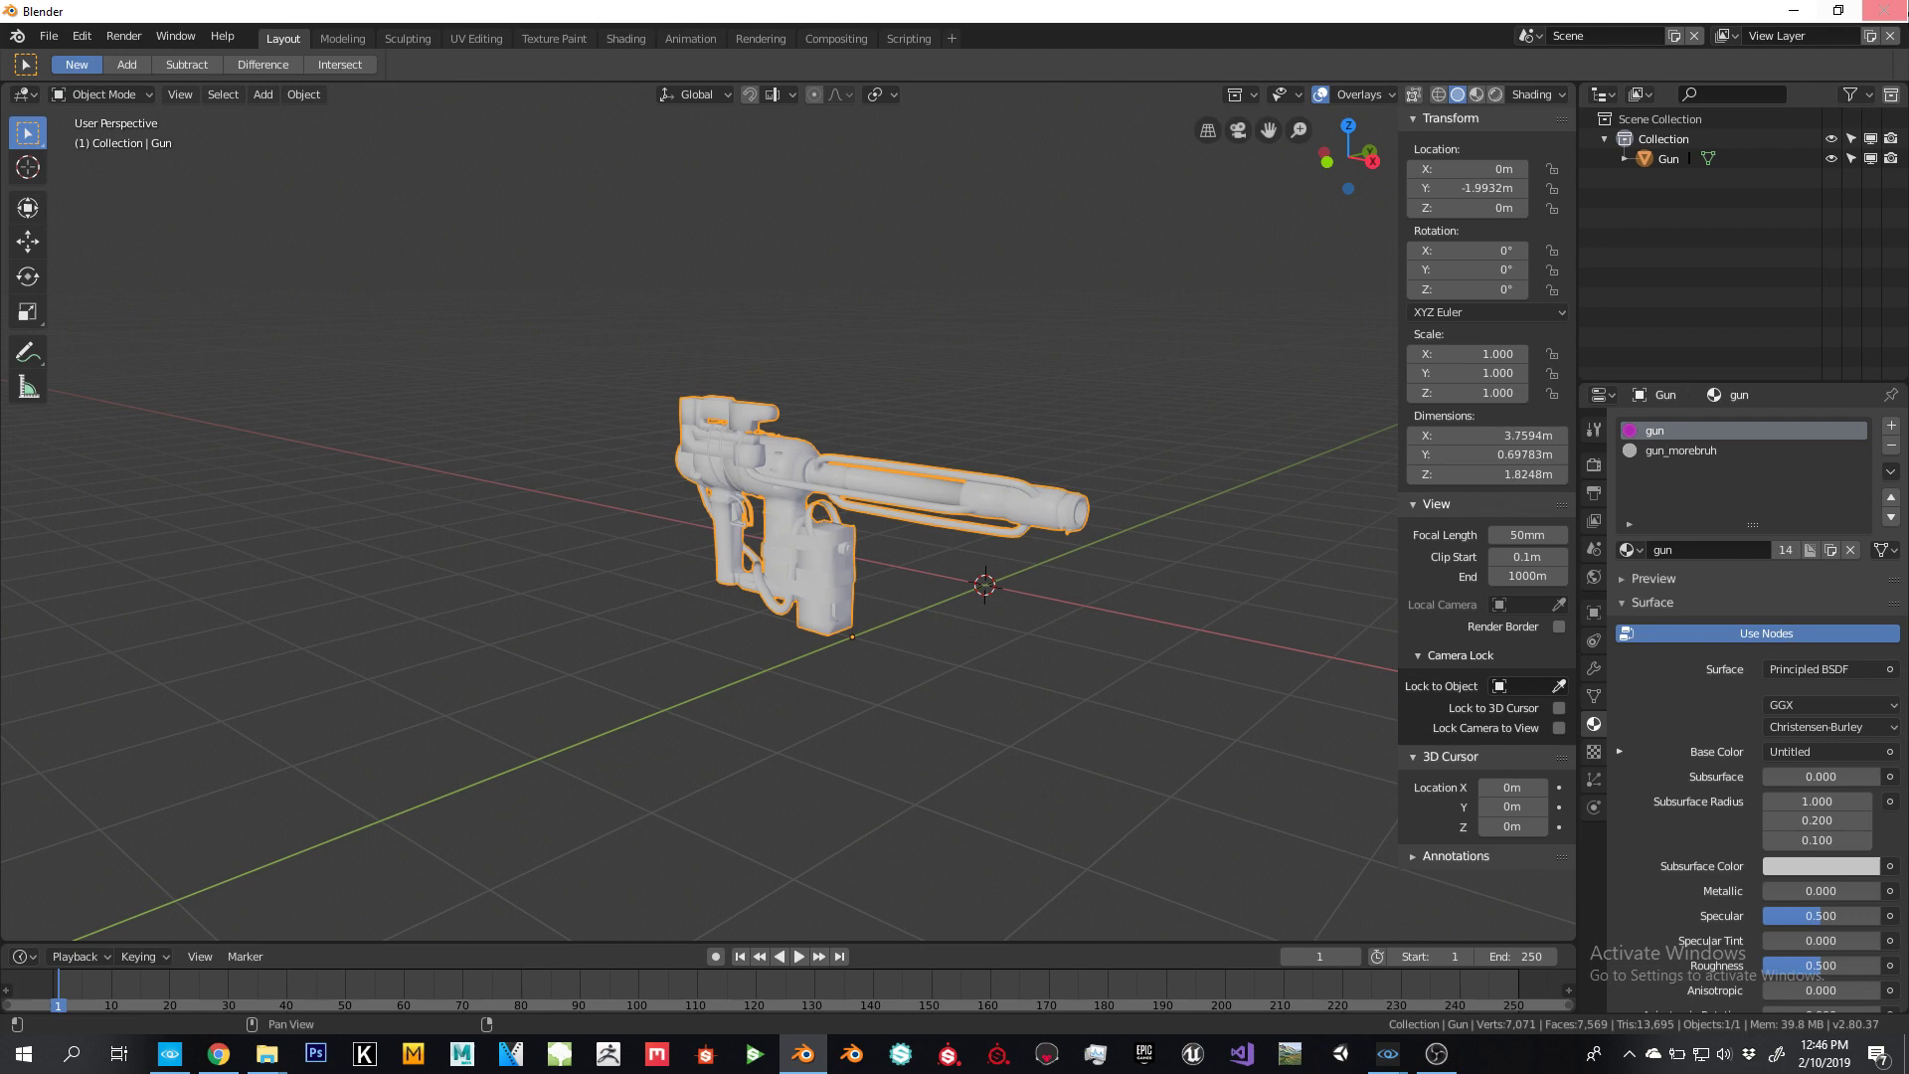
Remove the gun_morebruh material slot from the gun
{"action": "left_click", "coordinate": [1705, 453]}
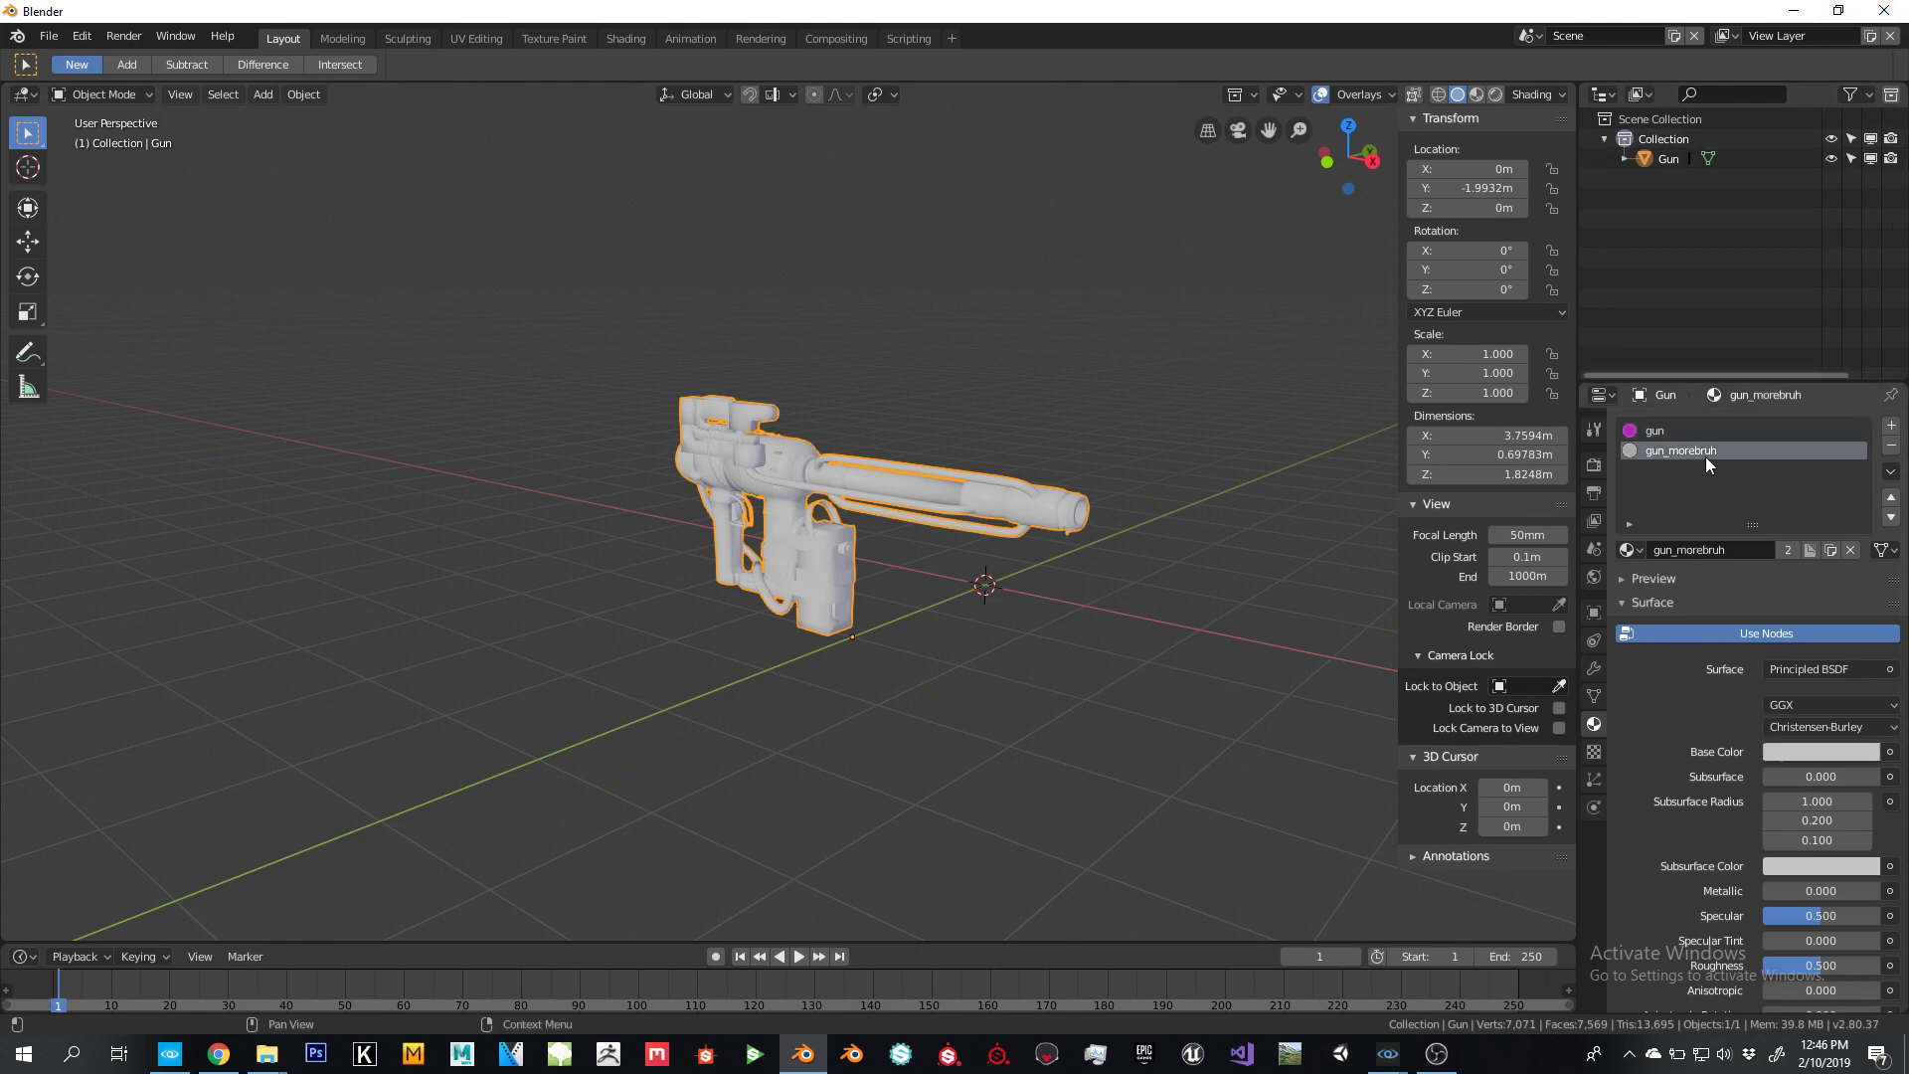
{"action": "left_click", "coordinate": [1891, 446]}
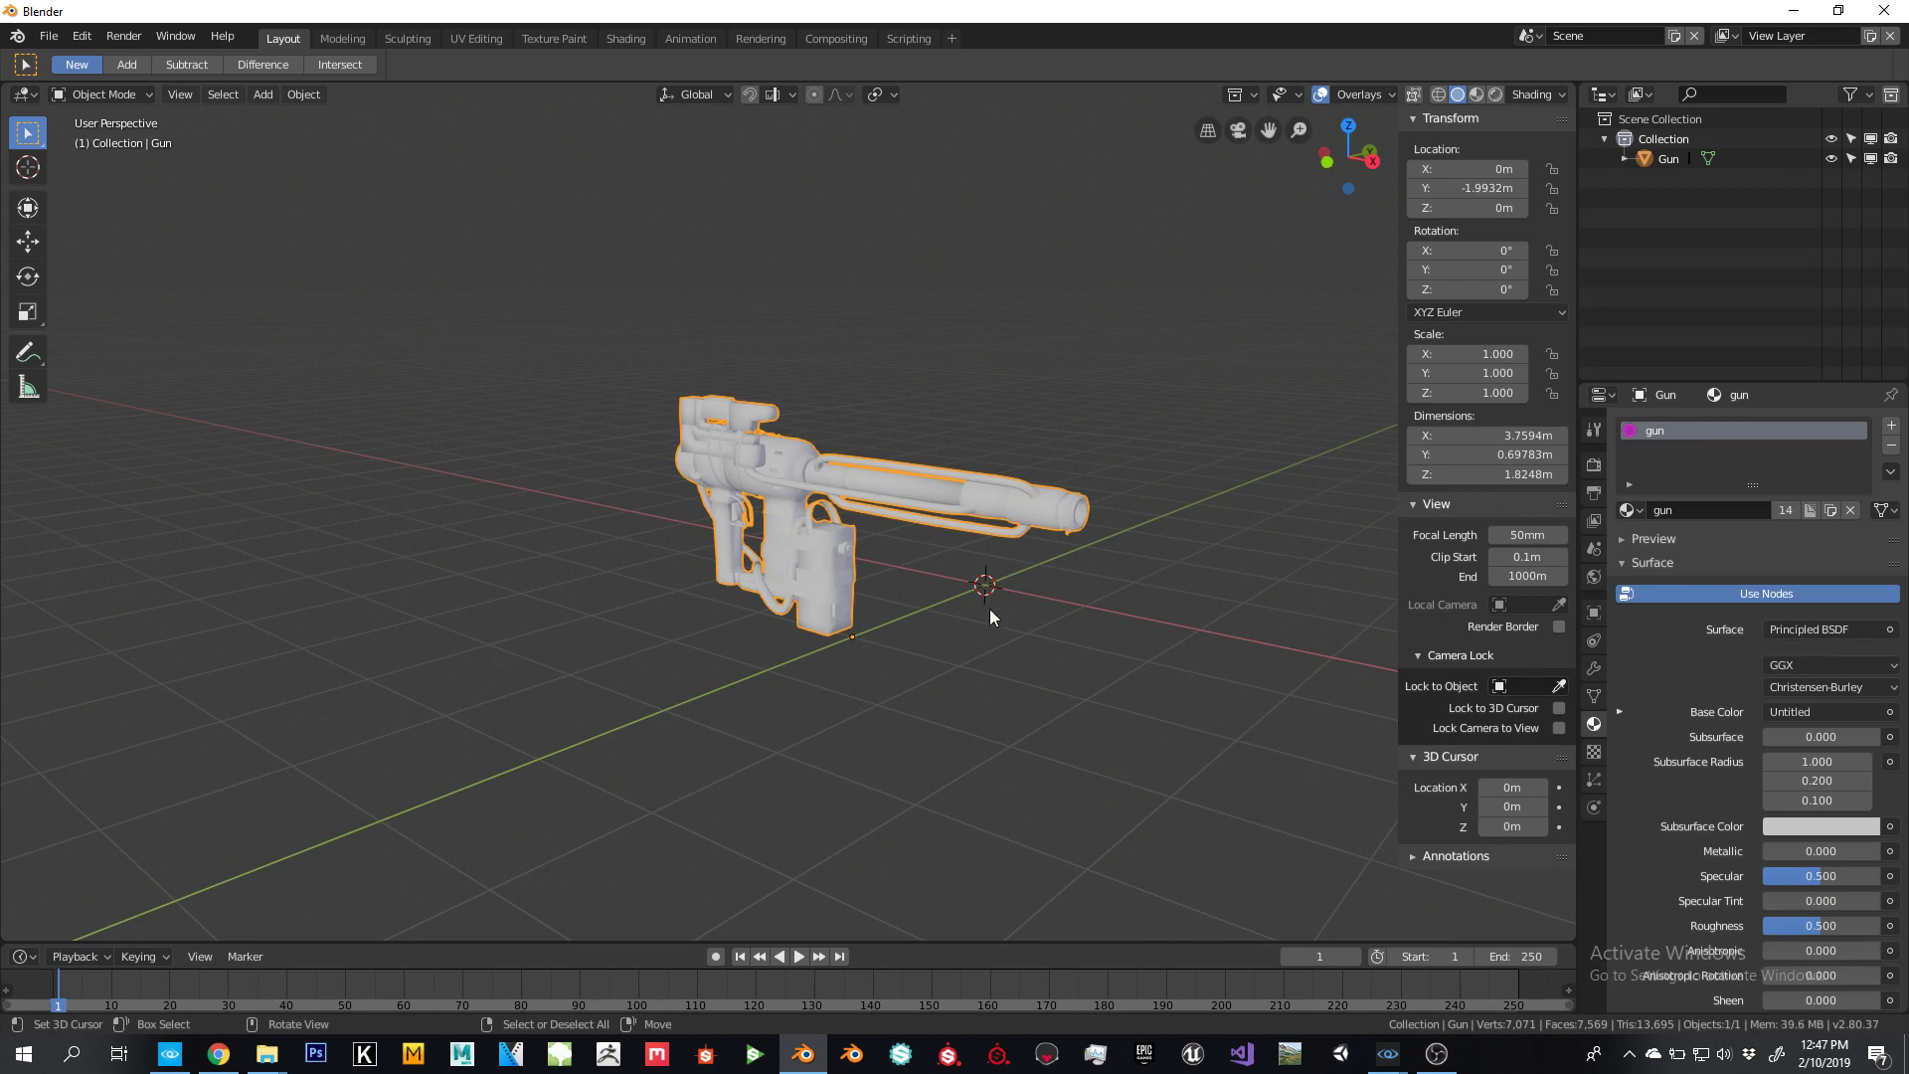
{"action": "key", "text": "g"}
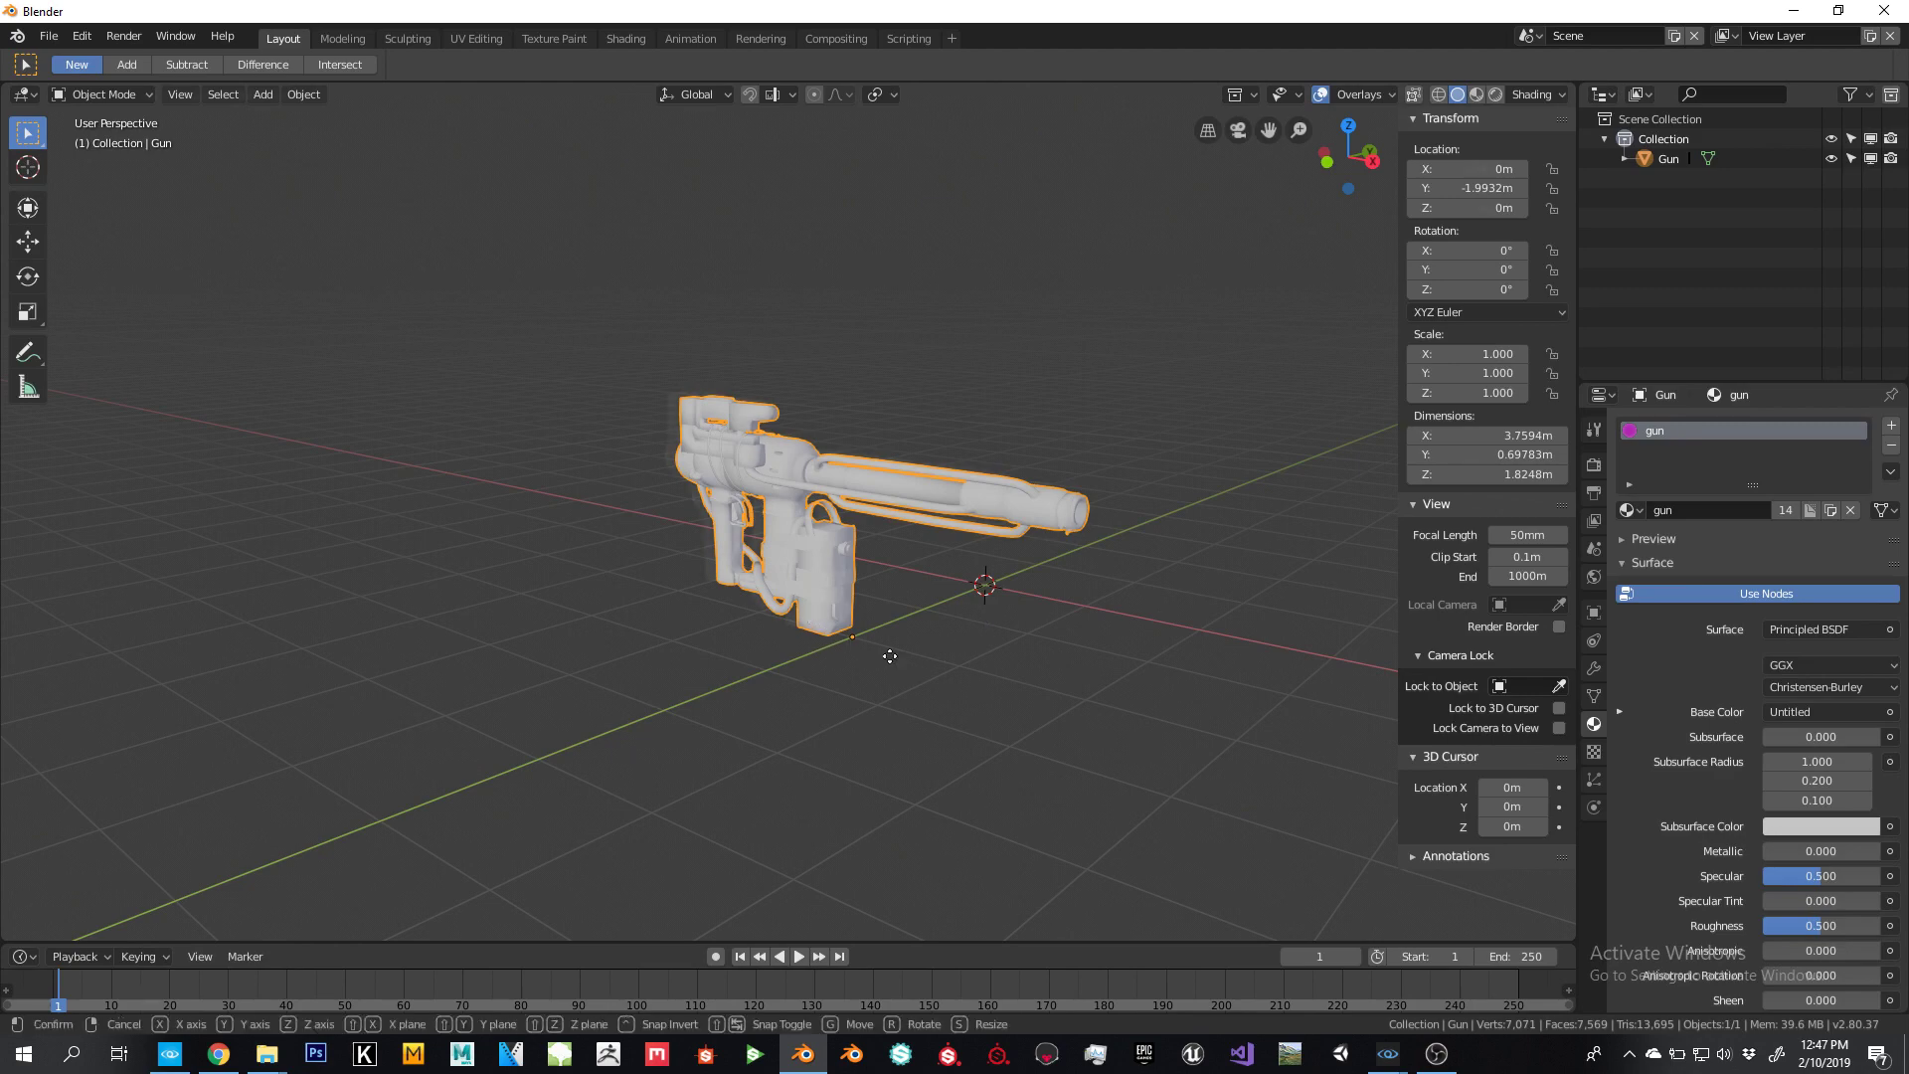
{"action": "key", "text": "Escape"}
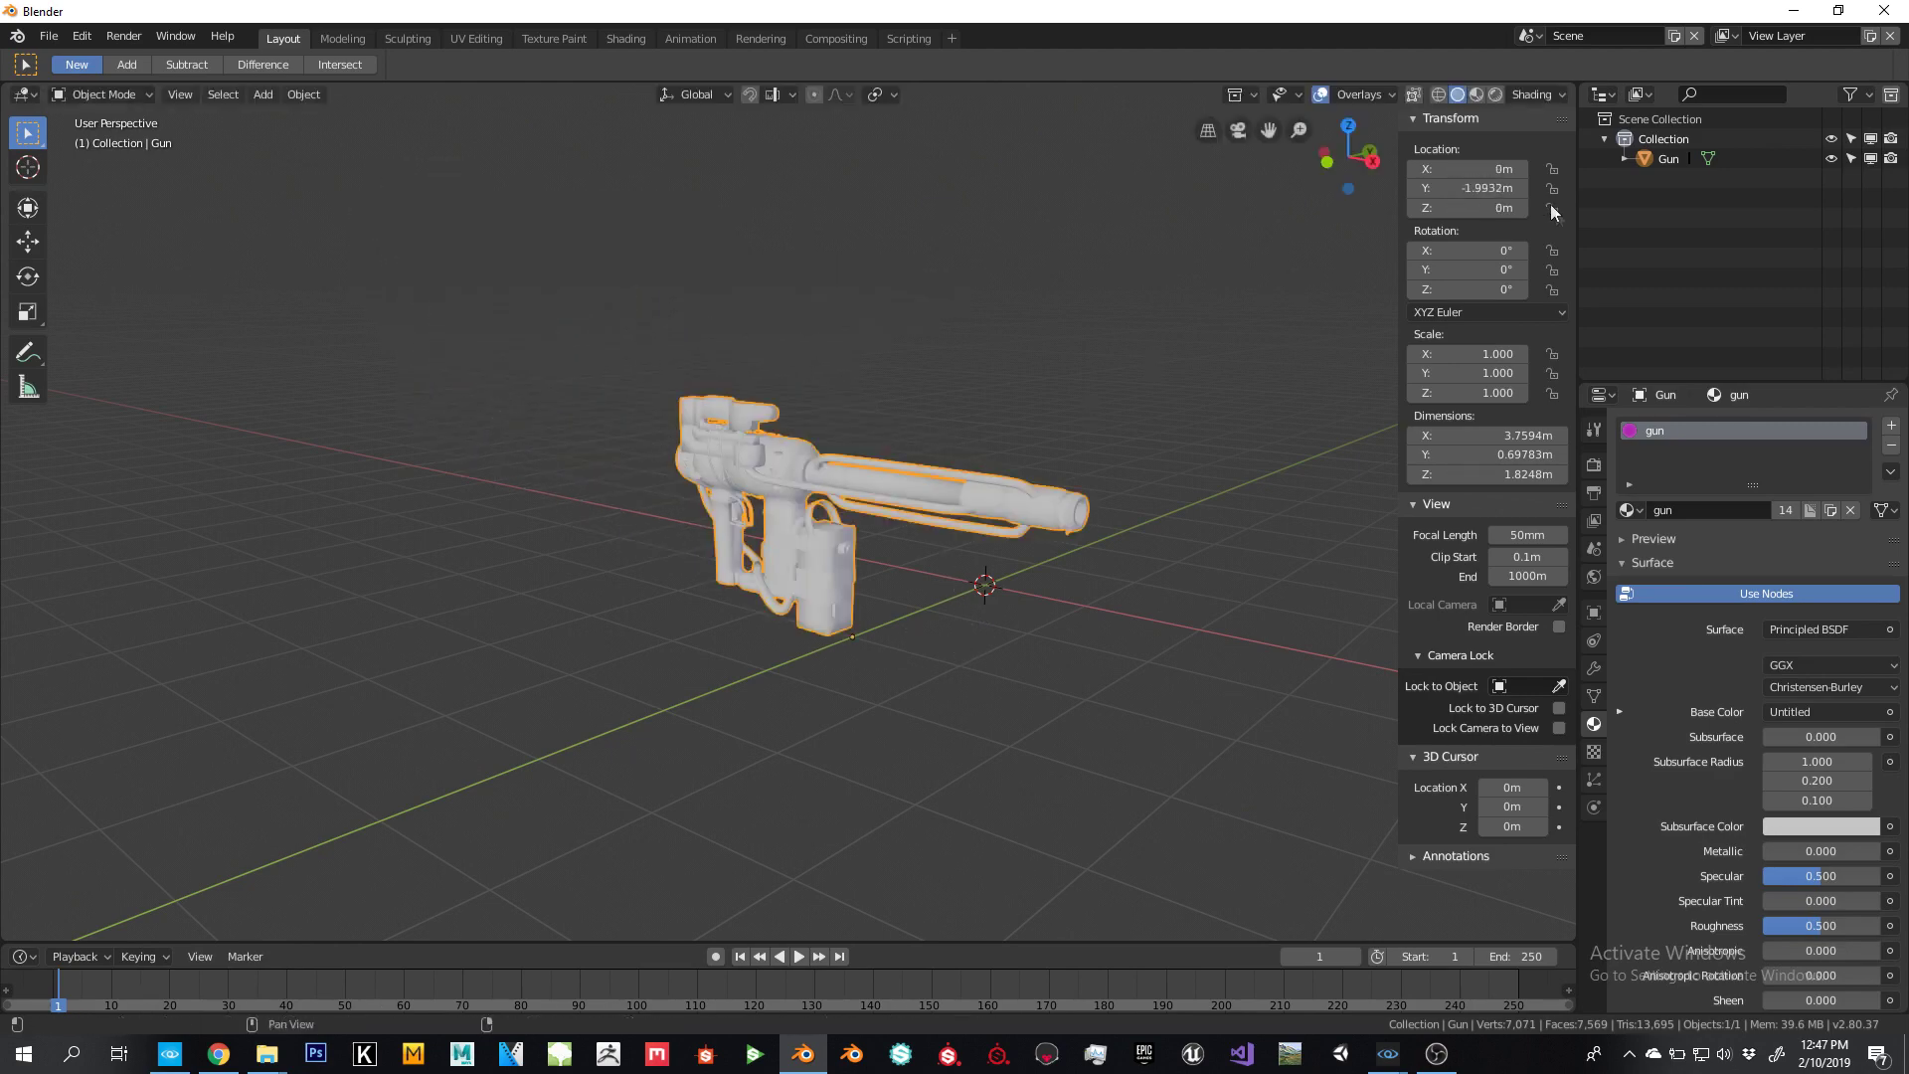
{"action": "key", "text": "g"}
{"action": "key", "text": "Escape"}
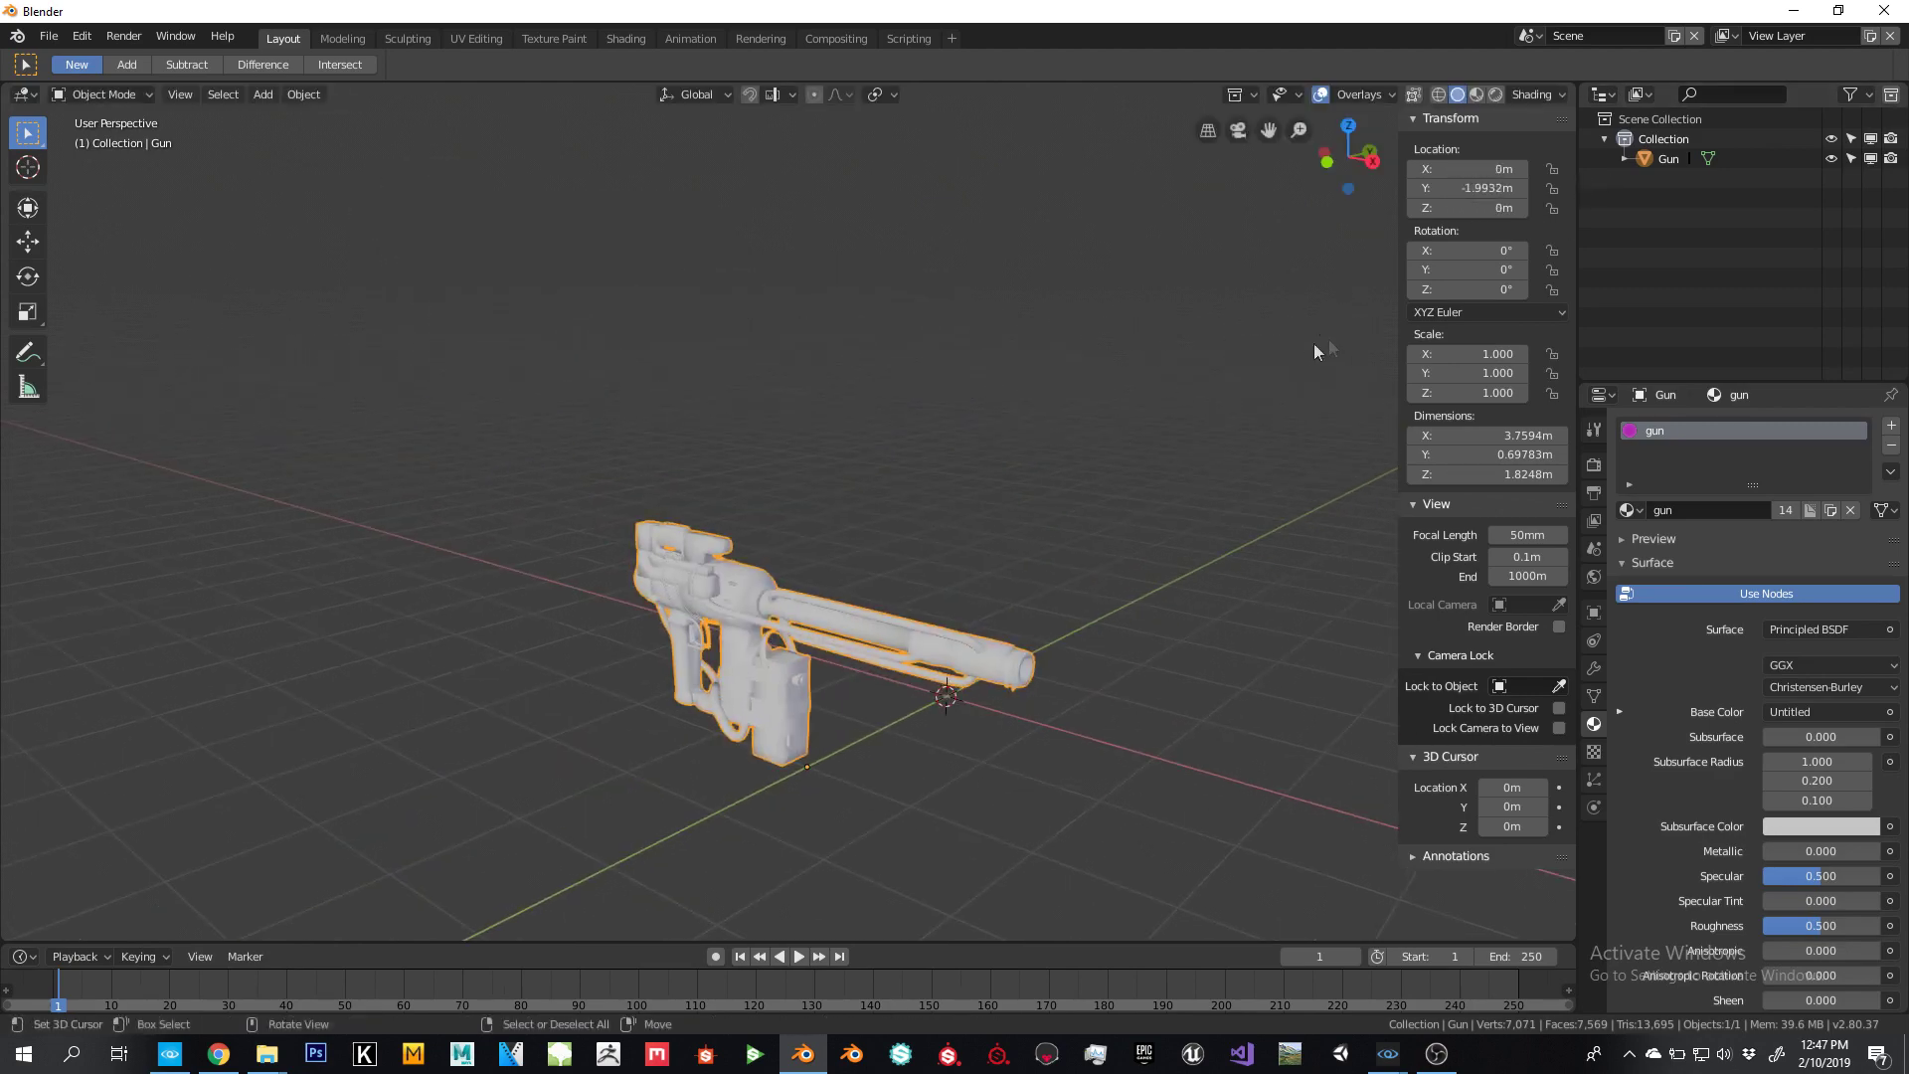
{"action": "scroll", "coordinate": [891, 571], "scroll_direction": "up", "scroll_amount": 2}
{"action": "key", "text": "g"}
{"action": "key", "text": "Escape"}
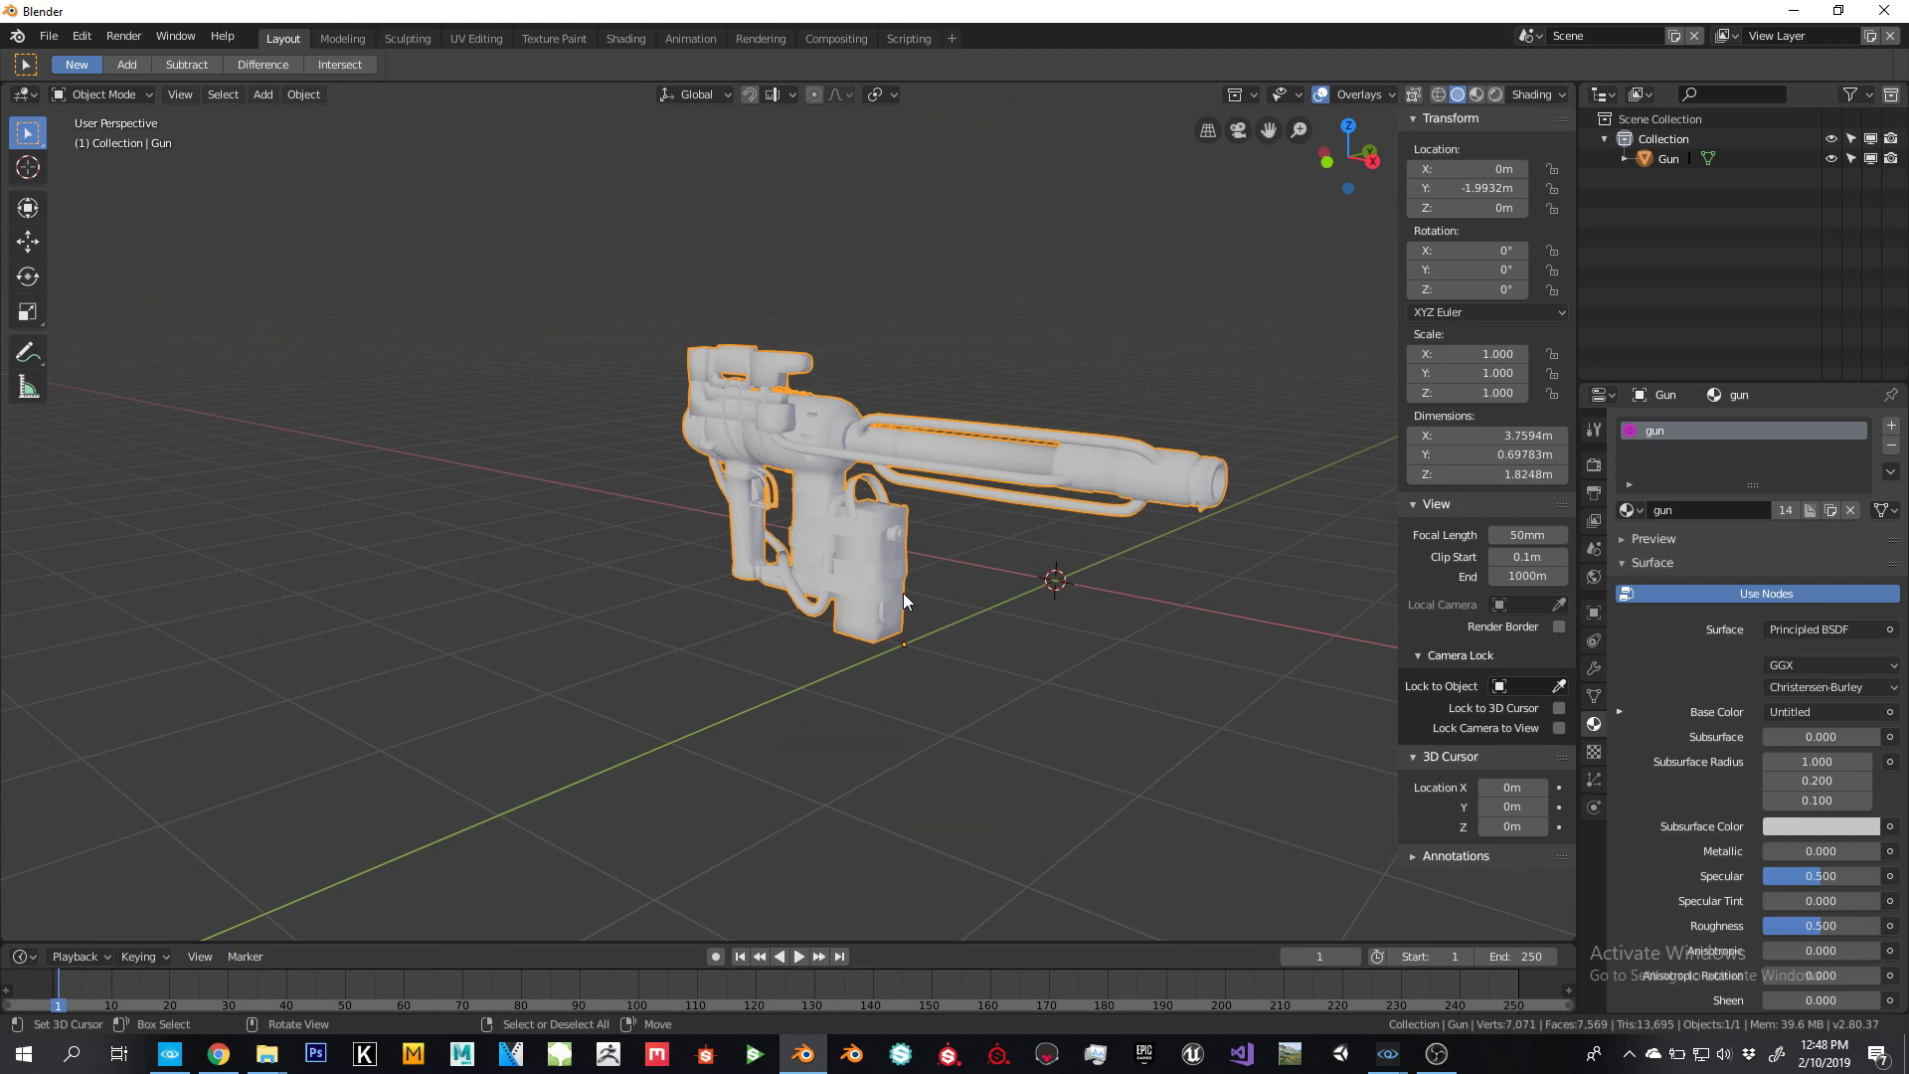
Examine the gun's mesh topology up close in Edit Mode and return to Object Mode
{"action": "middle_click_drag", "start_coordinate": [904, 595], "coordinate": [958, 614]}
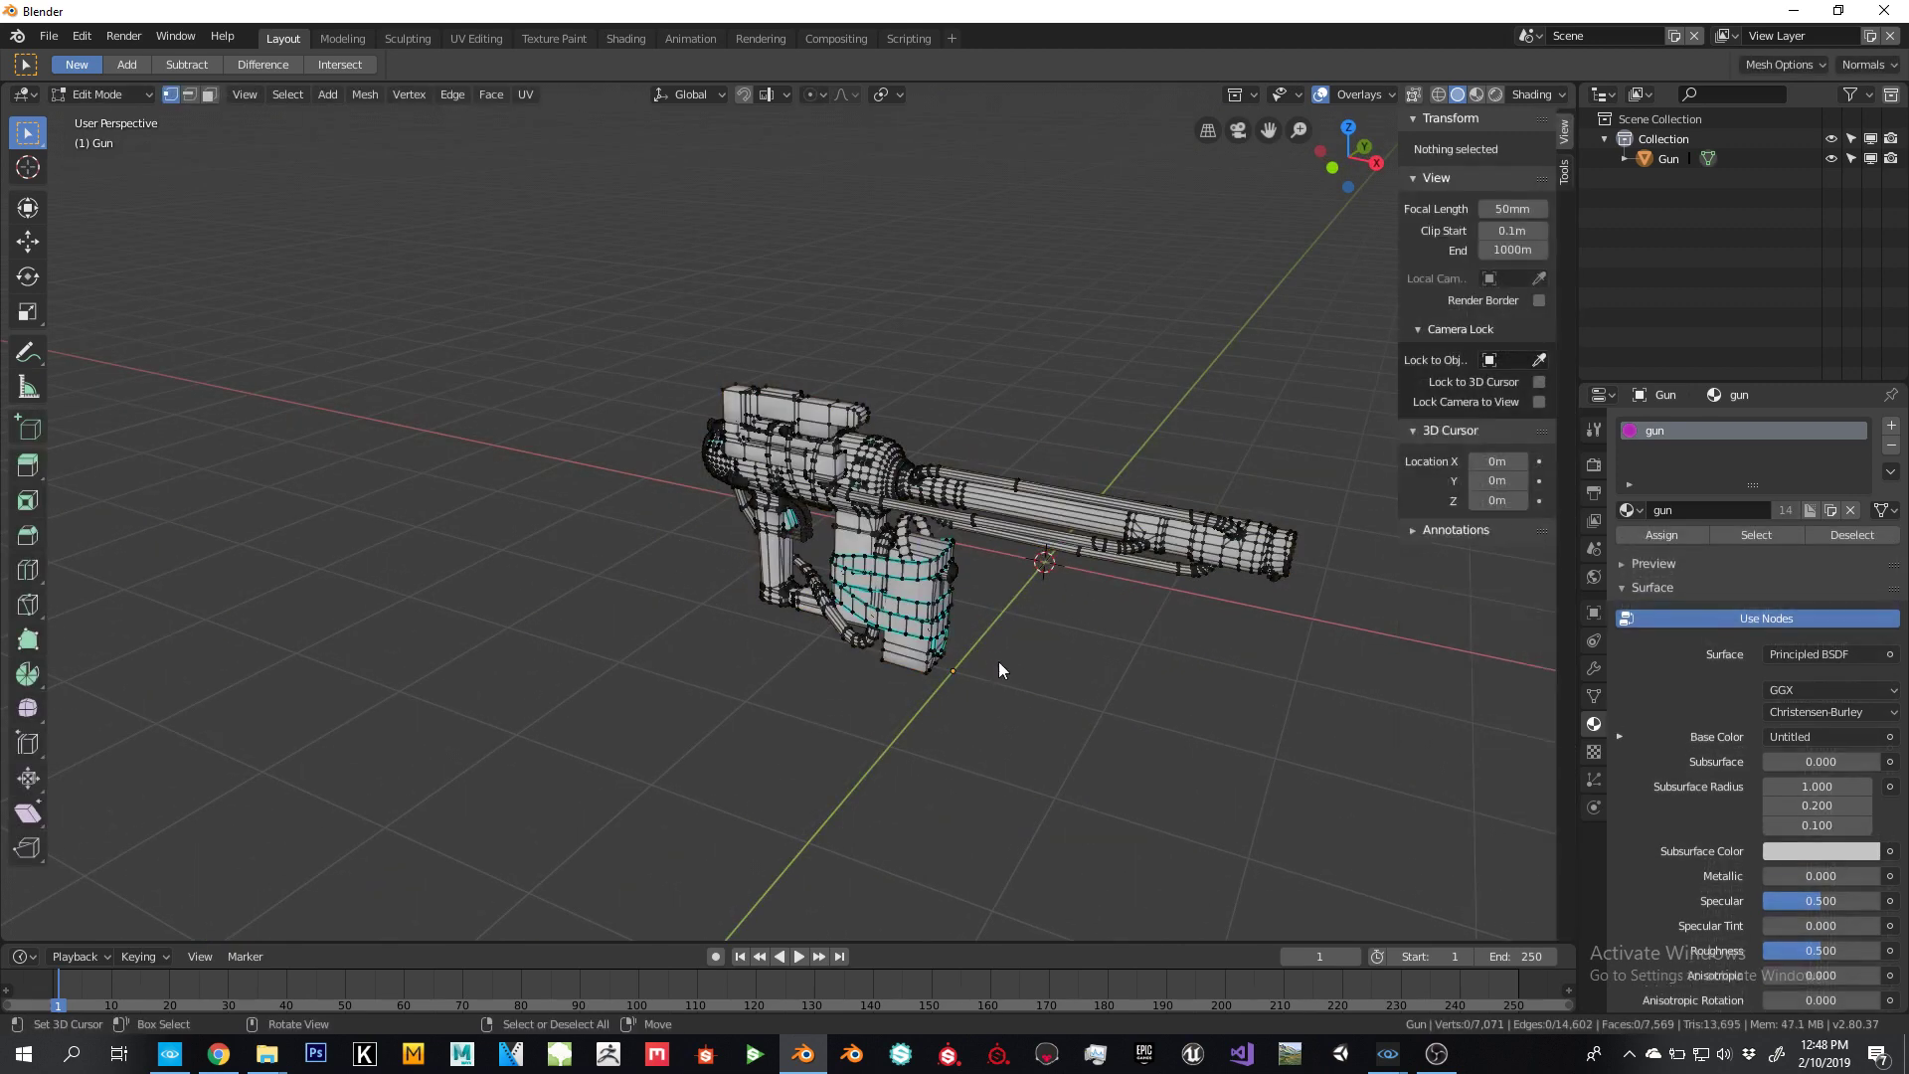
{"action": "scroll", "coordinate": [881, 684], "scroll_direction": "up", "scroll_amount": 4}
{"action": "key", "text": "Tab"}
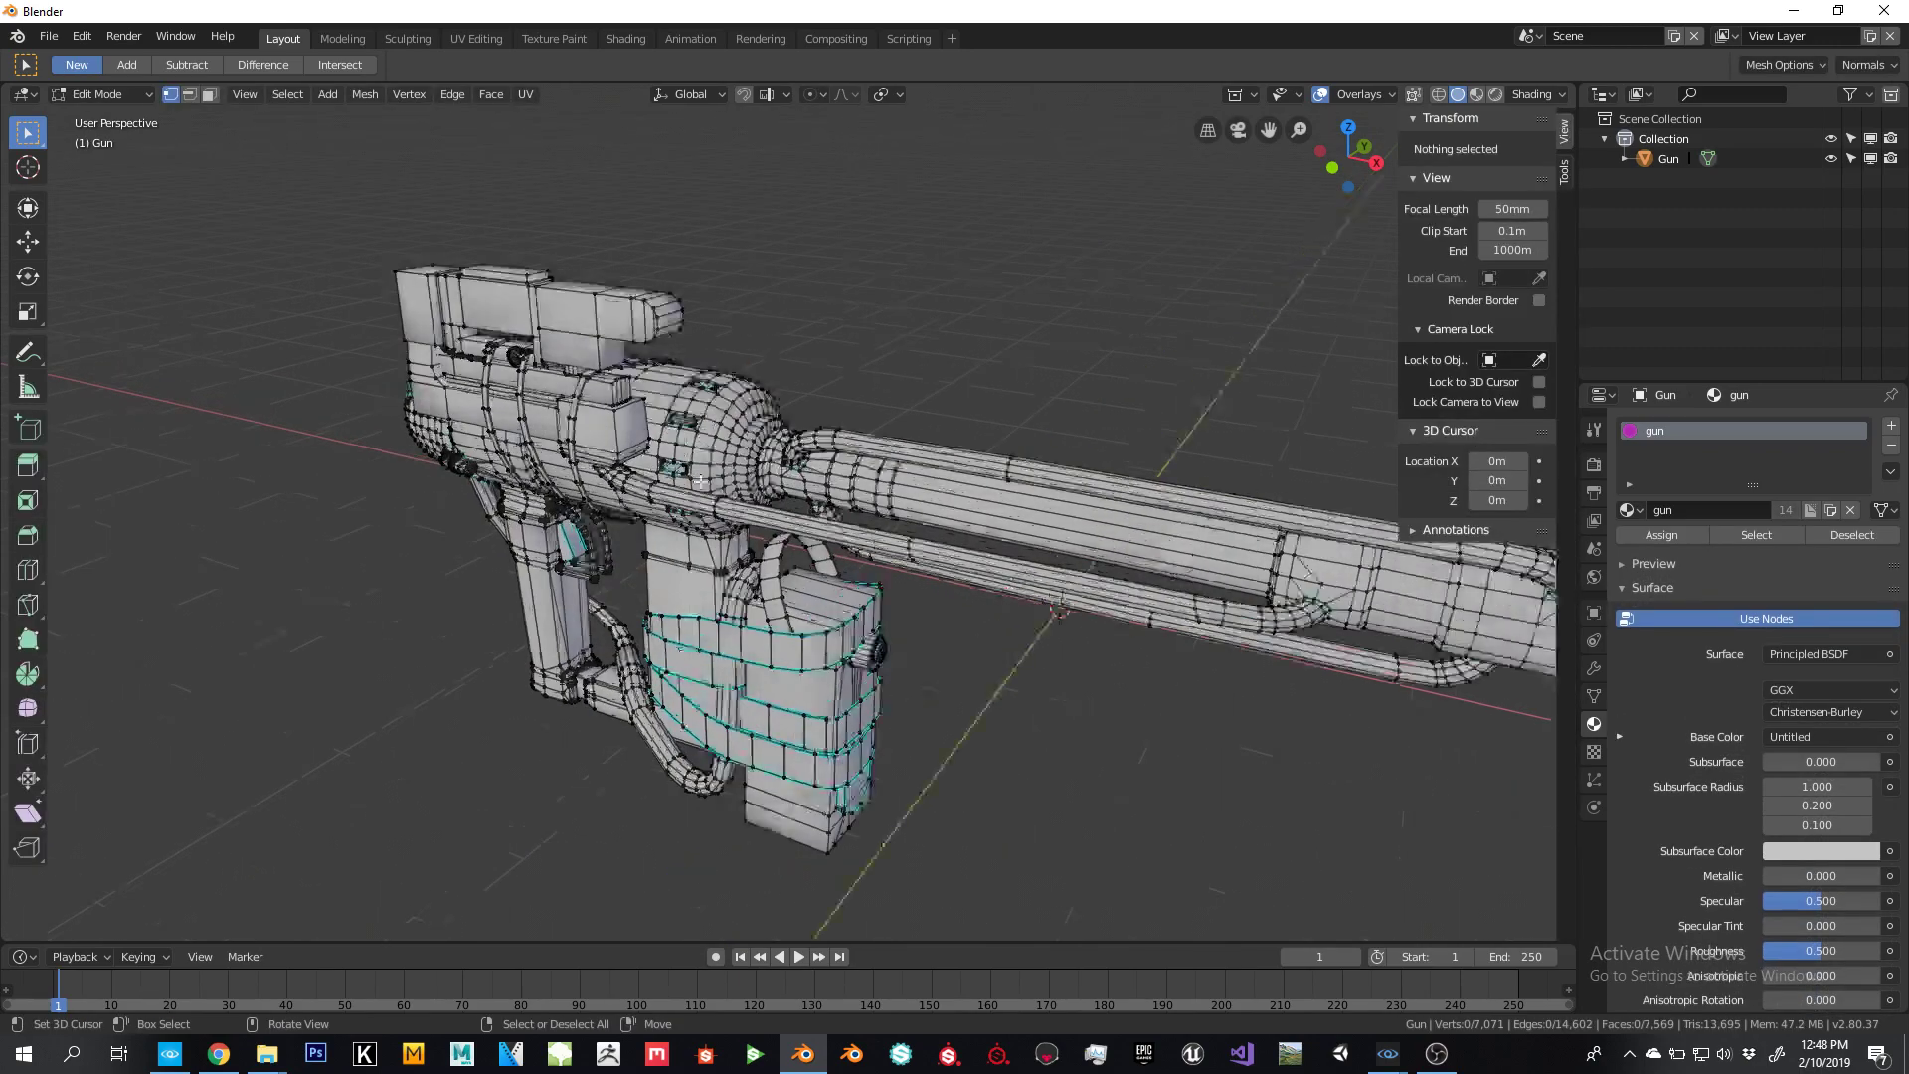
{"action": "scroll", "coordinate": [895, 736], "scroll_direction": "up", "scroll_amount": 5}
{"action": "scroll", "coordinate": [922, 783], "scroll_direction": "down", "scroll_amount": 2}
{"action": "scroll", "coordinate": [922, 783], "scroll_direction": "down", "scroll_amount": 2}
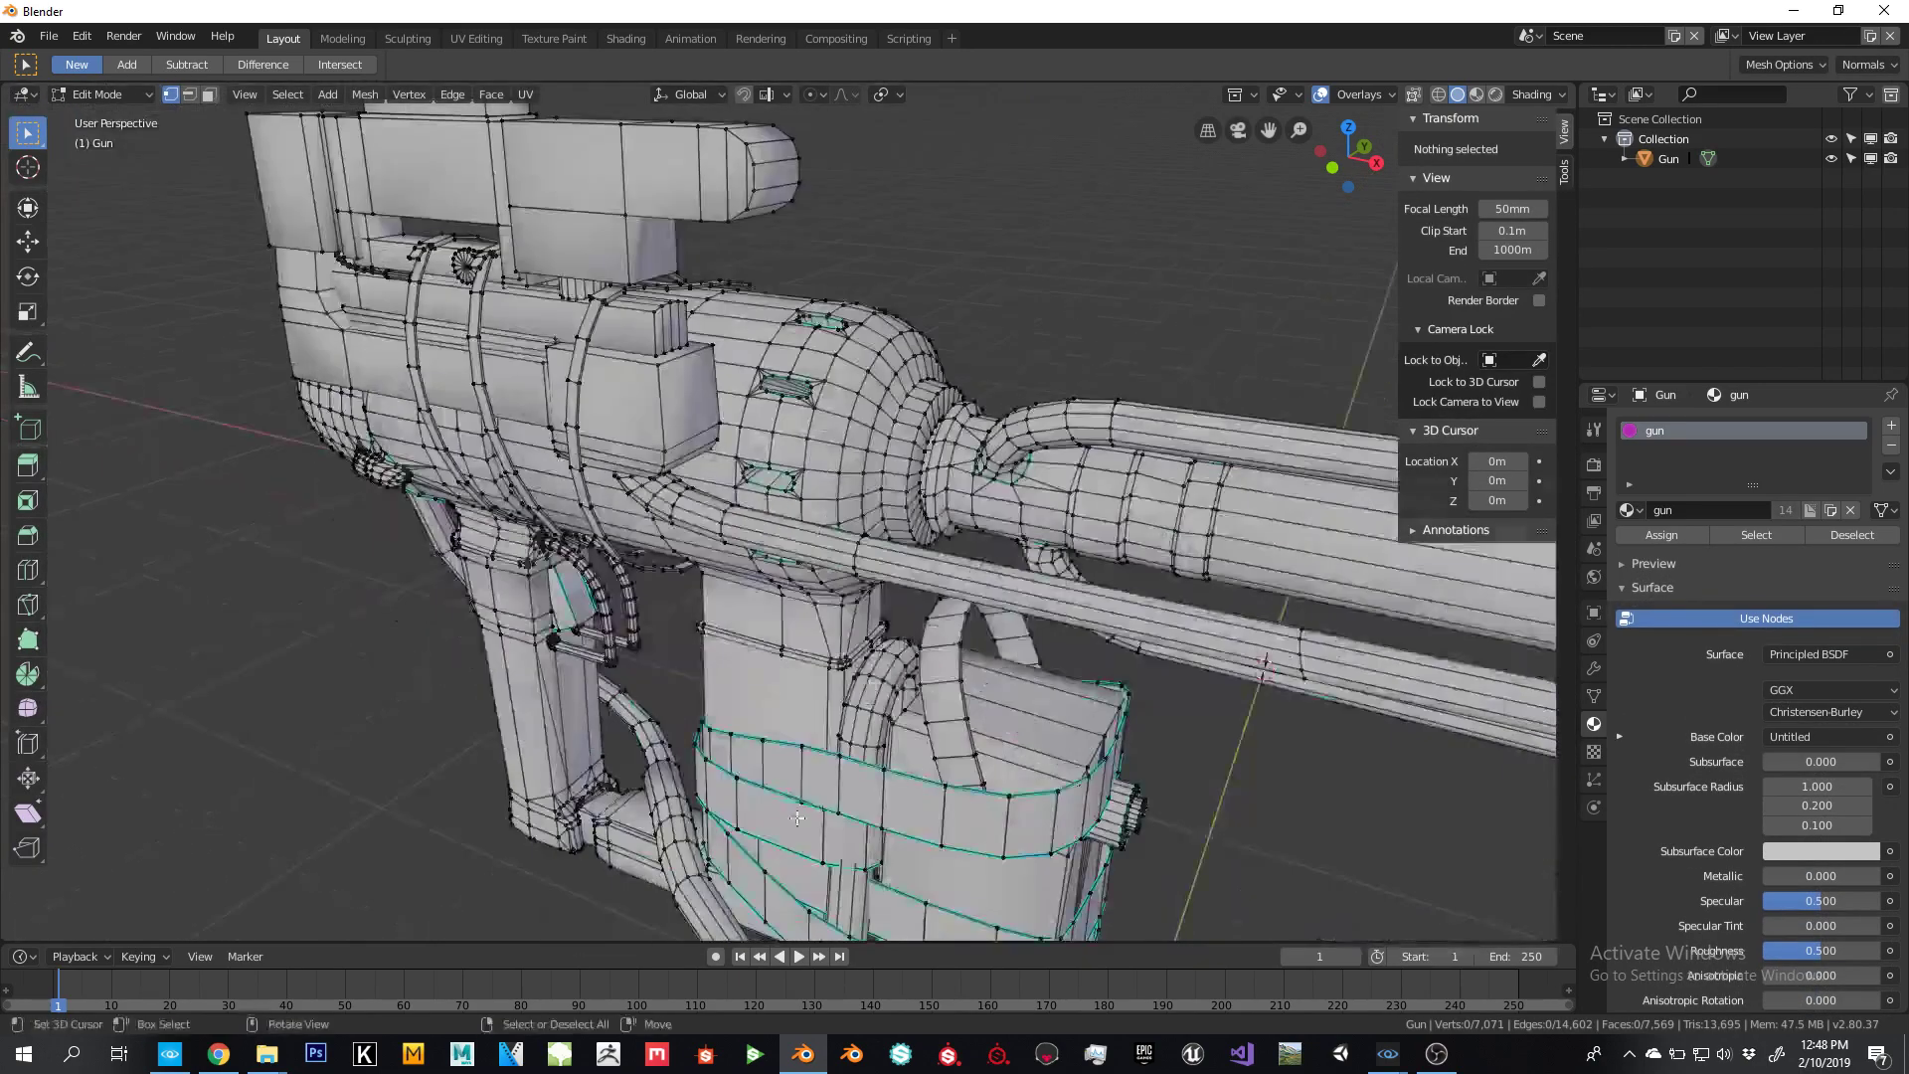
{"action": "key", "text": "Tab"}
{"action": "scroll", "coordinate": [804, 805], "scroll_direction": "down", "scroll_amount": 3}
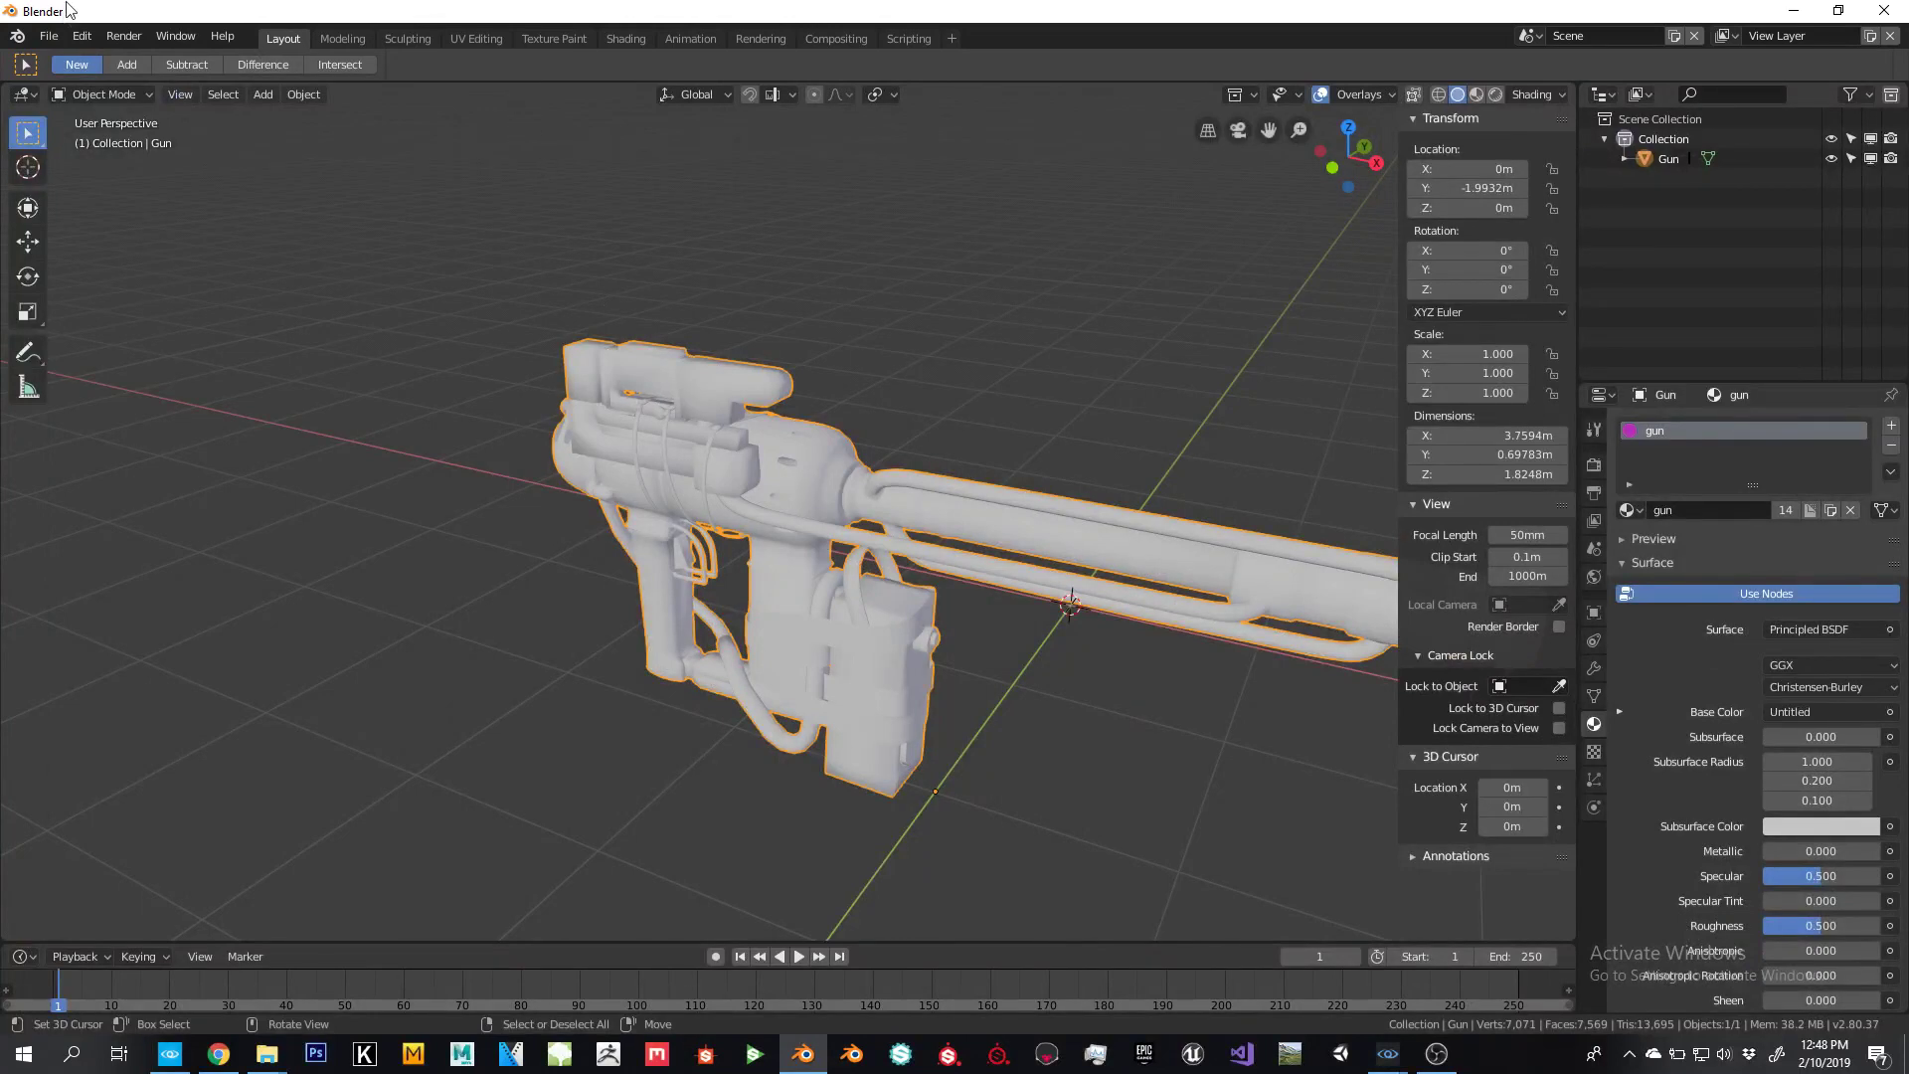
Open the FBX export settings, examine the geometry and smoothing options, and cancel without exporting
{"action": "left_click", "coordinate": [47, 36]}
{"action": "mouse_move", "coordinate": [116, 422]}
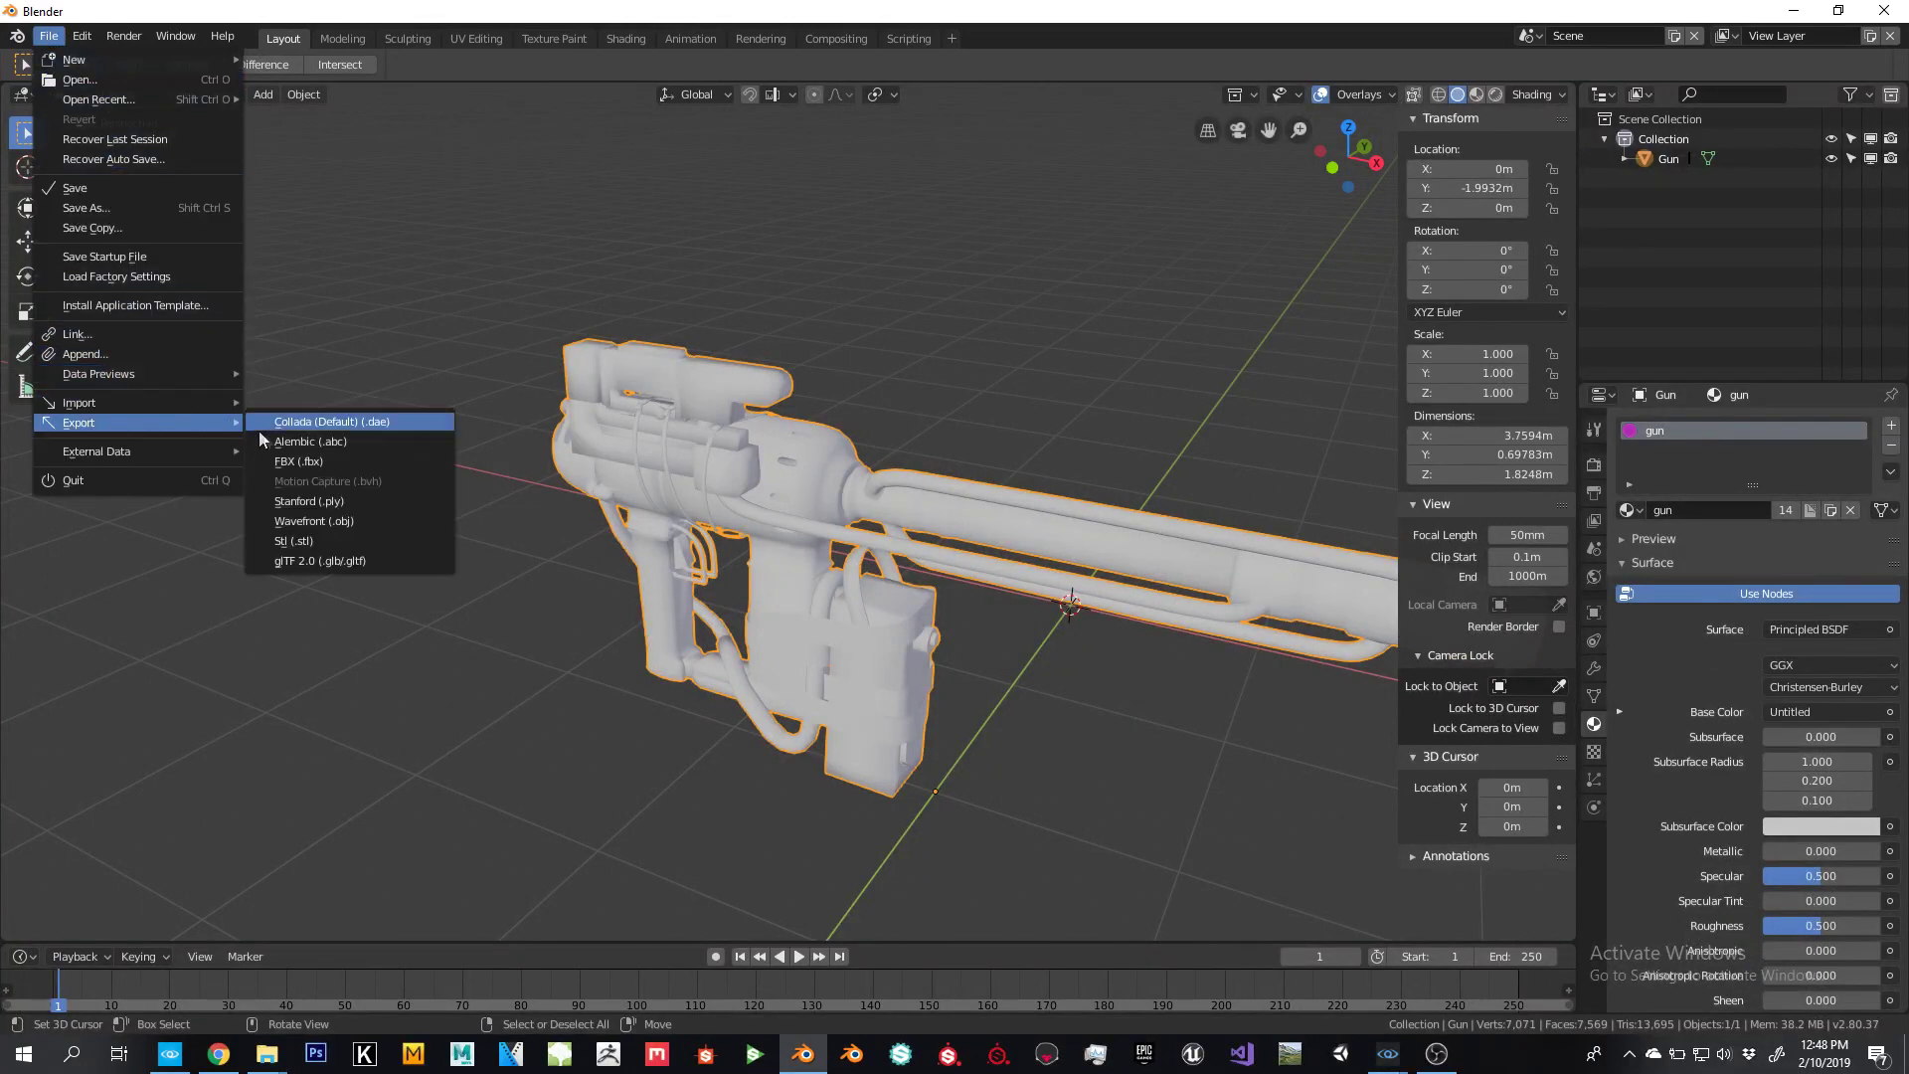
{"action": "left_click", "coordinate": [290, 455]}
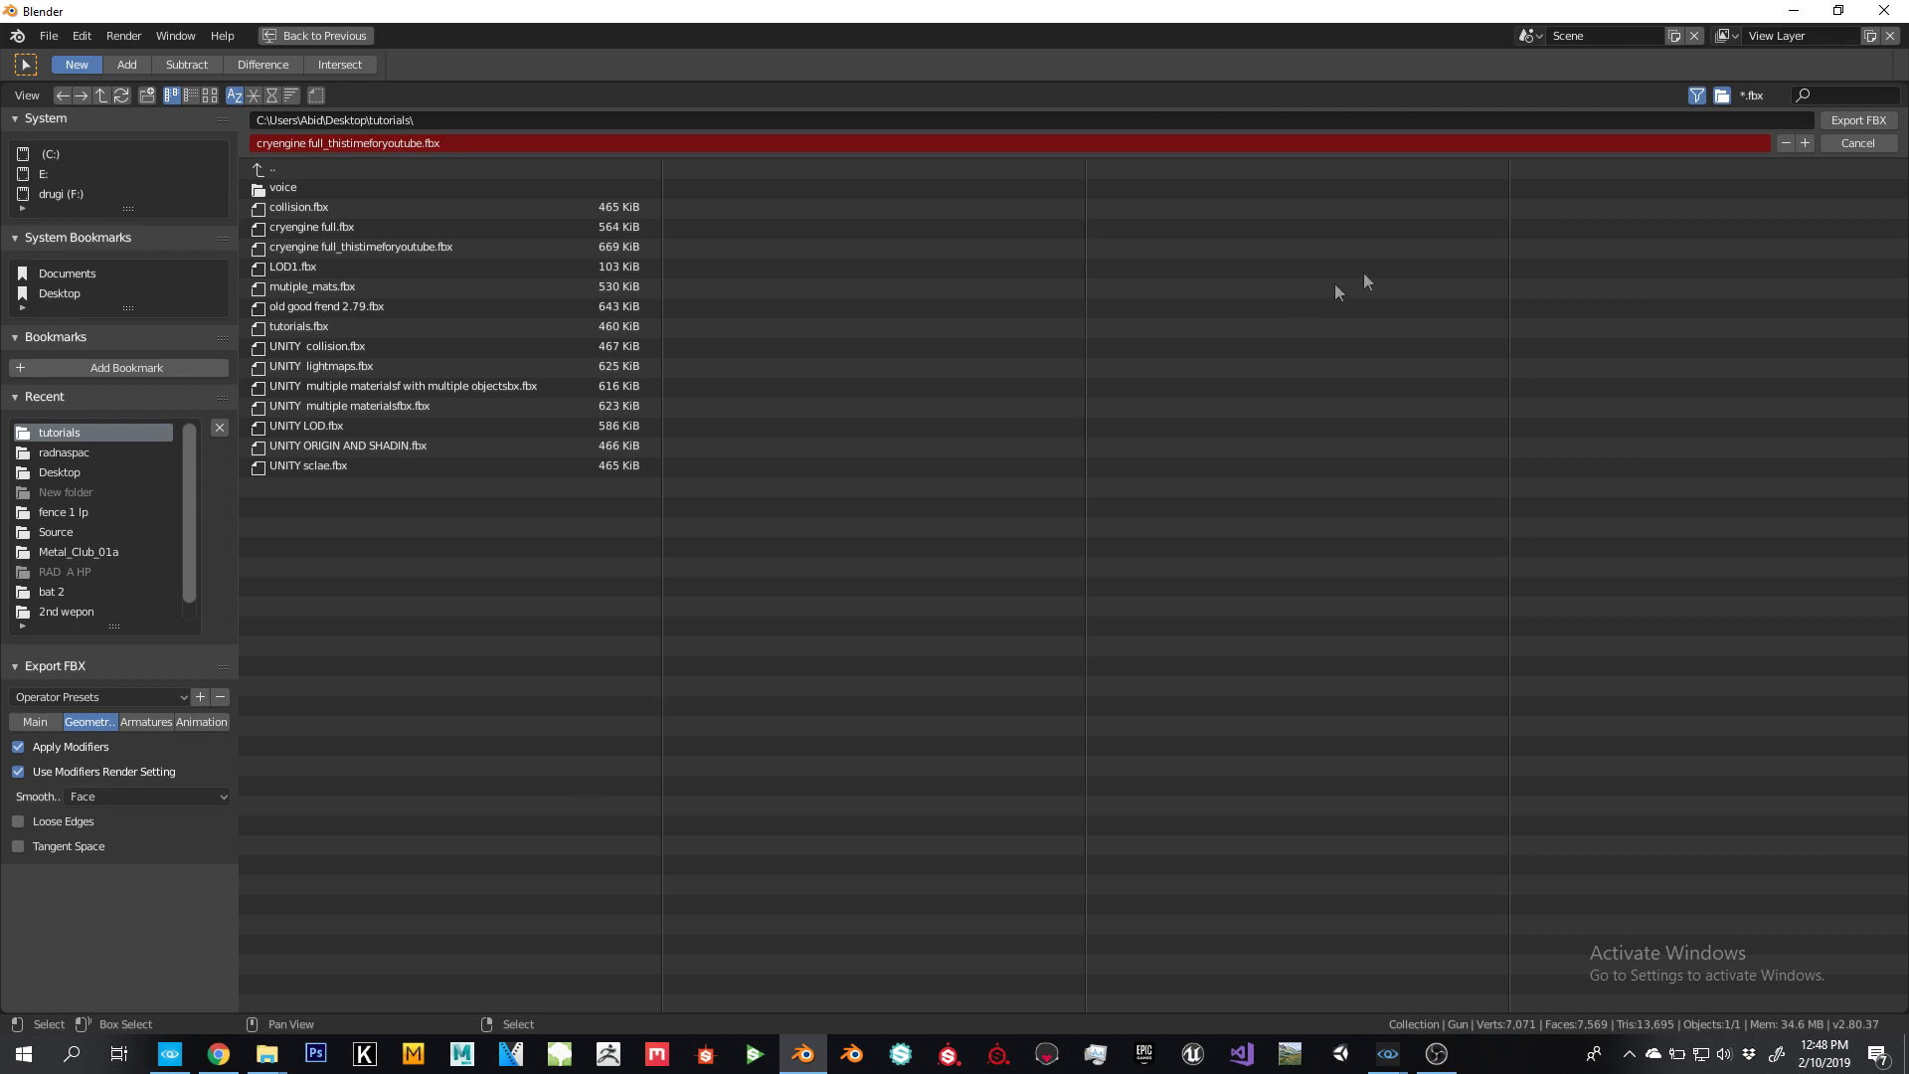
{"action": "left_click", "coordinate": [1850, 147]}
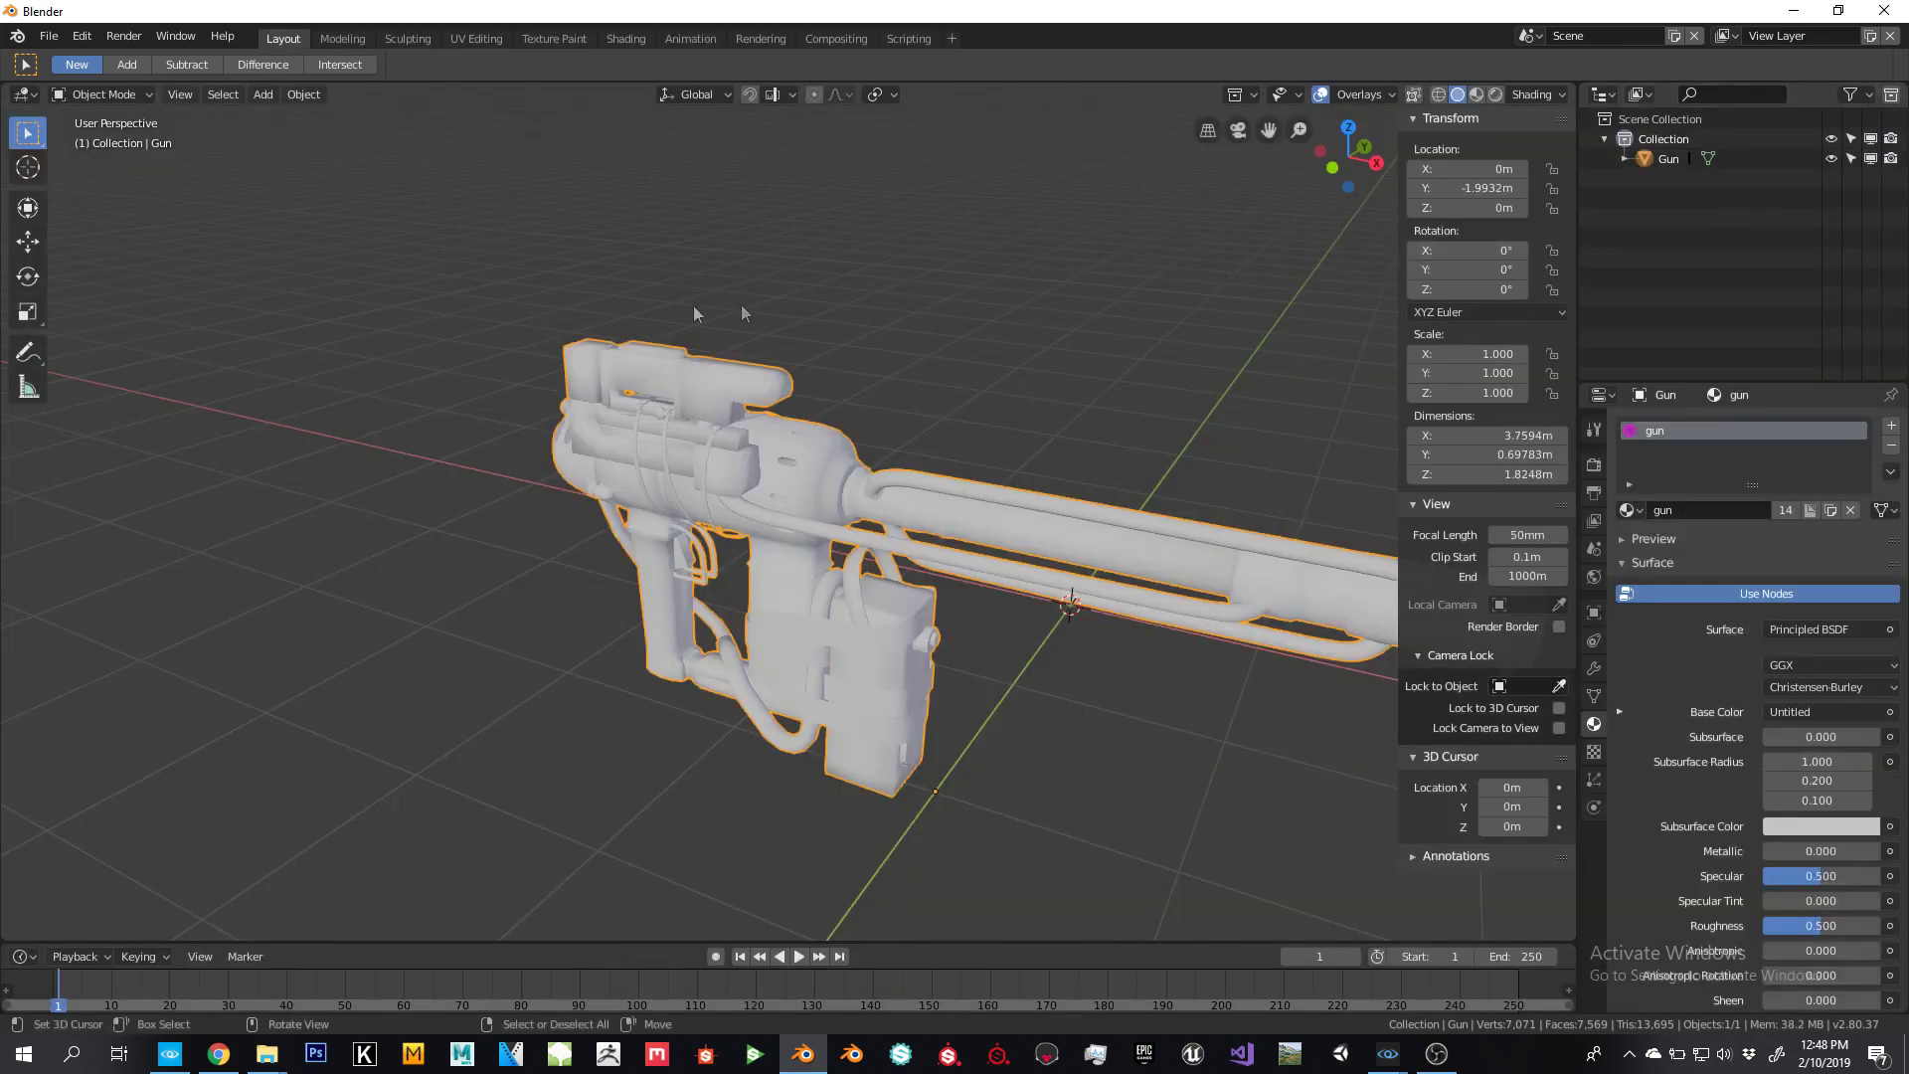
Duplicate the gun twice in place and hide the original Gun object
{"action": "scroll", "coordinate": [632, 324], "scroll_direction": "down", "scroll_amount": 3}
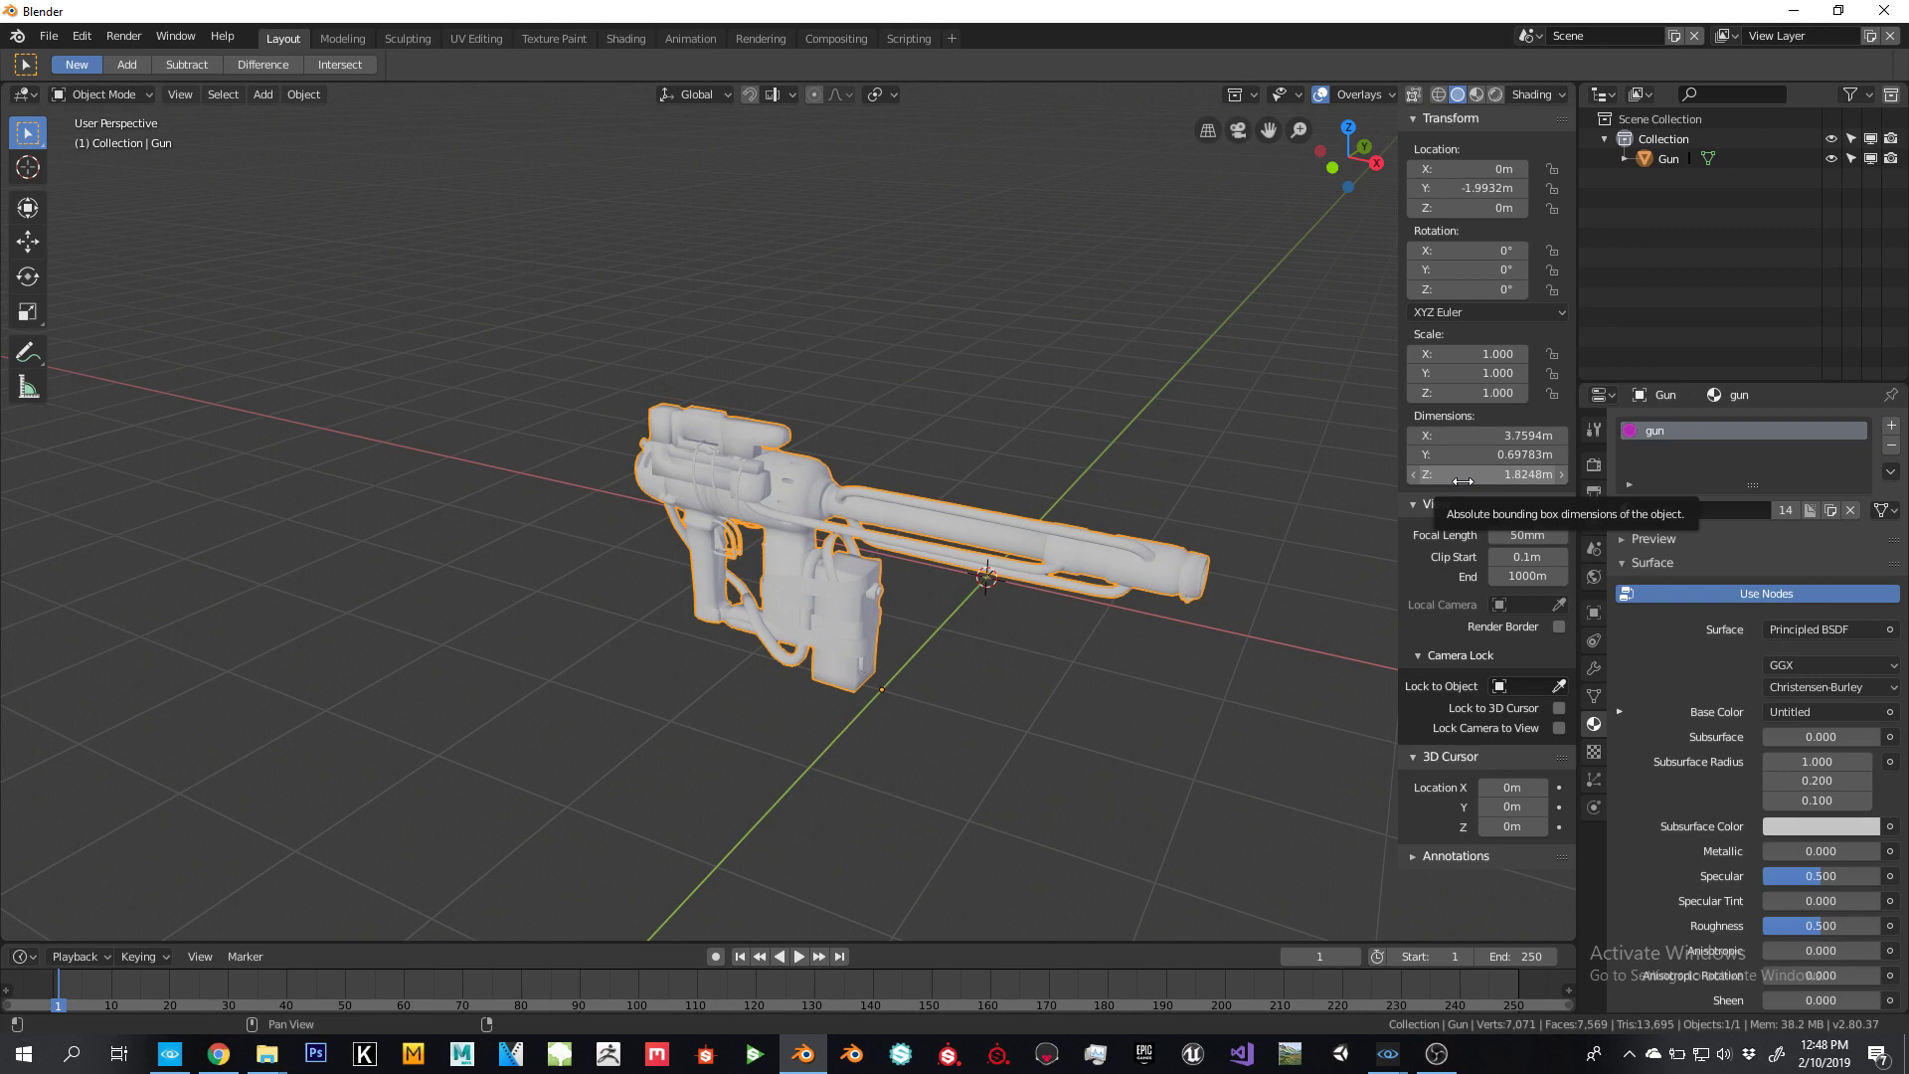
{"action": "scroll", "coordinate": [936, 604], "scroll_direction": "down", "scroll_amount": 3}
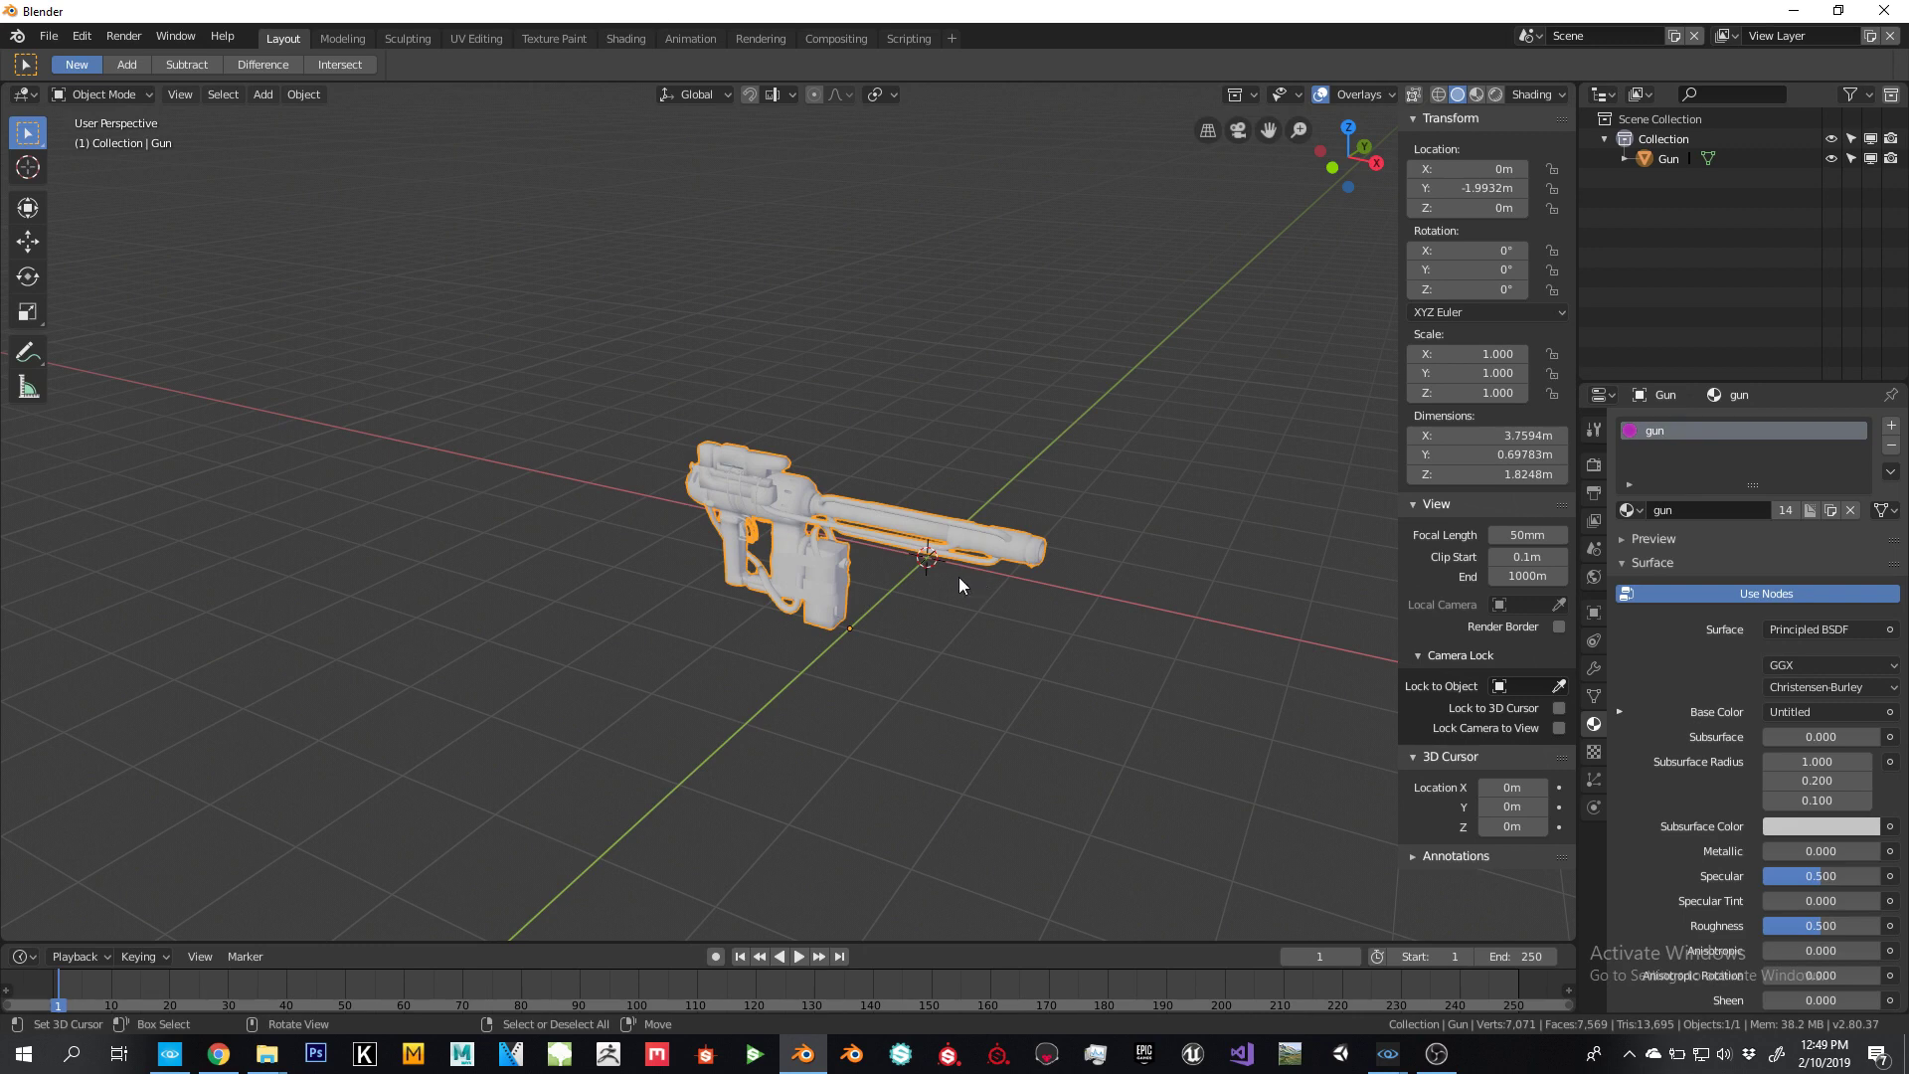
{"action": "scroll", "coordinate": [959, 581], "scroll_direction": "up", "scroll_amount": 2}
{"action": "scroll", "coordinate": [959, 579], "scroll_direction": "down", "scroll_amount": 1}
{"action": "key", "text": "shift"}
{"action": "key", "text": "shift+d"}
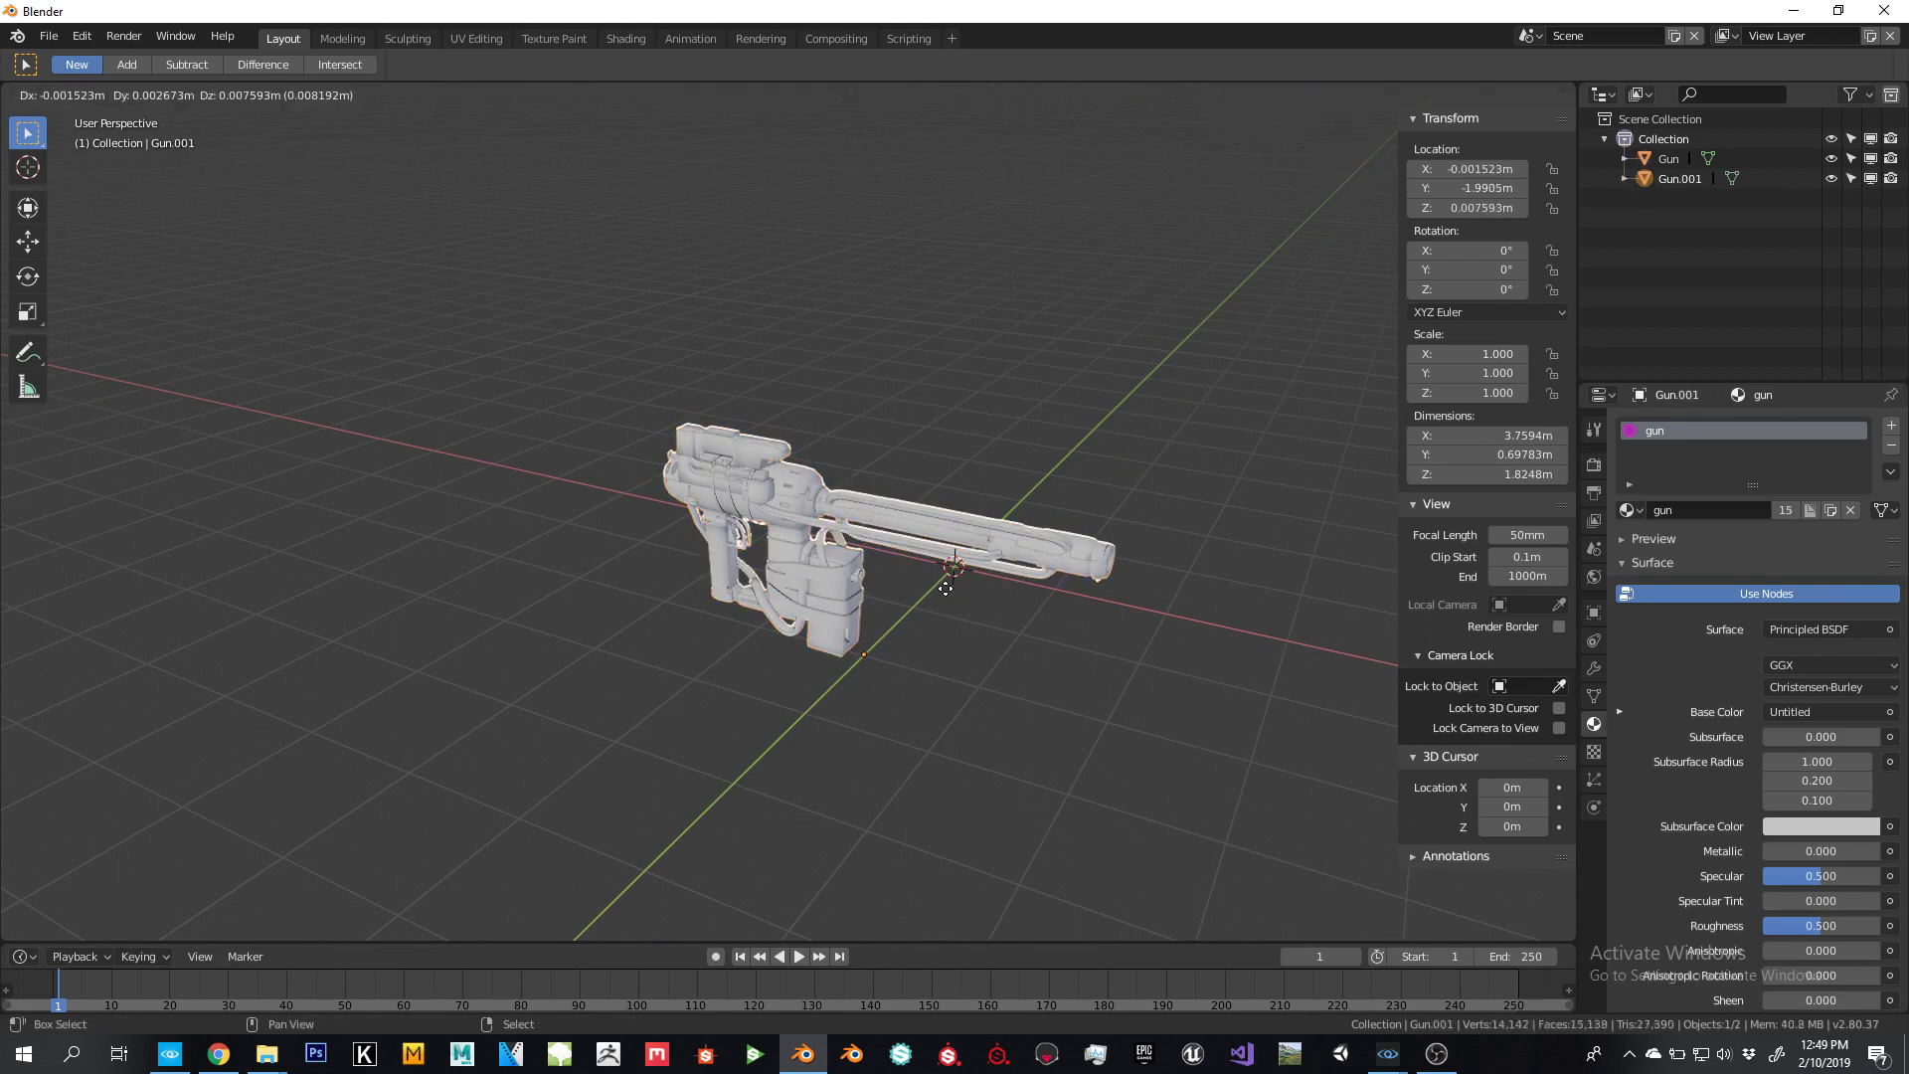
{"action": "key", "text": "Escape"}
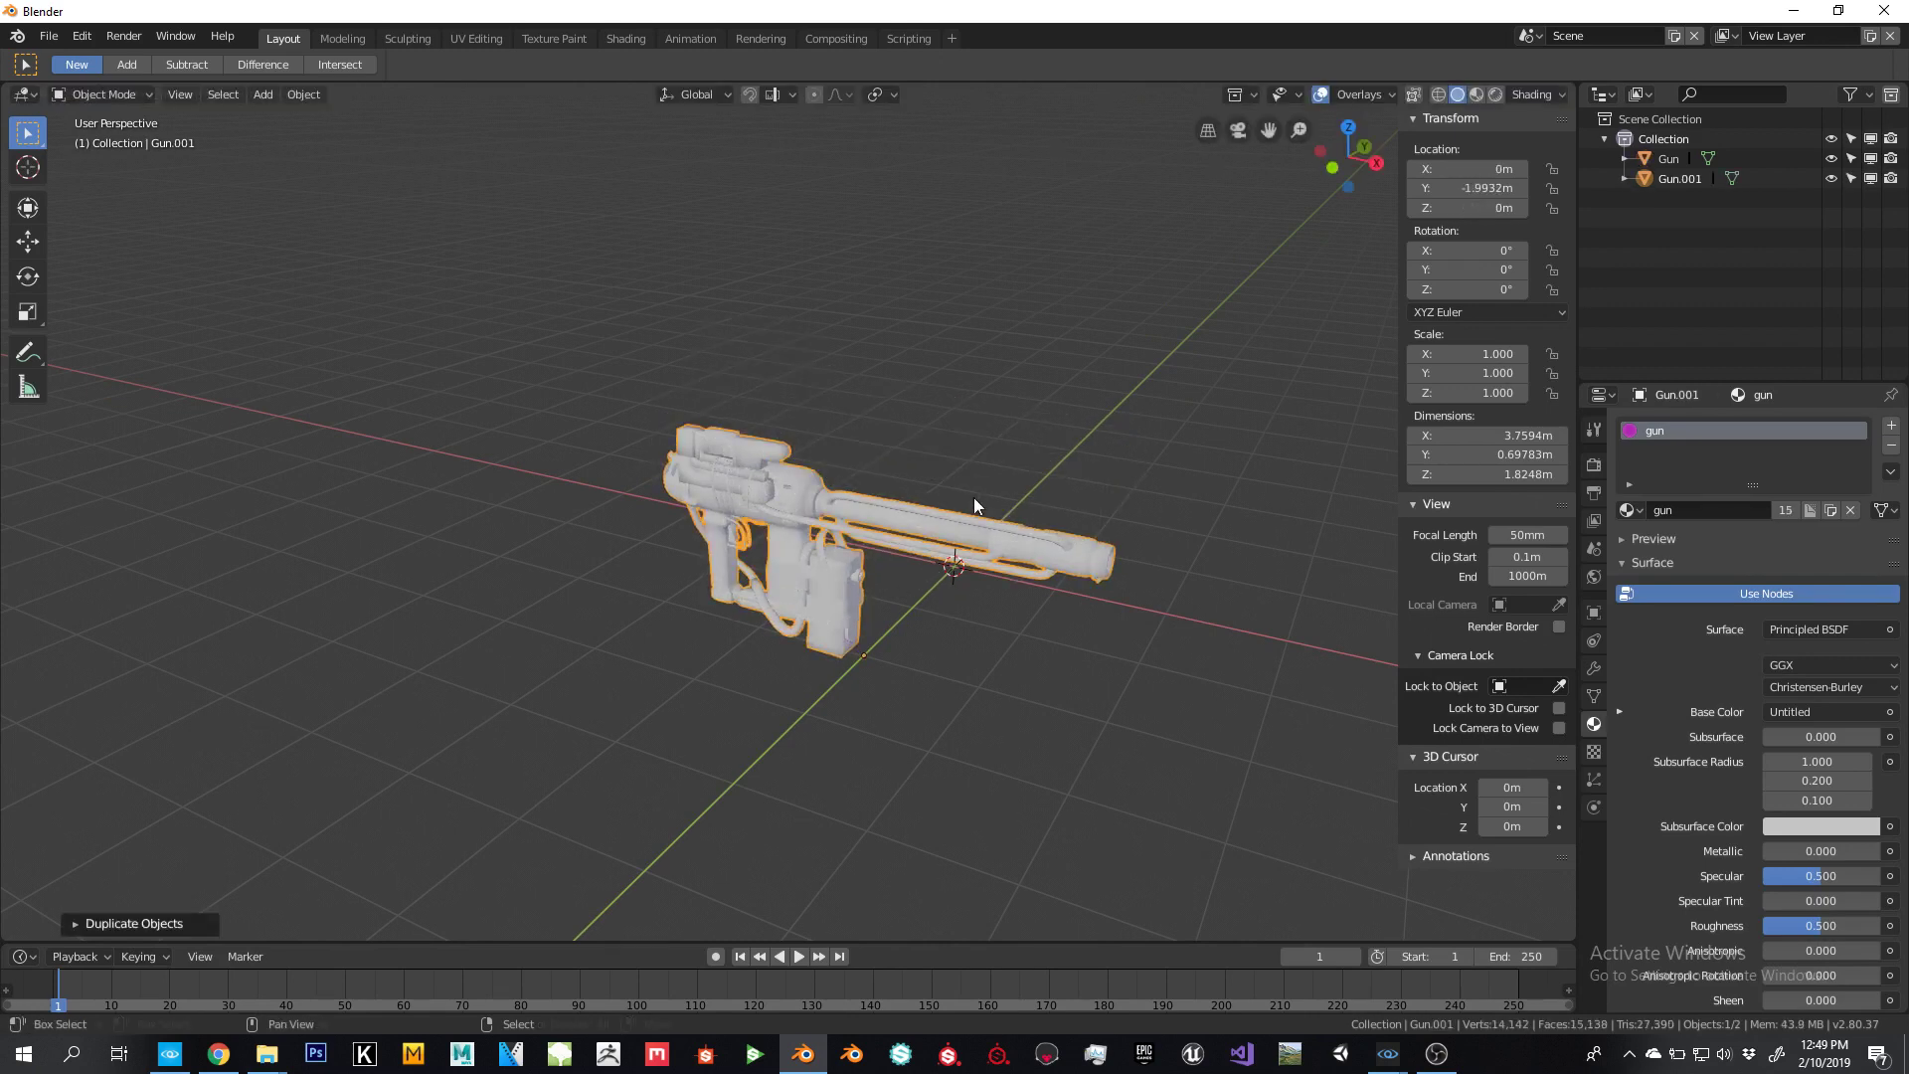
{"action": "key", "text": "shift+d"}
{"action": "key", "text": "Escape"}
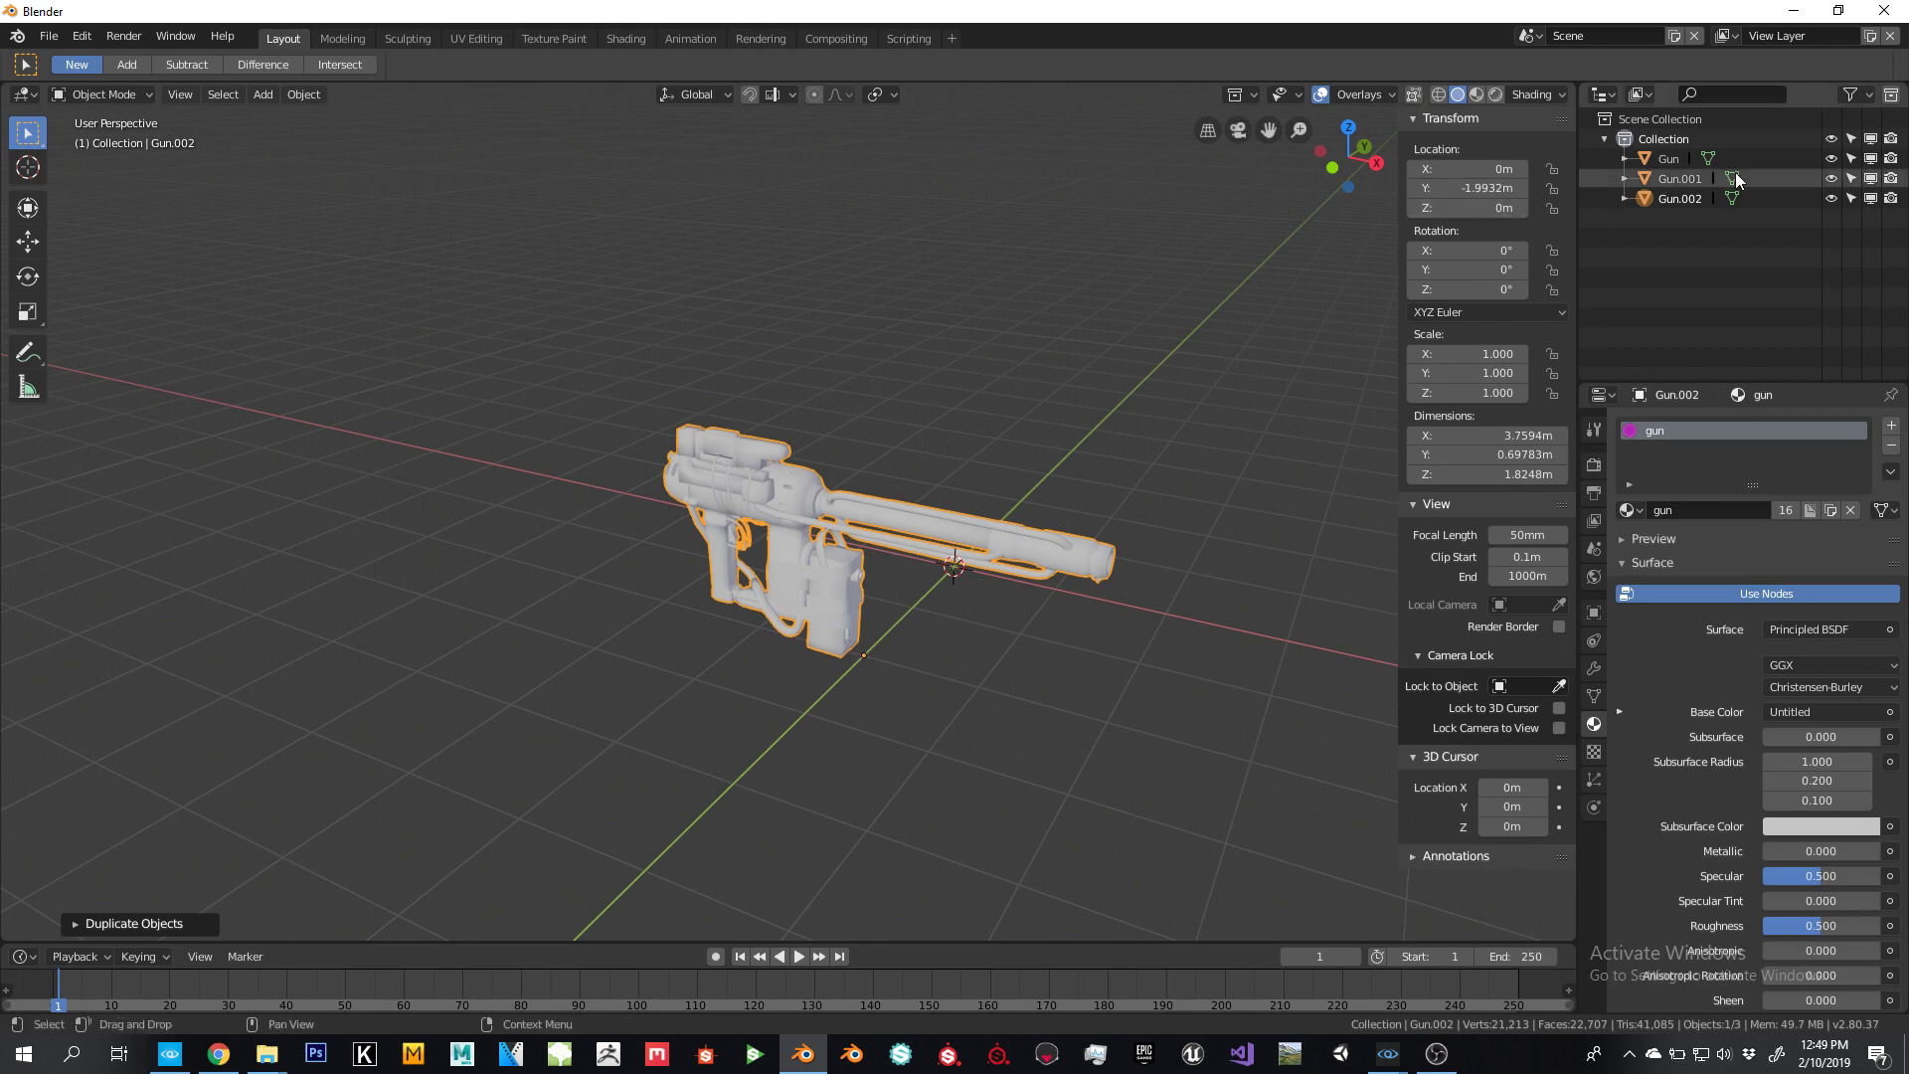
{"action": "left_click", "coordinate": [1828, 158]}
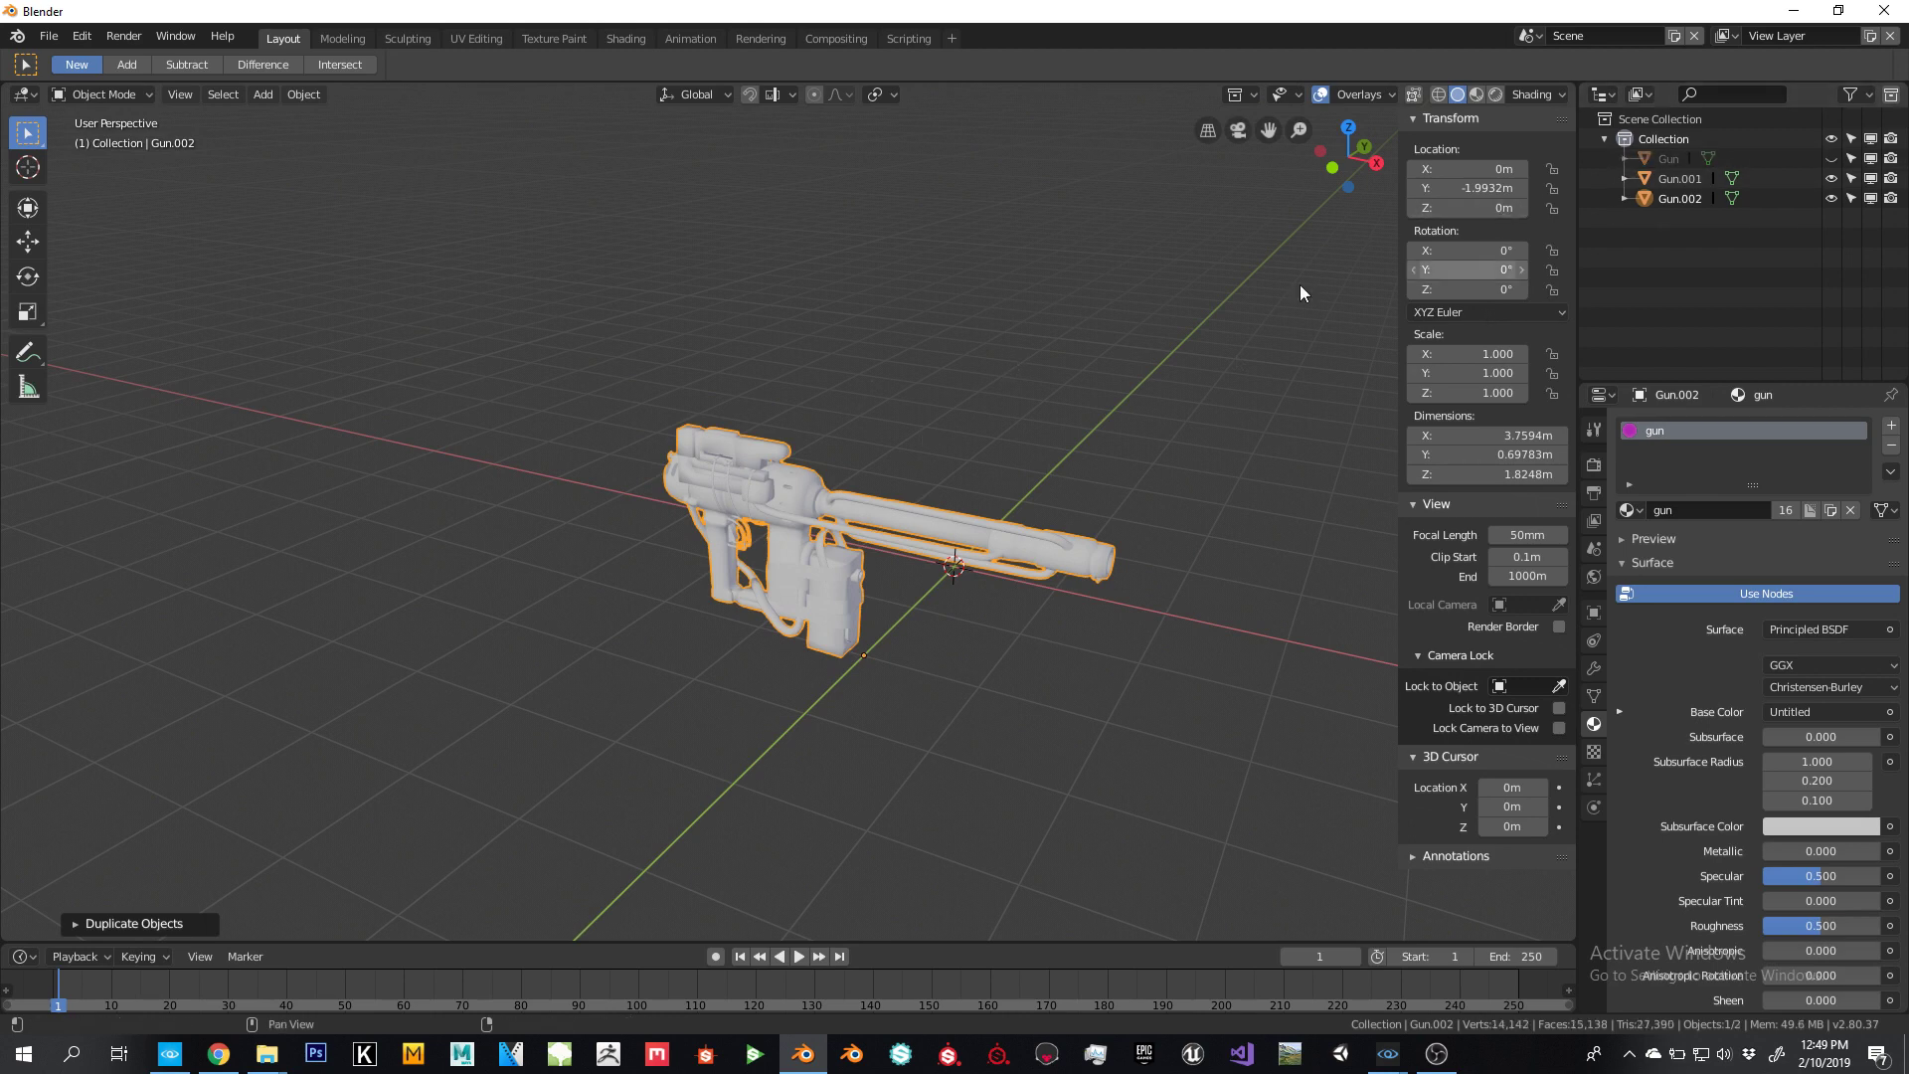
Rename the first gun copy to $LOD1_Gun and the second copy to $LOD2_Gun
{"action": "double_click", "coordinate": [1684, 180]}
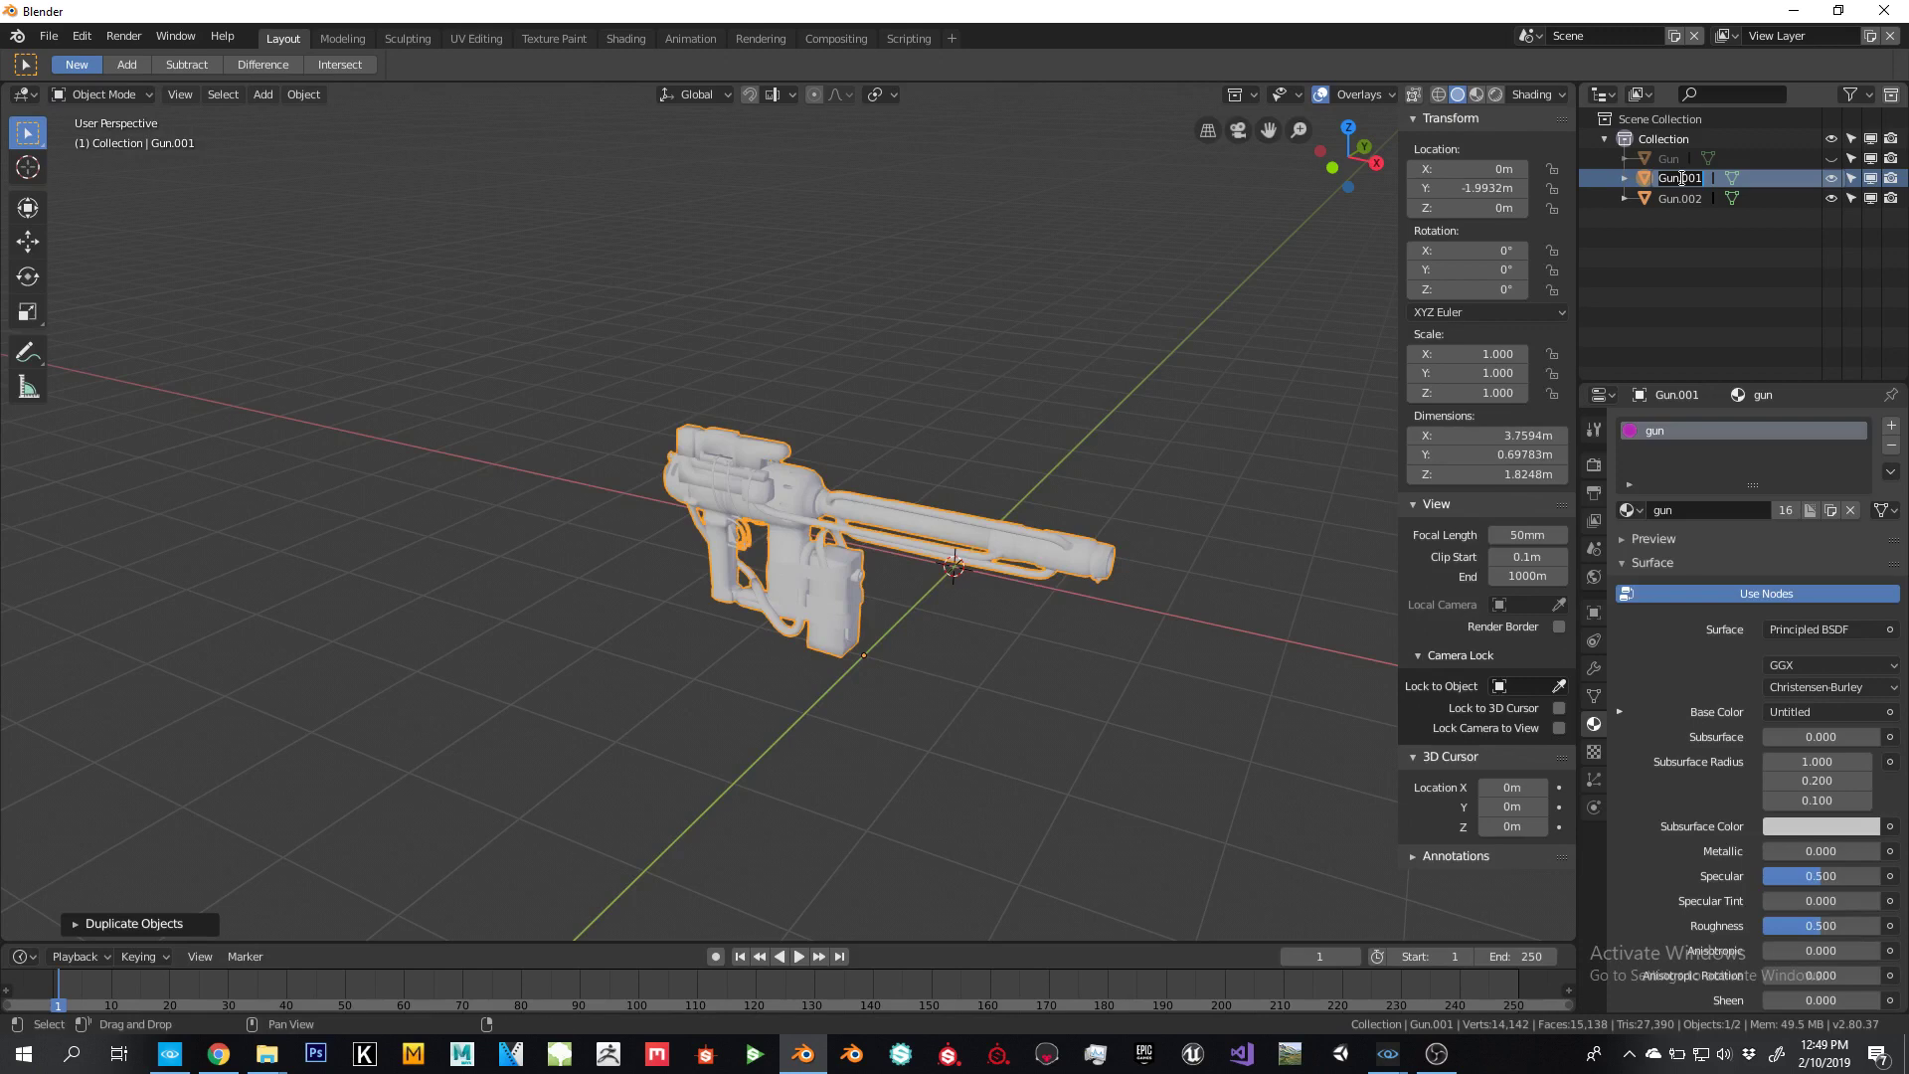
{"action": "type", "text": "$LOD1_Gun"}
{"action": "key", "text": "Return"}
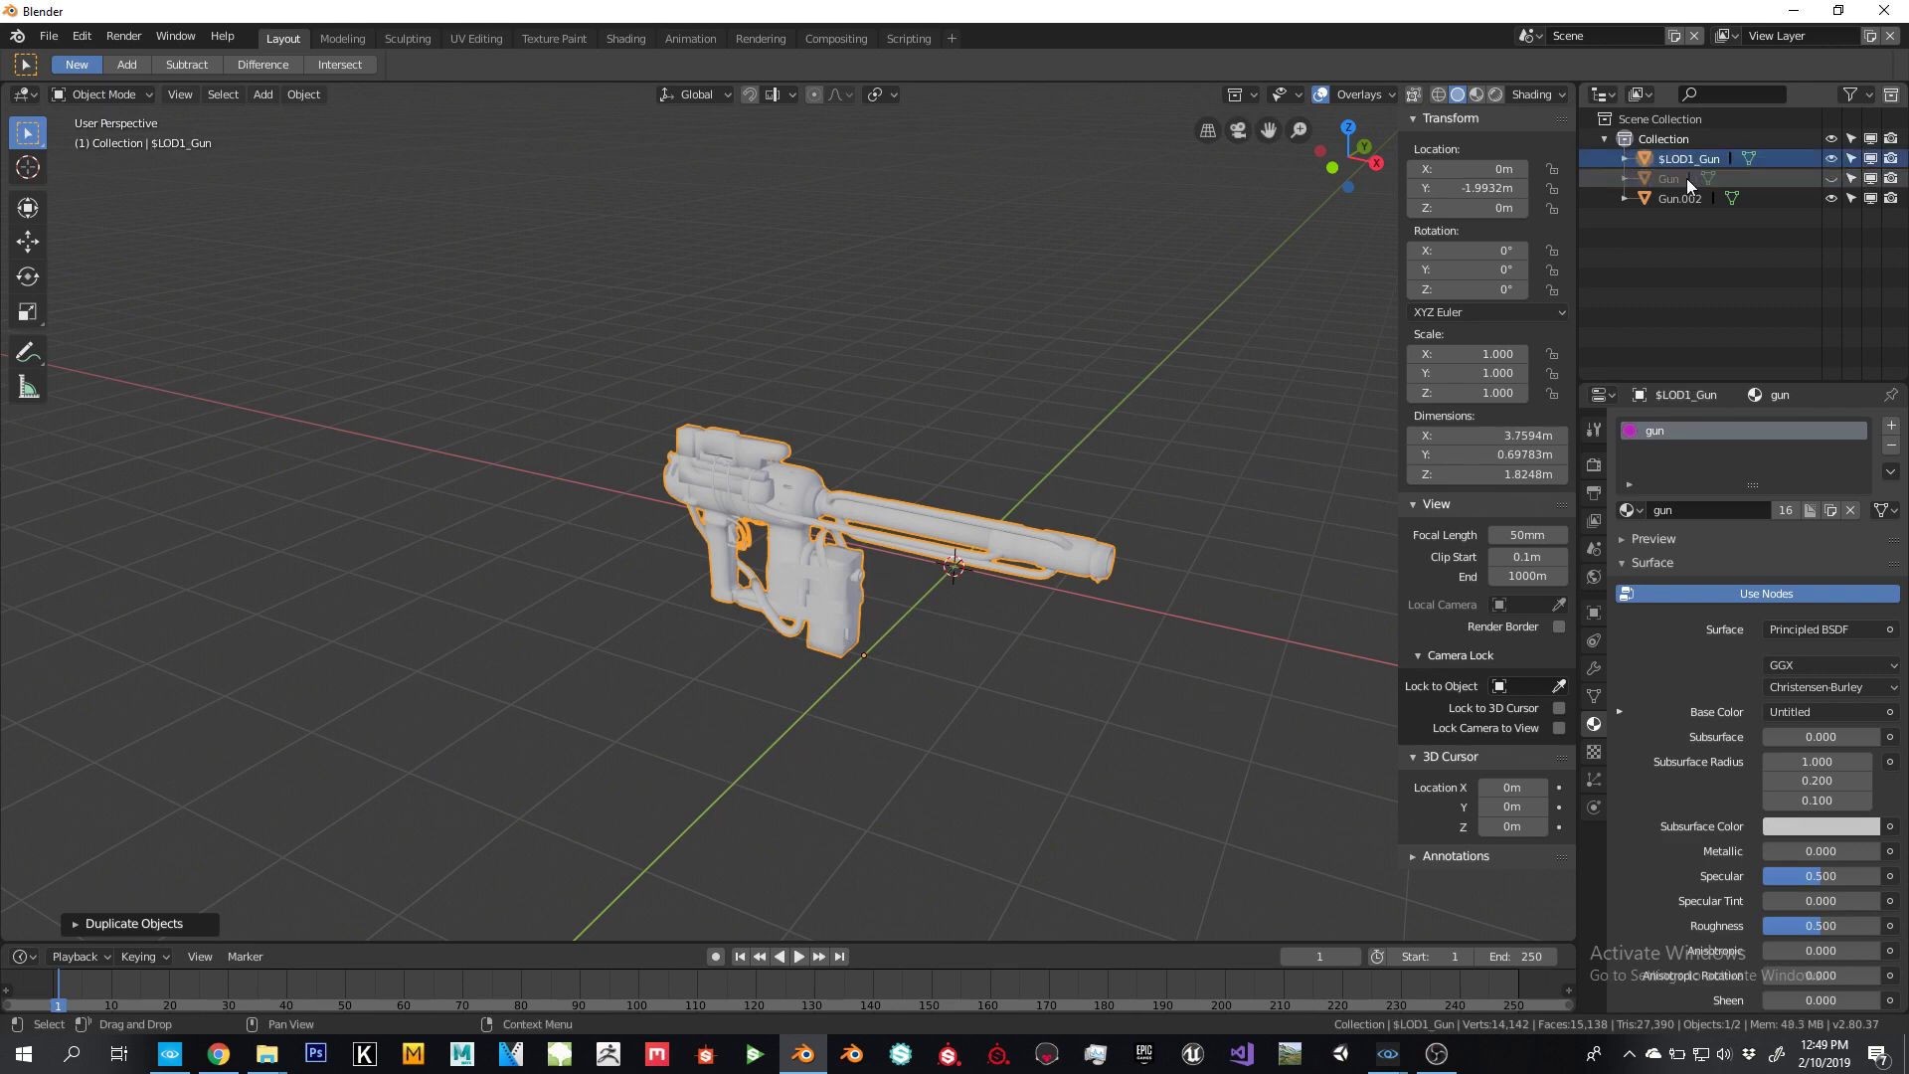
{"action": "double_click", "coordinate": [1678, 199]}
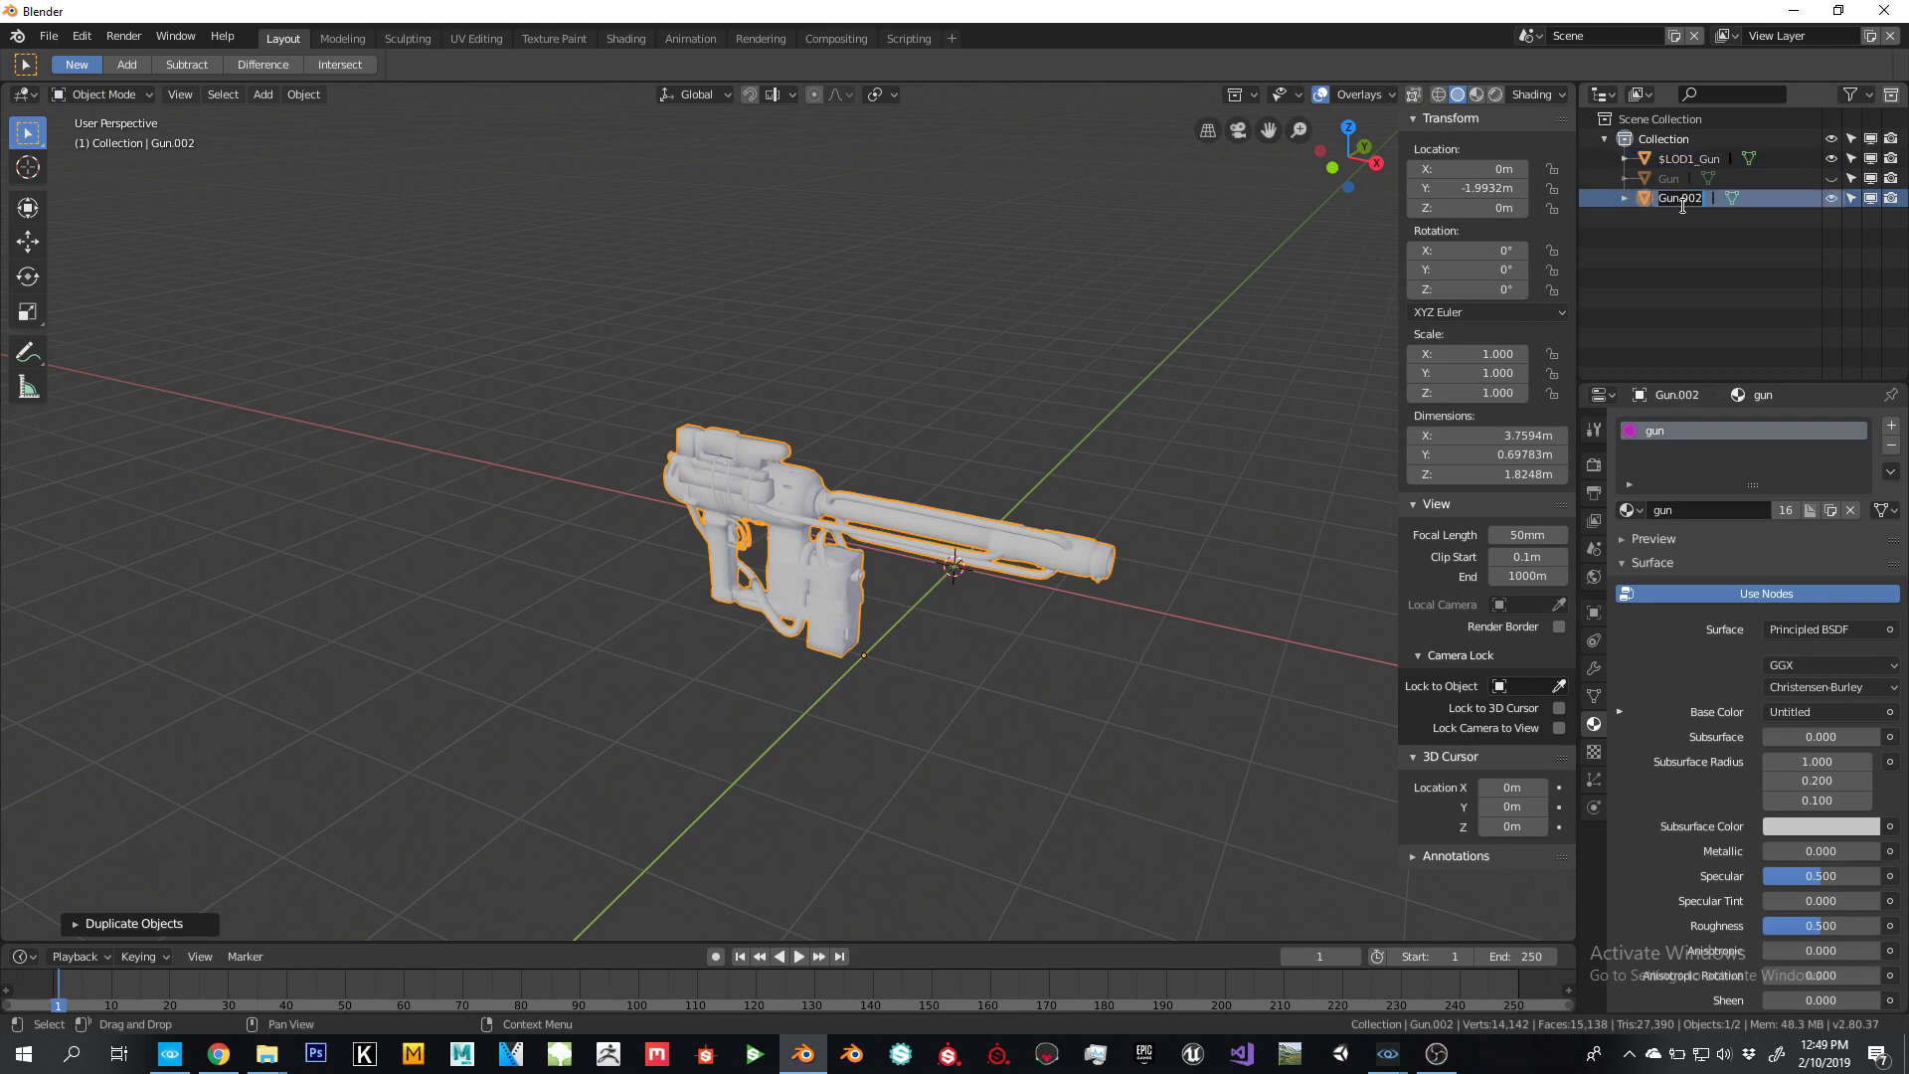
{"action": "type", "text": "$LOD2_Gun"}
{"action": "key", "text": "Return"}
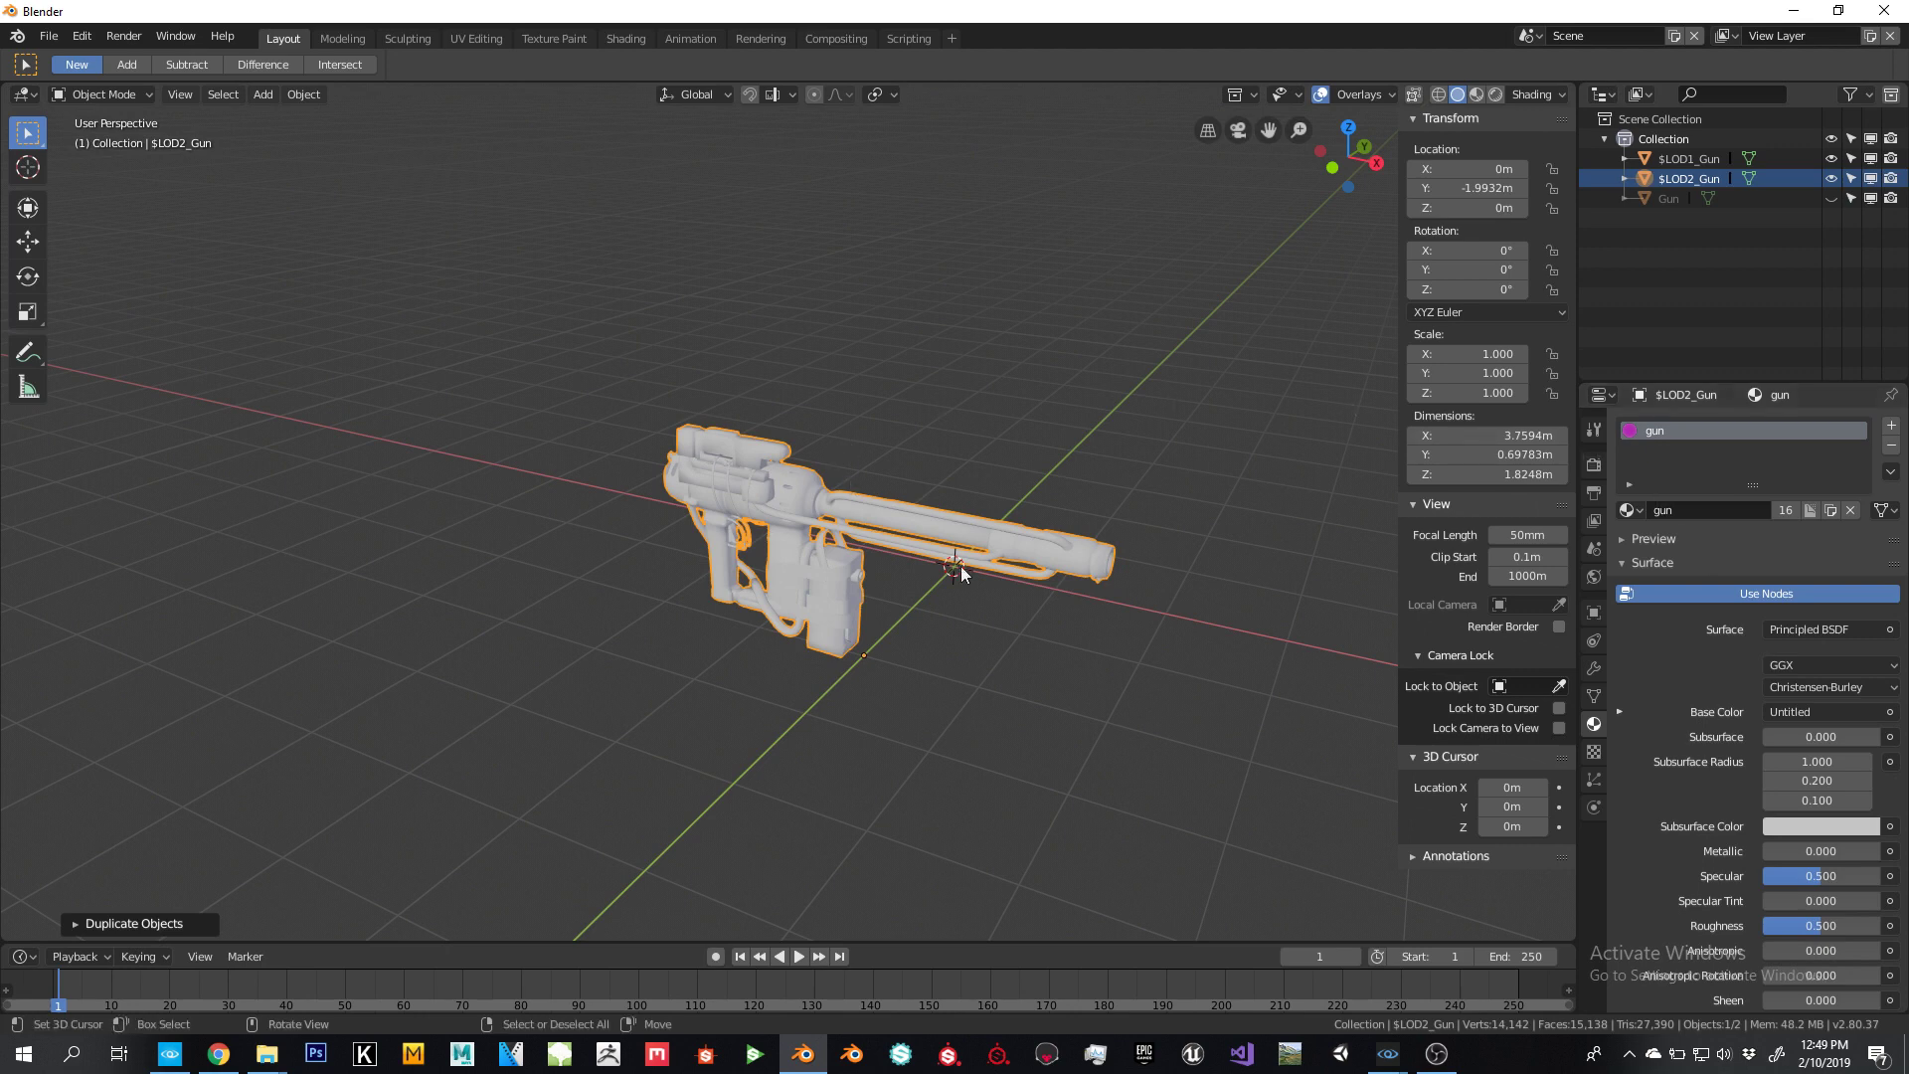
Hide $LOD2_Gun, and add and apply a Decimate modifier on $LOD1_Gun with a collapse ratio of about 0.127
{"action": "left_click", "coordinate": [1595, 670]}
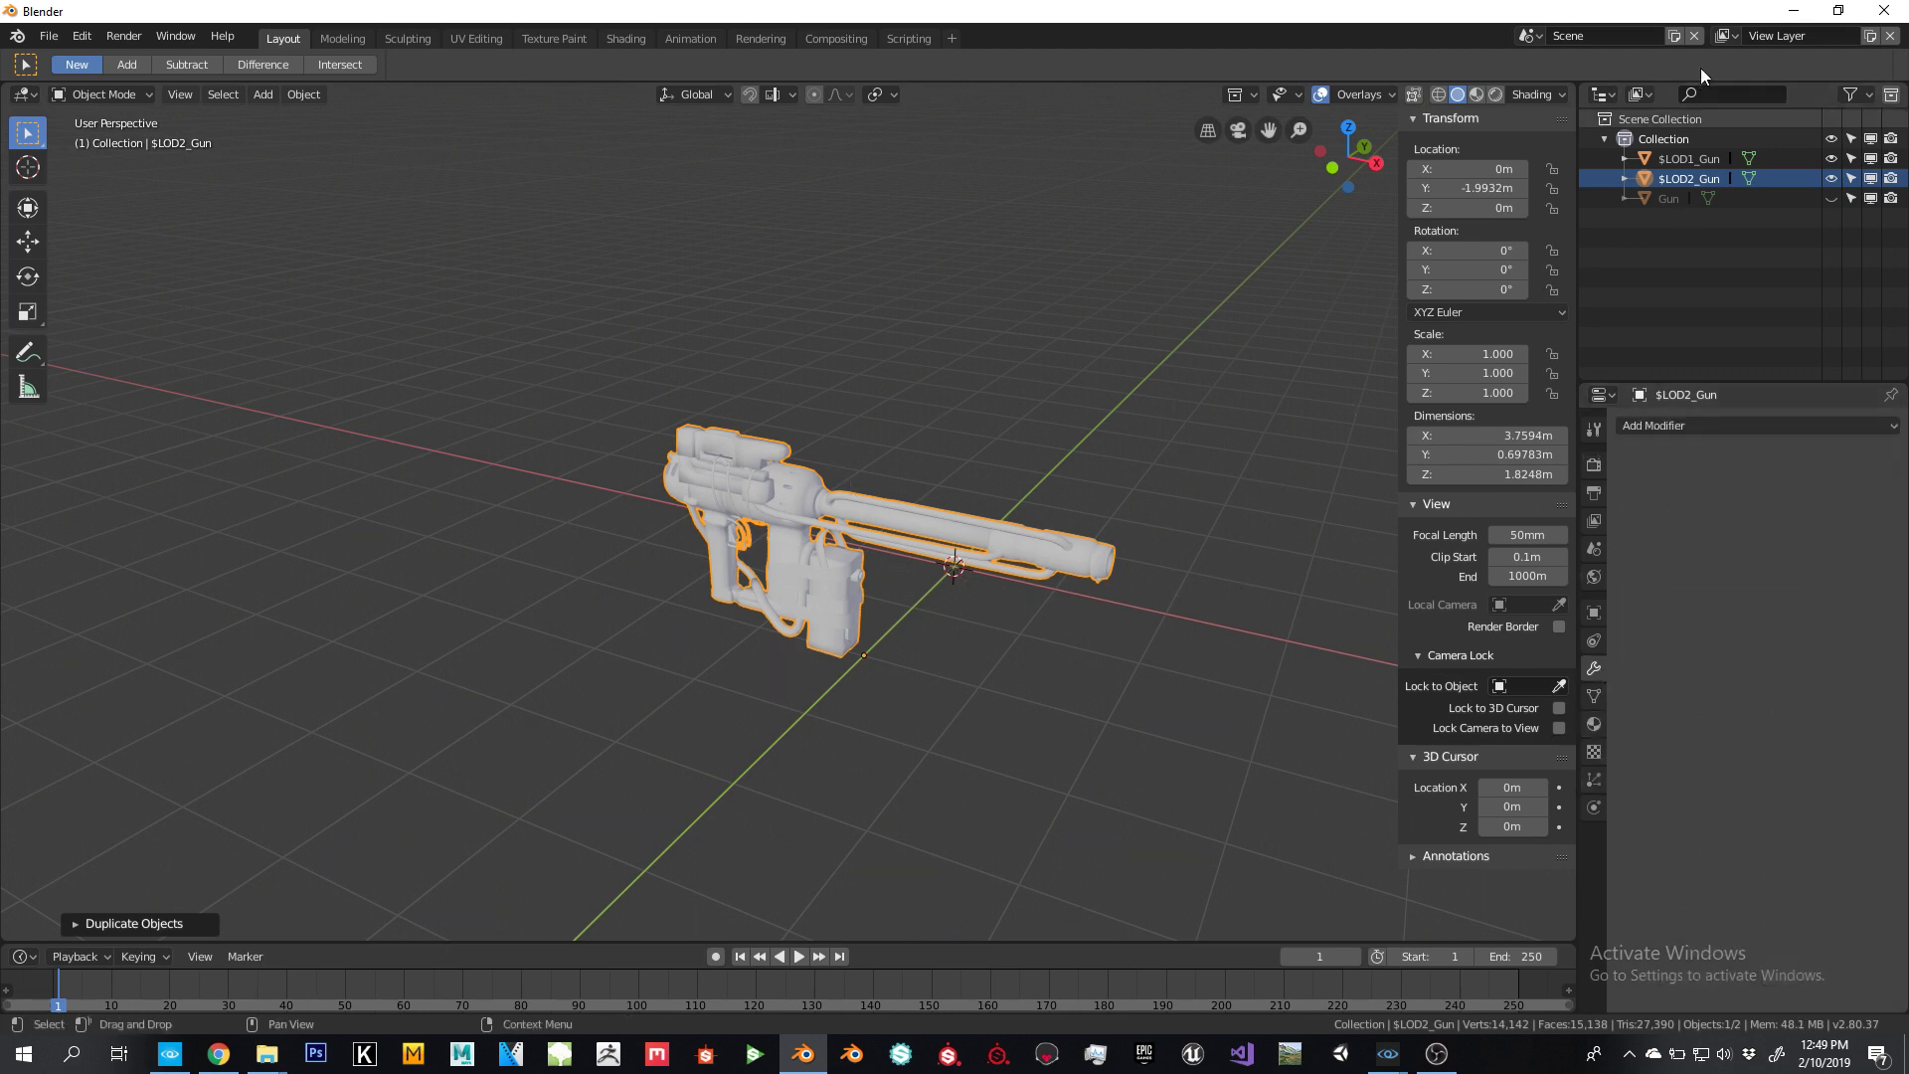
{"action": "left_click", "coordinate": [1690, 160]}
{"action": "left_click", "coordinate": [1831, 178]}
{"action": "left_click", "coordinate": [1687, 428]}
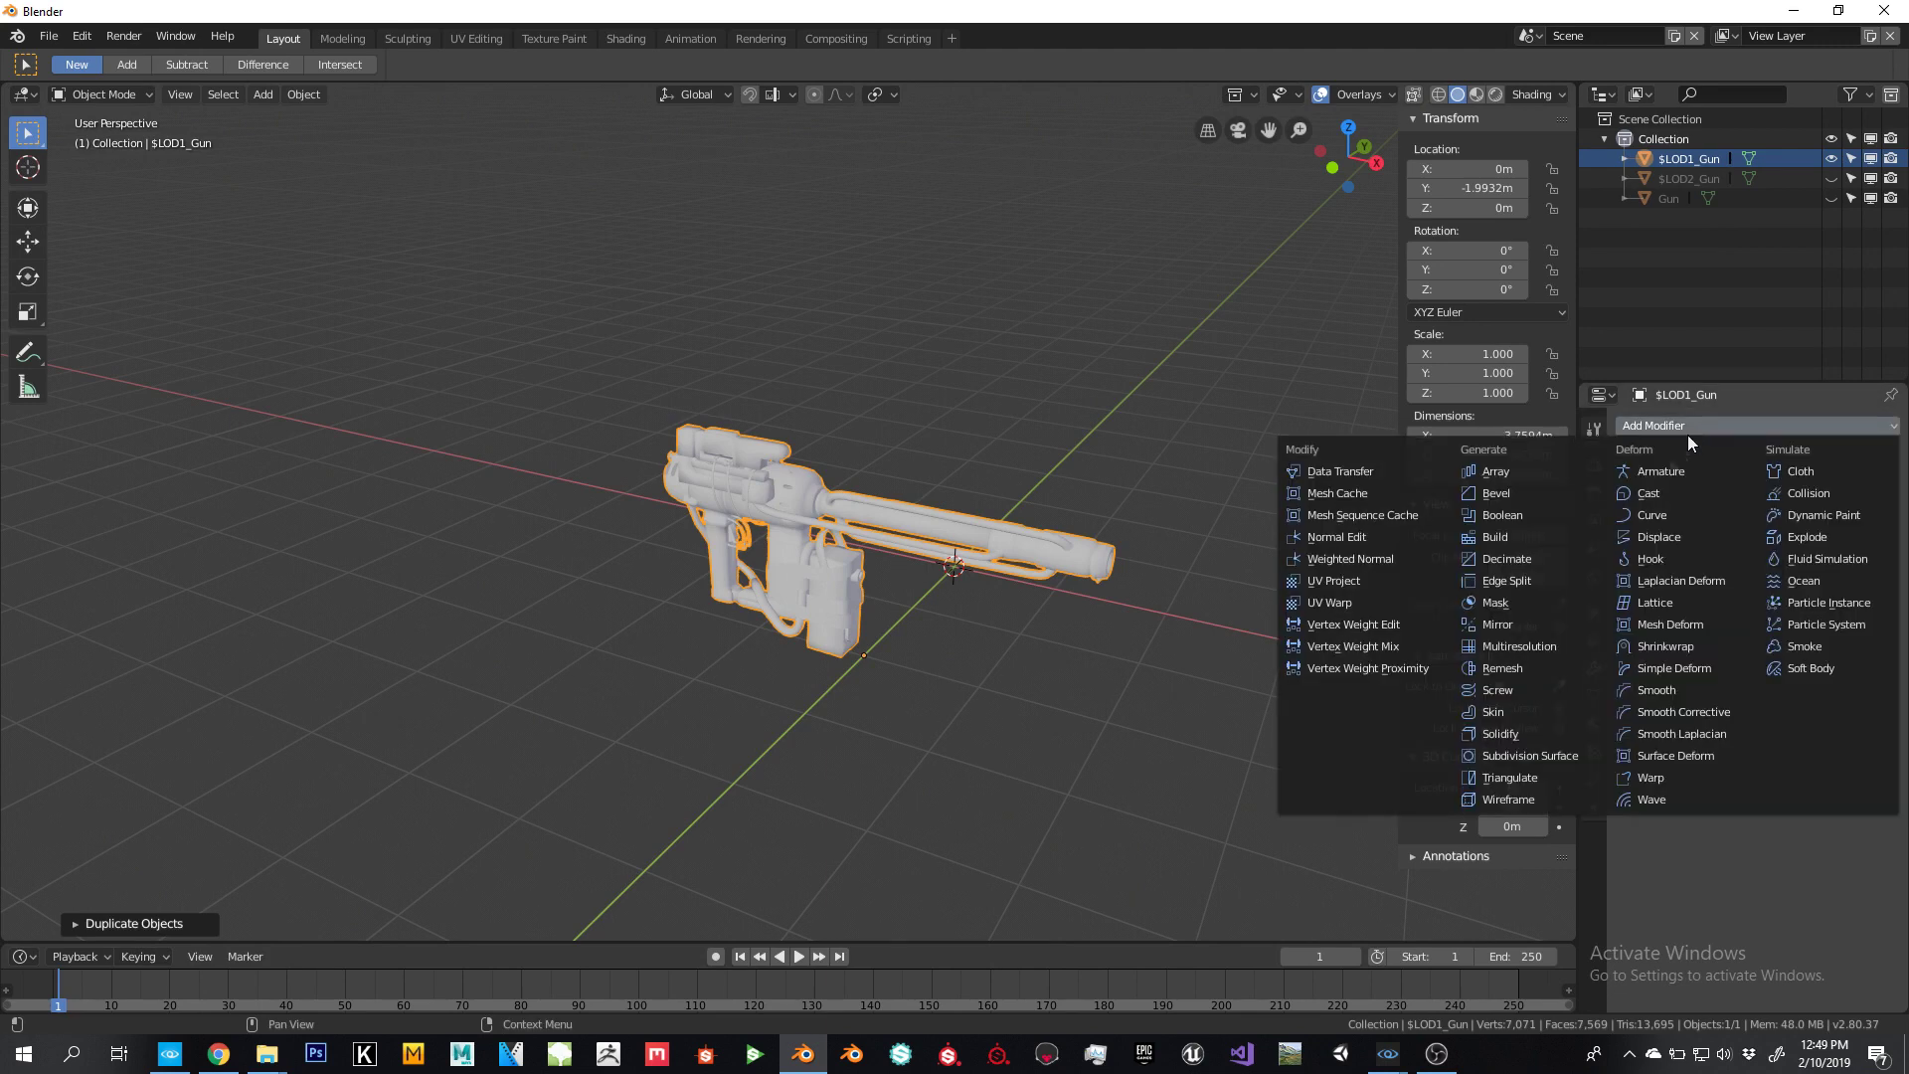
{"action": "left_click", "coordinate": [1519, 582]}
{"action": "mouse_move", "coordinate": [1724, 537]}
{"action": "left_mouse_down"}
{"action": "mouse_move", "coordinate": [1481, 537]}
{"action": "mouse_move", "coordinate": [1698, 533]}
{"action": "left_mouse_up"}
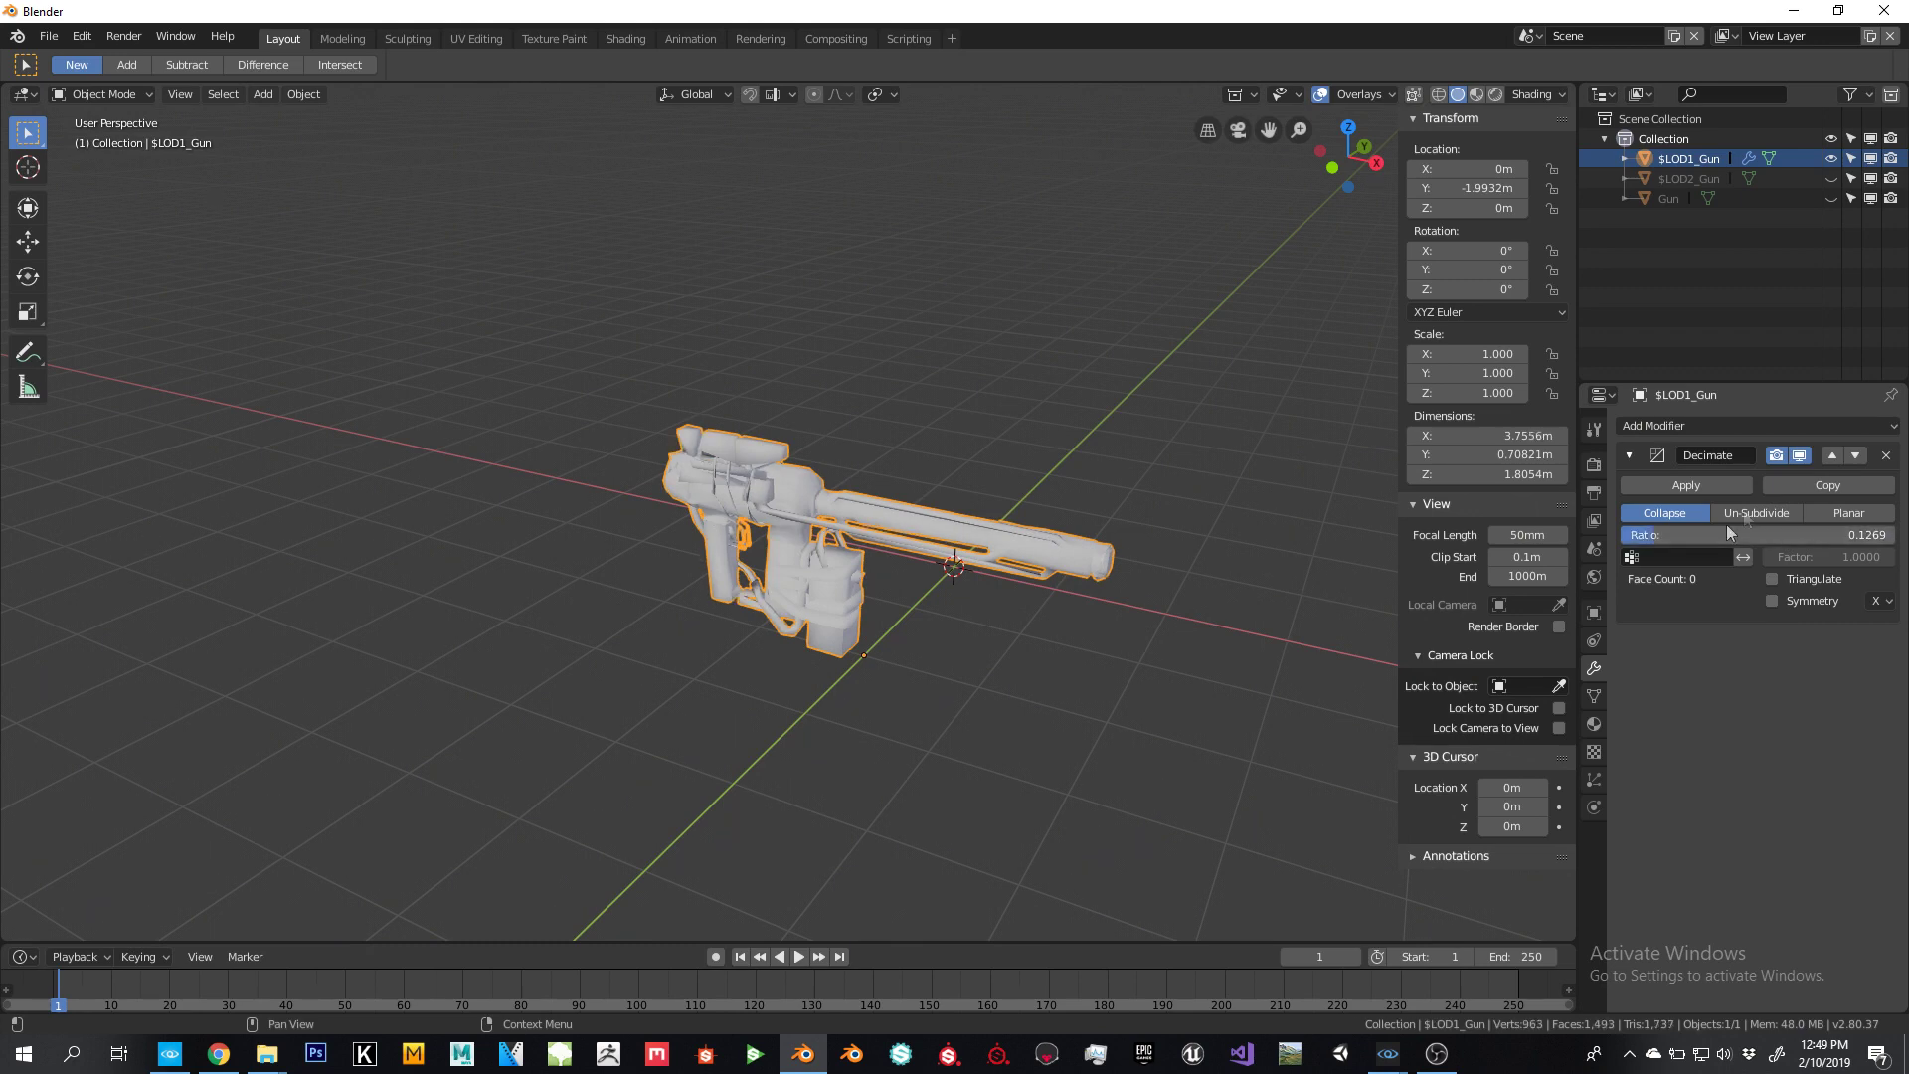
{"action": "left_click", "coordinate": [1728, 492]}
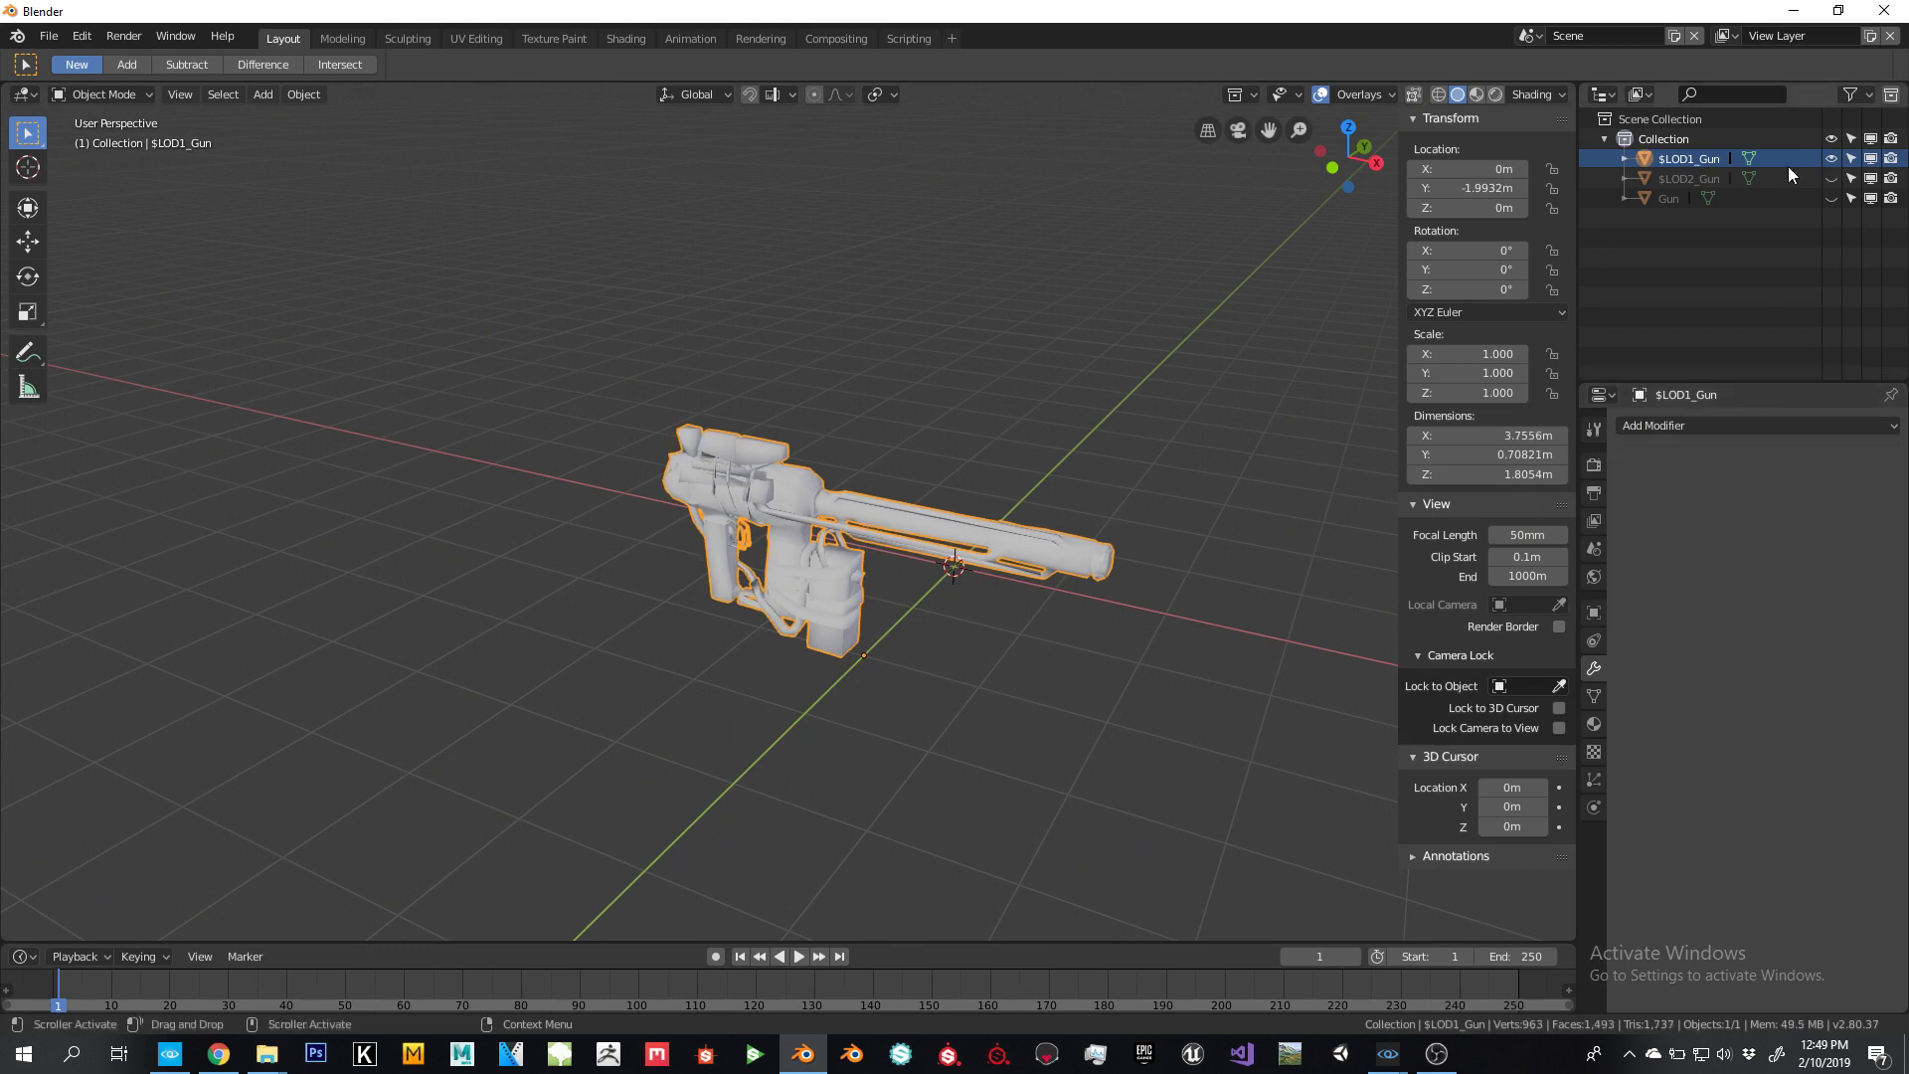
Show $LOD2_Gun instead of $LOD1_Gun, and add and apply a Decimate modifier on it with a collapse ratio of about 0.09
{"action": "left_click", "coordinate": [1831, 178]}
{"action": "left_click", "coordinate": [1831, 158]}
{"action": "left_click", "coordinate": [1695, 179]}
{"action": "left_click", "coordinate": [1707, 434]}
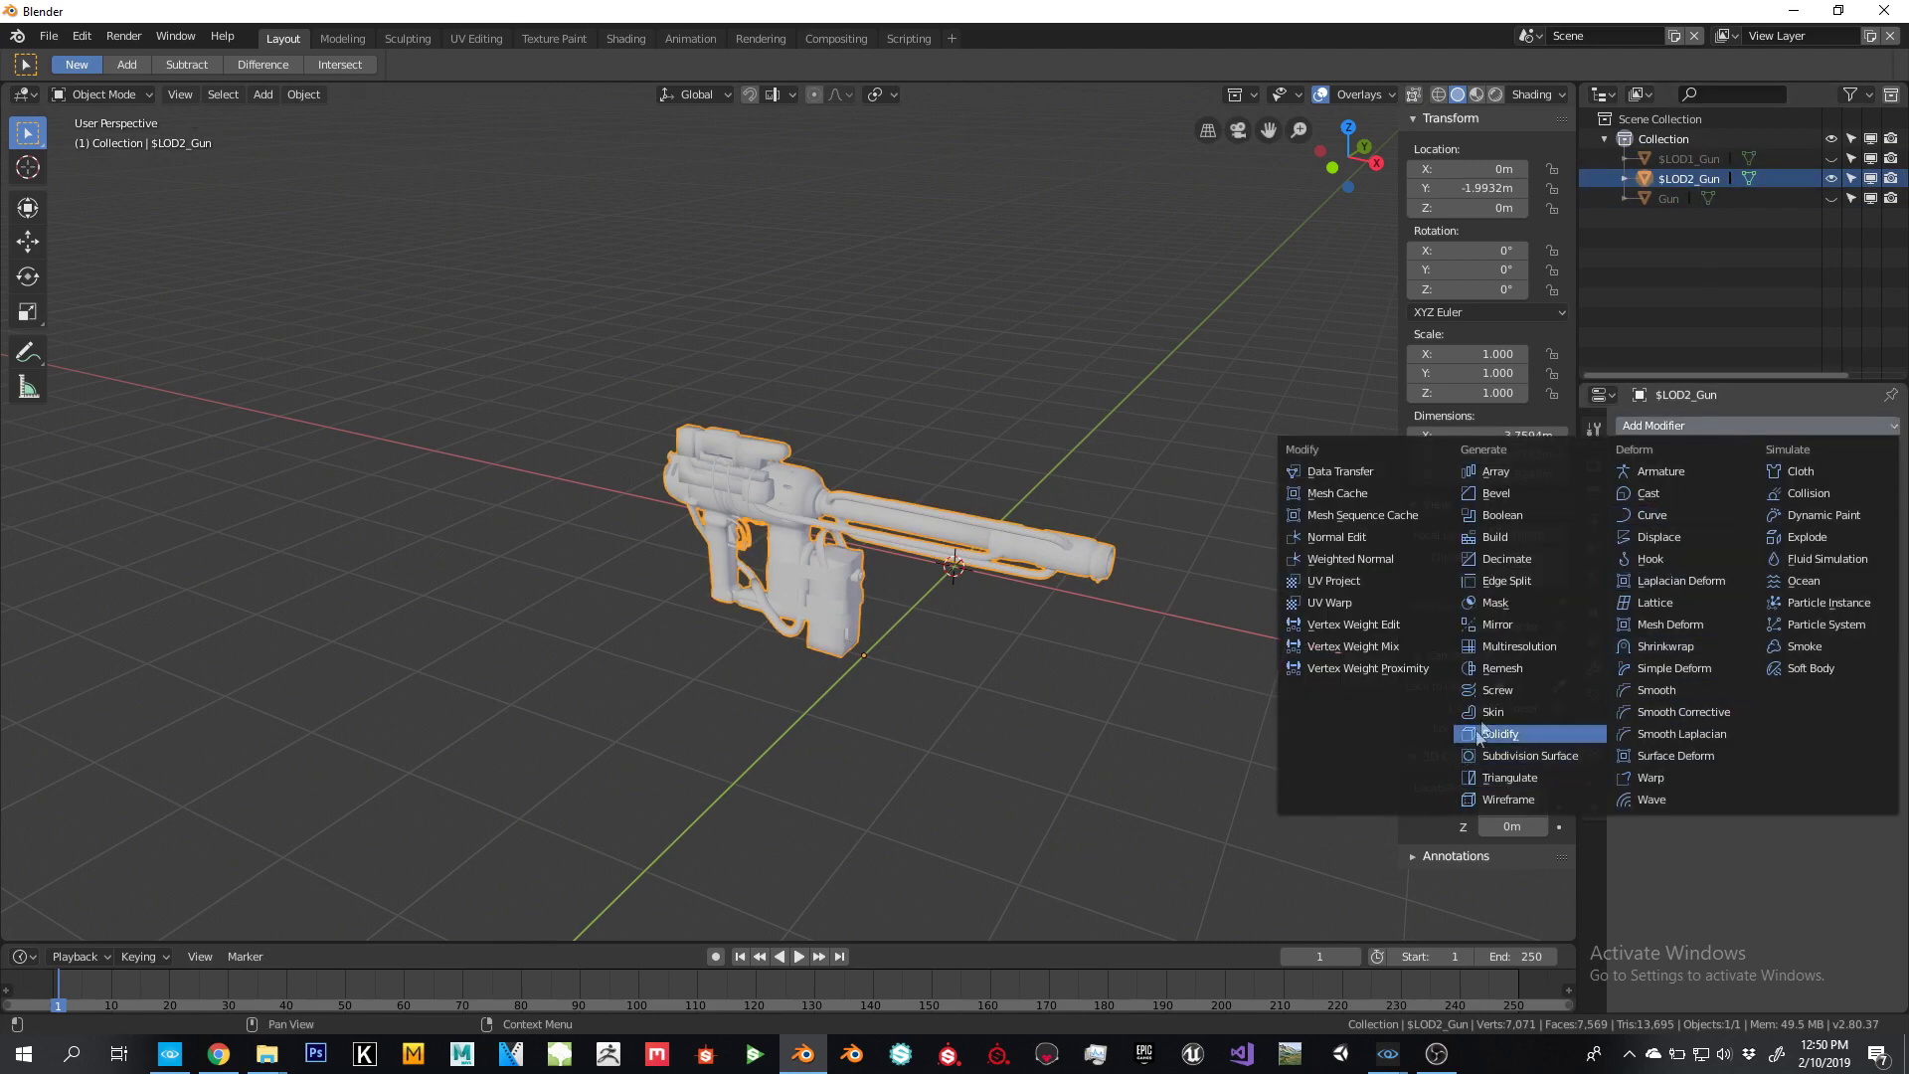
{"action": "left_click", "coordinate": [1518, 563]}
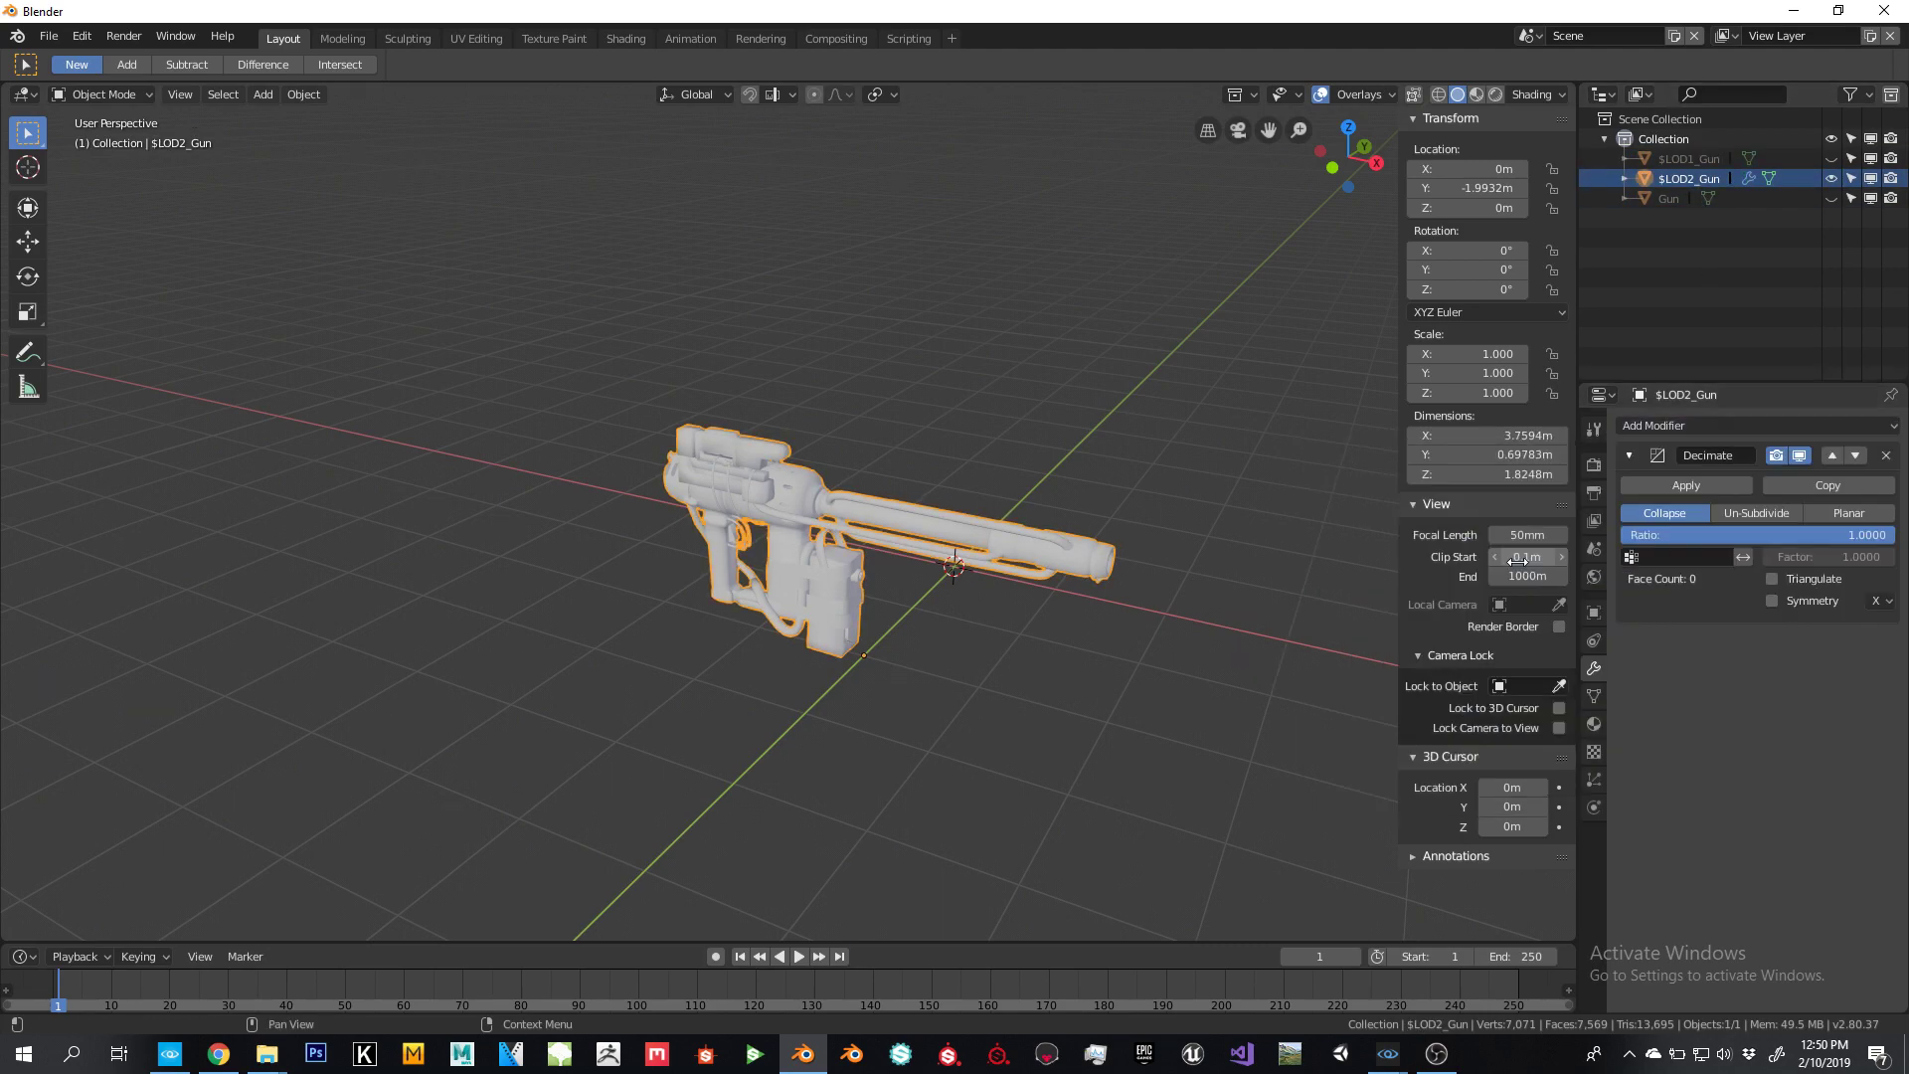
{"action": "left_click_drag", "start_coordinate": [1742, 544], "coordinate": [1472, 544]}
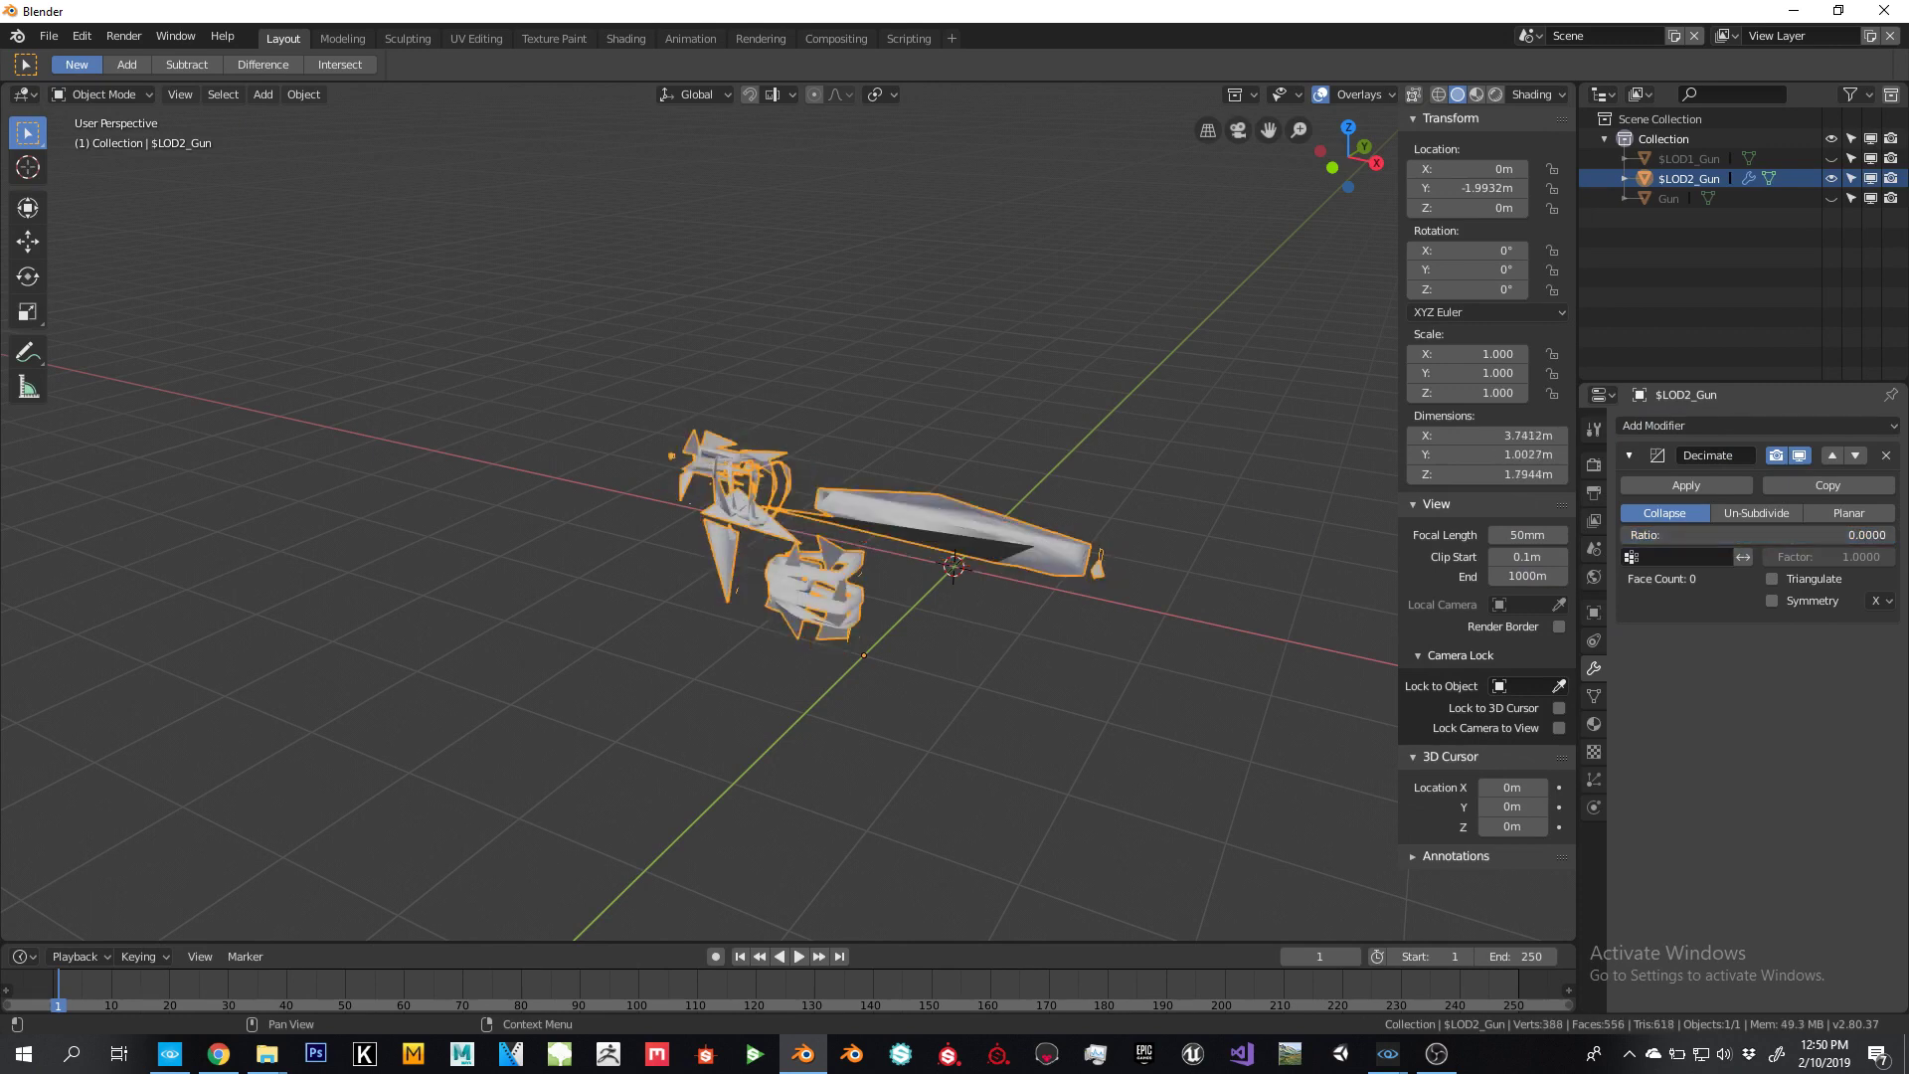
{"action": "left_click_drag", "start_coordinate": [1472, 544], "coordinate": [1647, 492]}
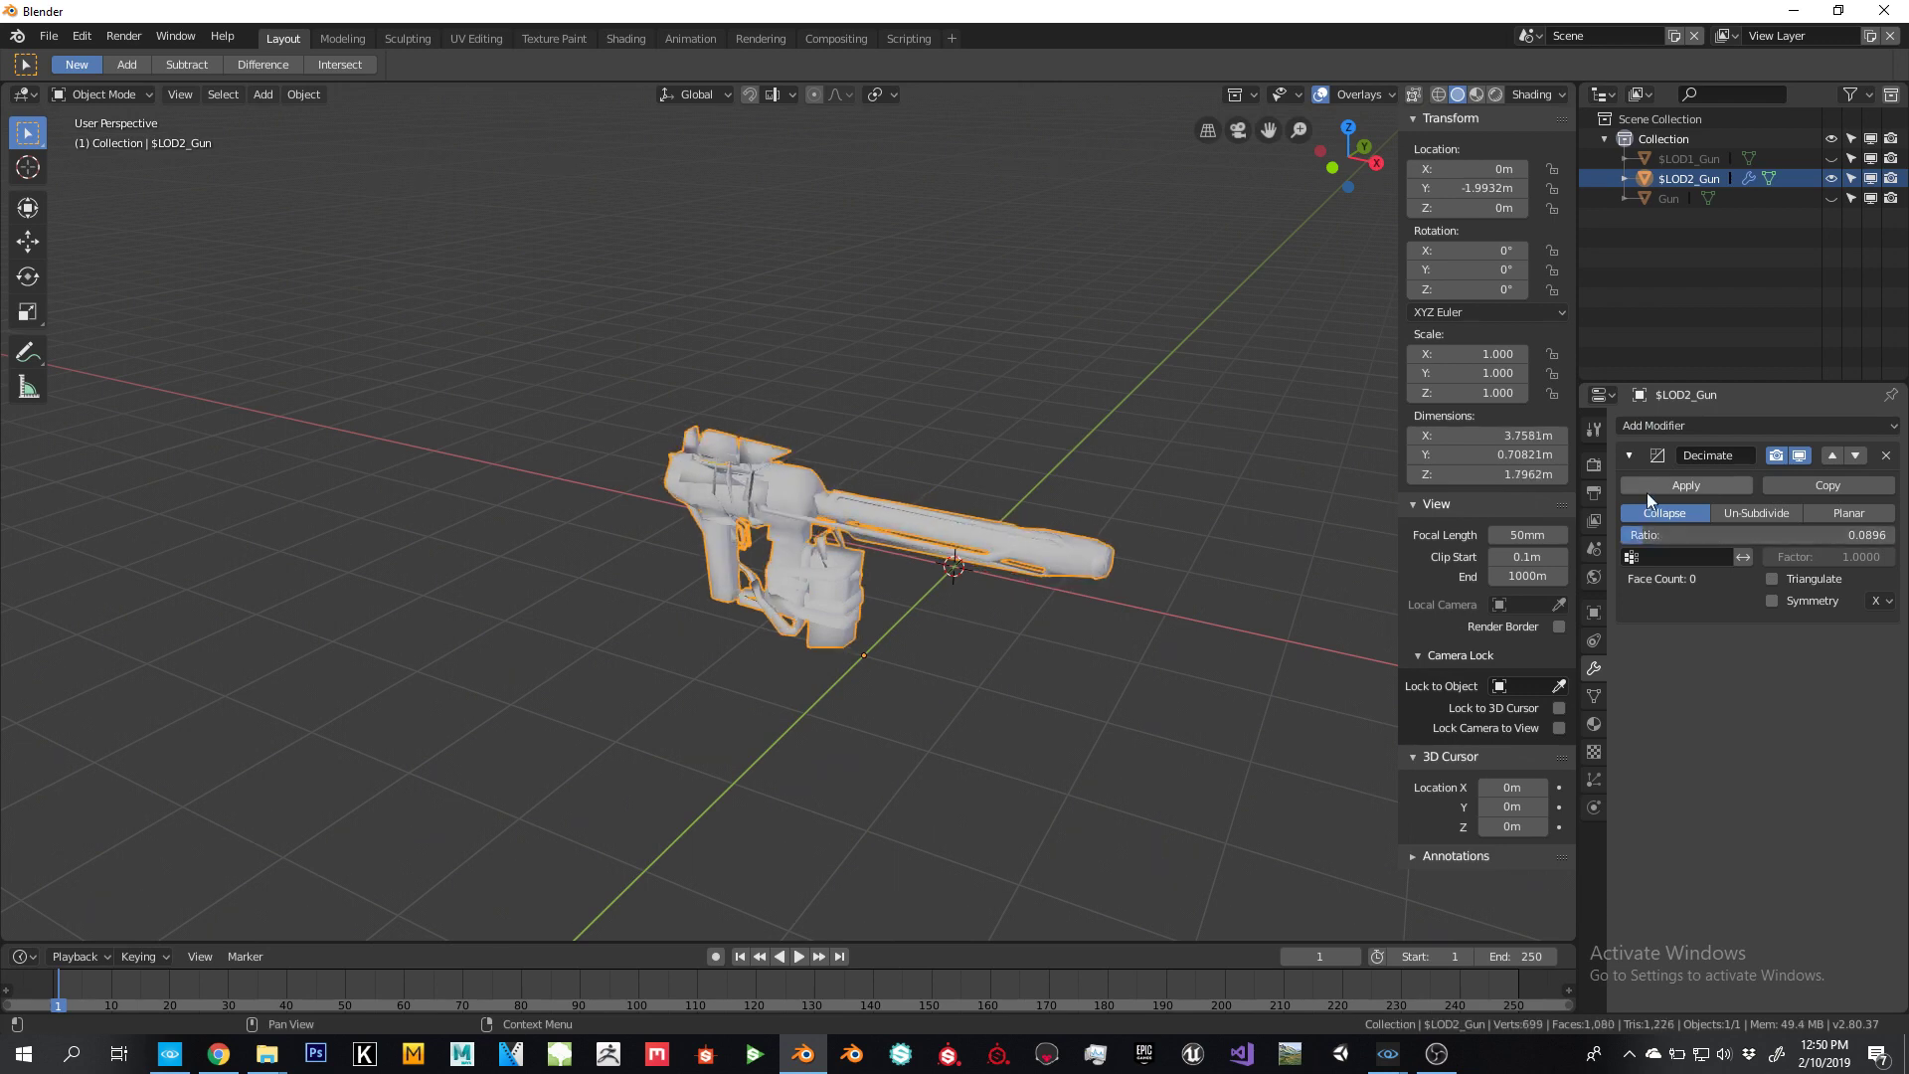
{"action": "left_click", "coordinate": [1652, 487]}
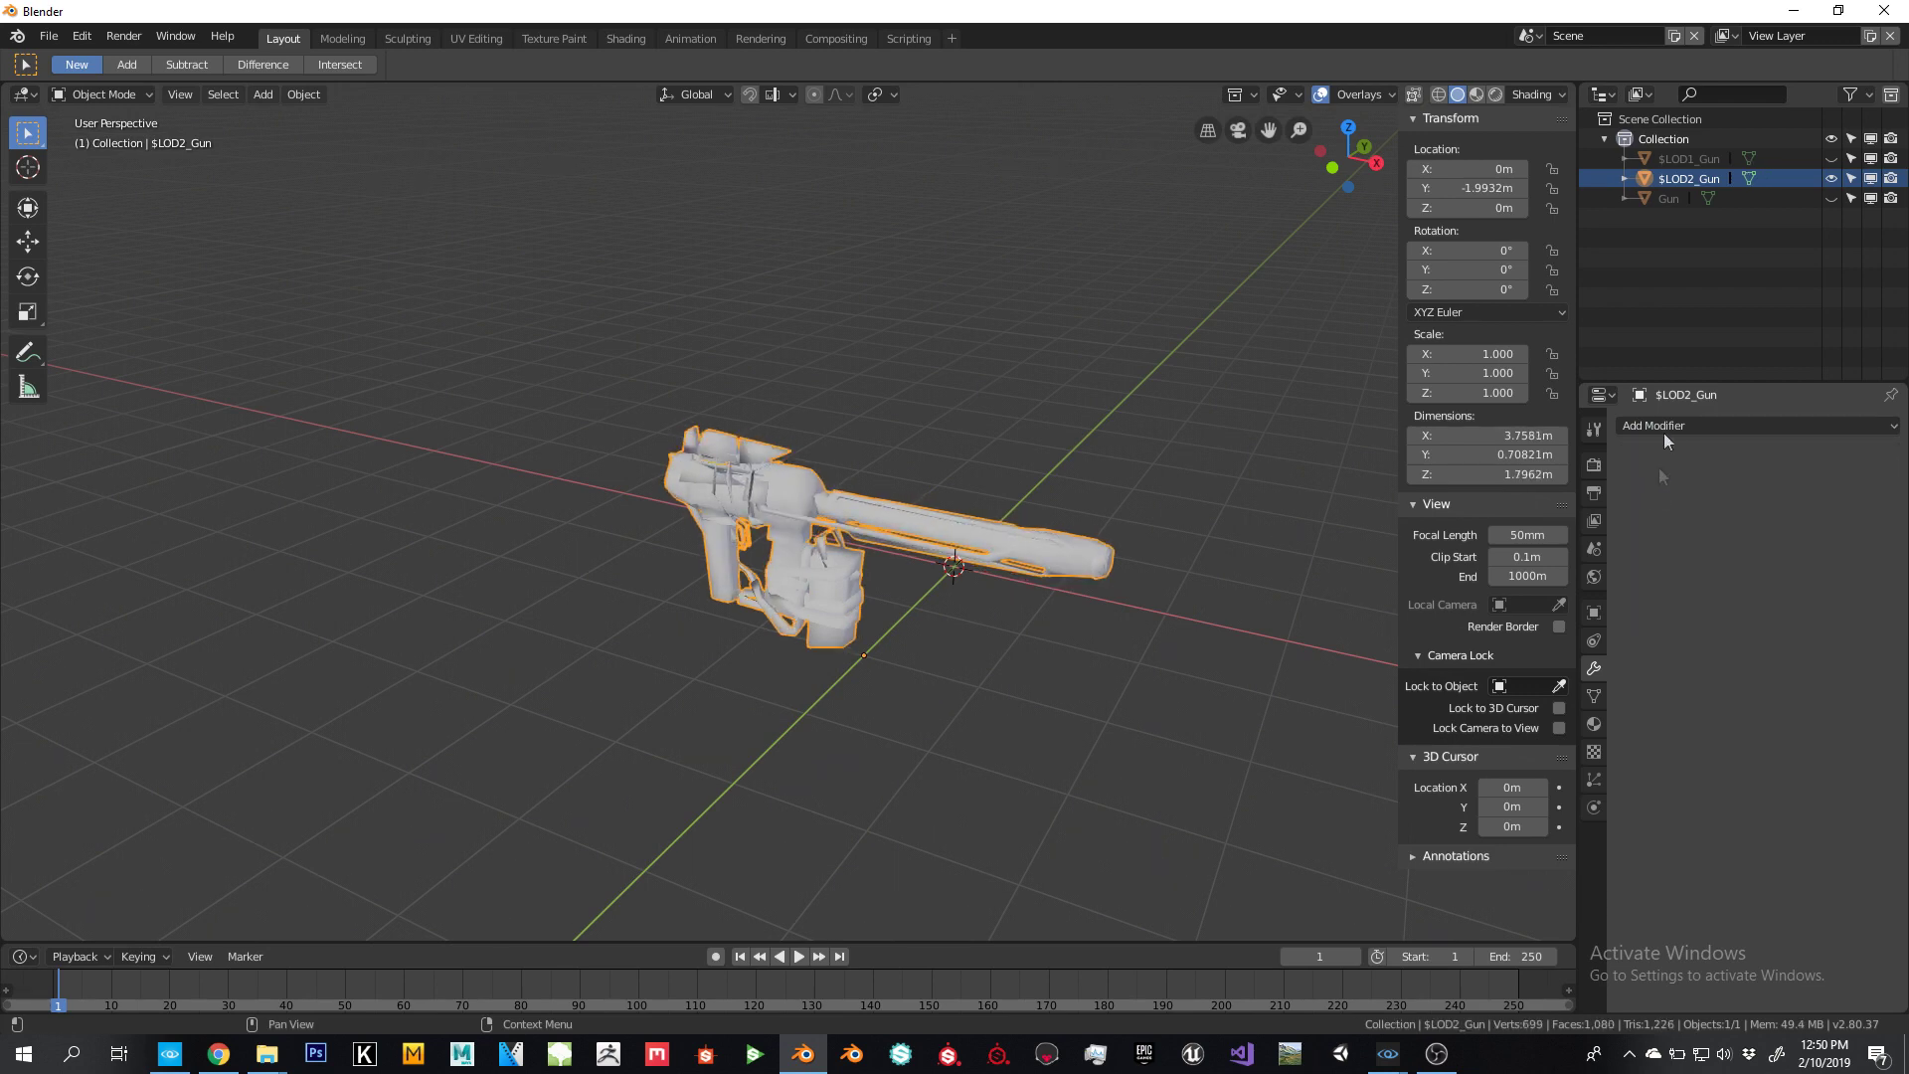
Unhide $LOD1_Gun and the original Gun object, and select the original
{"action": "left_click", "coordinate": [1830, 158]}
{"action": "left_click", "coordinate": [1831, 197]}
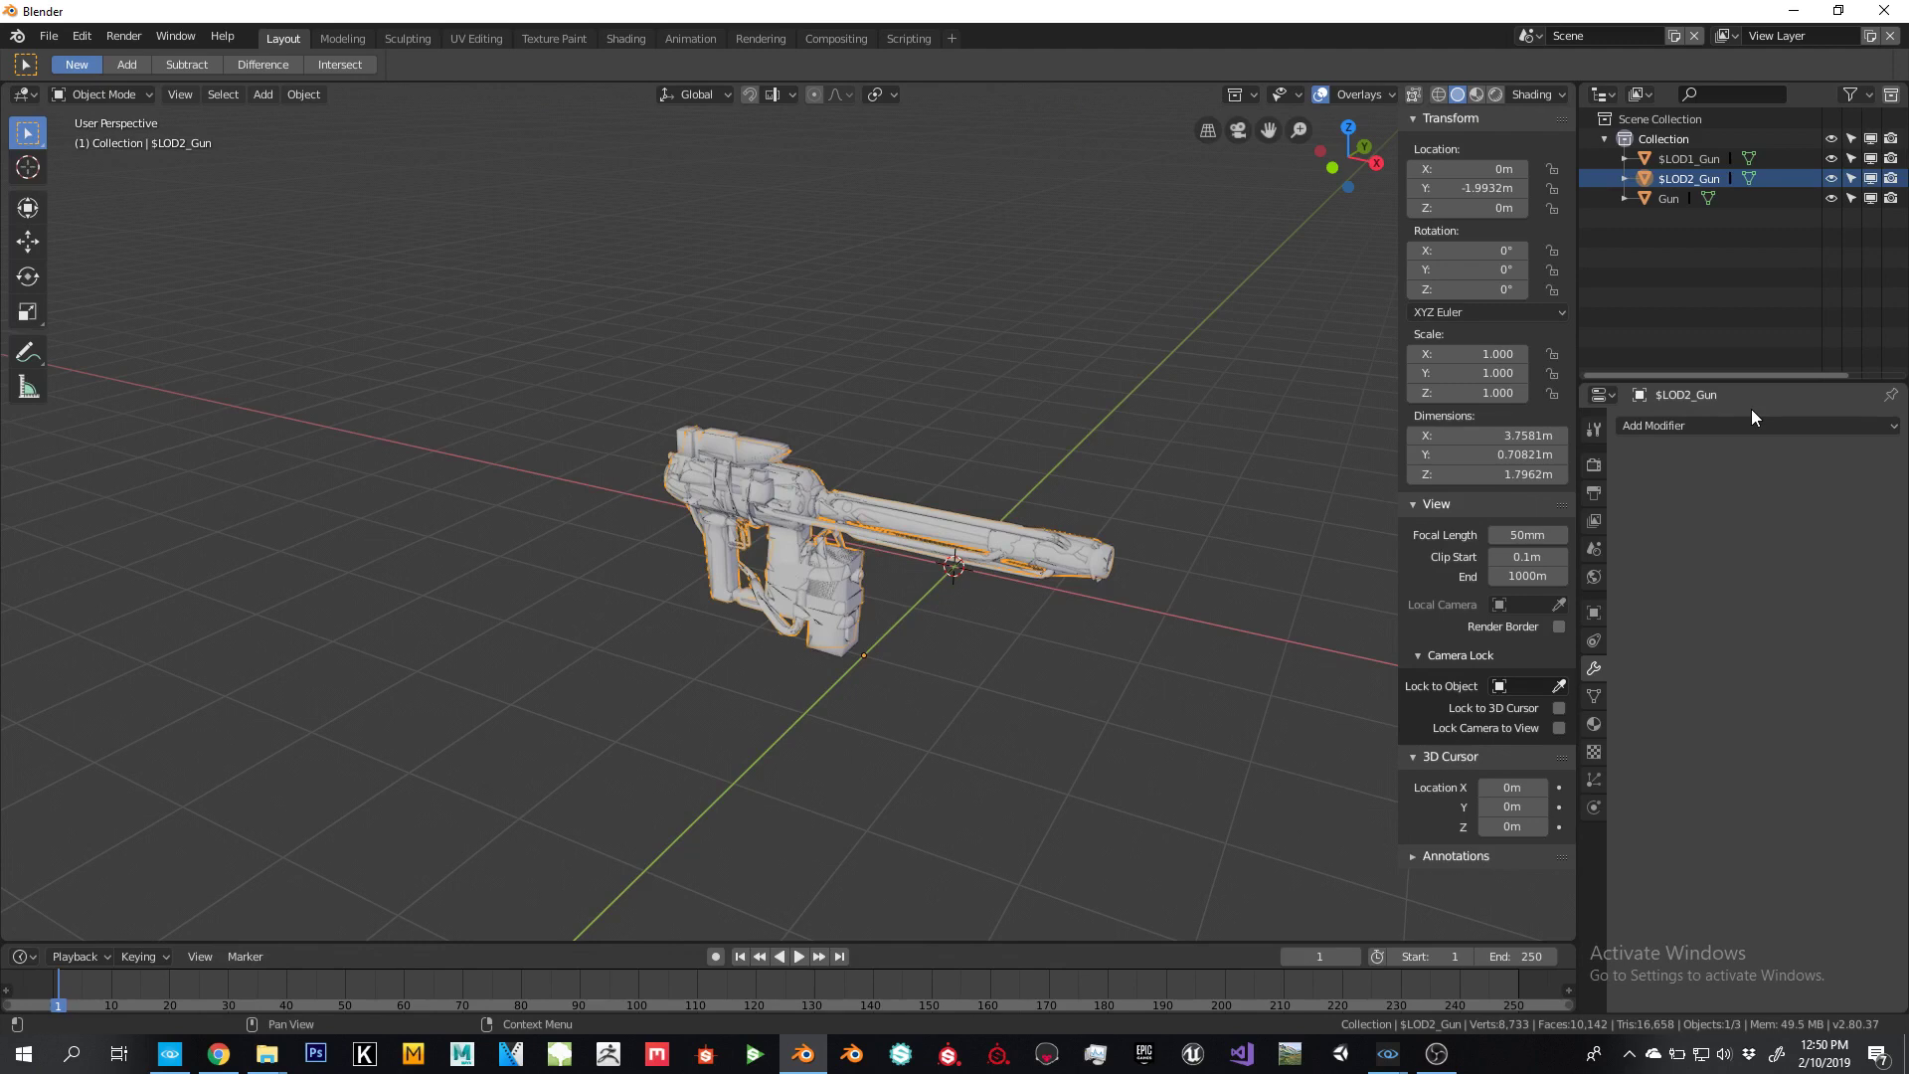
{"action": "left_click", "coordinate": [1669, 200]}
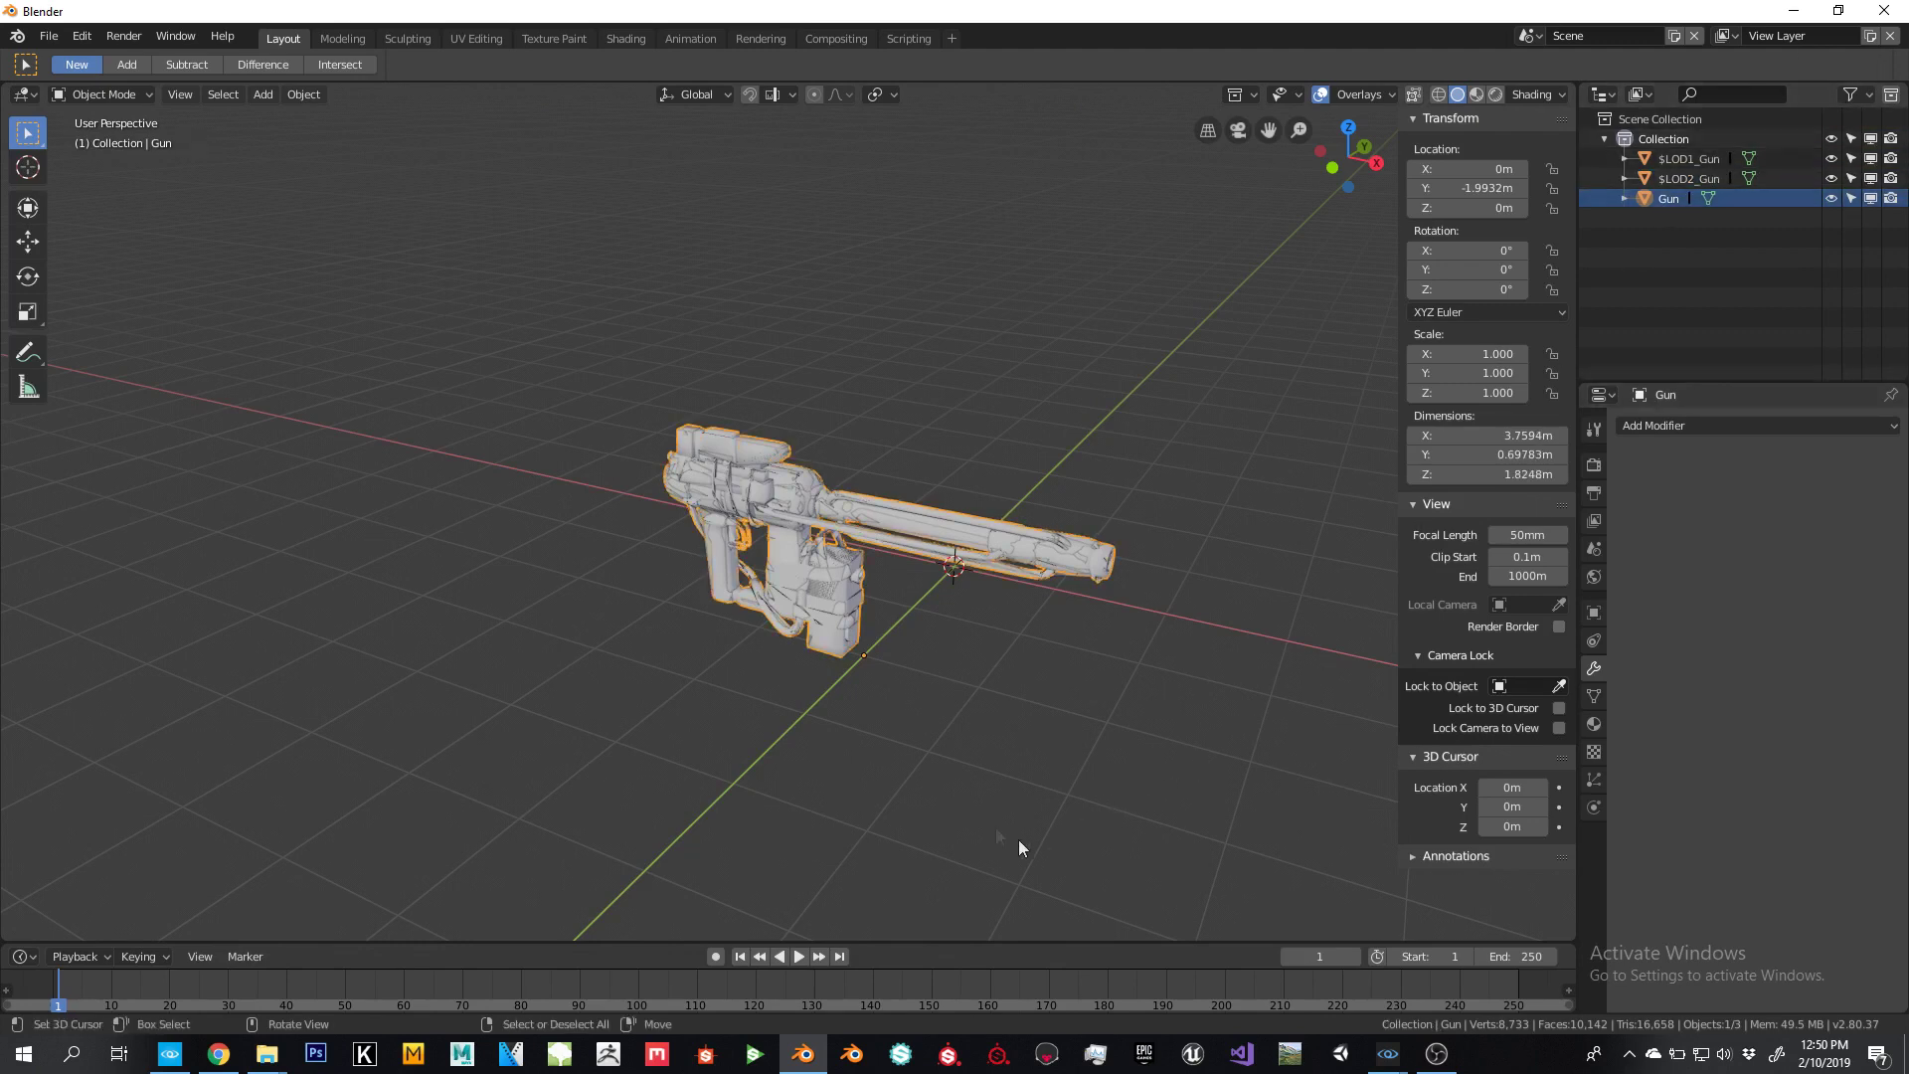
{"action": "key", "text": "g"}
{"action": "key", "text": "Escape"}
Hide $LOD2_Gun and $LOD1_Gun so that only the original gun is shown
{"action": "left_click", "coordinate": [1831, 179]}
{"action": "left_click", "coordinate": [1832, 159]}
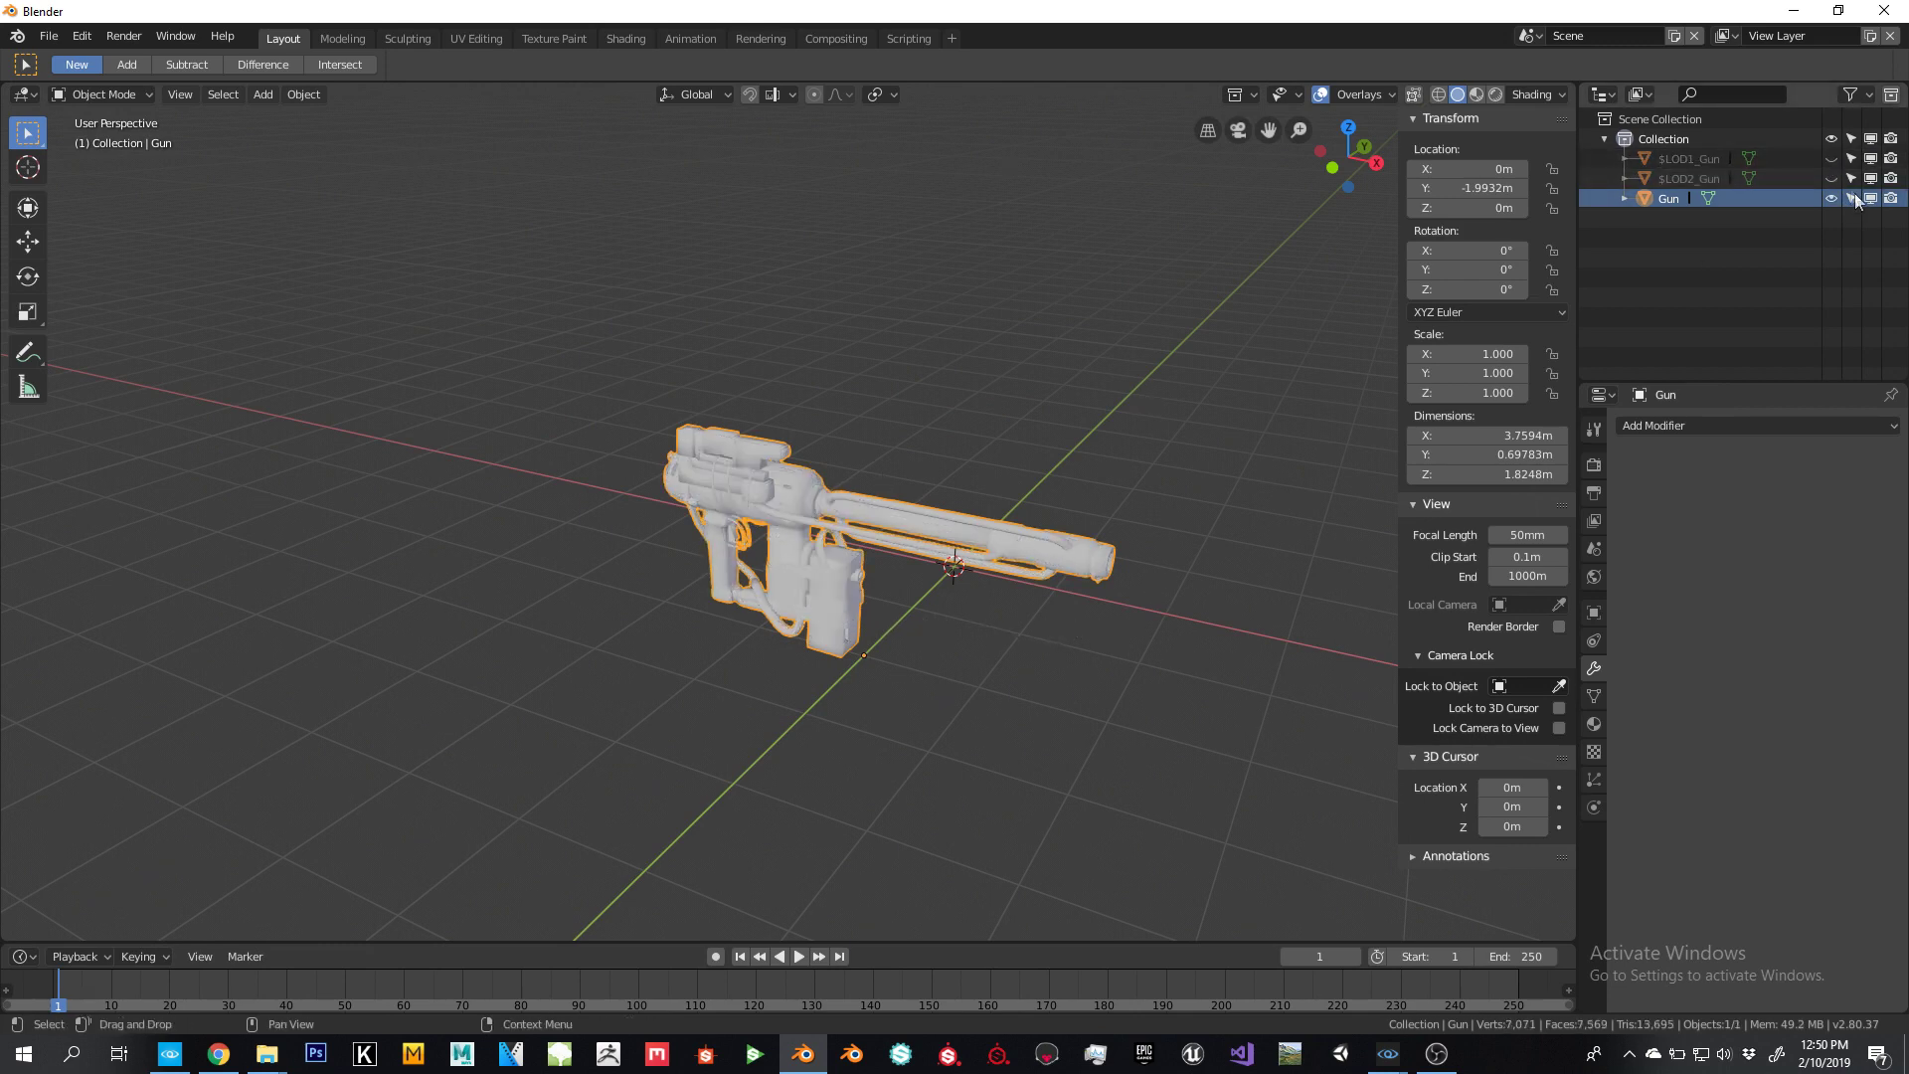
Show $LOD1_Gun and $LOD2_Gun together with the original gun, select $LOD1_Gun, and hide both LOD meshes again
{"action": "left_click", "coordinate": [1832, 179]}
{"action": "left_click", "coordinate": [1831, 159]}
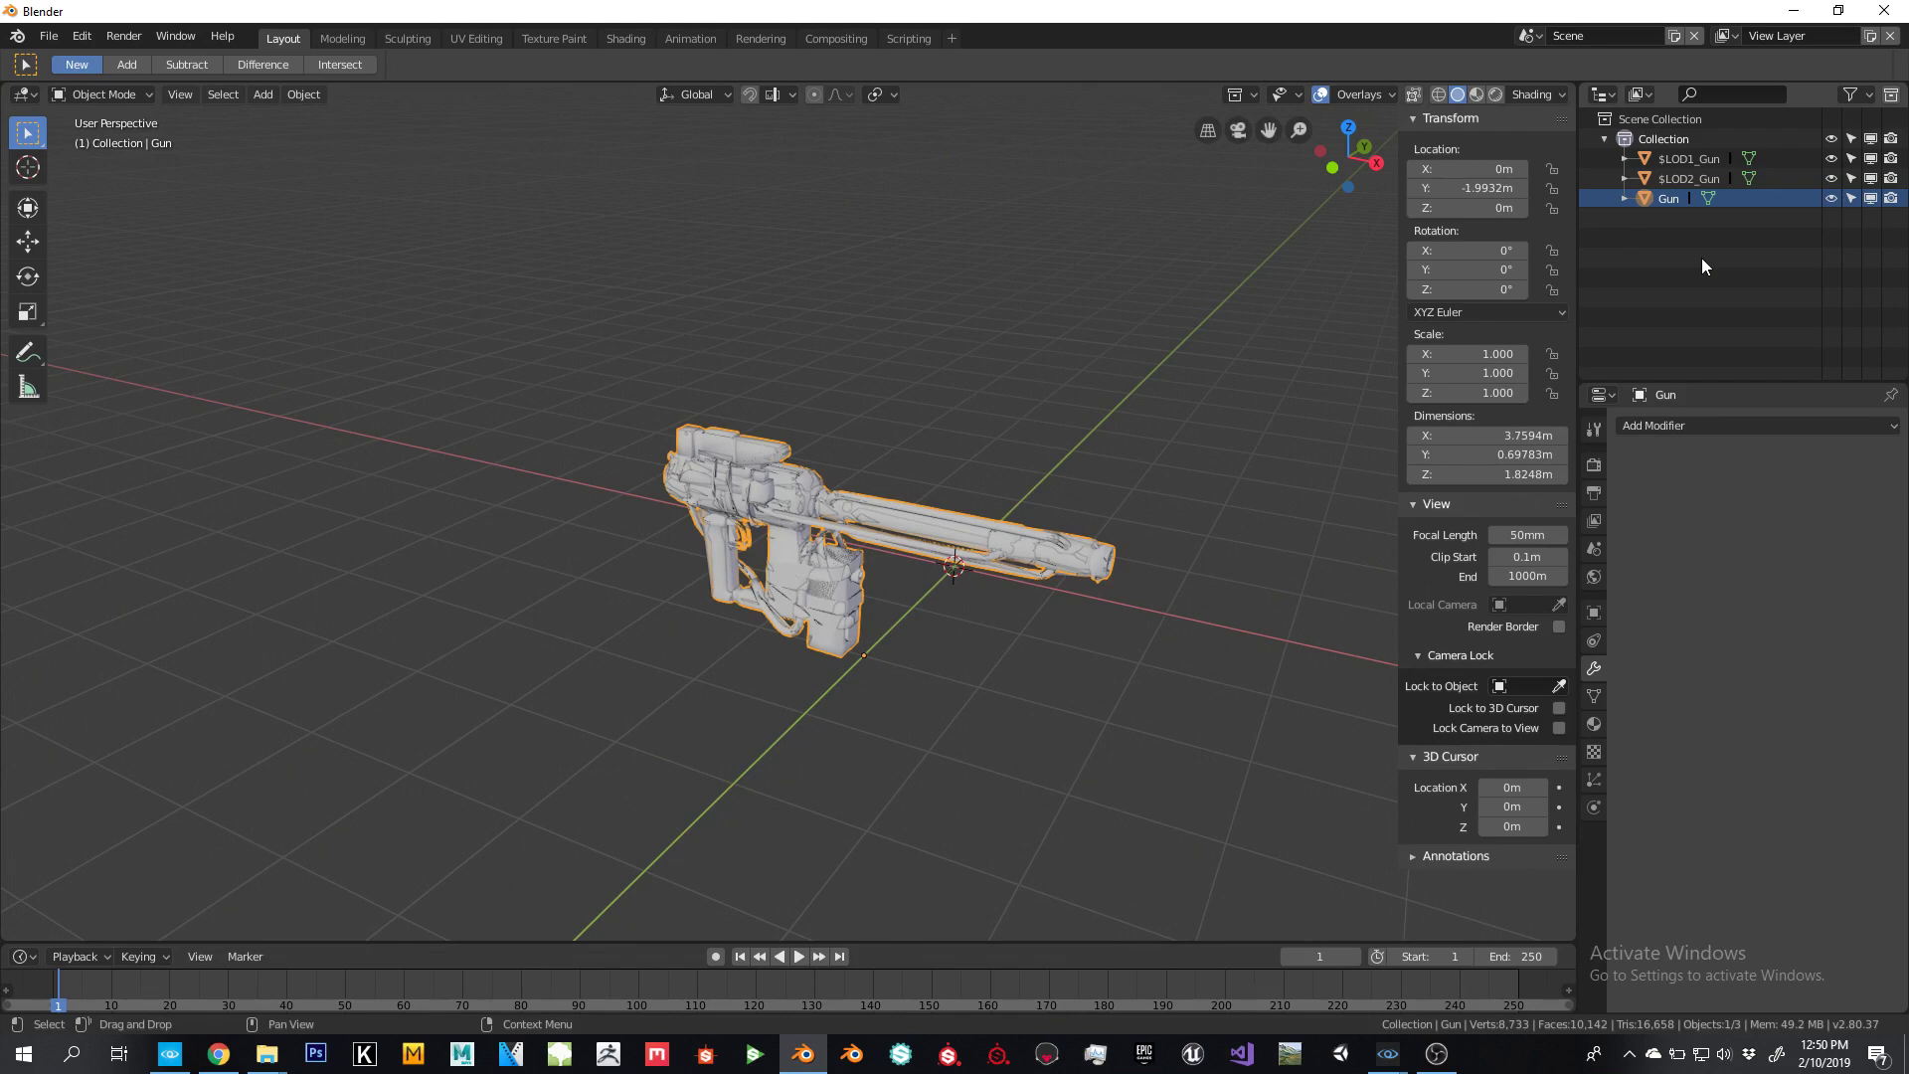
{"action": "left_click", "coordinate": [1681, 159]}
{"action": "left_click_drag", "start_coordinate": [1683, 159], "coordinate": [1662, 199]}
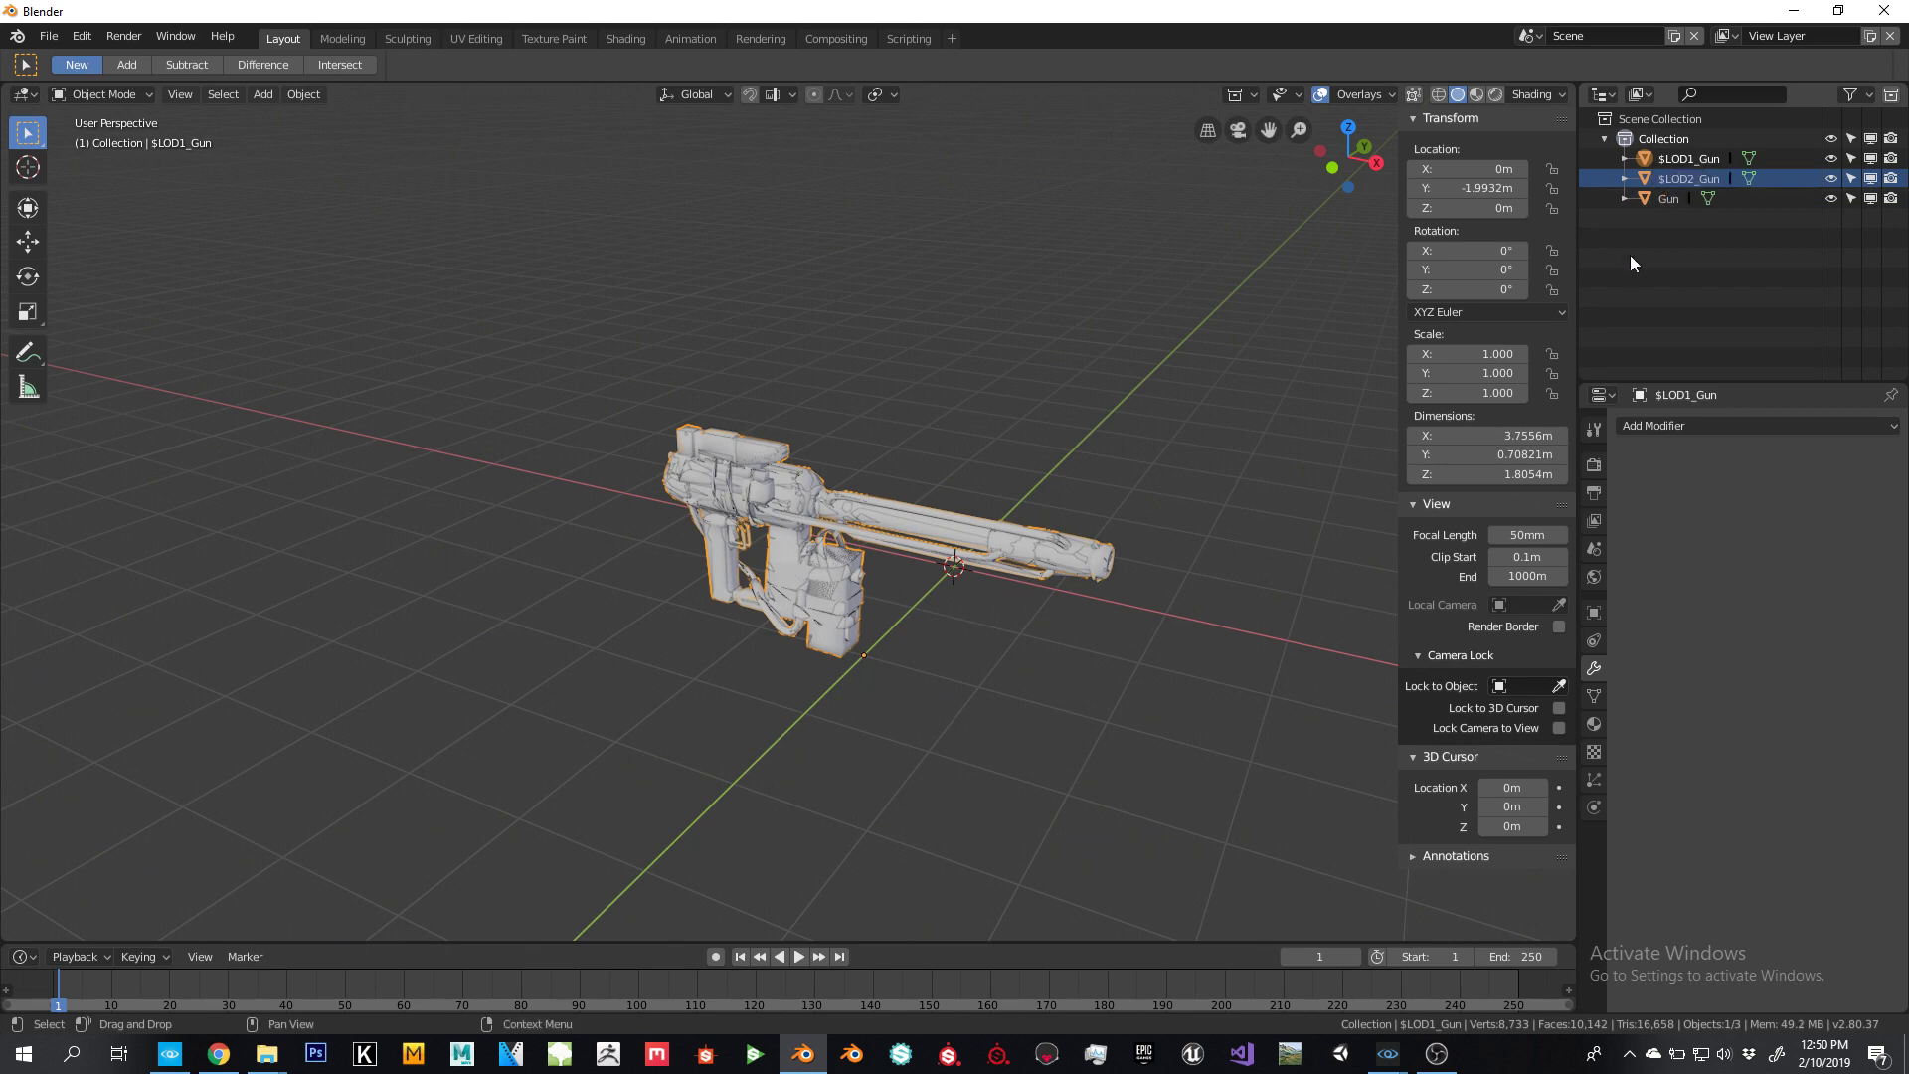
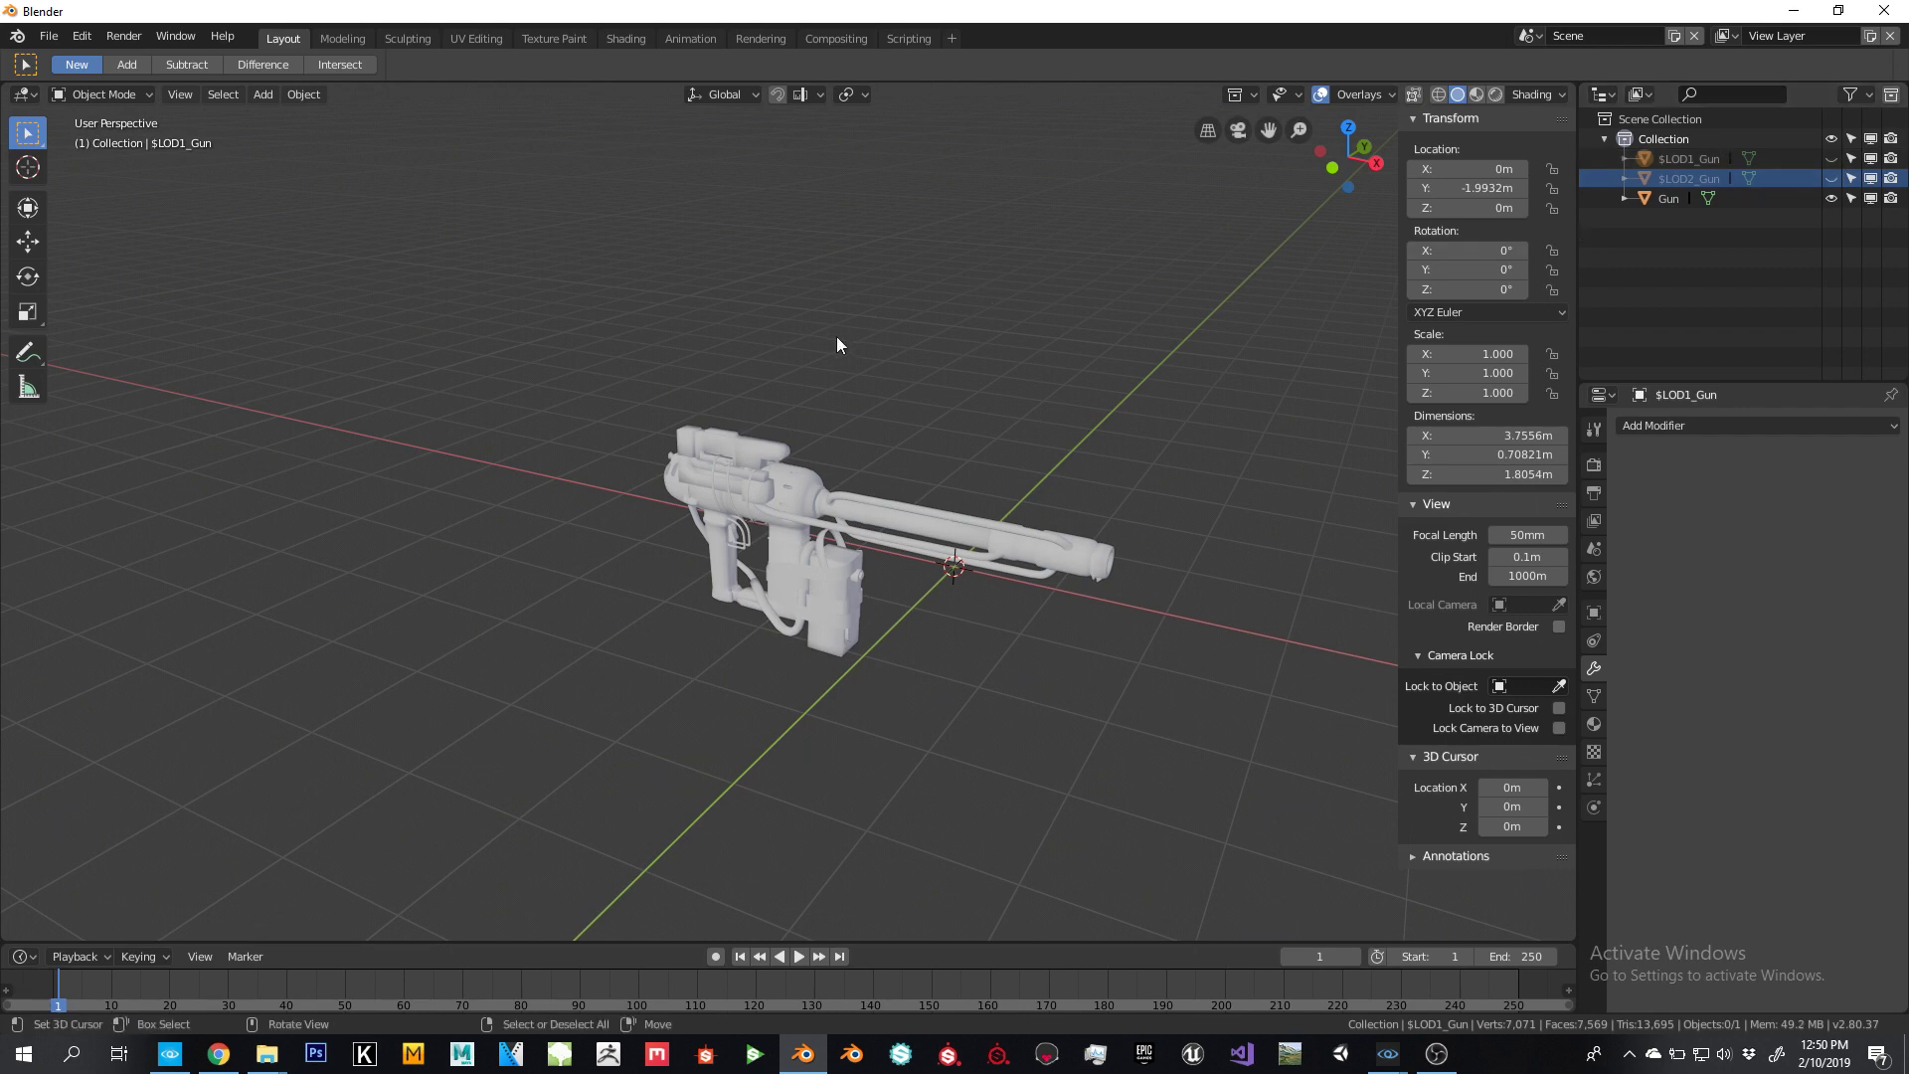
Add a mesh cube to the scene for the gun's collision proxy
{"action": "middle_click_drag", "start_coordinate": [838, 345], "coordinate": [665, 604]}
{"action": "key", "text": "shift+a"}
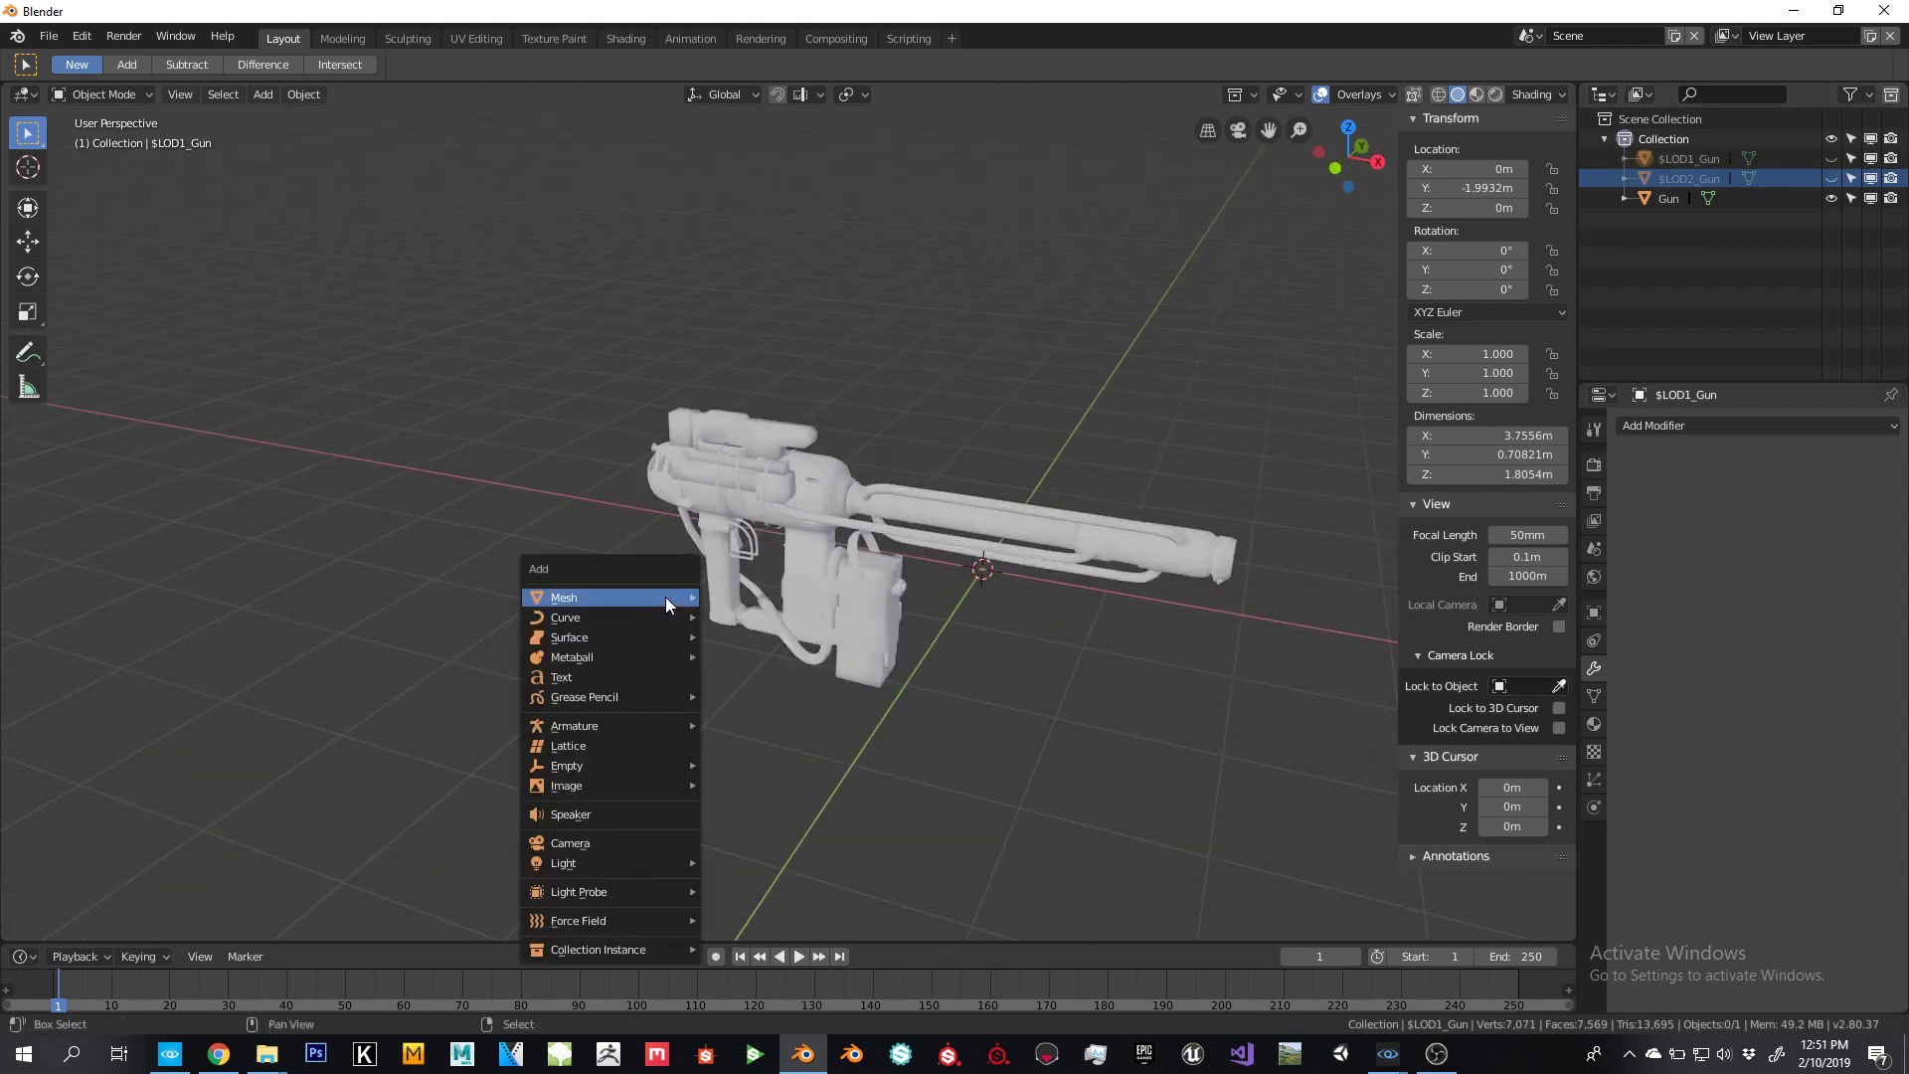
{"action": "mouse_move", "coordinate": [665, 597]}
{"action": "left_click", "coordinate": [732, 617]}
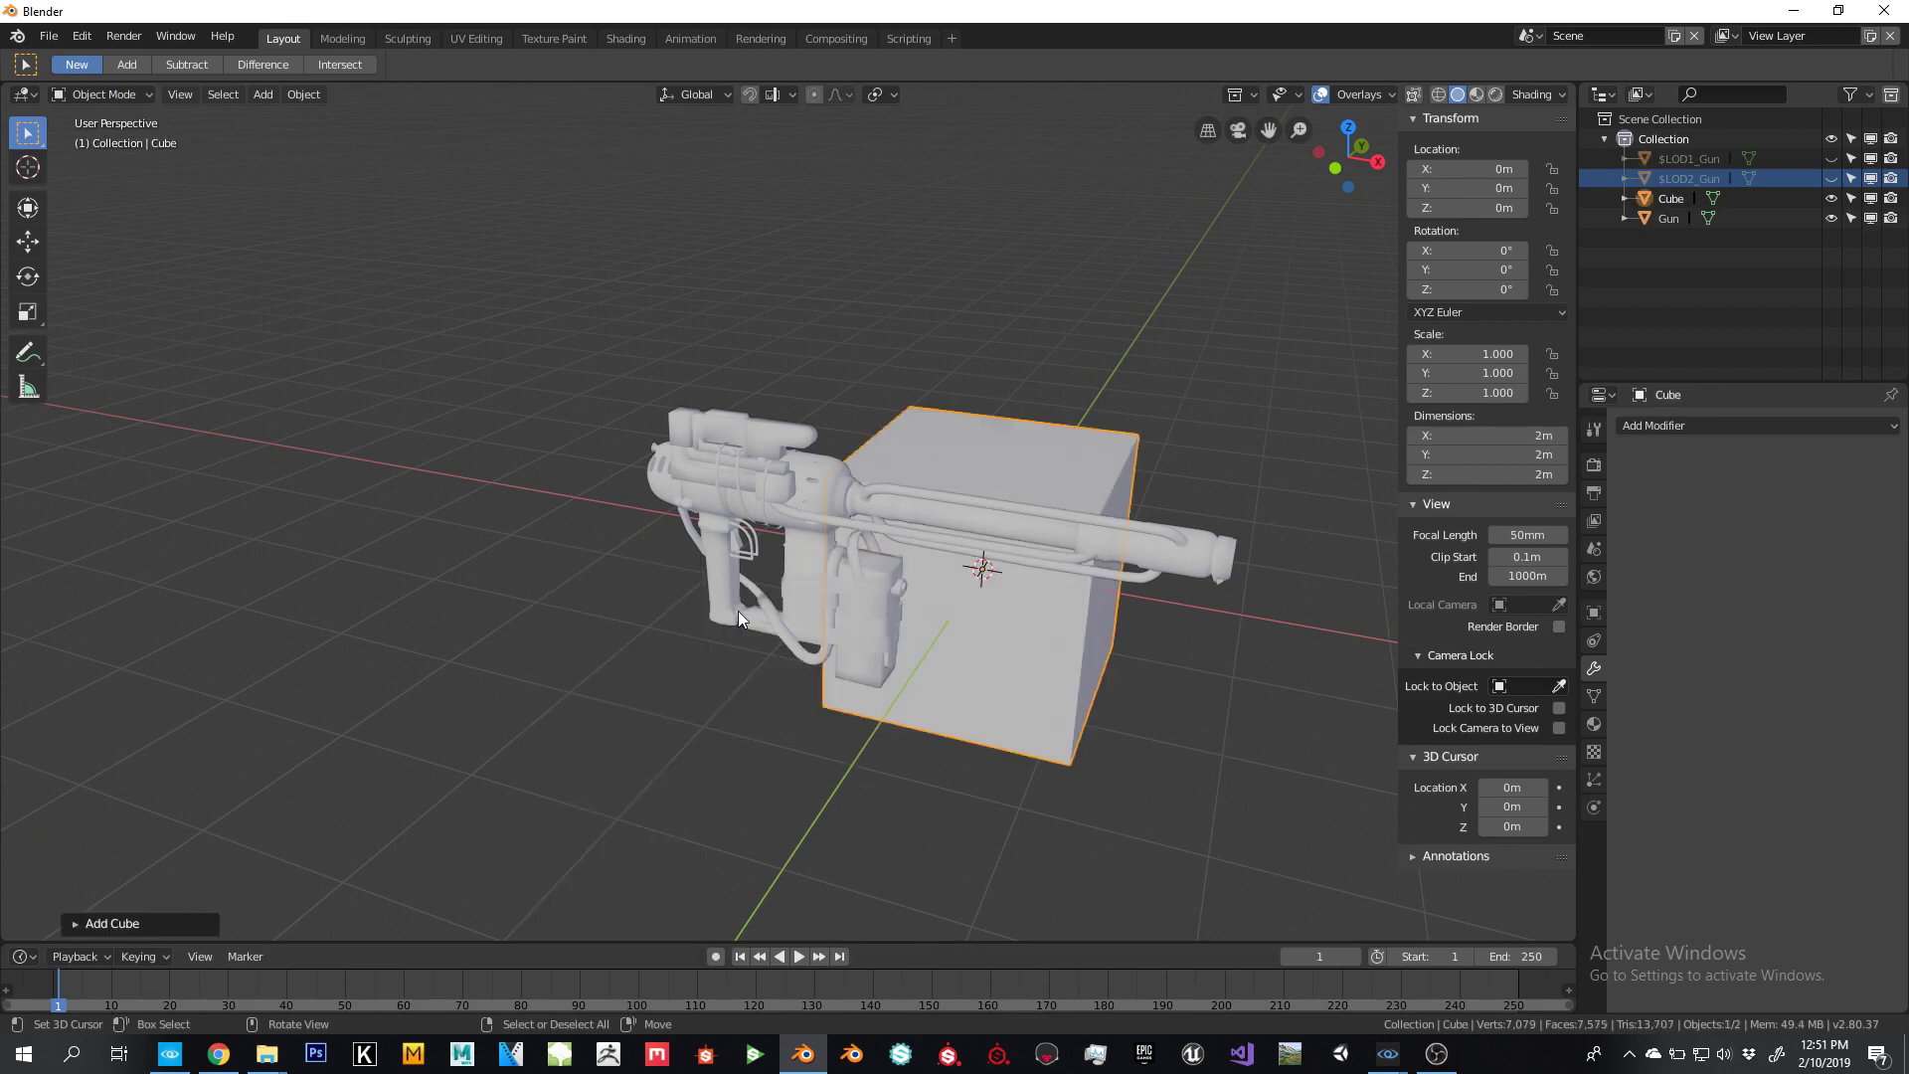
In Edit Mode, move the cube's geometry onto the gun's barrel and scale it down
{"action": "key", "text": "KP_1"}
{"action": "key", "text": "Tab"}
{"action": "key", "text": "g"}
{"action": "left_click", "coordinate": [974, 609]}
{"action": "middle_click_drag", "start_coordinate": [974, 608], "coordinate": [836, 557]}
{"action": "key", "text": "g"}
{"action": "left_click", "coordinate": [716, 509]}
{"action": "key", "text": "s"}
{"action": "left_click", "coordinate": [974, 538]}
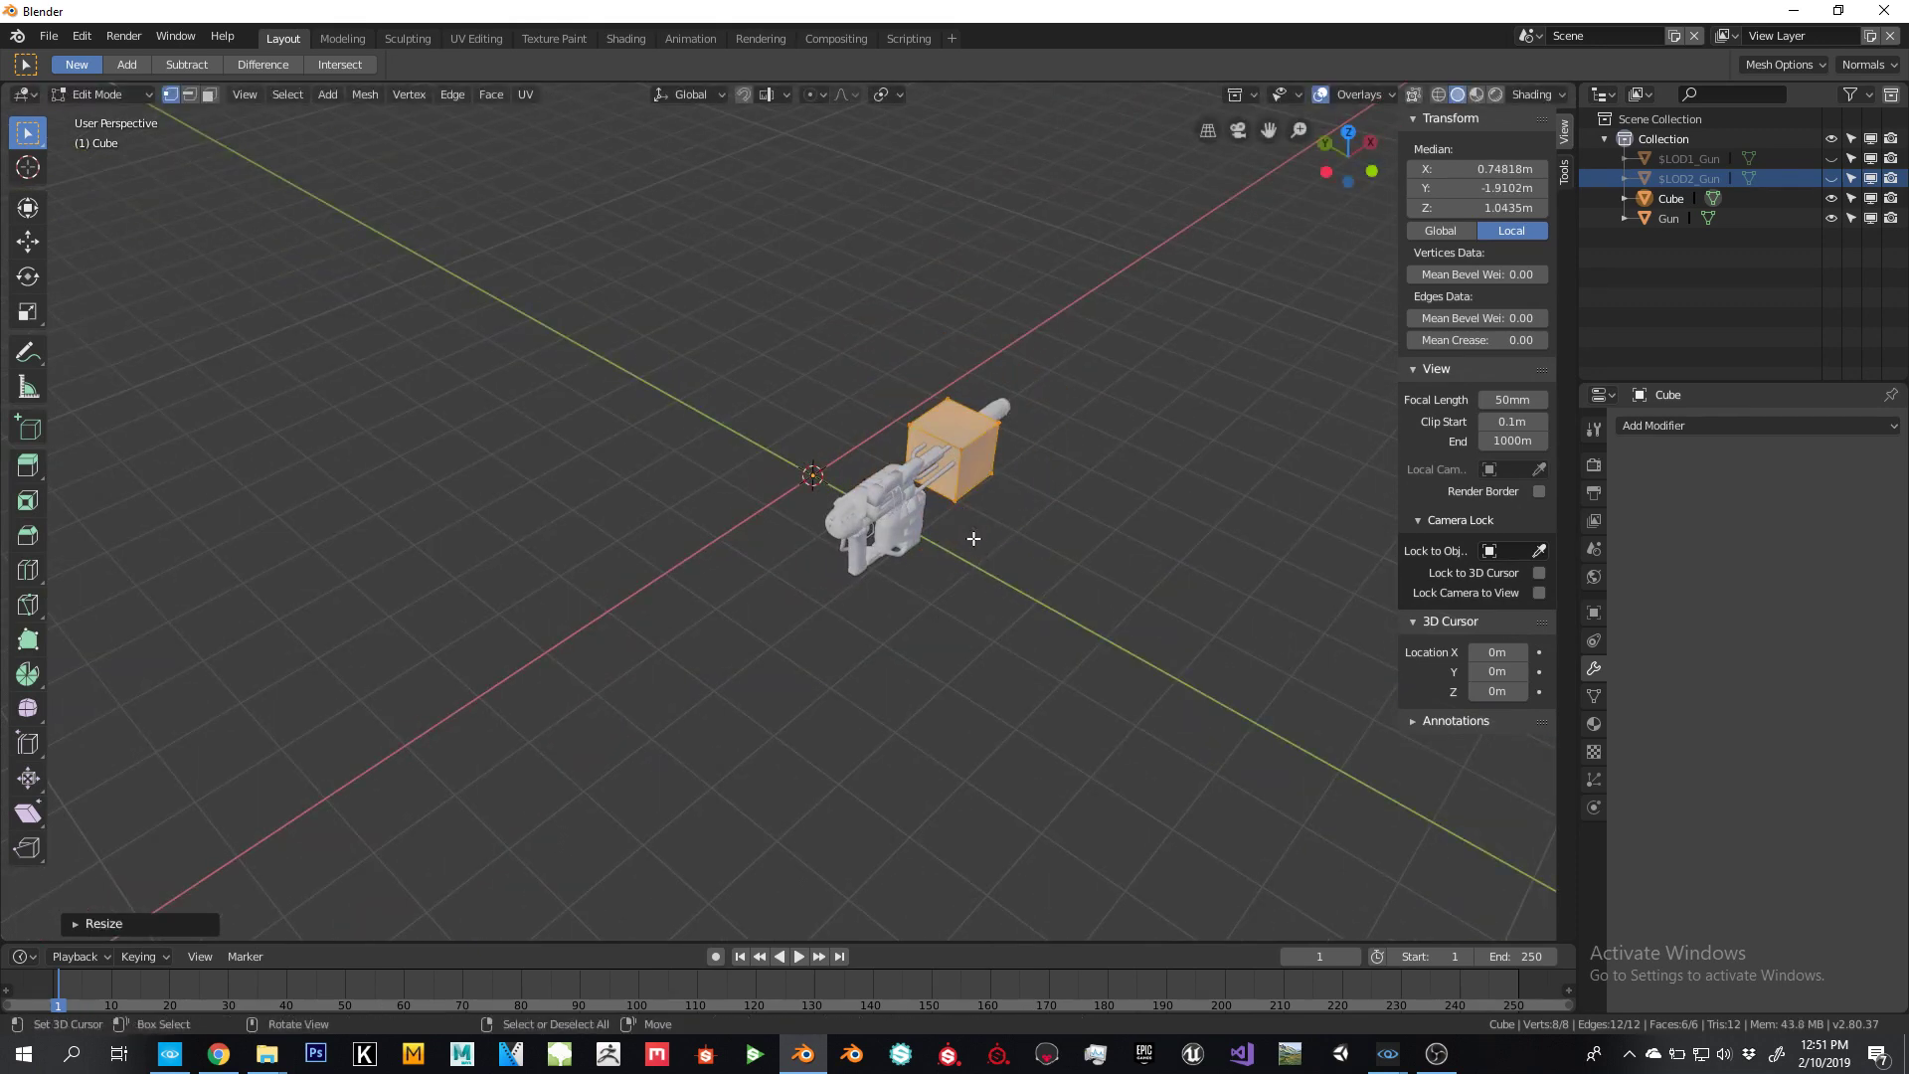
Scale the cube along Z and X, and move it along X so it encloses the gun's barrel
{"action": "key", "text": "s"}
{"action": "key", "text": "z"}
{"action": "left_click", "coordinate": [1002, 627]}
{"action": "middle_click_drag", "start_coordinate": [1001, 627], "coordinate": [1025, 597]}
{"action": "key", "text": "s"}
{"action": "key", "text": "x"}
{"action": "left_click", "coordinate": [1154, 567]}
{"action": "key", "text": "g"}
{"action": "key", "text": "x"}
{"action": "left_click", "coordinate": [1184, 577]}
Duplicate the box onto the rear of the gun, scale the copy along X to about 0.57, and return to Object Mode
{"action": "key", "text": "shift+d"}
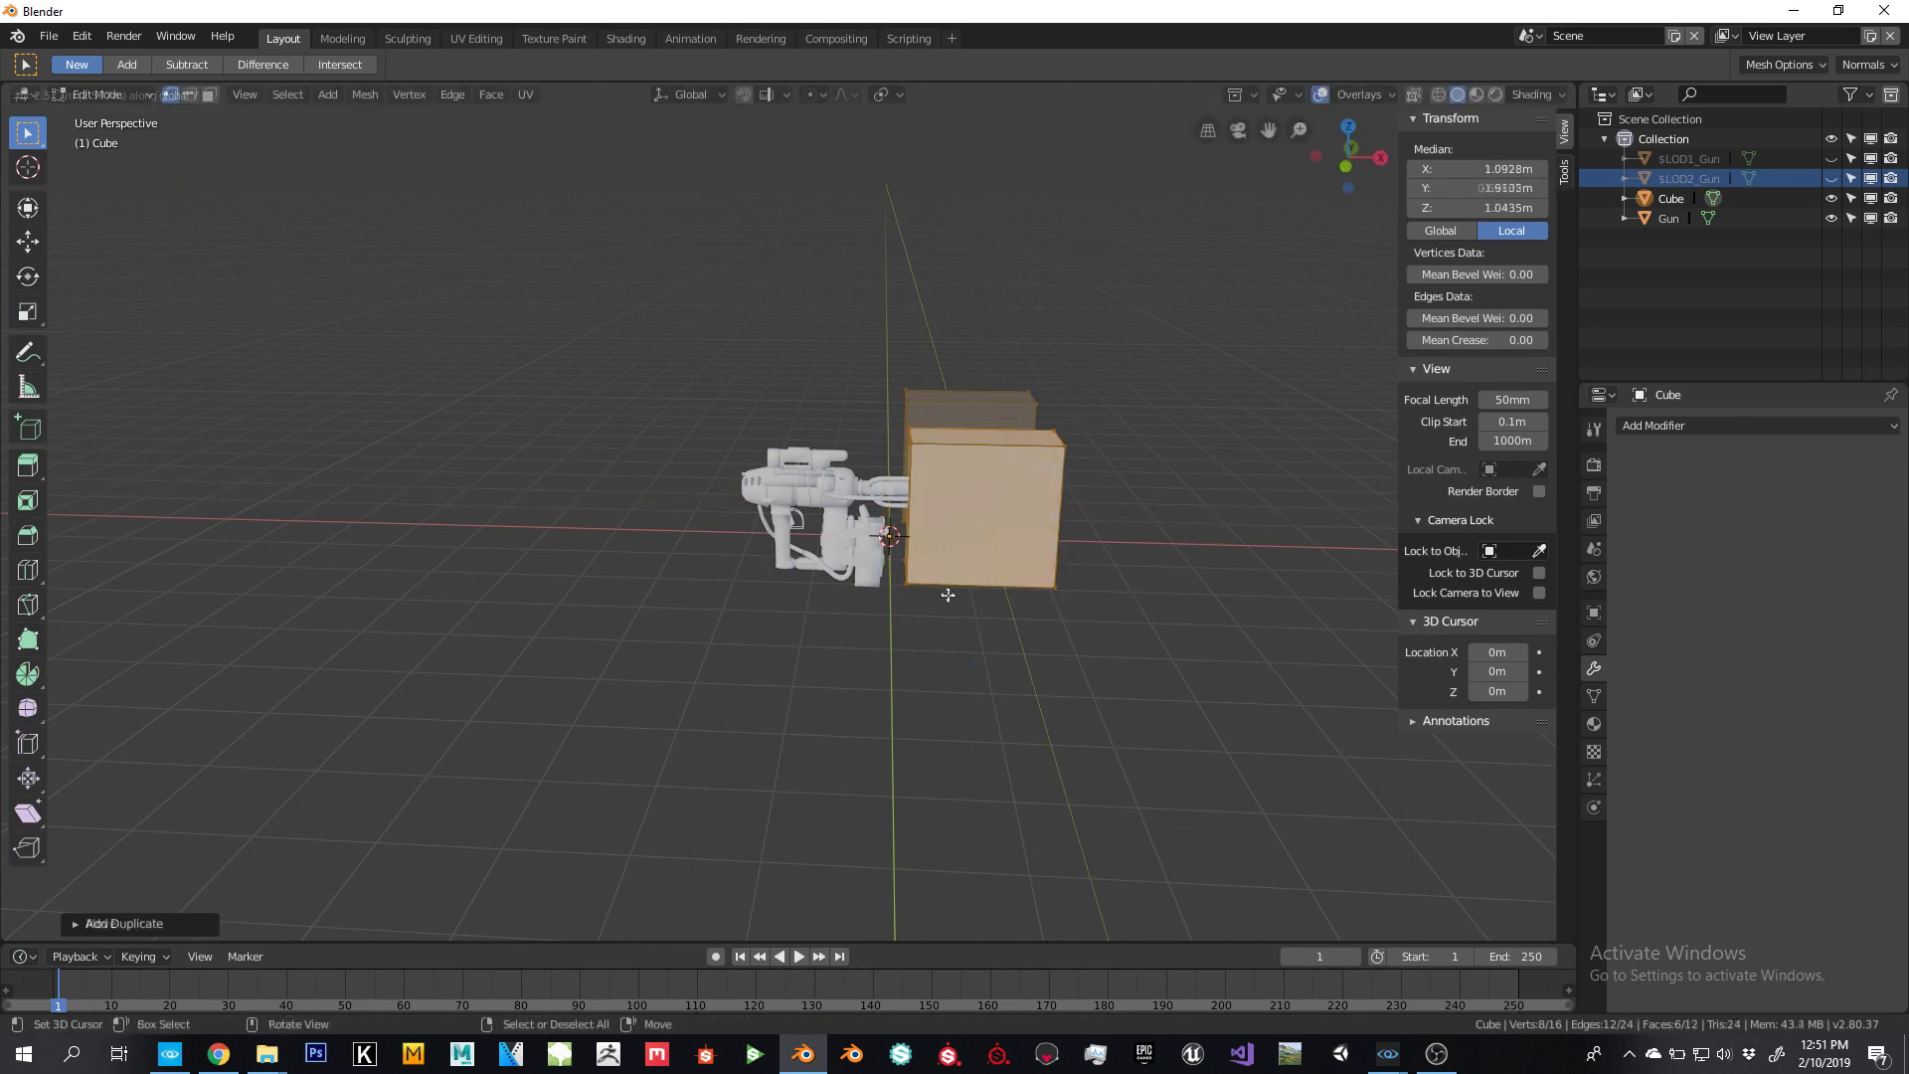
{"action": "left_click", "coordinate": [817, 587]}
{"action": "key", "text": "s"}
{"action": "key", "text": "x"}
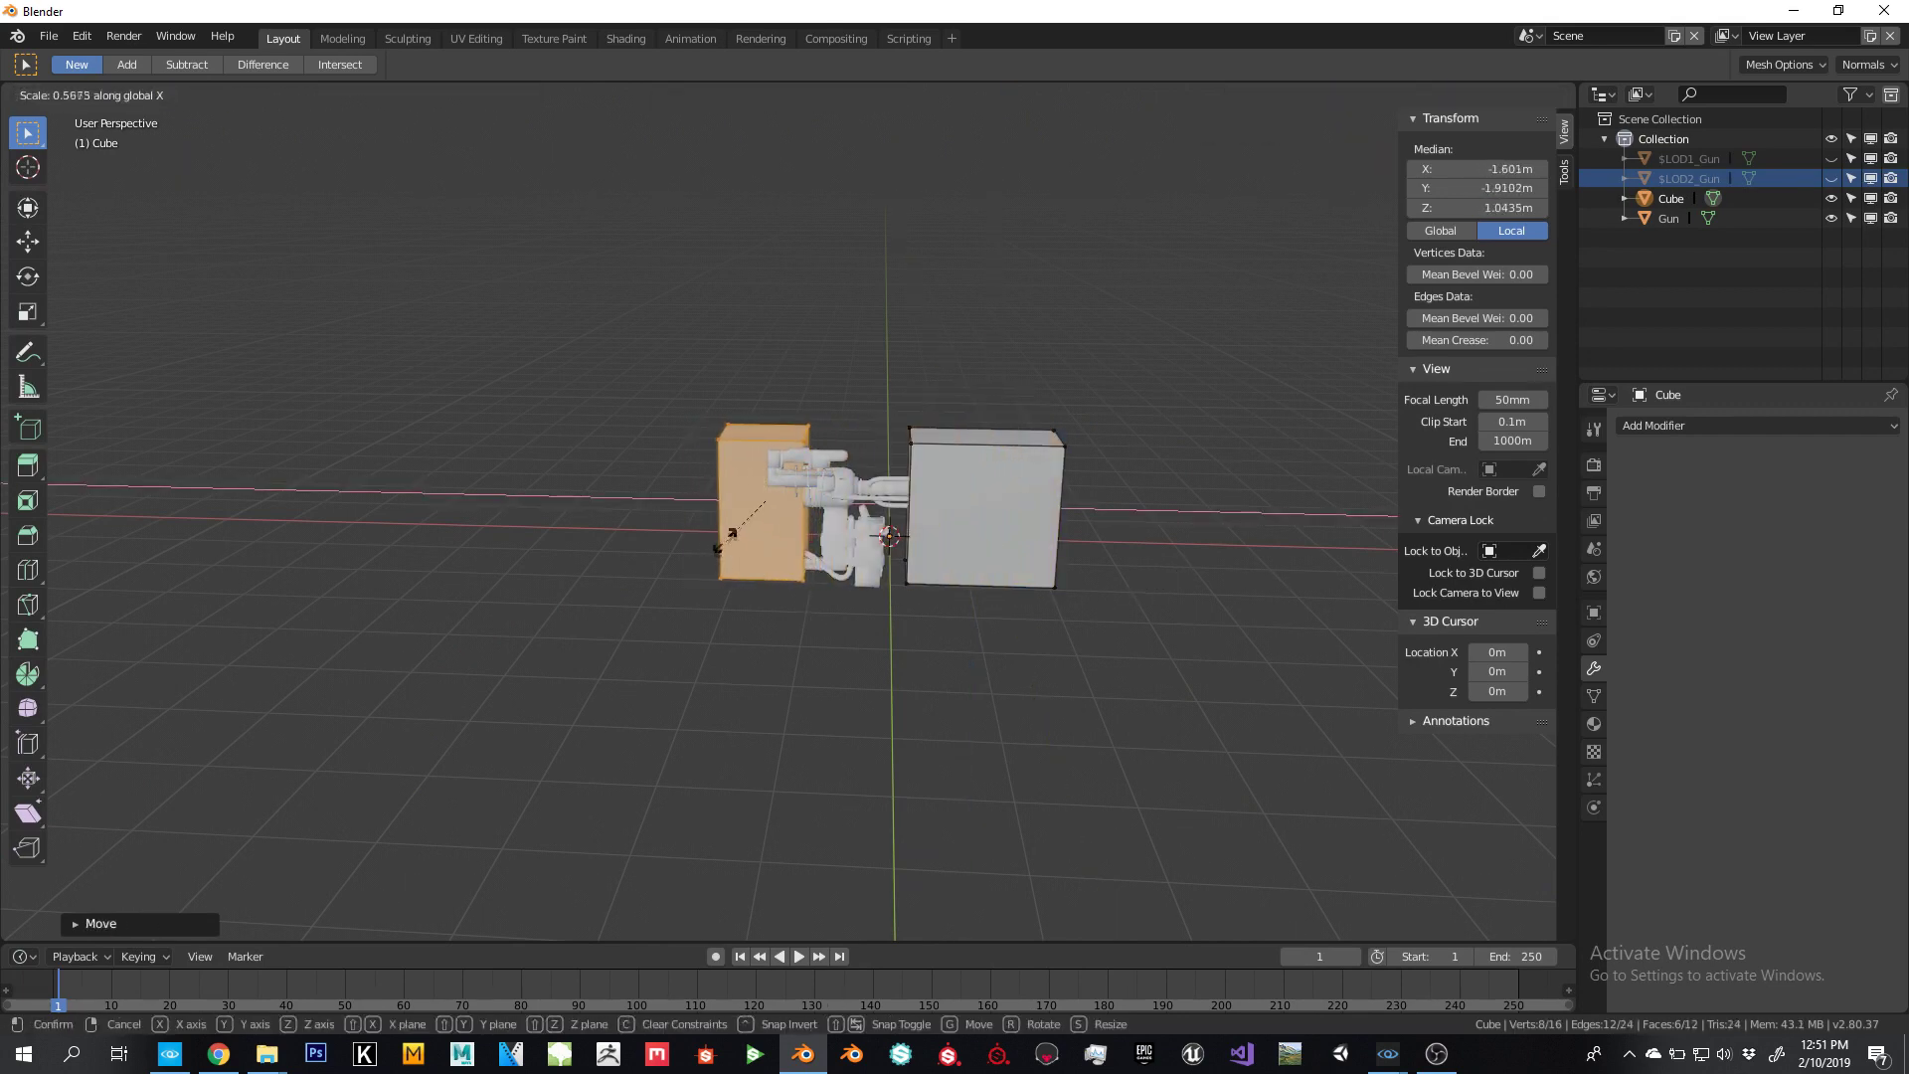
{"action": "left_click", "coordinate": [733, 529]}
{"action": "middle_click_drag", "start_coordinate": [733, 530], "coordinate": [895, 468]}
{"action": "key", "text": "Tab"}
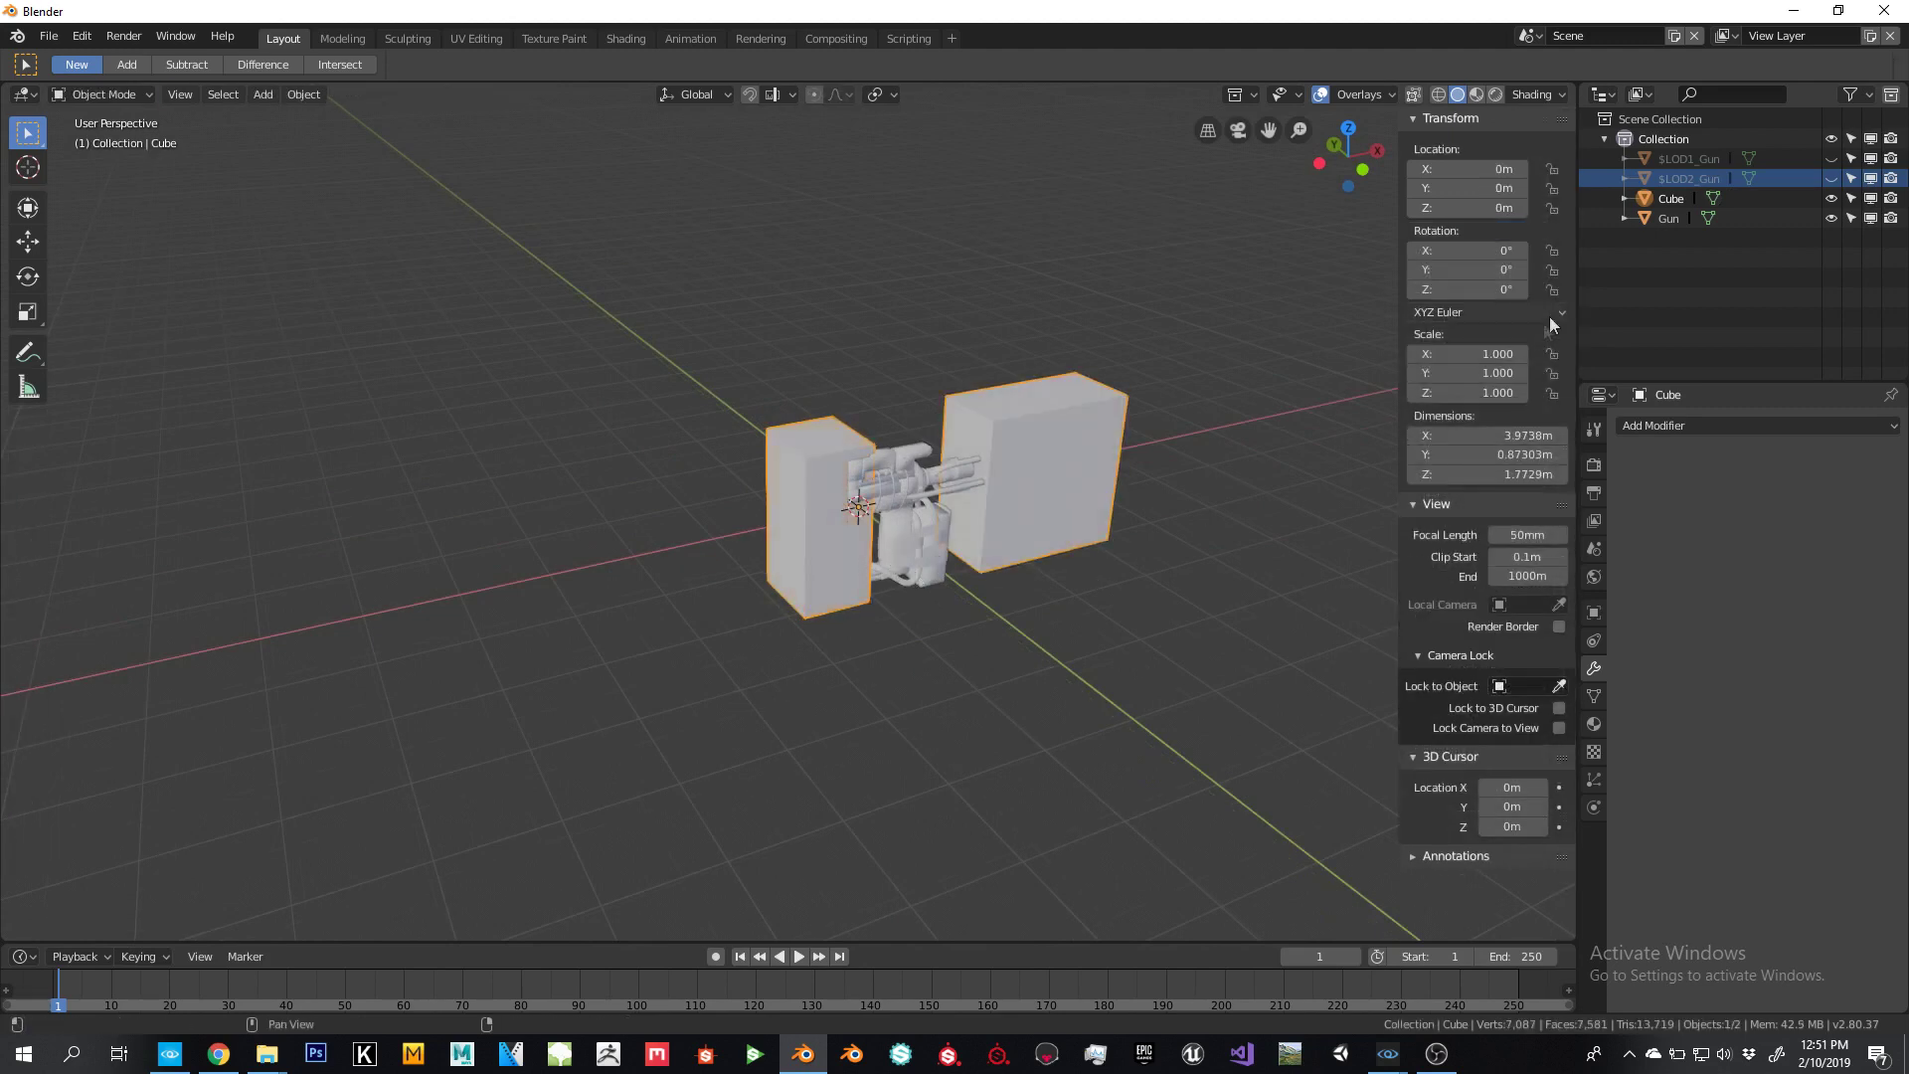
Rename the Cube object as $proxy_Gun
{"action": "double_click", "coordinate": [1666, 201]}
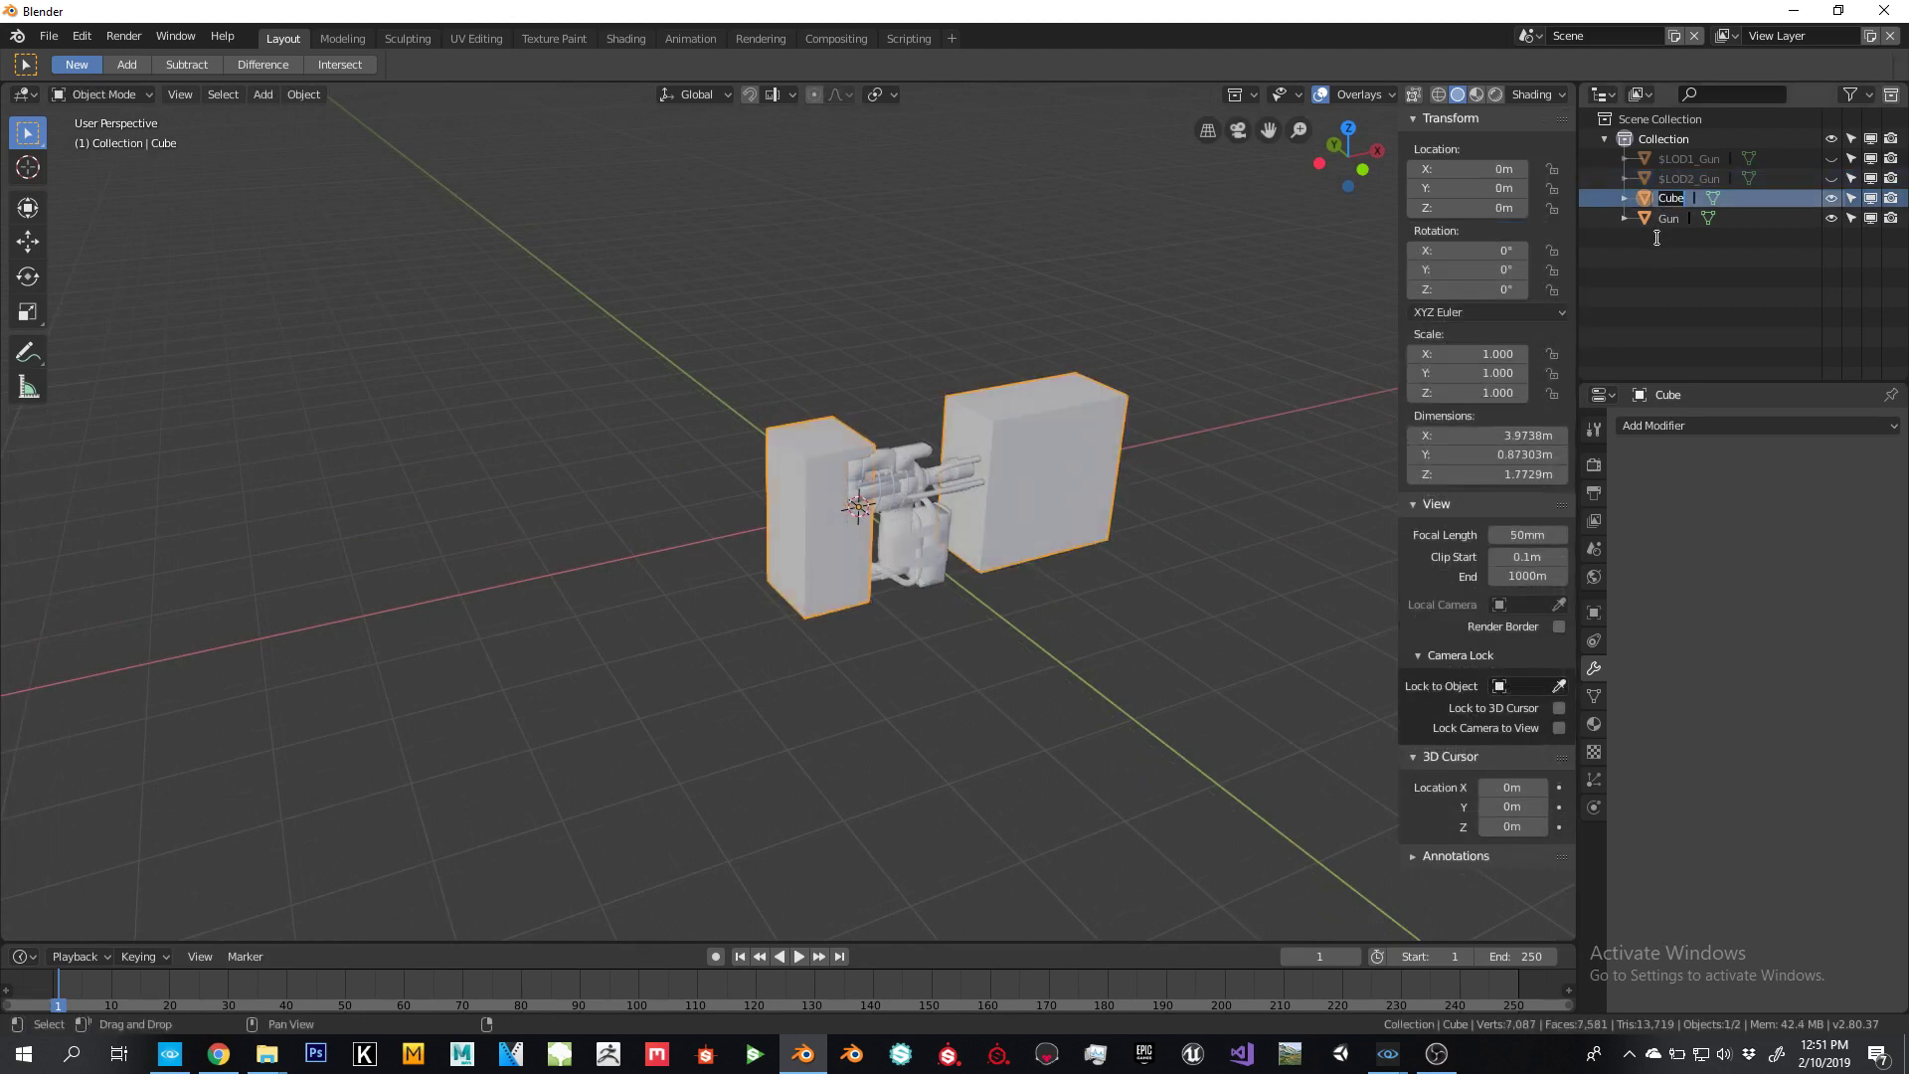
{"action": "type", "text": "$"}
{"action": "type", "text": "pro"}
{"action": "type", "text": "fy"}
{"action": "type", "text": "_Gun"}
{"action": "key", "text": "Return"}
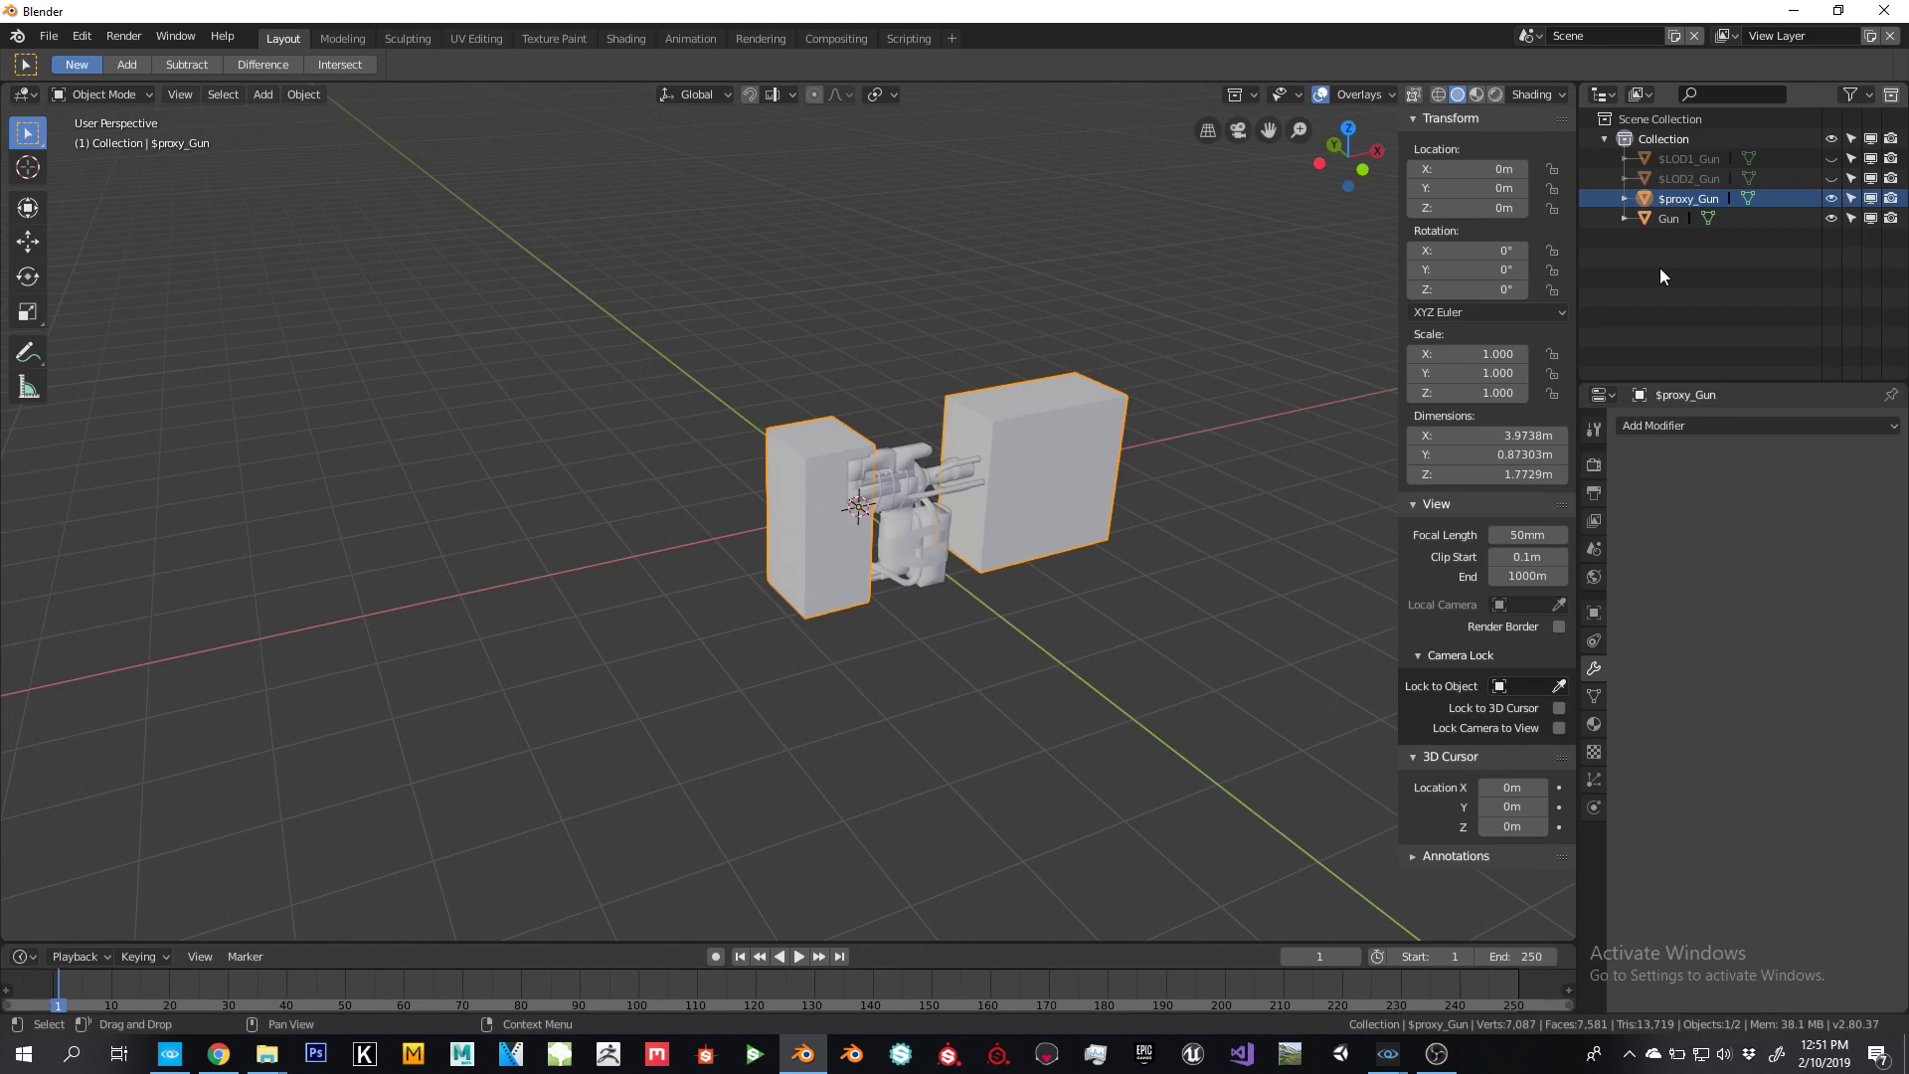
{"action": "mouse_move", "coordinate": [1678, 197]}
{"action": "left_mouse_down"}
{"action": "mouse_move", "coordinate": [1706, 205]}
{"action": "mouse_move", "coordinate": [1690, 213]}
{"action": "left_mouse_up"}
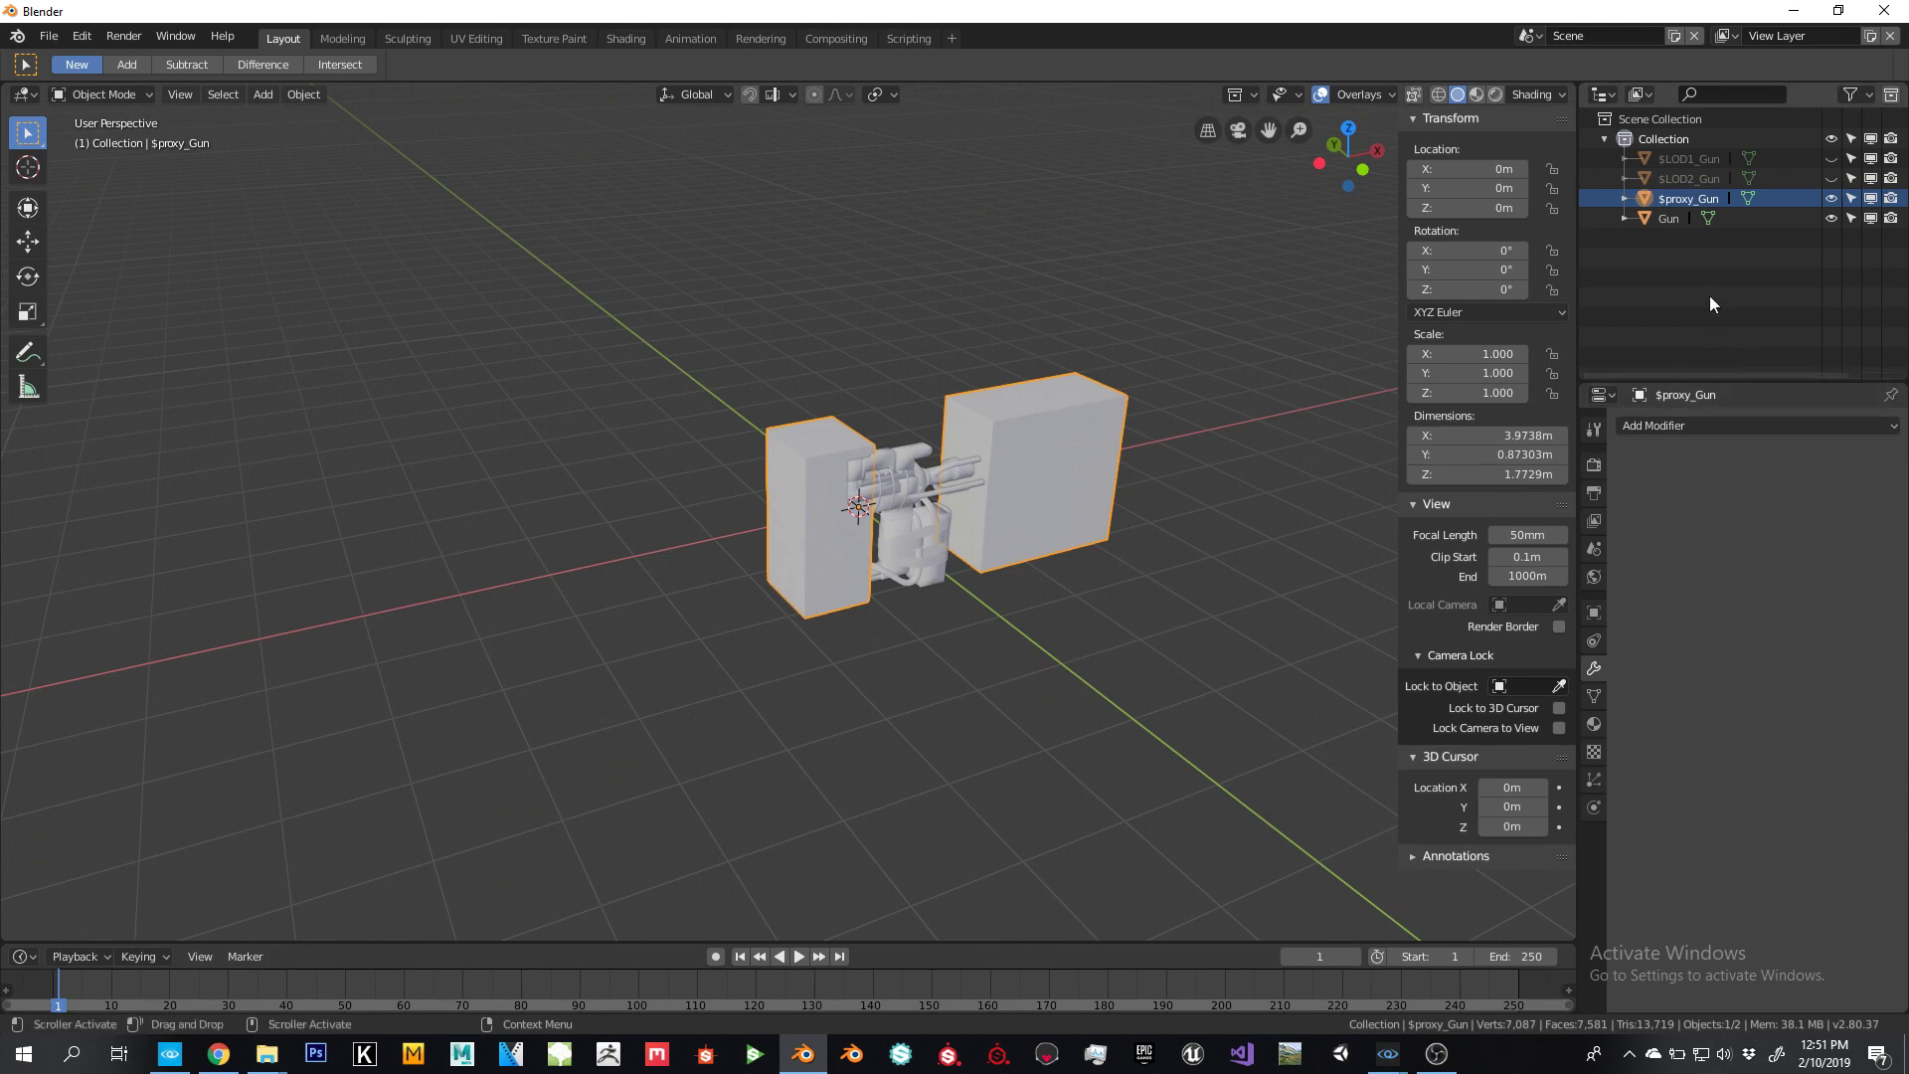
Give $proxy_Gun a new material named proxy.001, and replace it with the existing proxy material
{"action": "left_click", "coordinate": [1594, 723]}
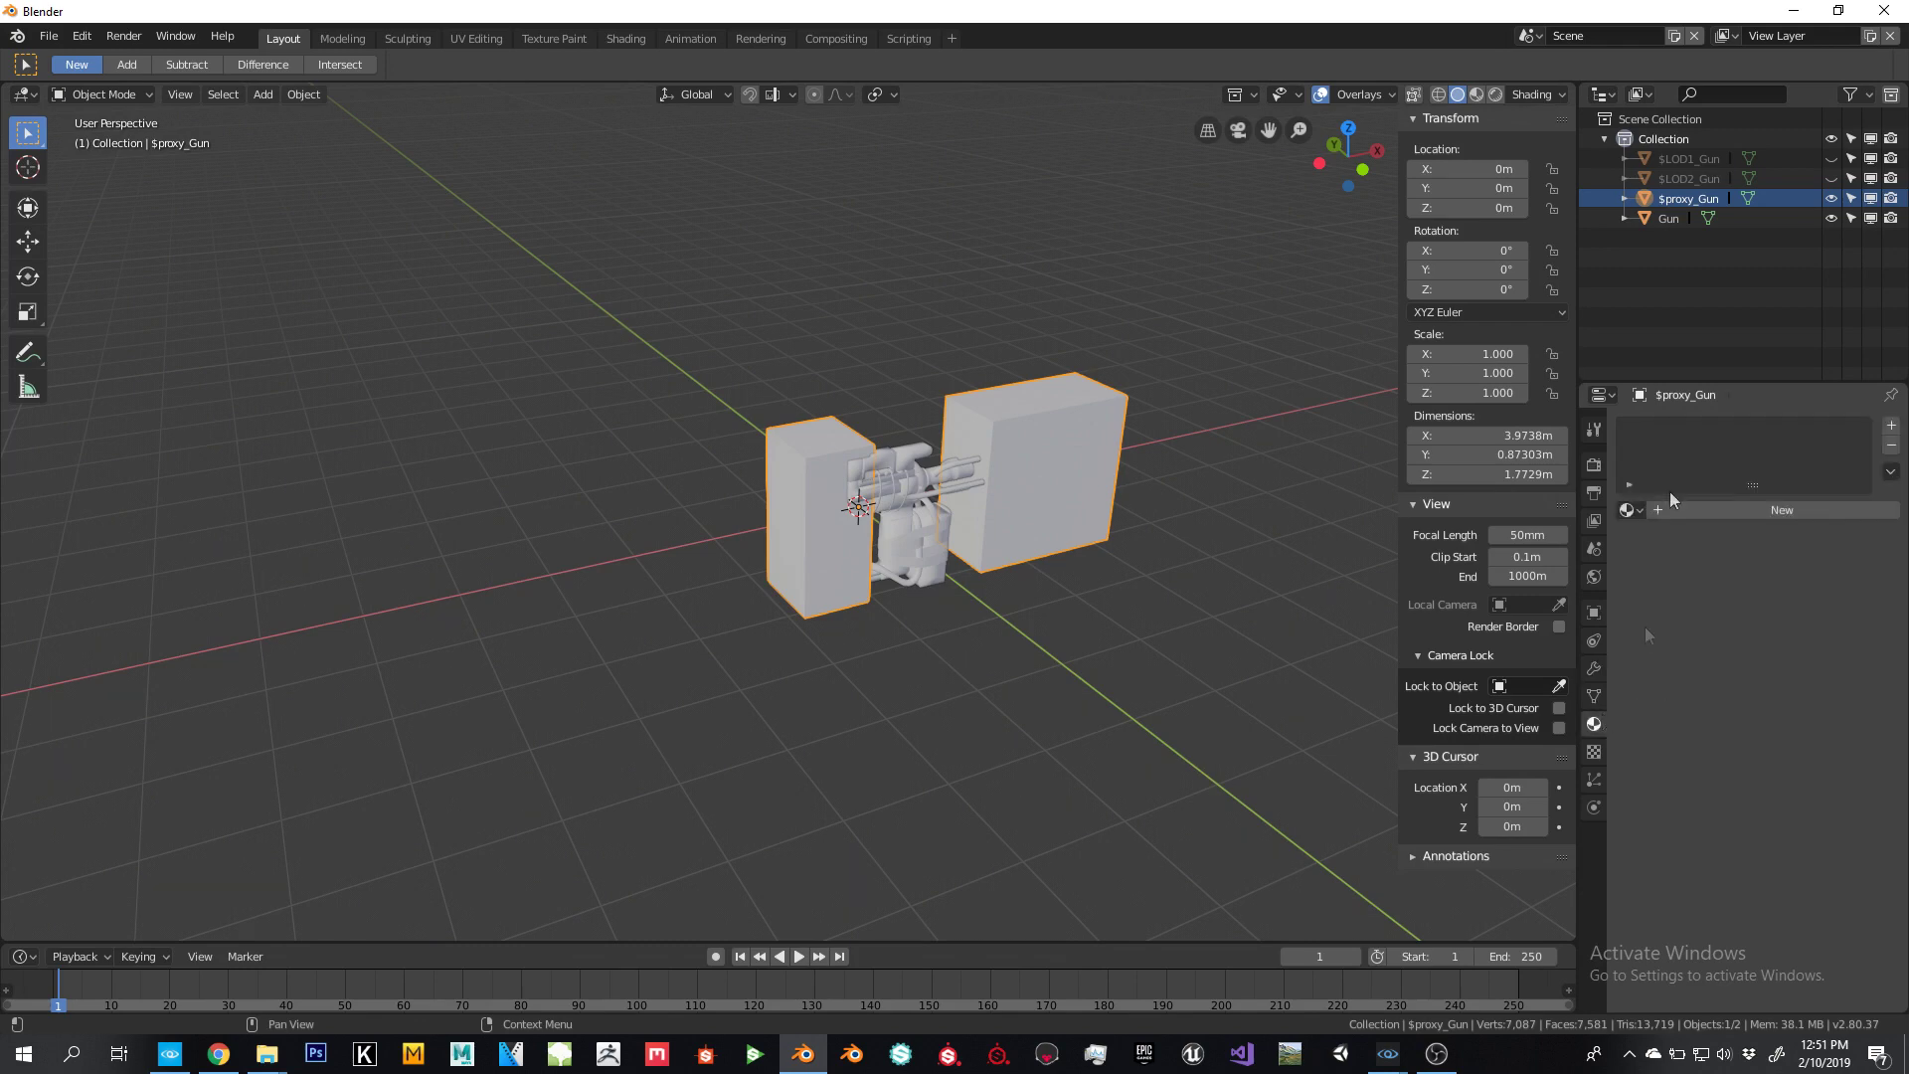
{"action": "left_click", "coordinate": [1722, 510]}
{"action": "type", "text": "proxy.001"}
{"action": "key", "text": "Return"}
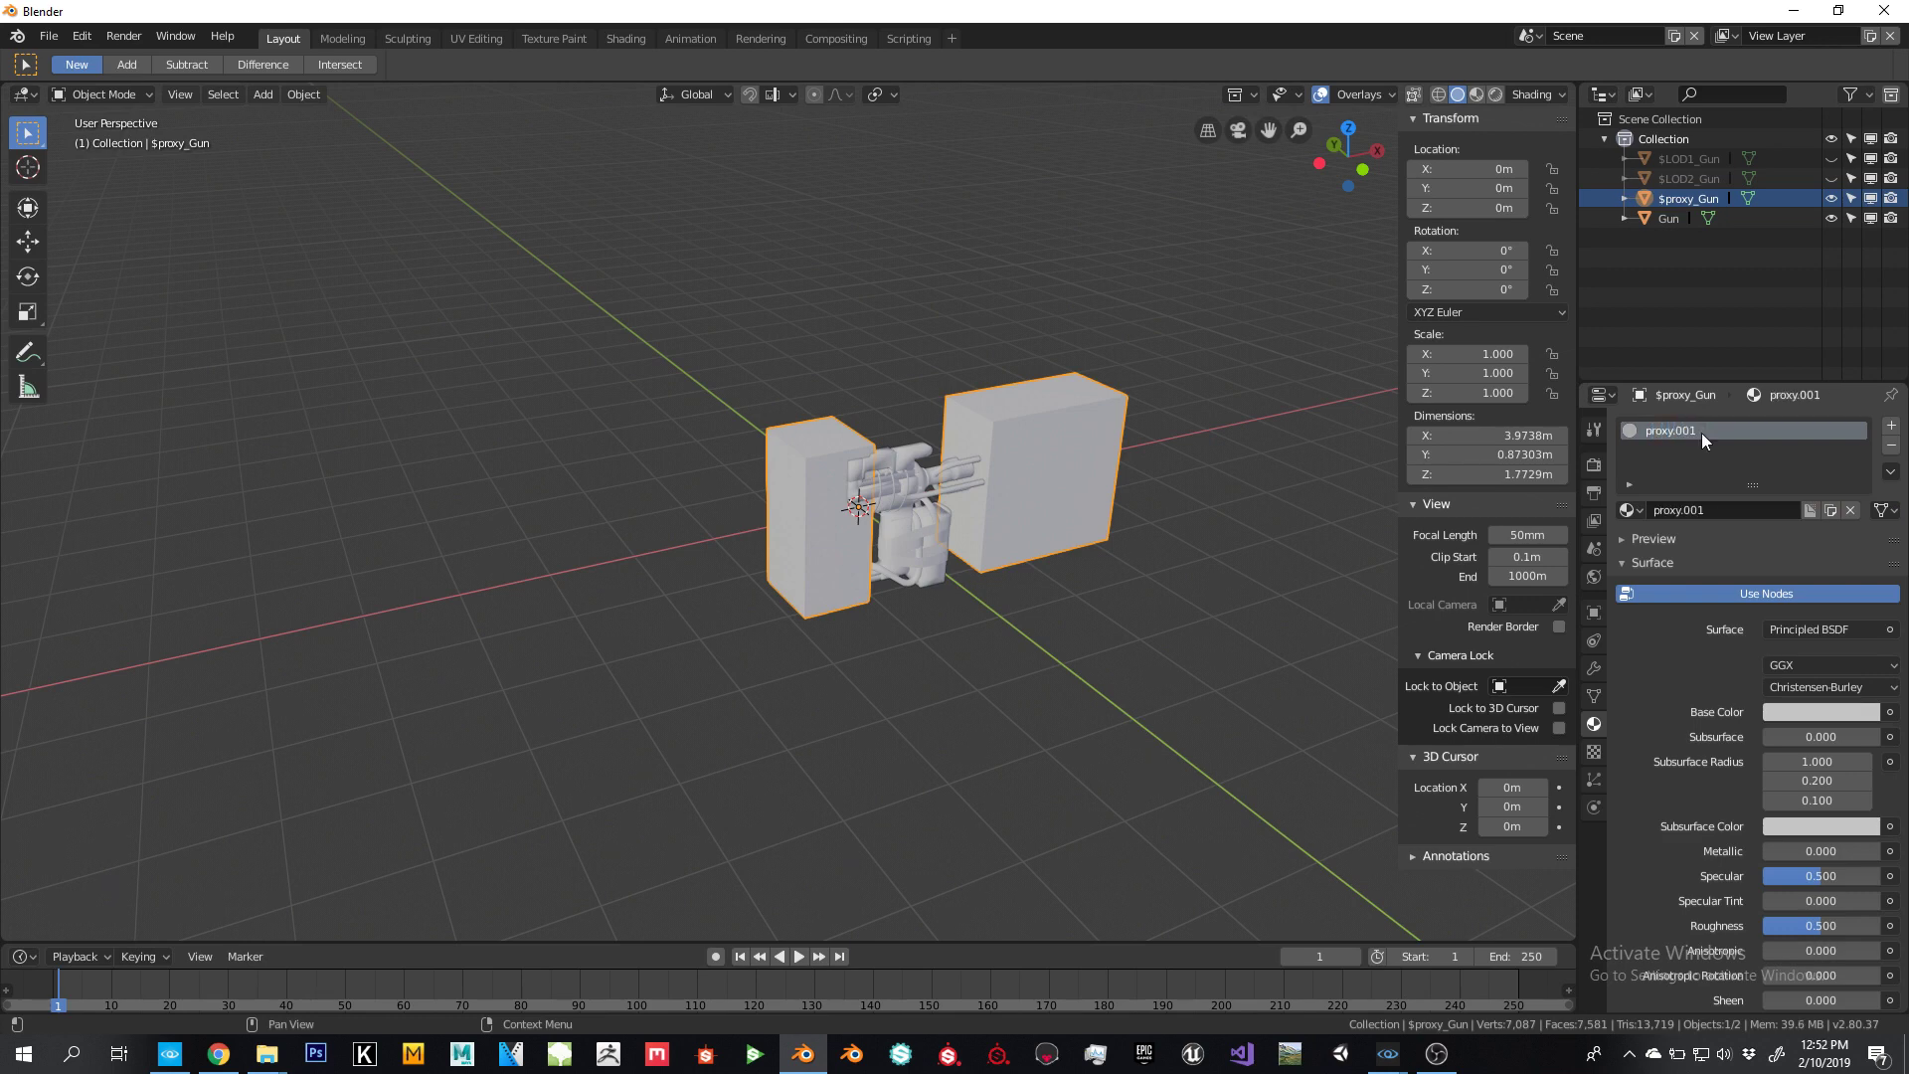
{"action": "left_click", "coordinate": [1631, 510]}
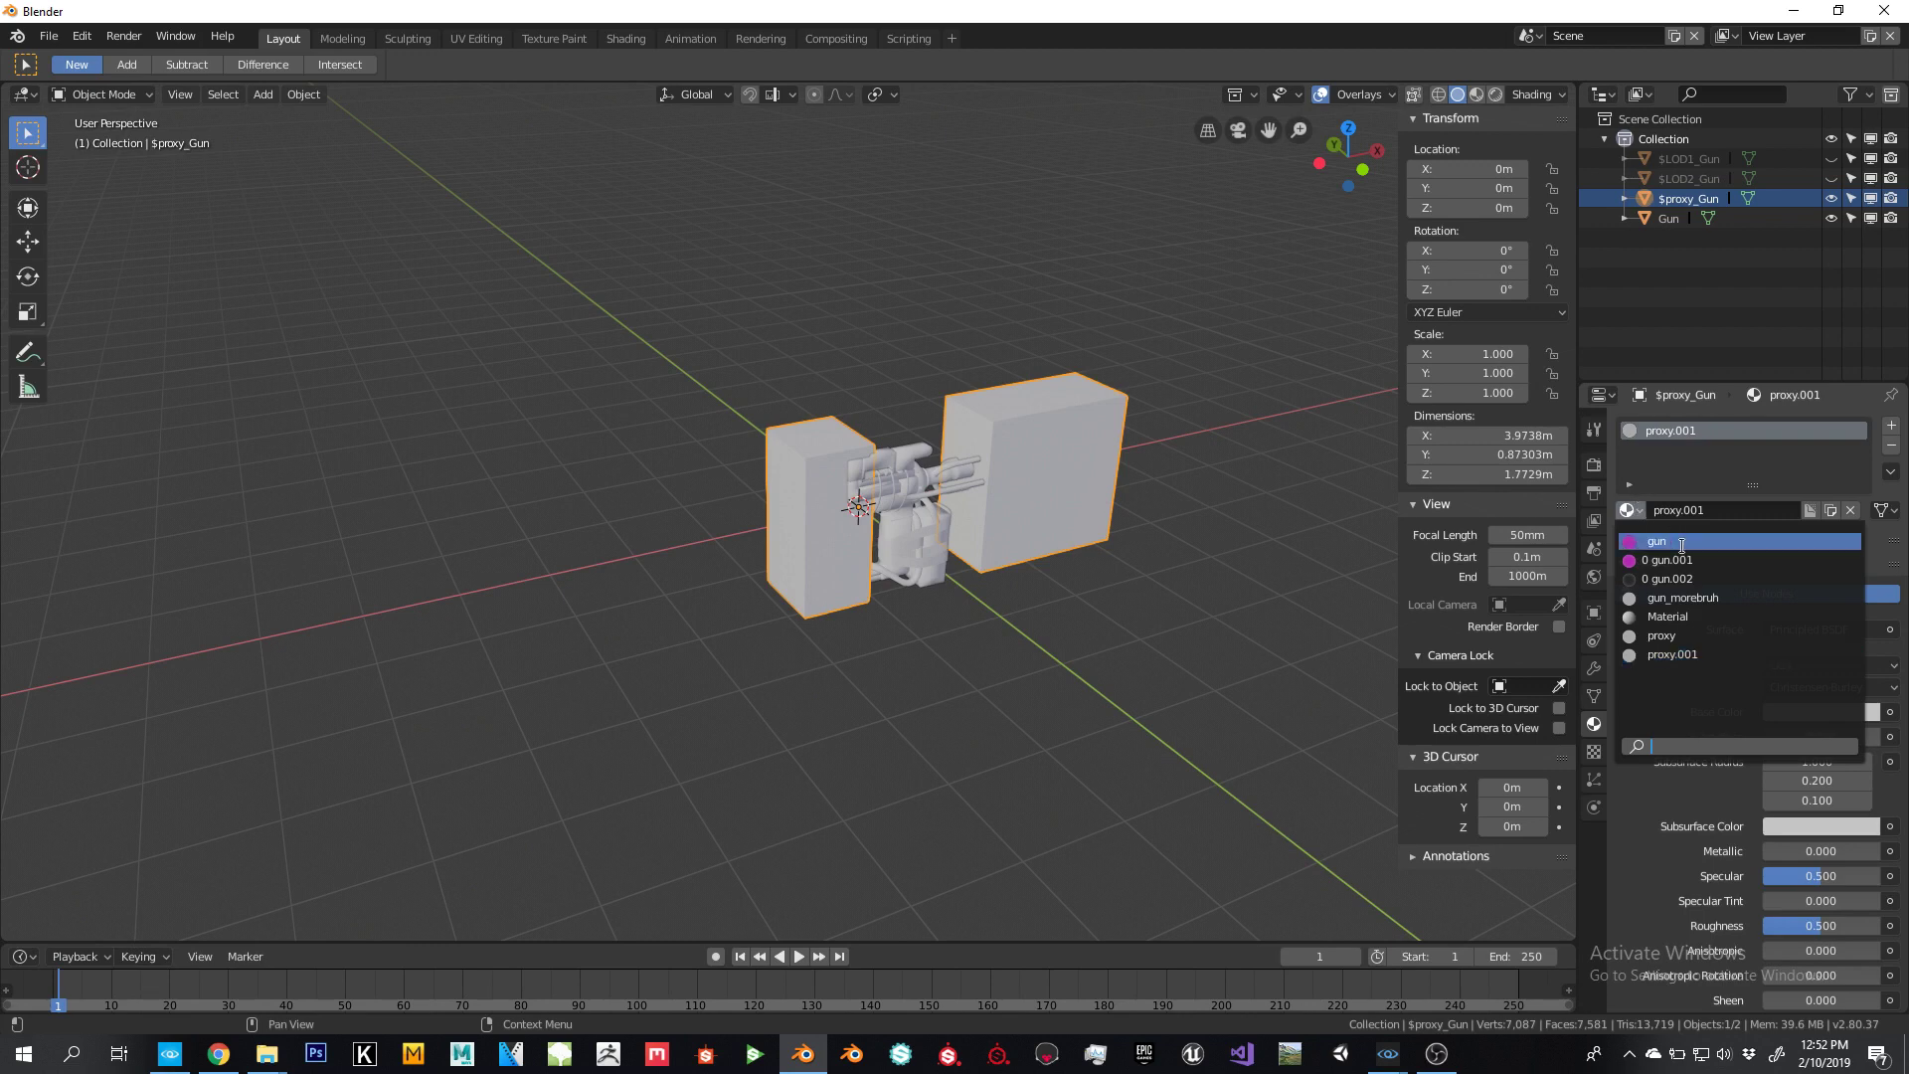
{"action": "left_click", "coordinate": [1666, 635]}
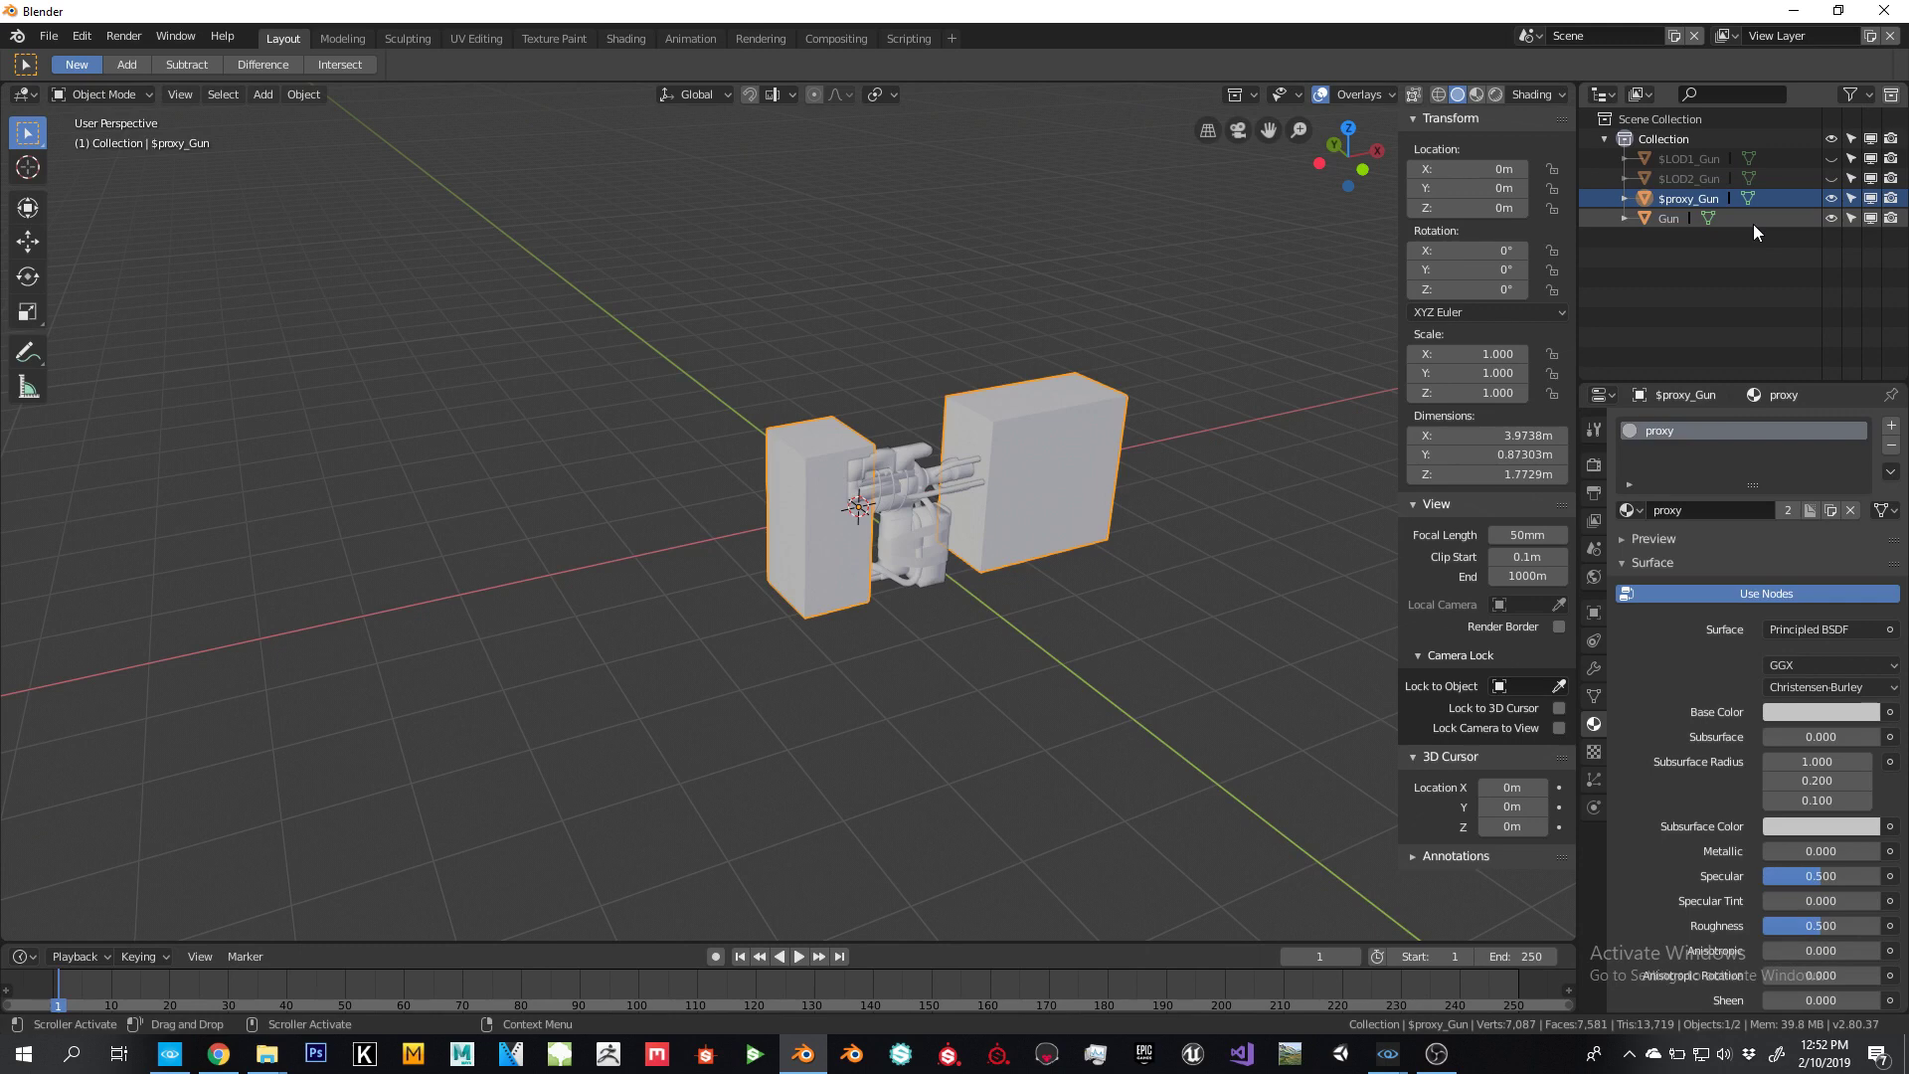
Hide $proxy_Gun and select the original Gun object
{"action": "left_click", "coordinate": [1832, 198]}
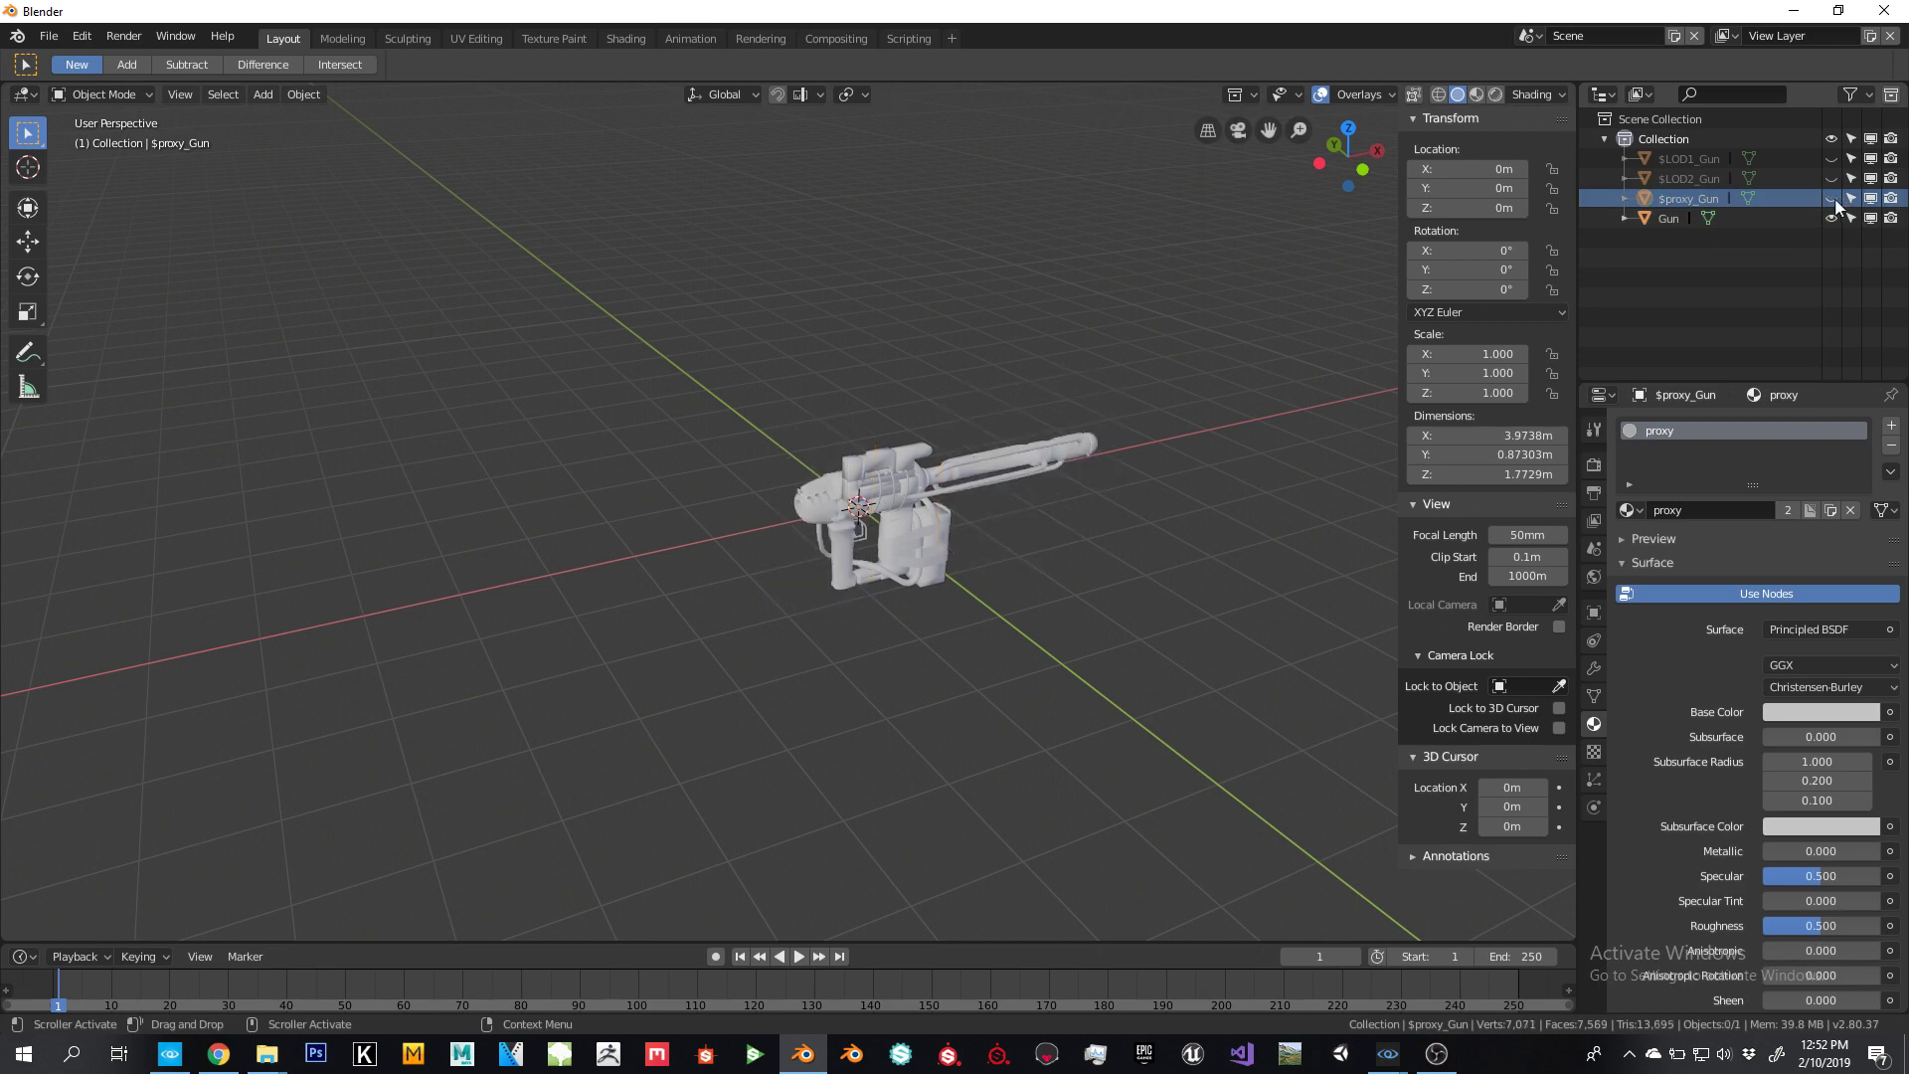
{"action": "left_click", "coordinate": [1679, 220]}
{"action": "scroll", "coordinate": [985, 453], "scroll_direction": "up", "scroll_amount": 3}
{"action": "middle_click_drag", "start_coordinate": [1029, 468], "coordinate": [947, 450]}
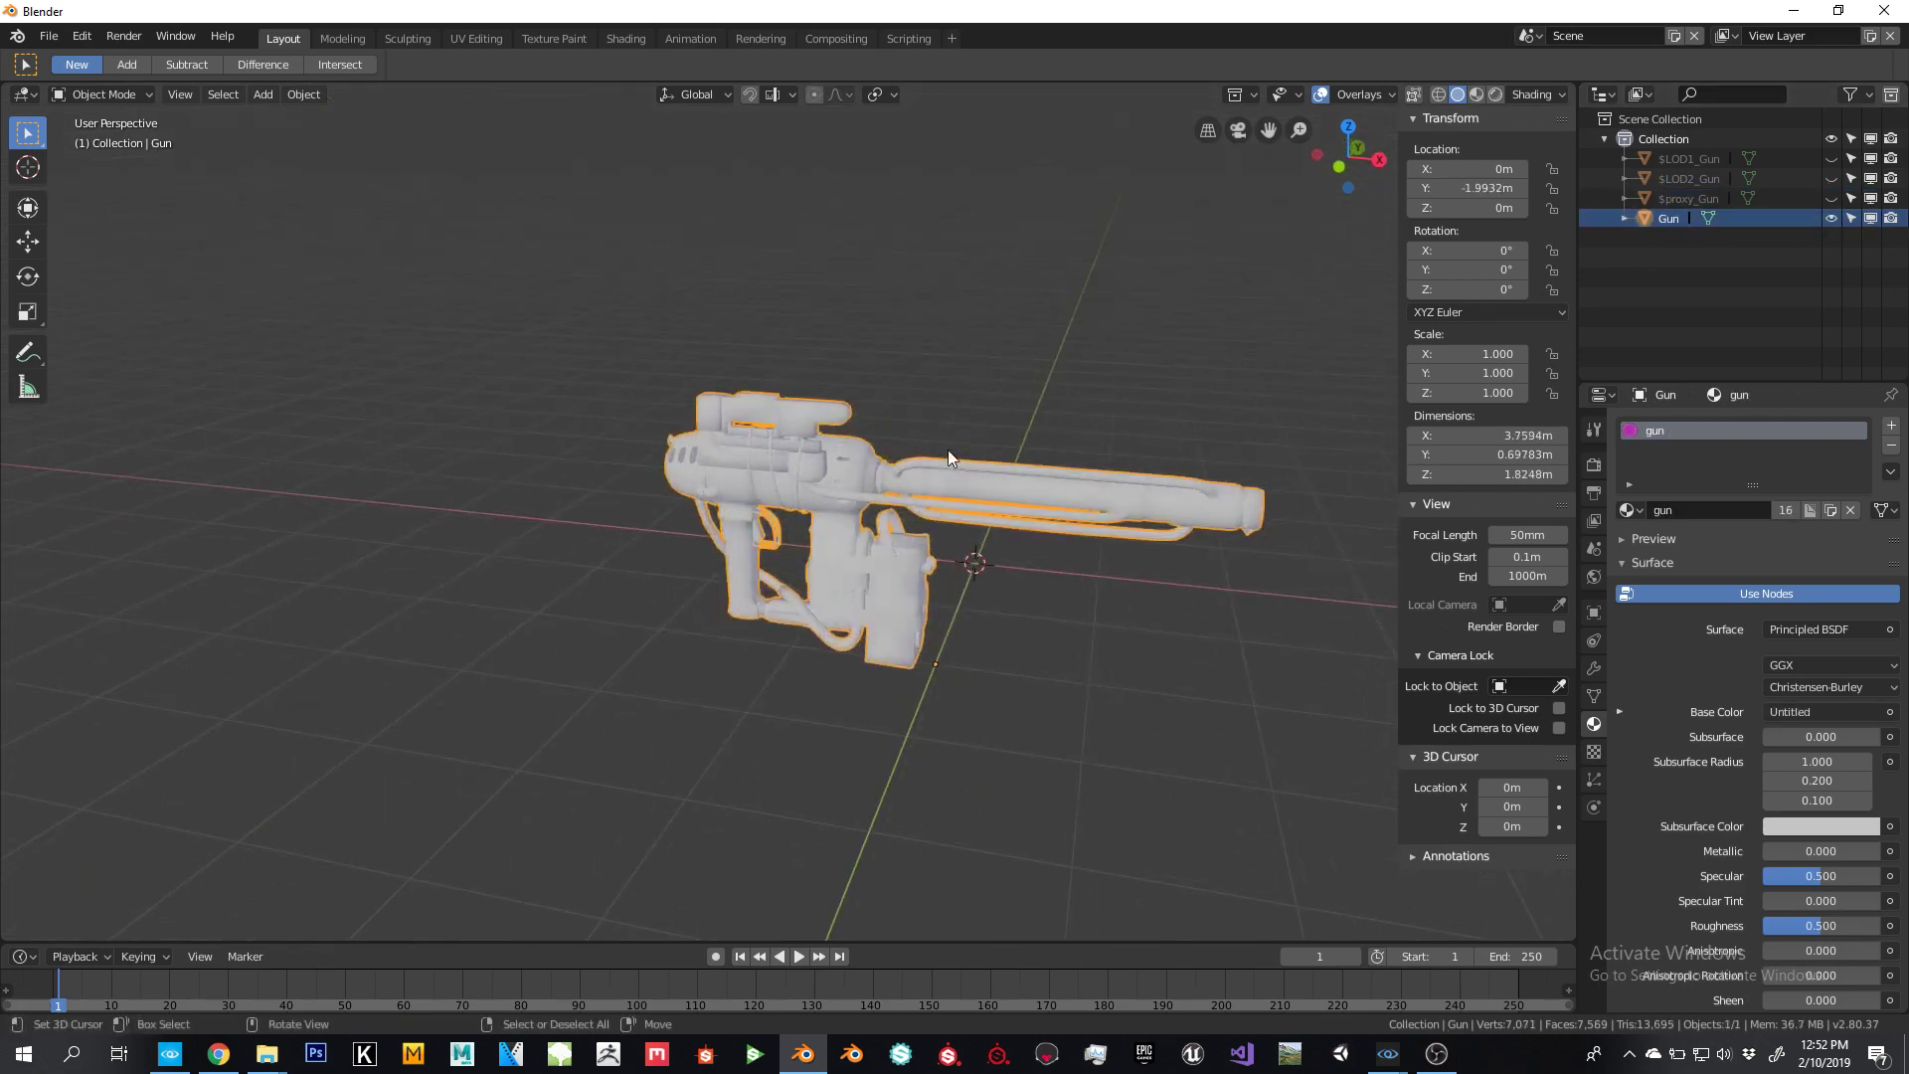
In Edit Mode, select several linked parts of the gun, including barrel, body and grip, and separate them into their own object
{"action": "key", "text": "Tab"}
{"action": "key", "text": "a"}
{"action": "key", "text": "alt+a"}
{"action": "left_click", "coordinate": [856, 589]}
{"action": "key", "text": "ctrl+l"}
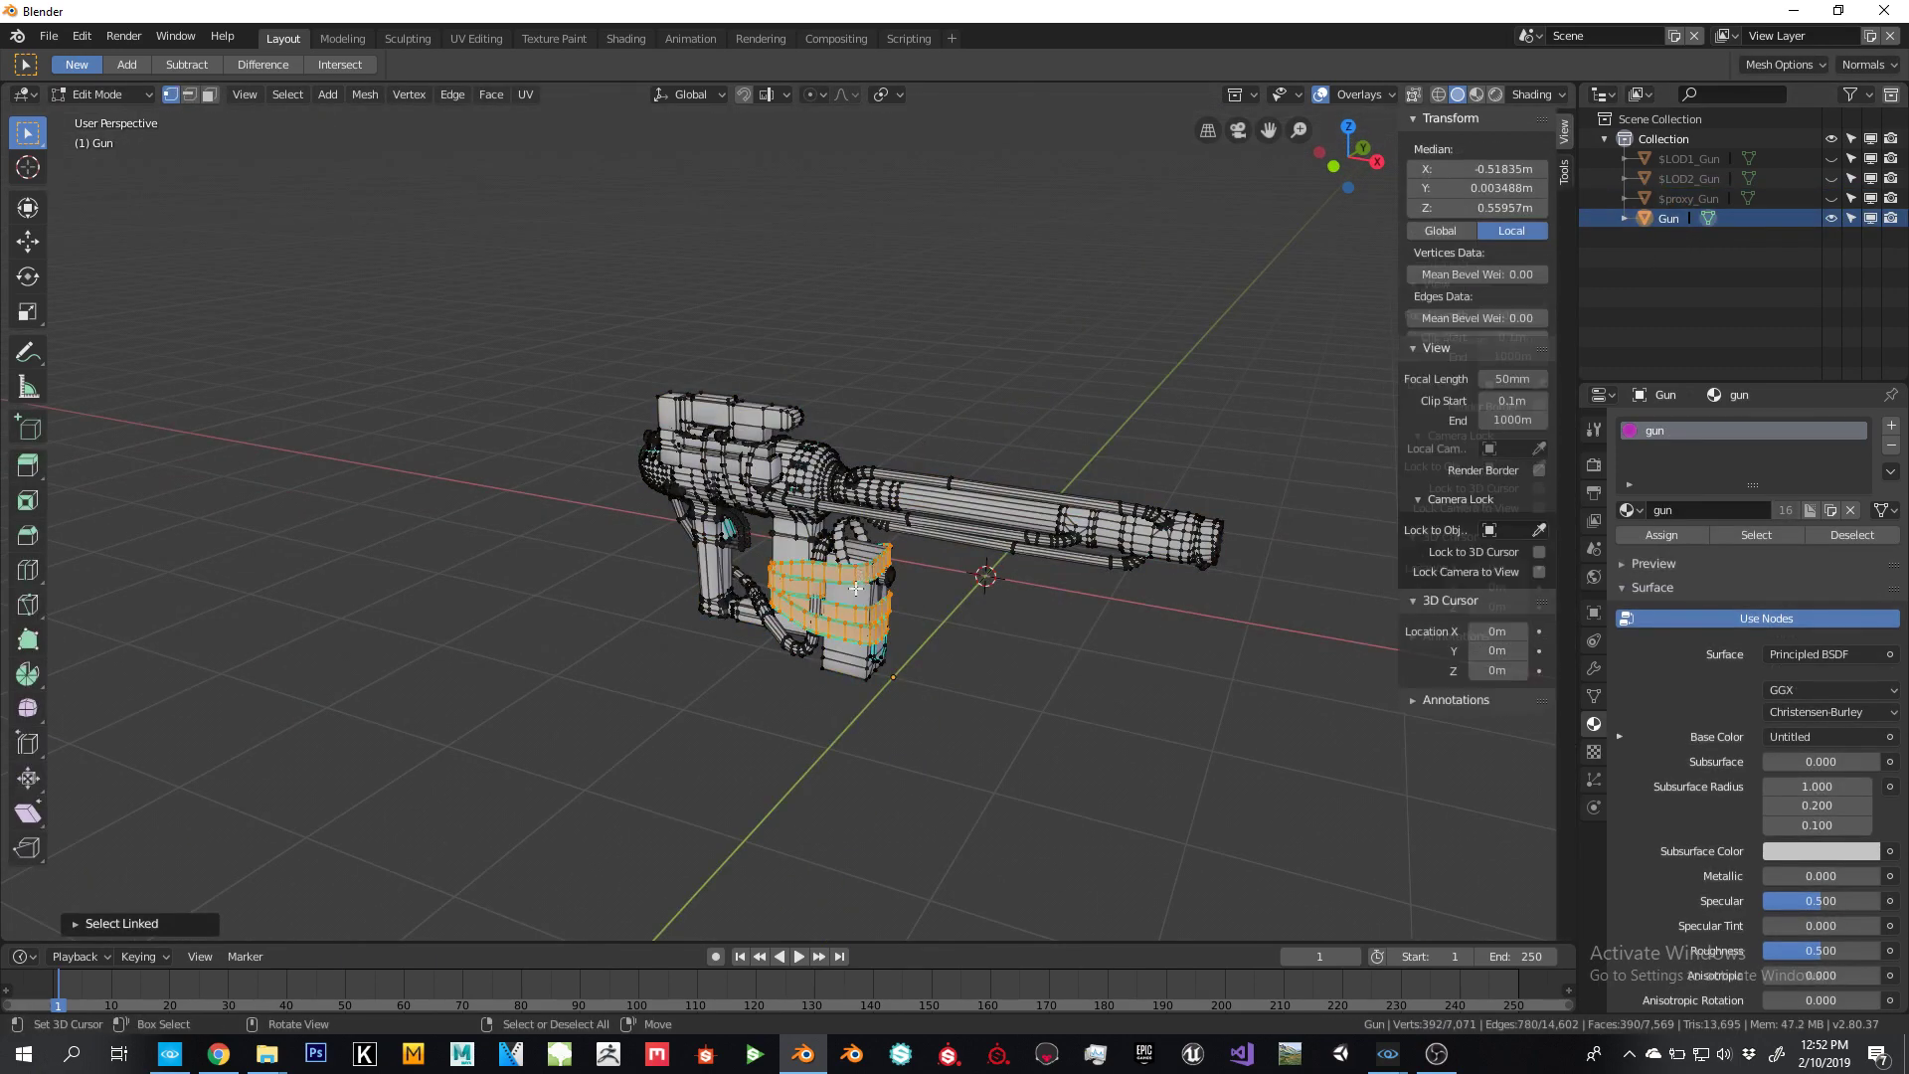
{"action": "key", "text": "l"}
{"action": "key", "text": "l"}
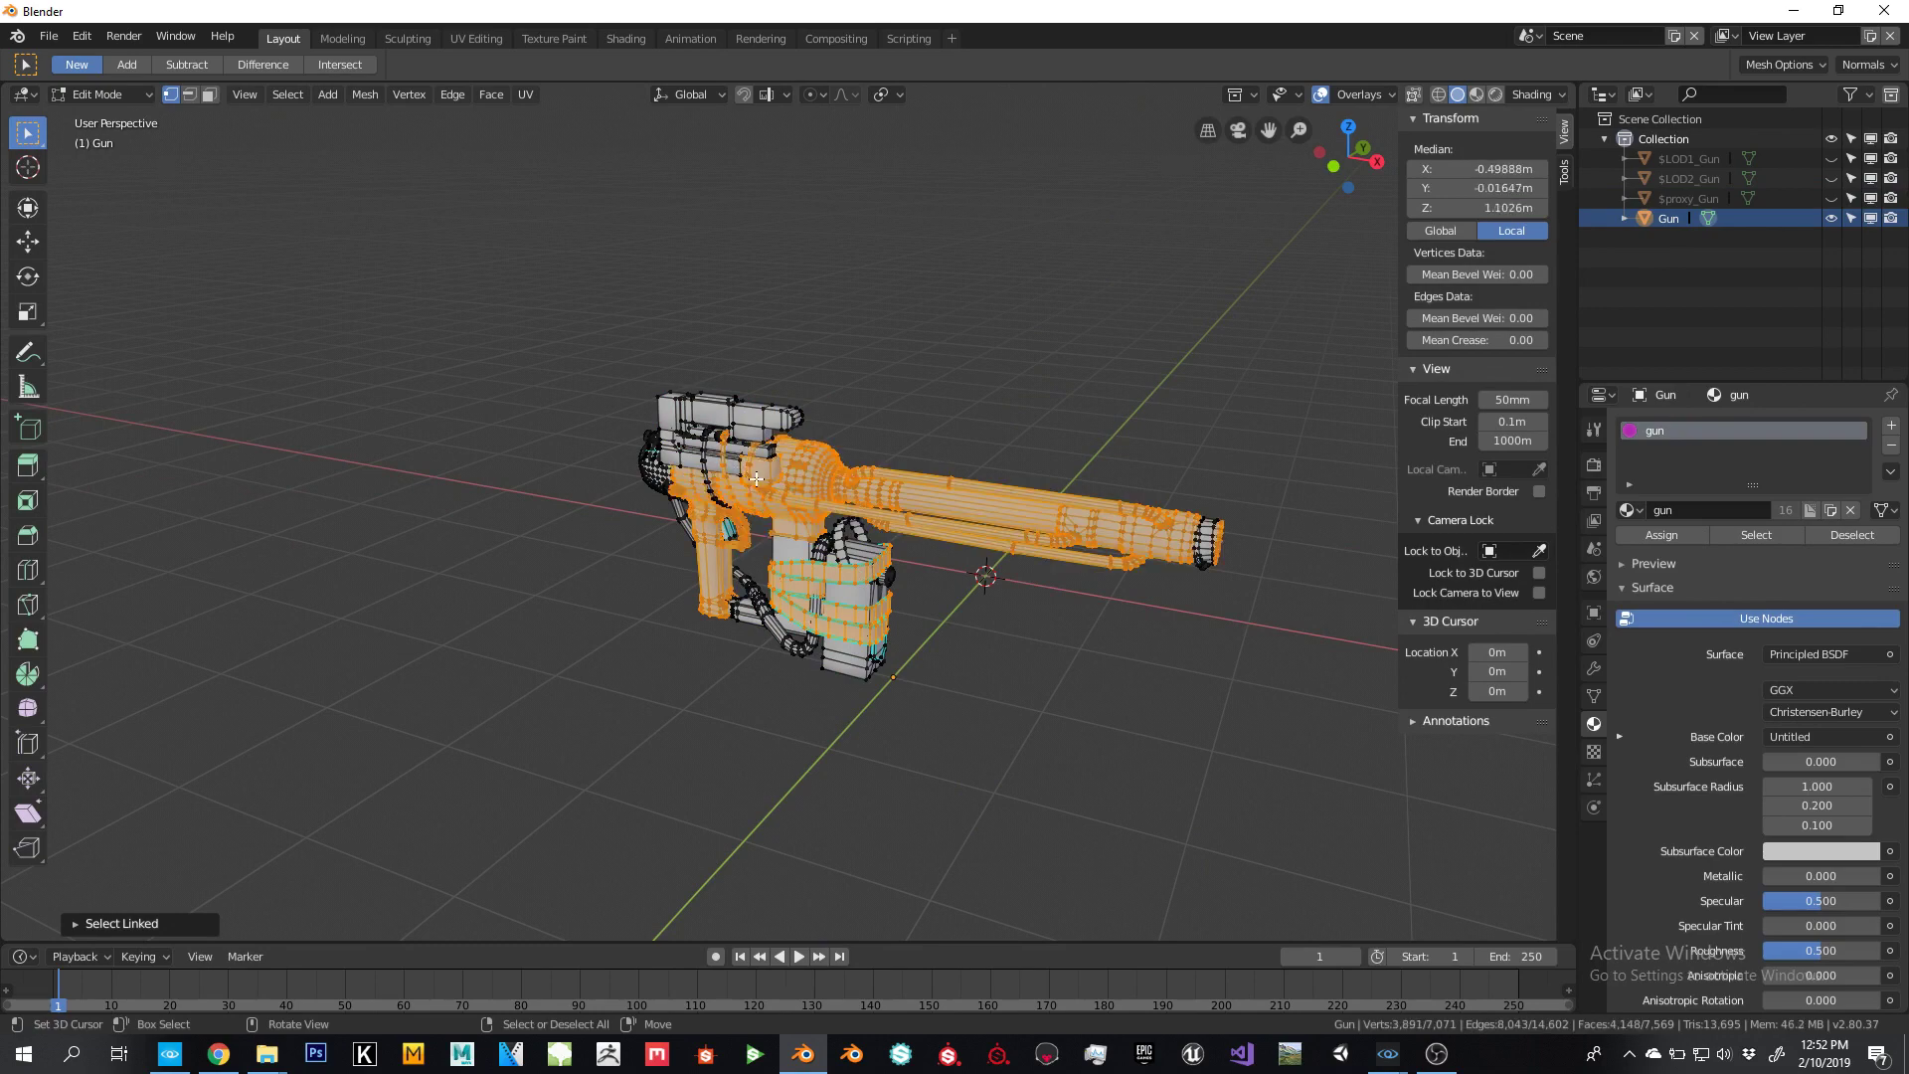
{"action": "key", "text": "p"}
{"action": "left_click", "coordinate": [756, 479]}
{"action": "key", "text": "Tab"}
{"action": "left_click", "coordinate": [874, 493]}
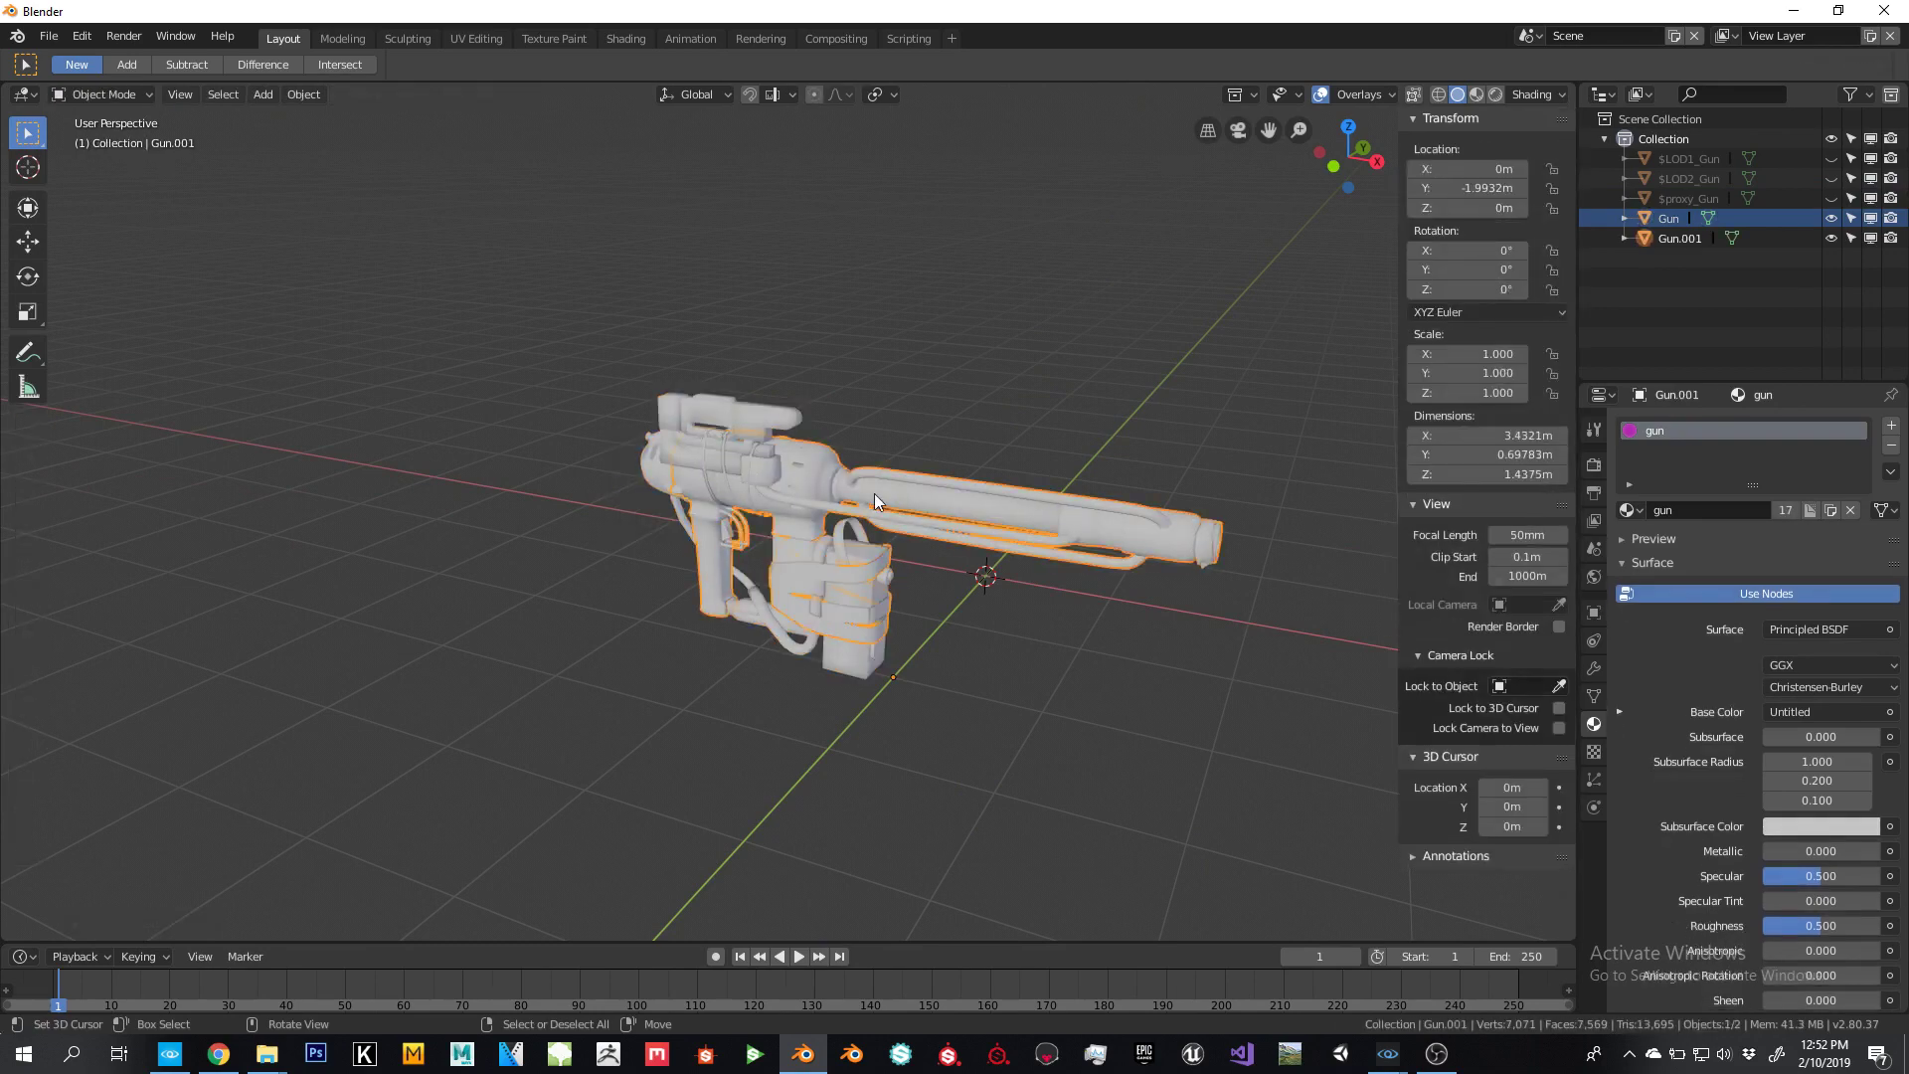
{"action": "left_click", "coordinate": [1669, 218]}
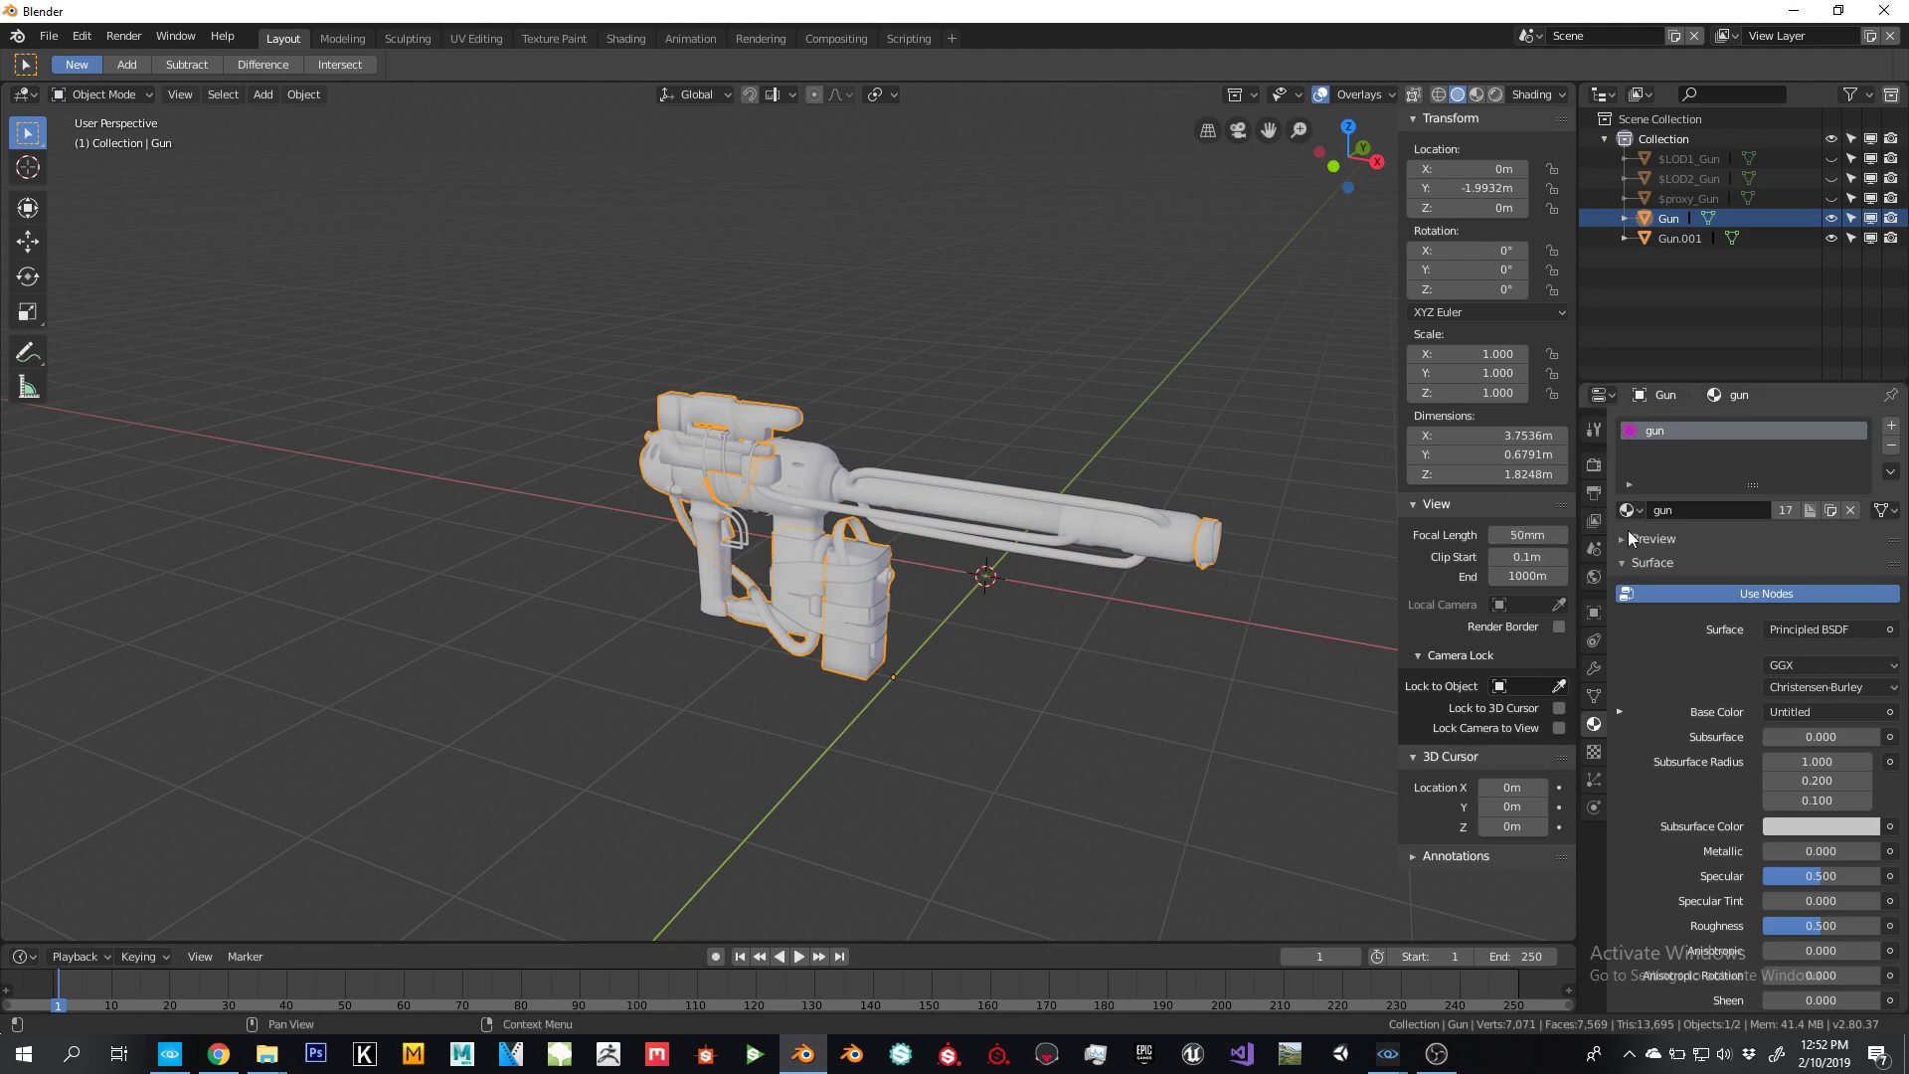
{"action": "key", "text": "g"}
{"action": "right_click", "coordinate": [766, 554]}
{"action": "right_click", "coordinate": [952, 510], "text": "shift"}
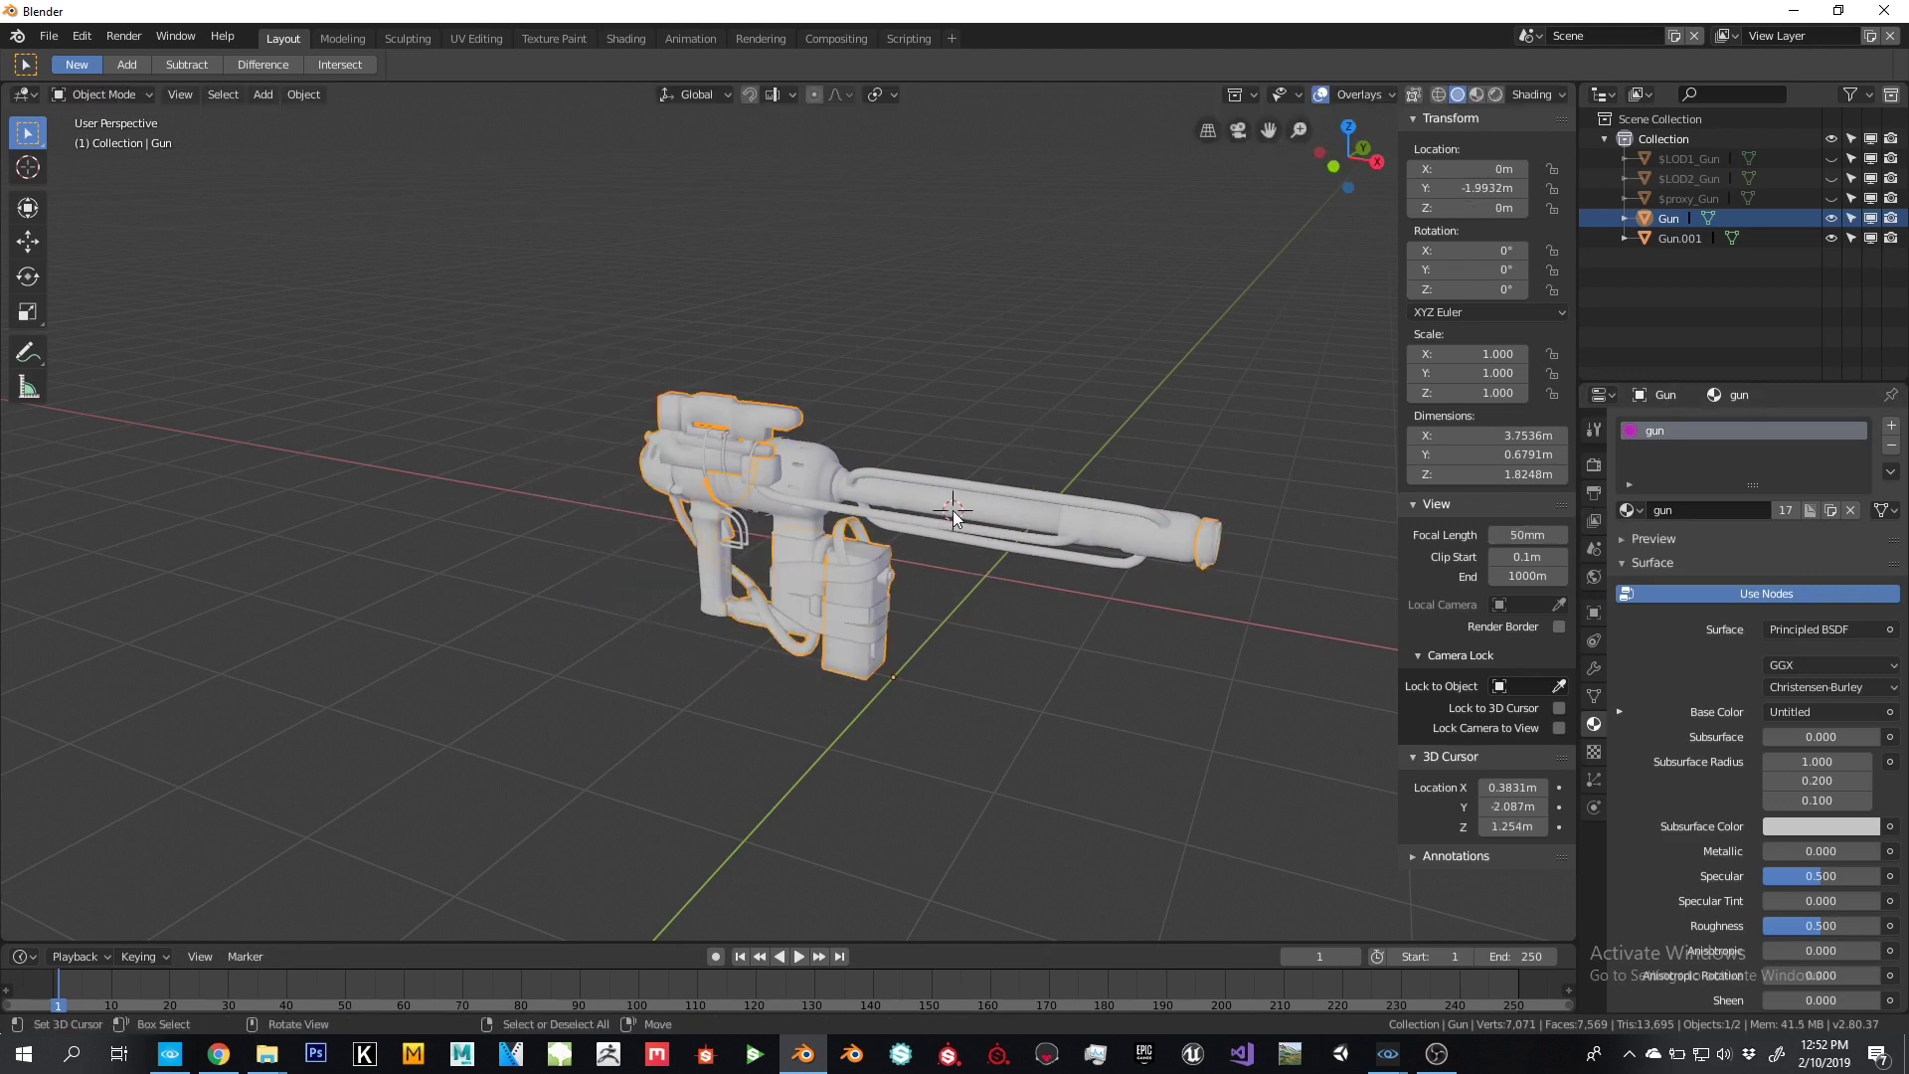
On the separated part Gun.001, remove the gun material and add a new one named "rest of the mats"
{"action": "left_click", "coordinate": [953, 510]}
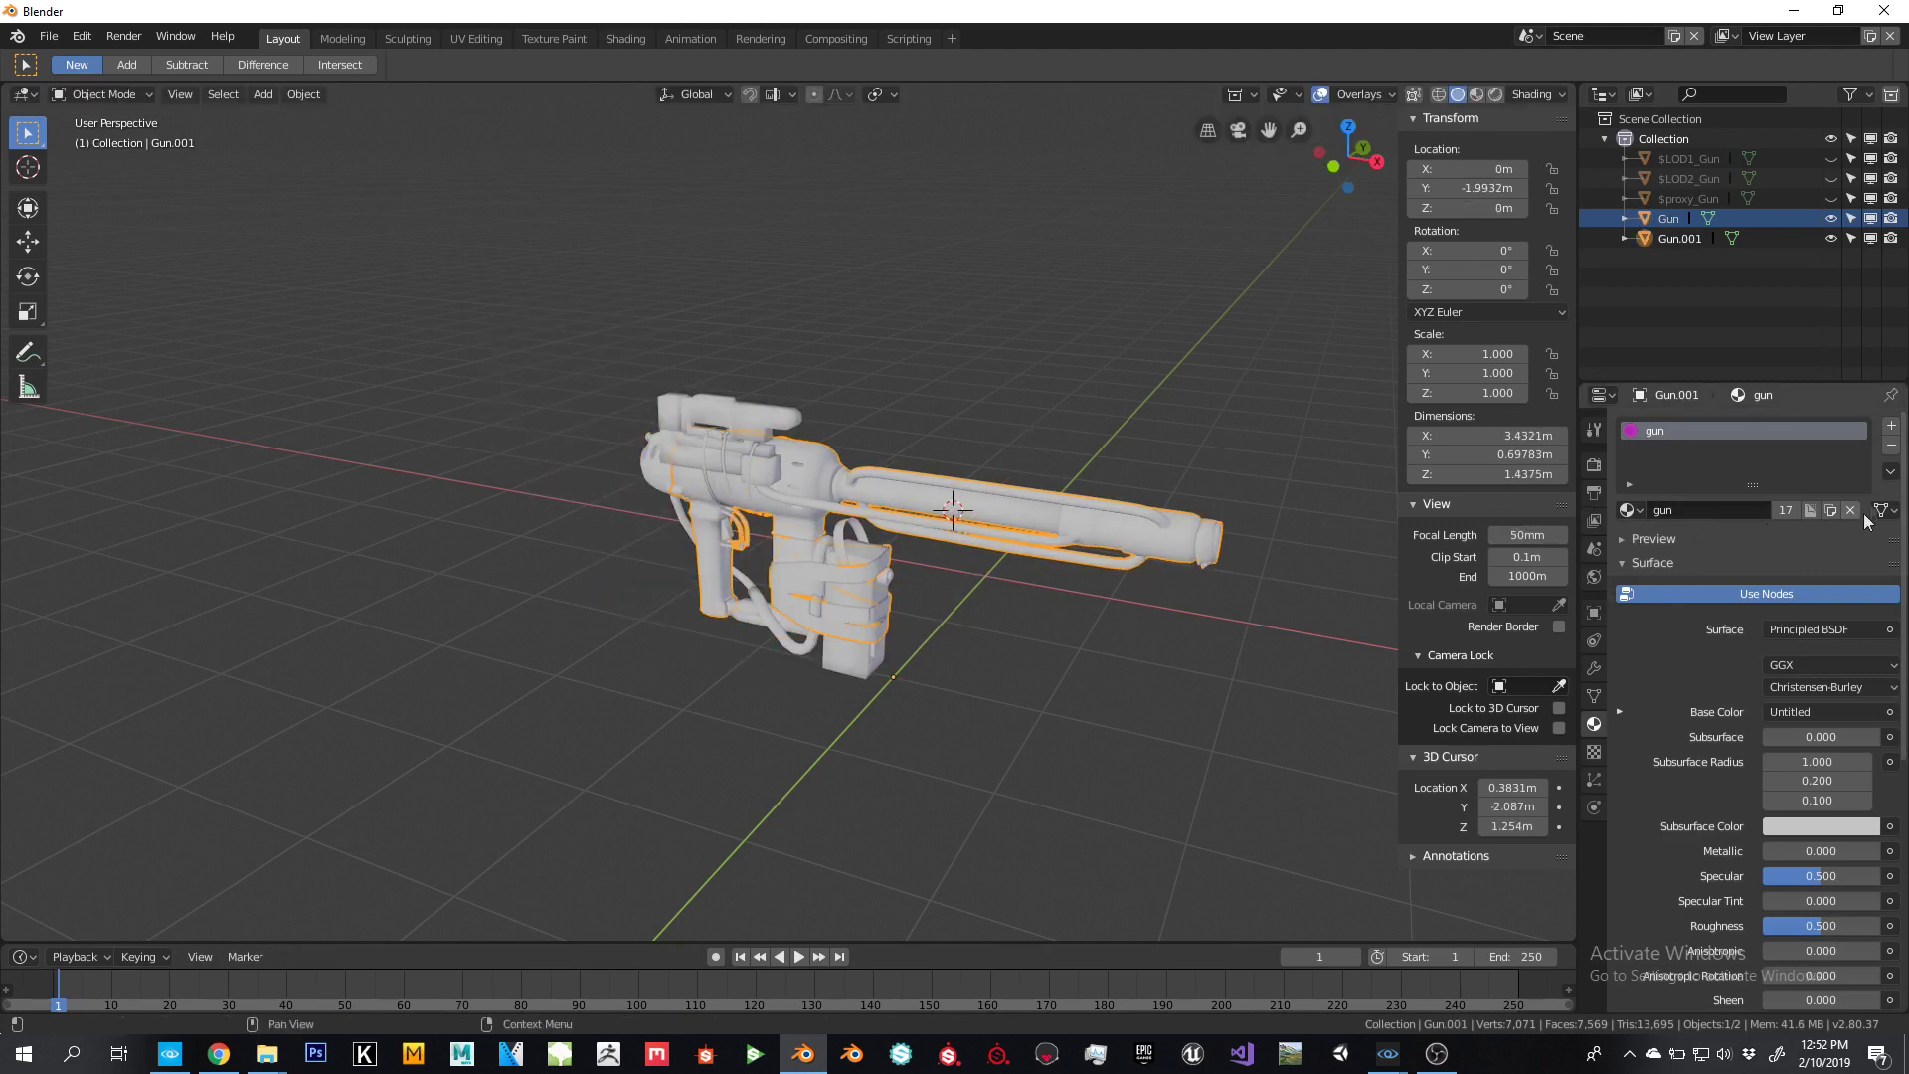
{"action": "left_click", "coordinate": [1892, 445]}
{"action": "left_click", "coordinate": [1708, 511]}
{"action": "double_click", "coordinate": [1706, 432]}
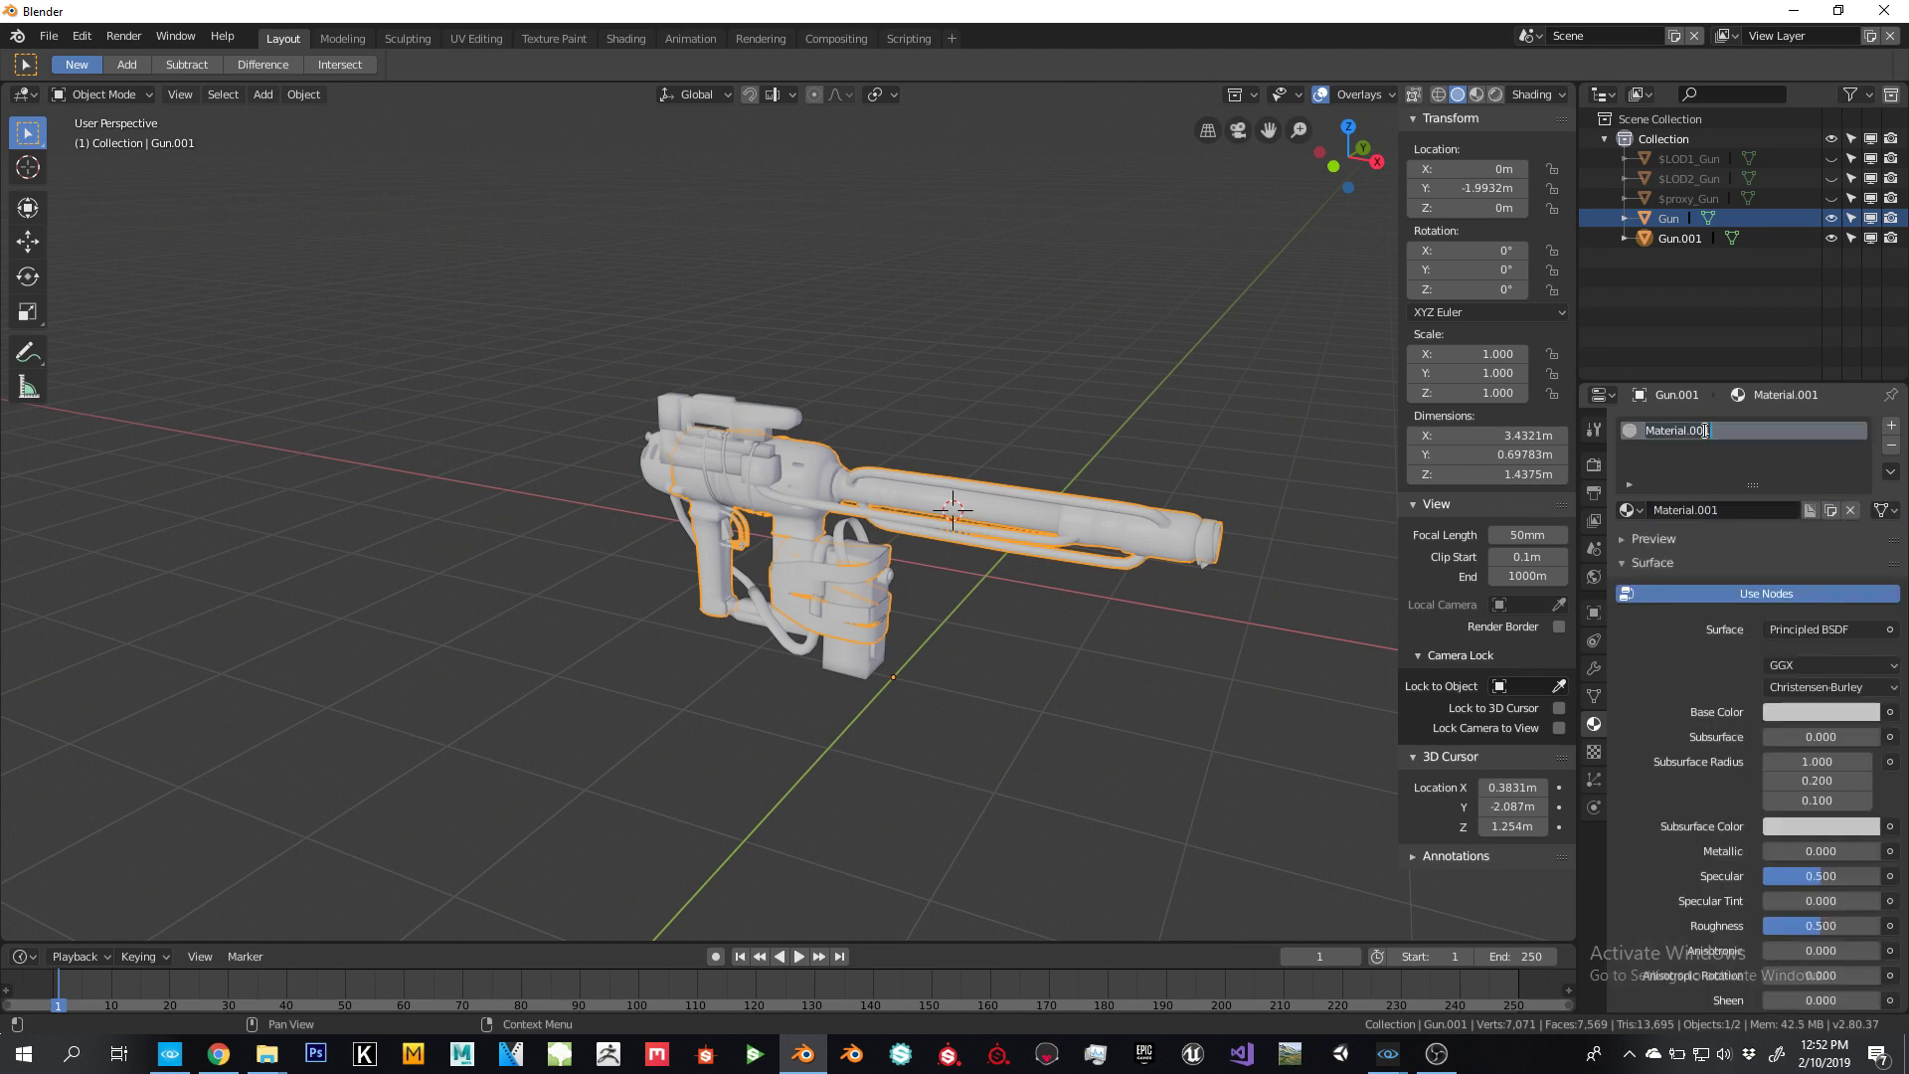
{"action": "type", "text": "rest of the mats"}
{"action": "key", "text": "Return"}
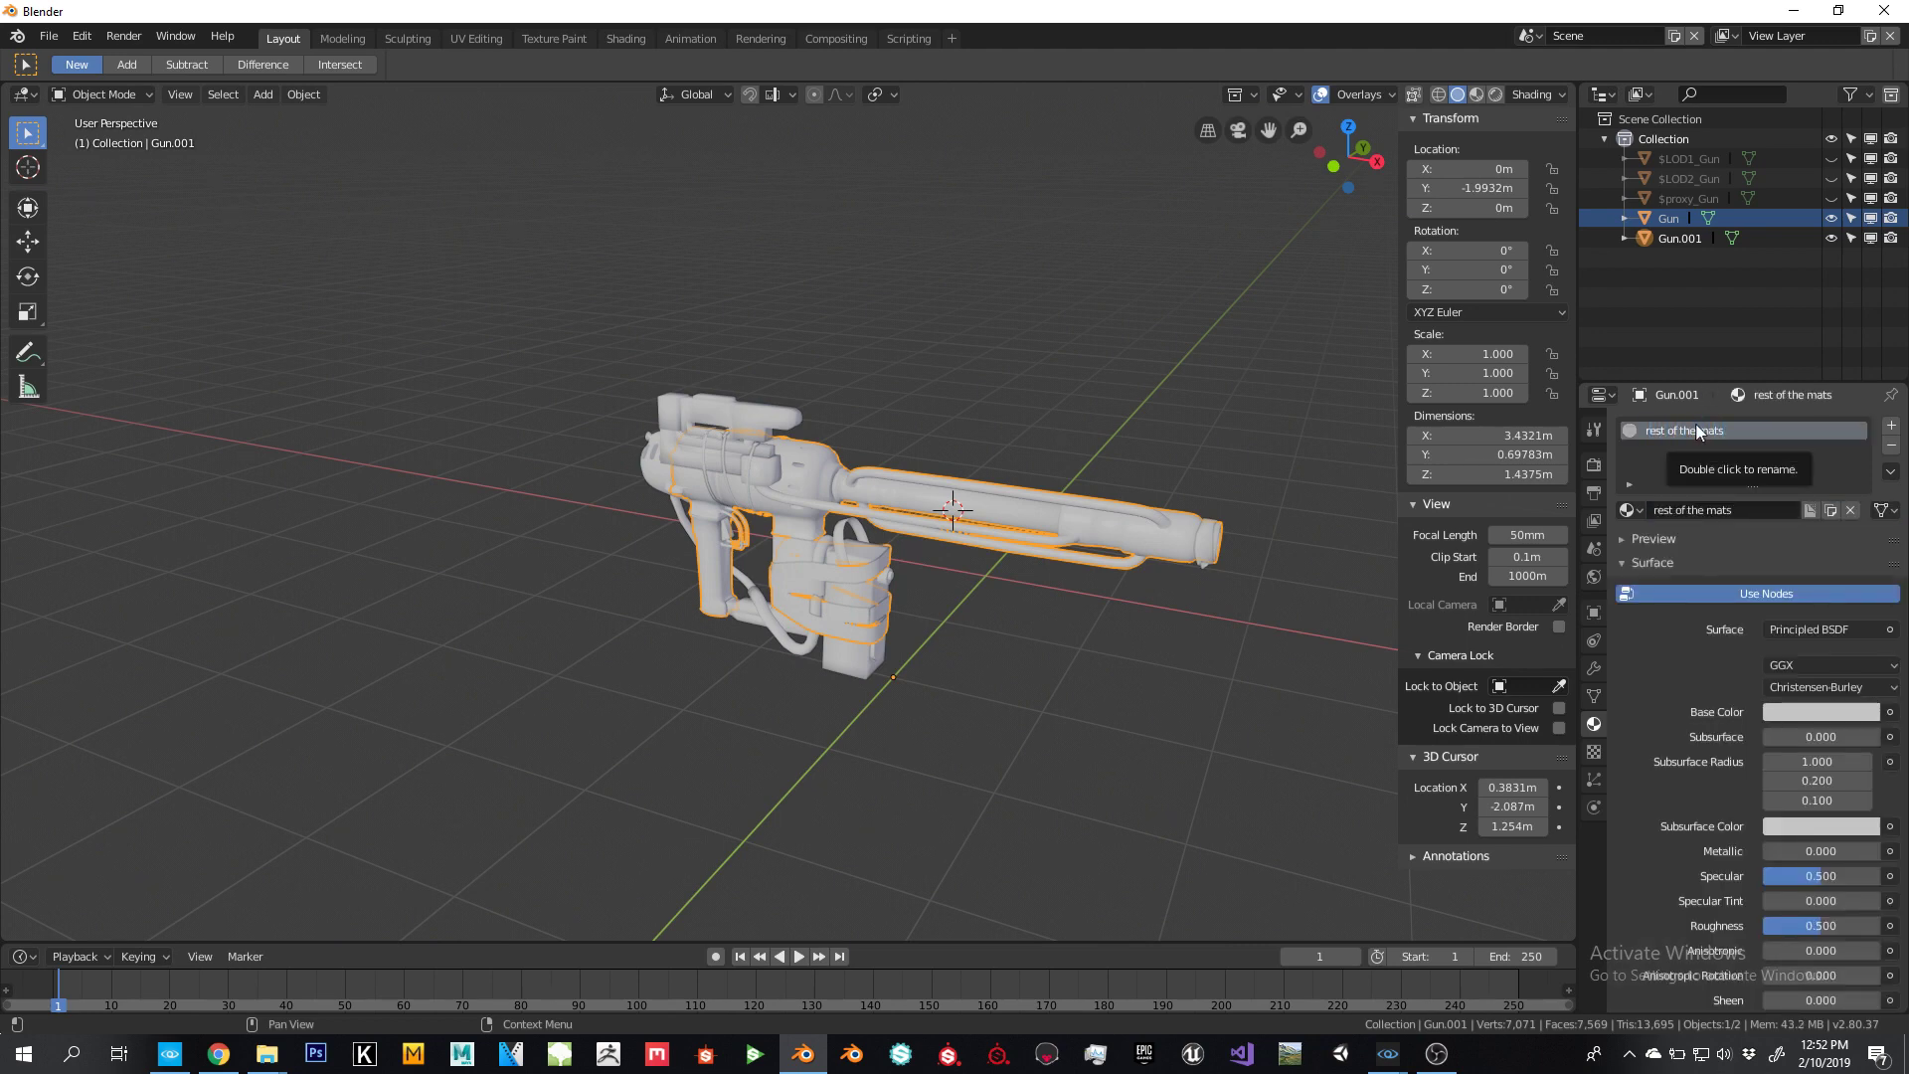
Select Gun.001 and Gun with Gun active, and join them into a single object
{"action": "left_click", "coordinate": [1674, 238]}
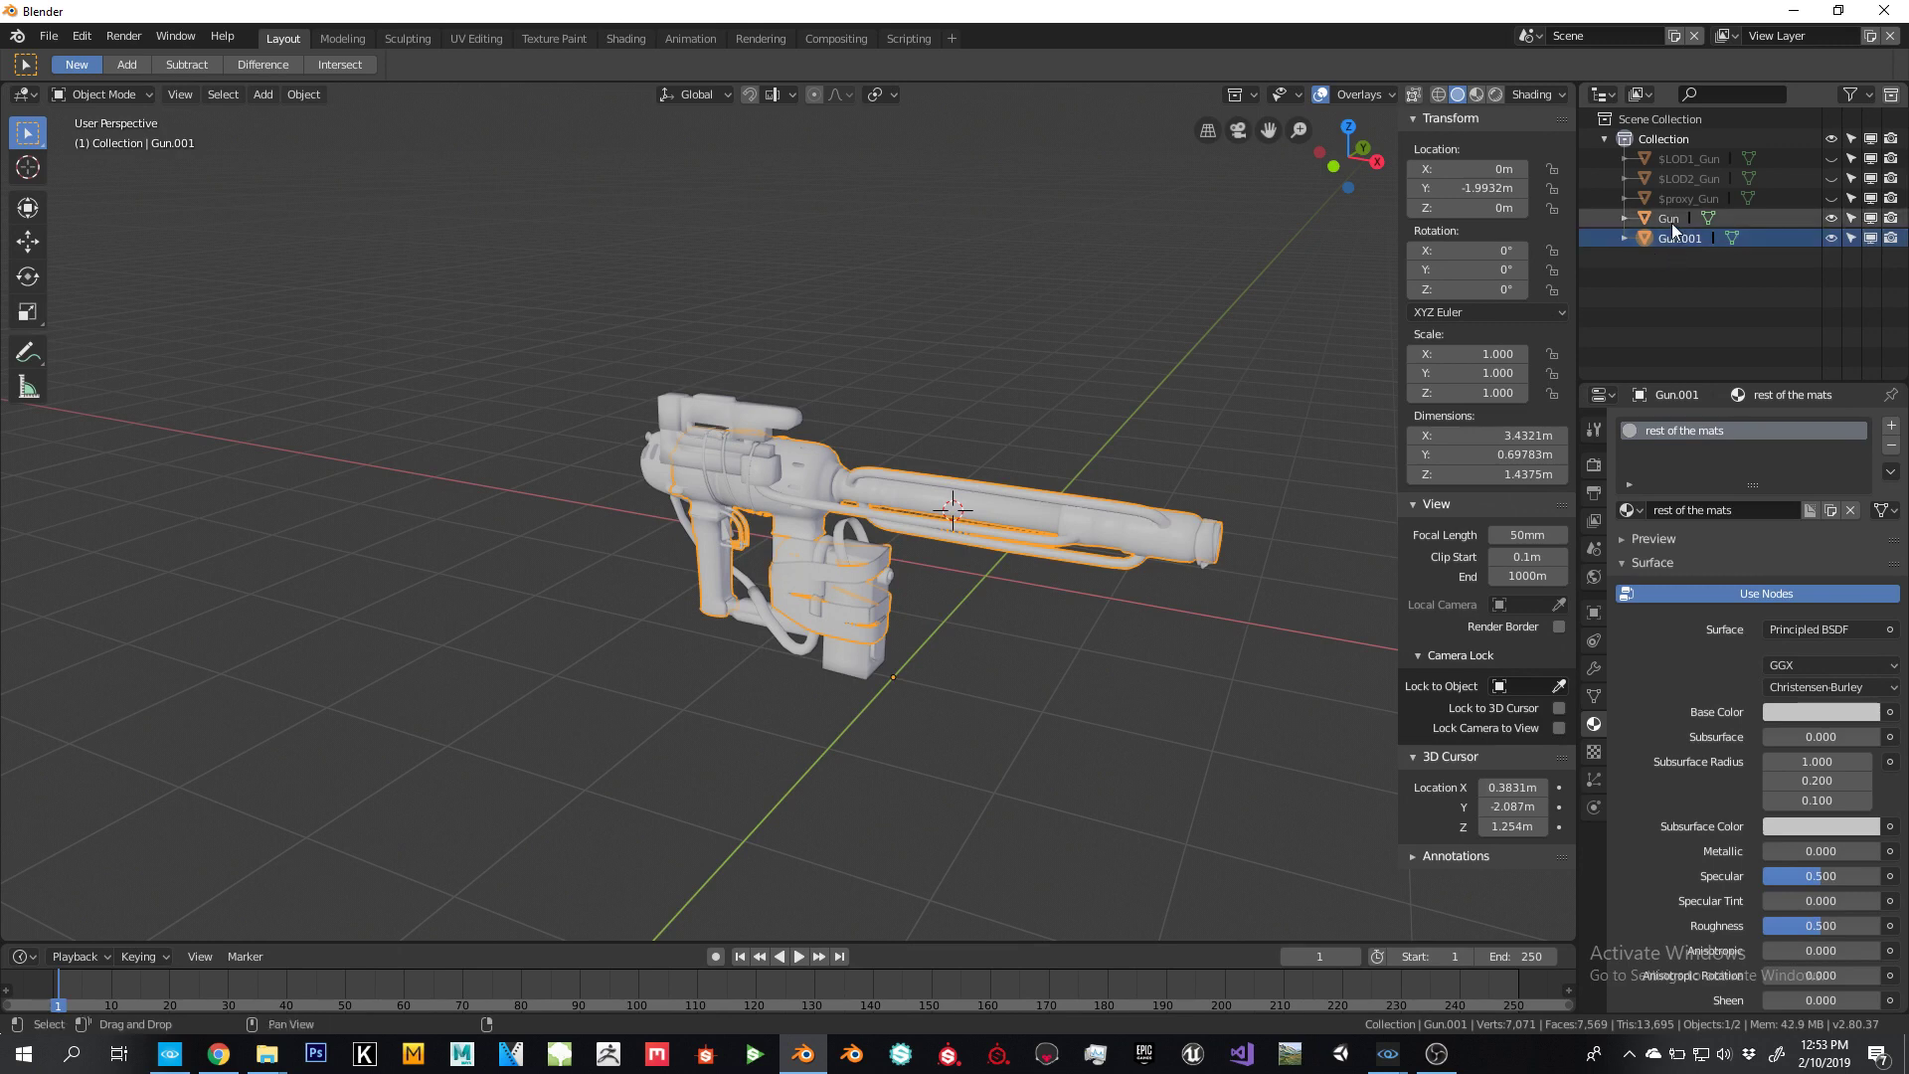
{"action": "left_click", "coordinate": [1673, 223], "text": "ctrl"}
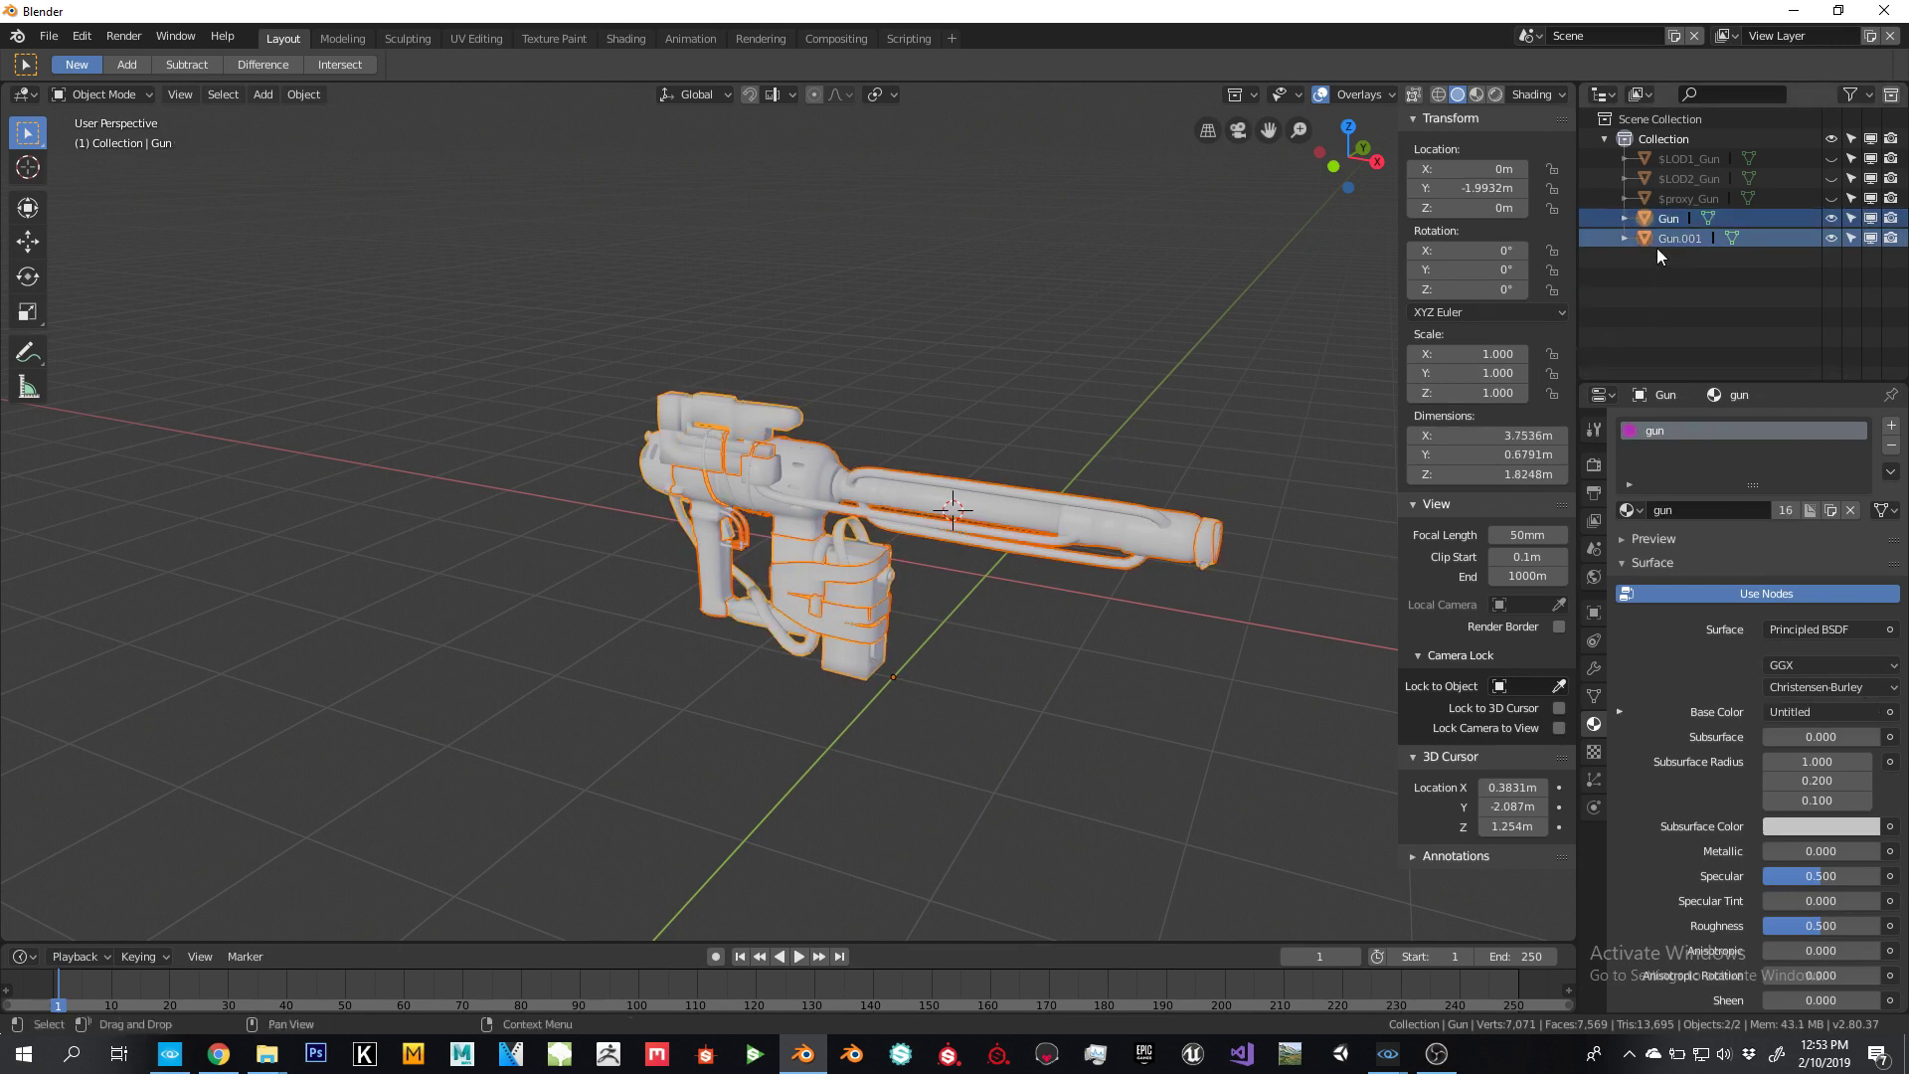
{"action": "left_click", "coordinate": [1677, 240]}
{"action": "key", "text": "g"}
{"action": "key", "text": "Escape"}
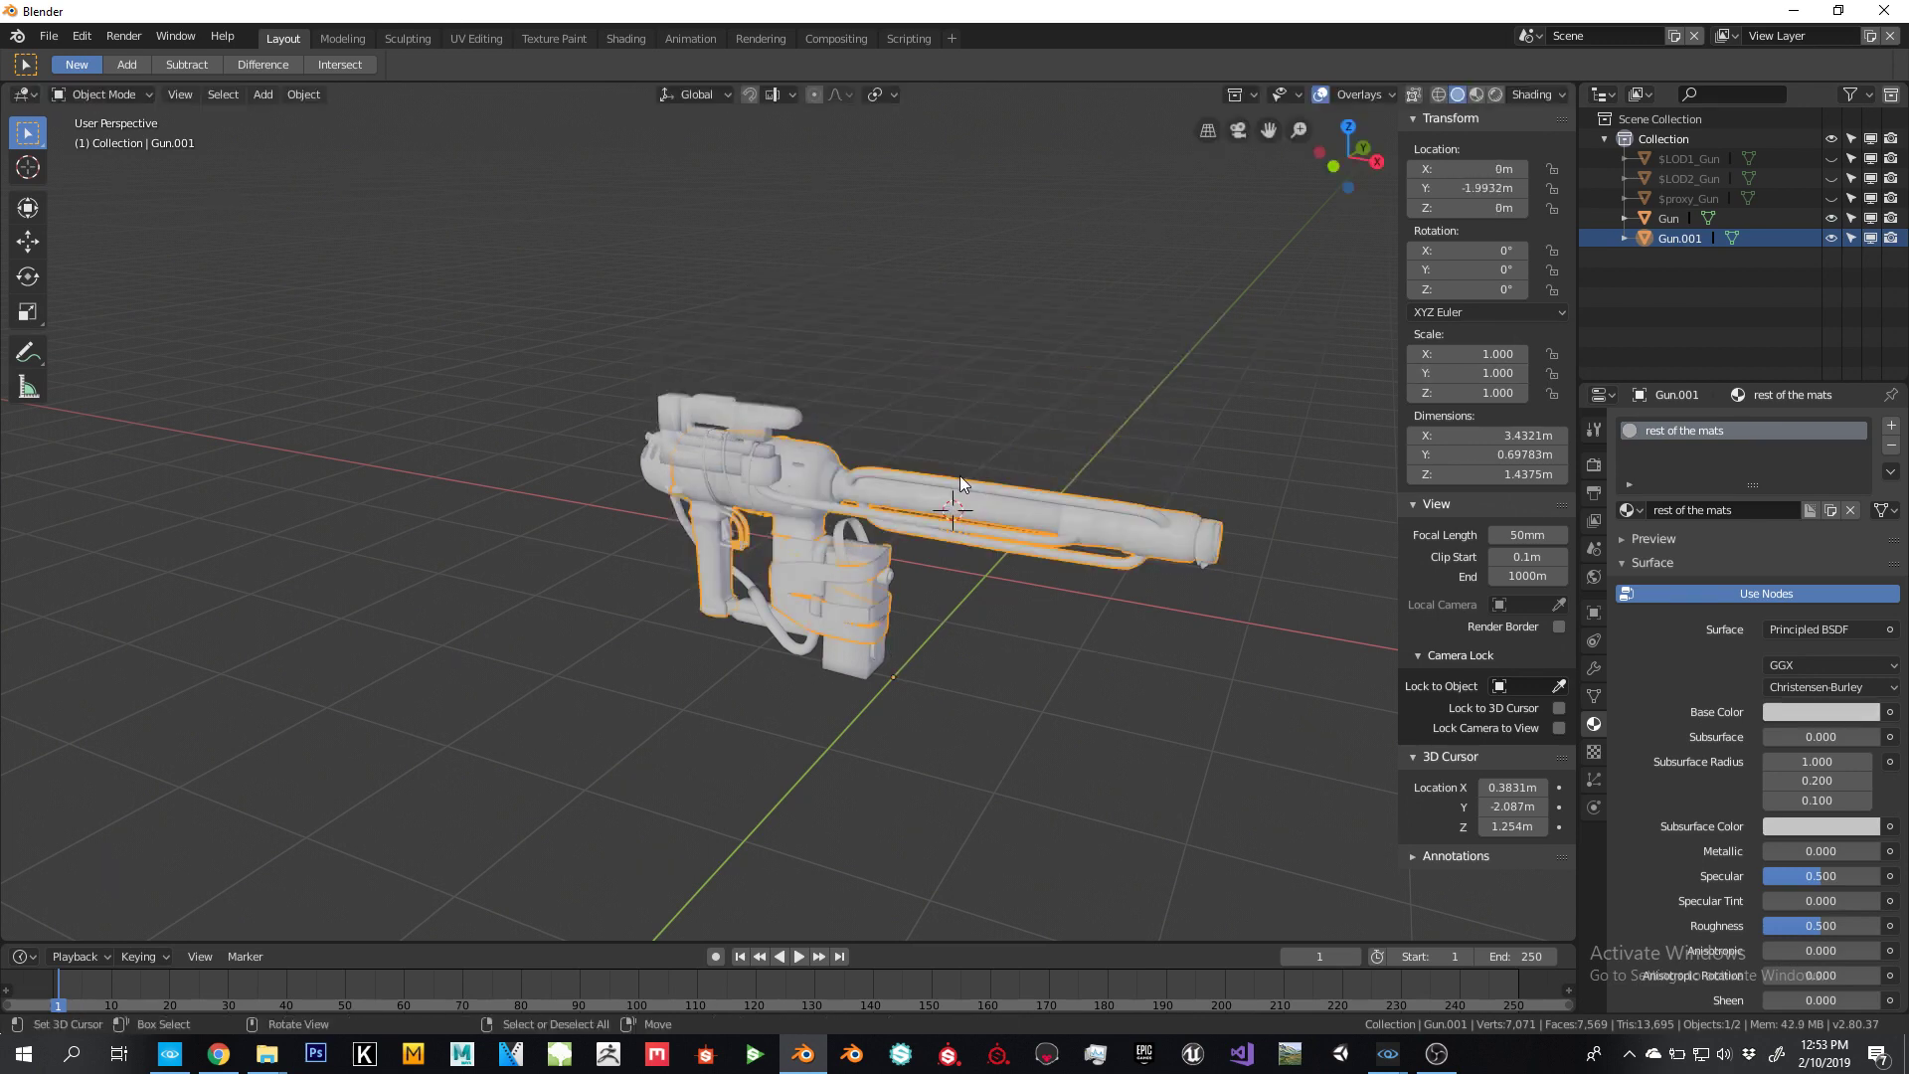
{"action": "left_click", "coordinate": [1672, 223], "text": "ctrl"}
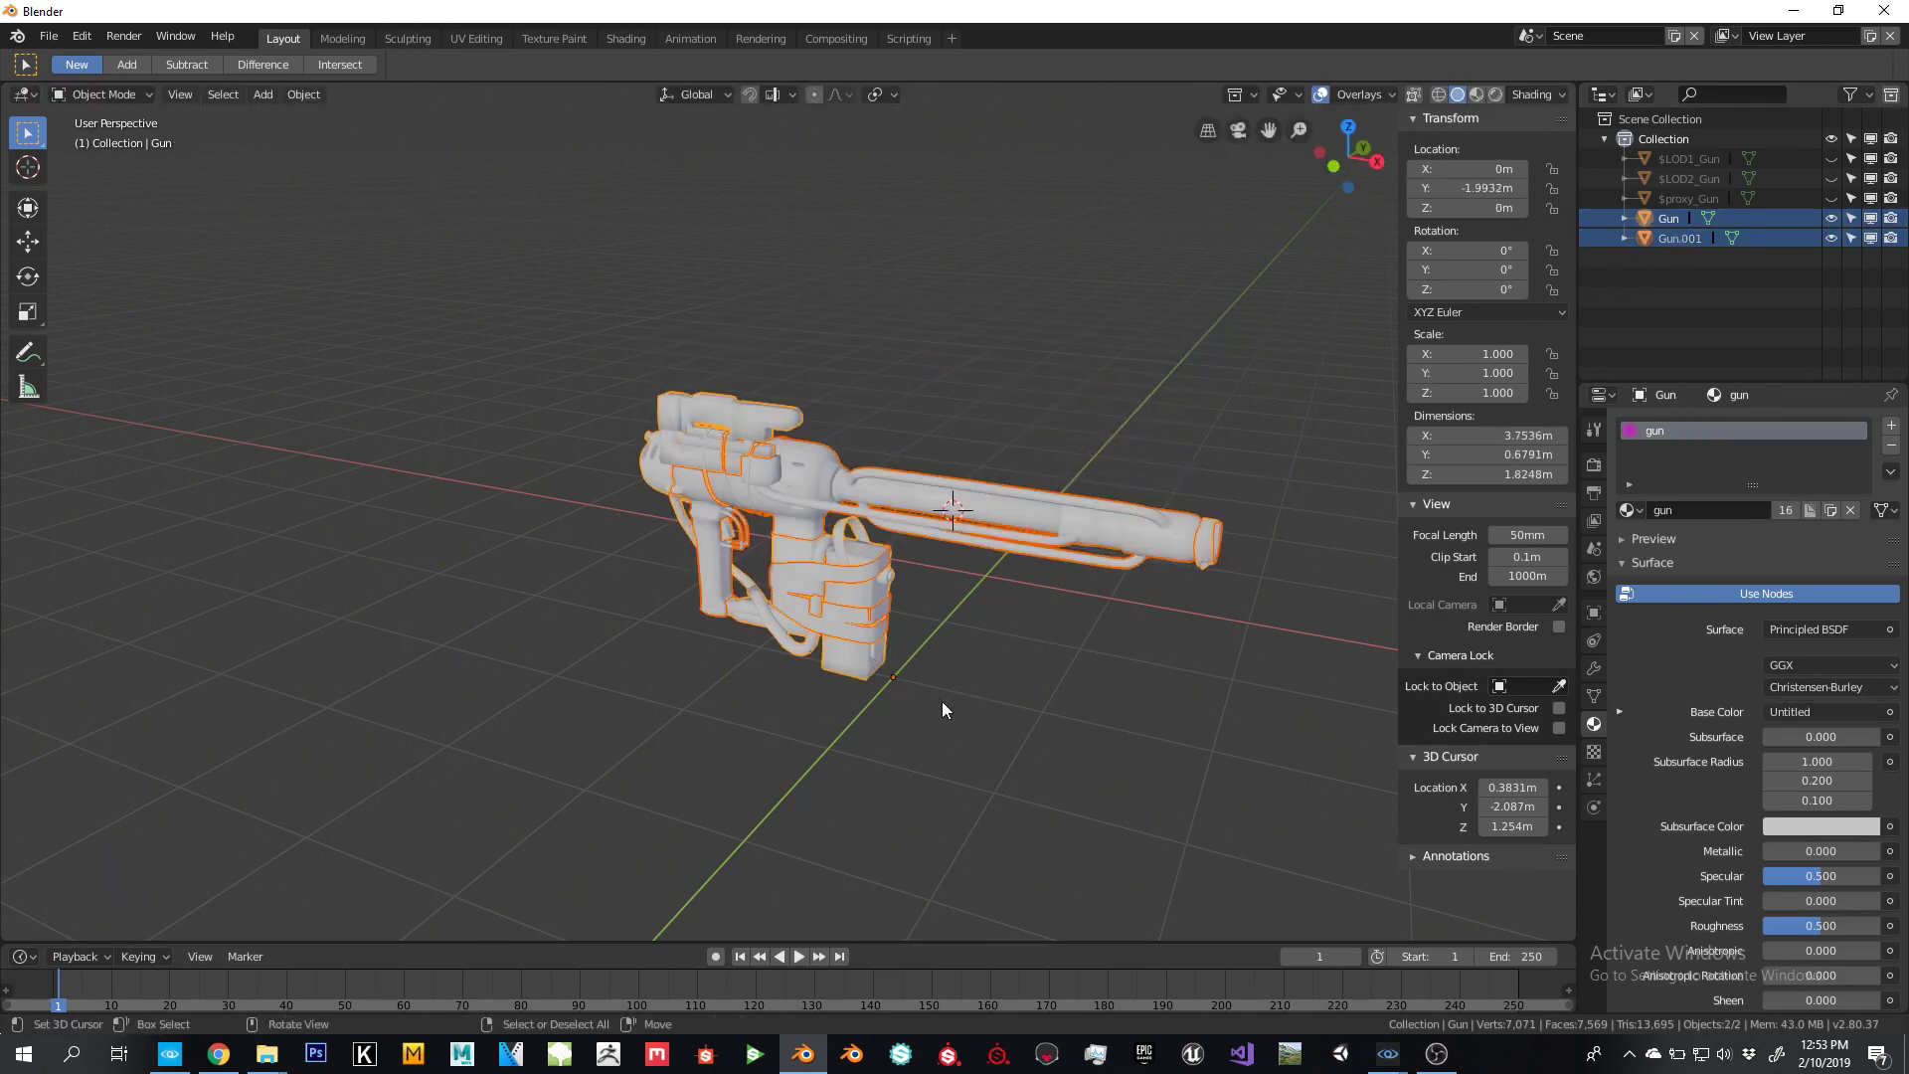
{"action": "key", "text": "ctrl+j"}
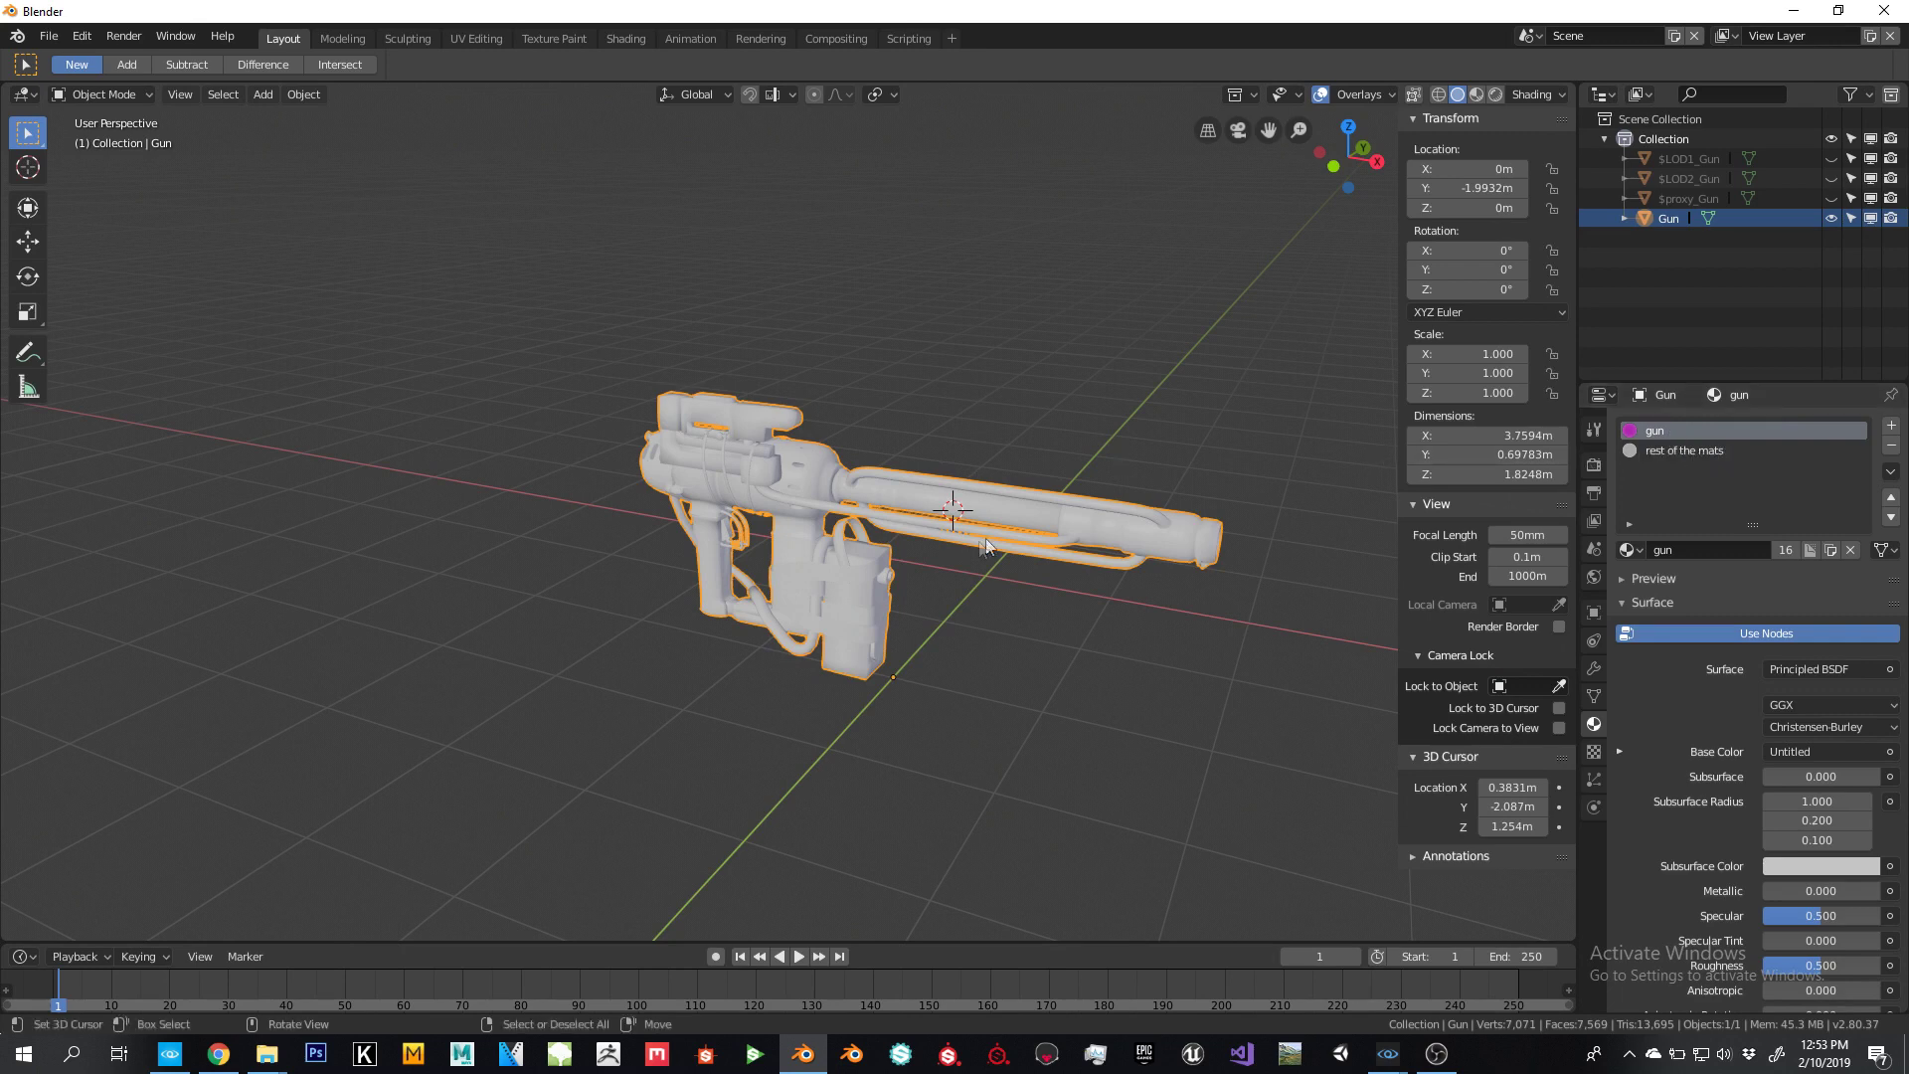
Unhide $LOD1_Gun, $LOD2_Gun and $proxy_Gun, and select all objects in the scene
{"action": "left_click_drag", "start_coordinate": [1830, 199], "coordinate": [1832, 159]}
{"action": "left_click_drag", "start_coordinate": [1688, 159], "coordinate": [1663, 248]}
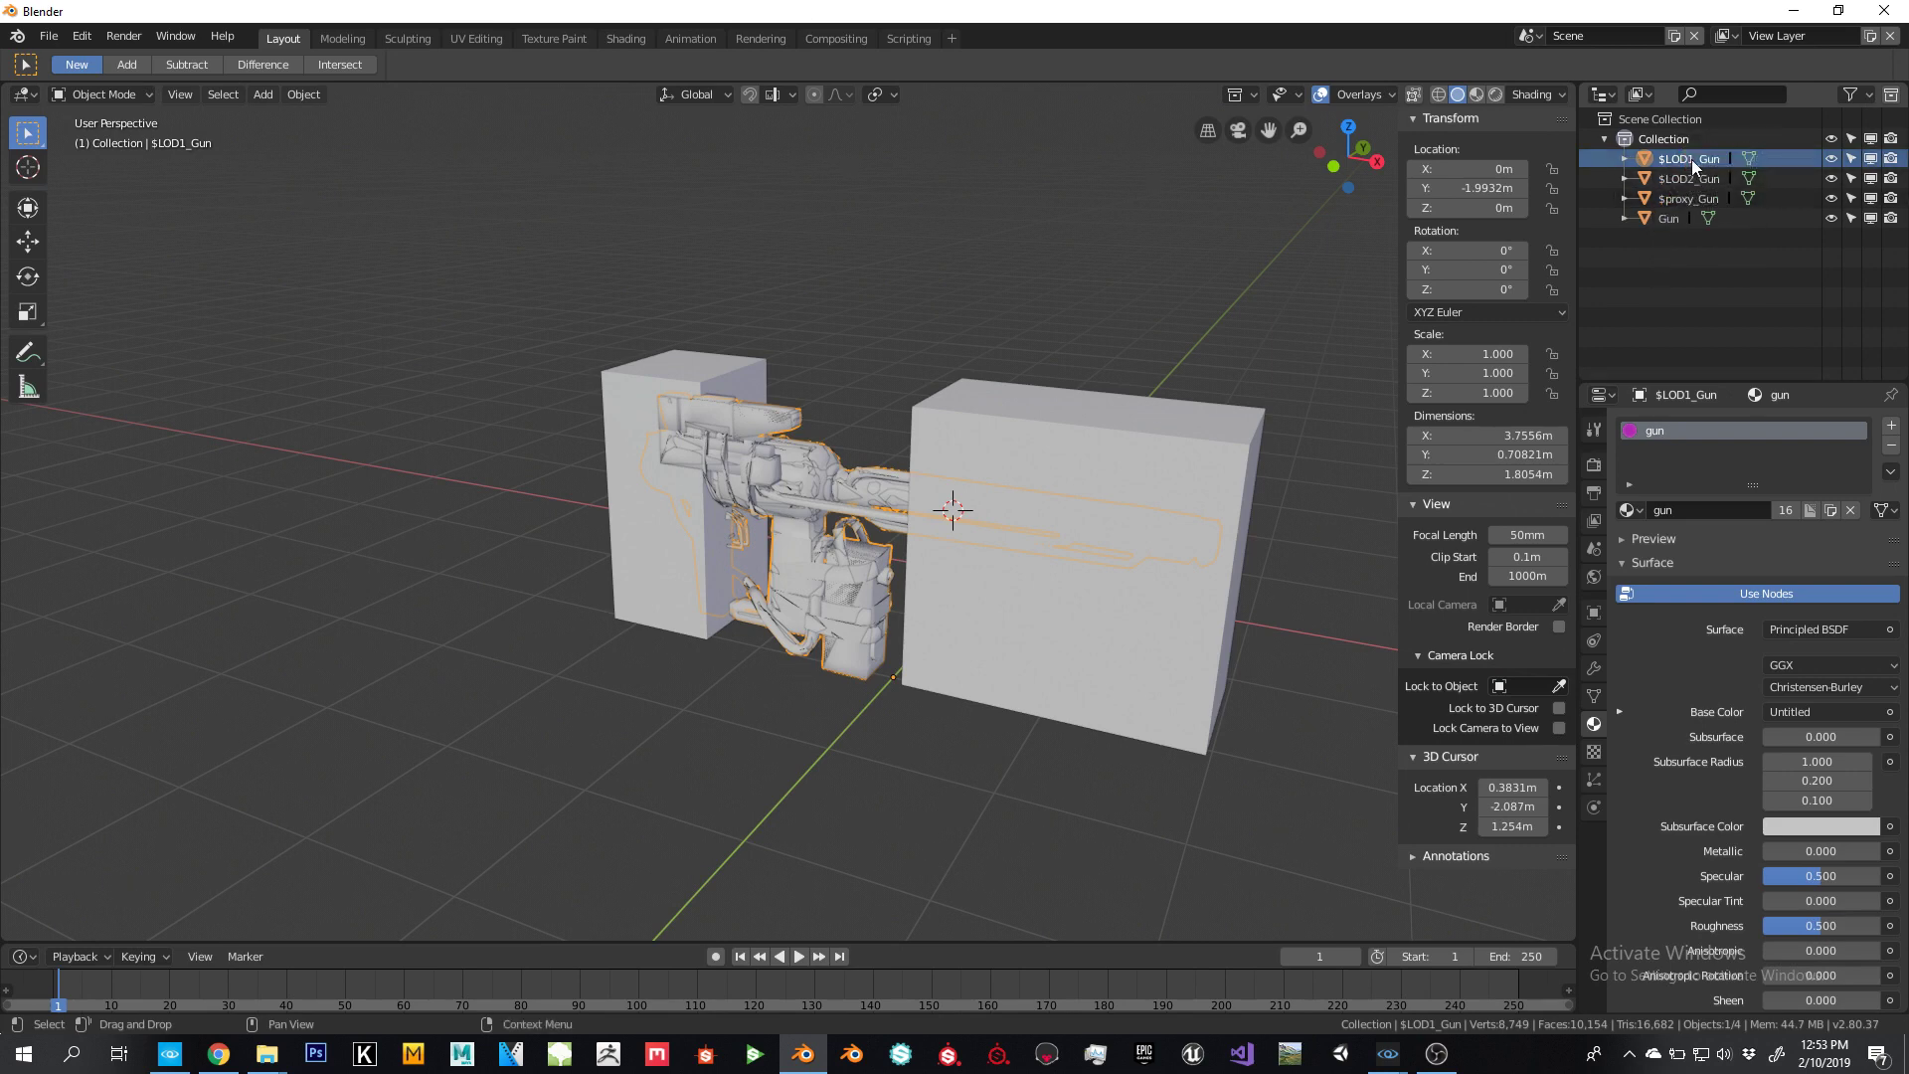
{"action": "scroll", "coordinate": [912, 390], "scroll_direction": "down", "scroll_amount": 4}
{"action": "scroll", "coordinate": [925, 408], "scroll_direction": "up", "scroll_amount": 4}
{"action": "key", "text": "a"}
{"action": "scroll", "coordinate": [935, 416], "scroll_direction": "down", "scroll_amount": 3}
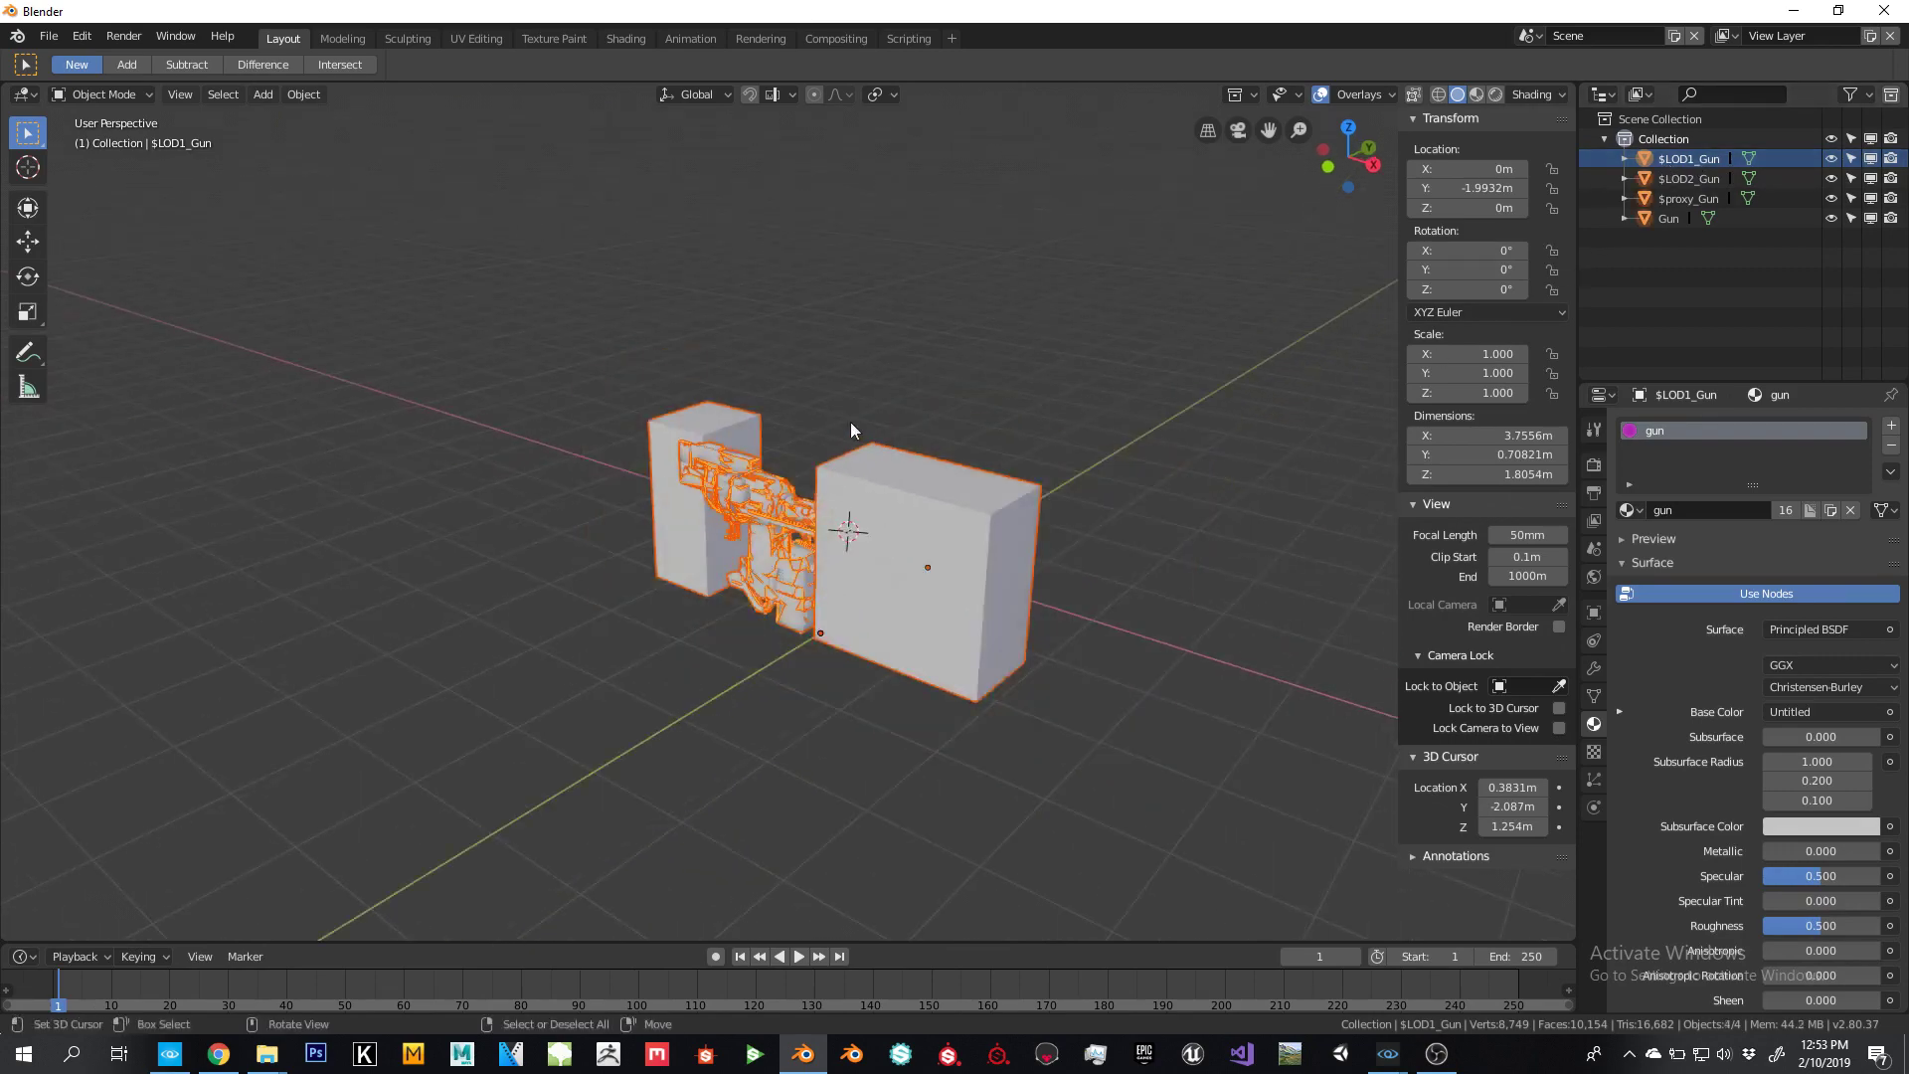
Export the selected objects as FBX under the file name "cryengine full_thistimeforyoutube well a fix.fbx" in the tutorials folder
{"action": "left_click", "coordinate": [47, 36]}
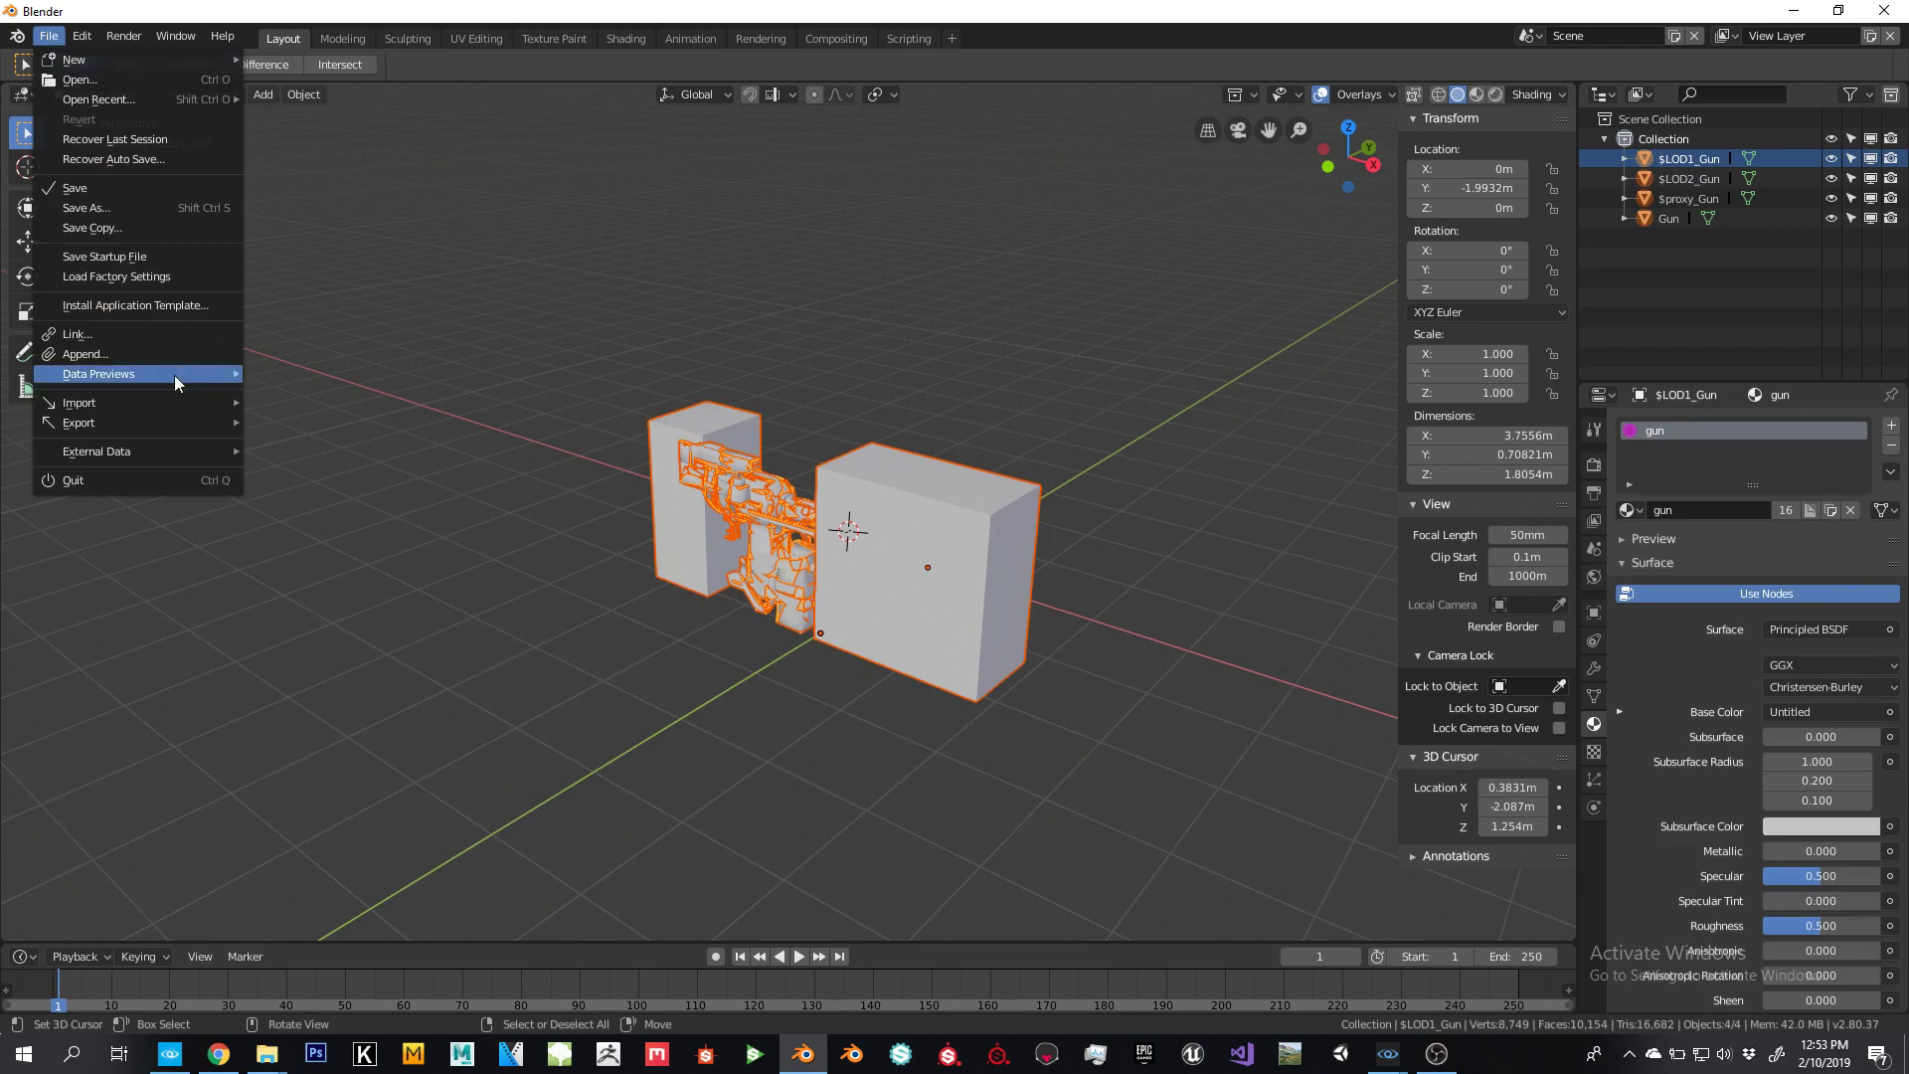
{"action": "mouse_move", "coordinate": [159, 422]}
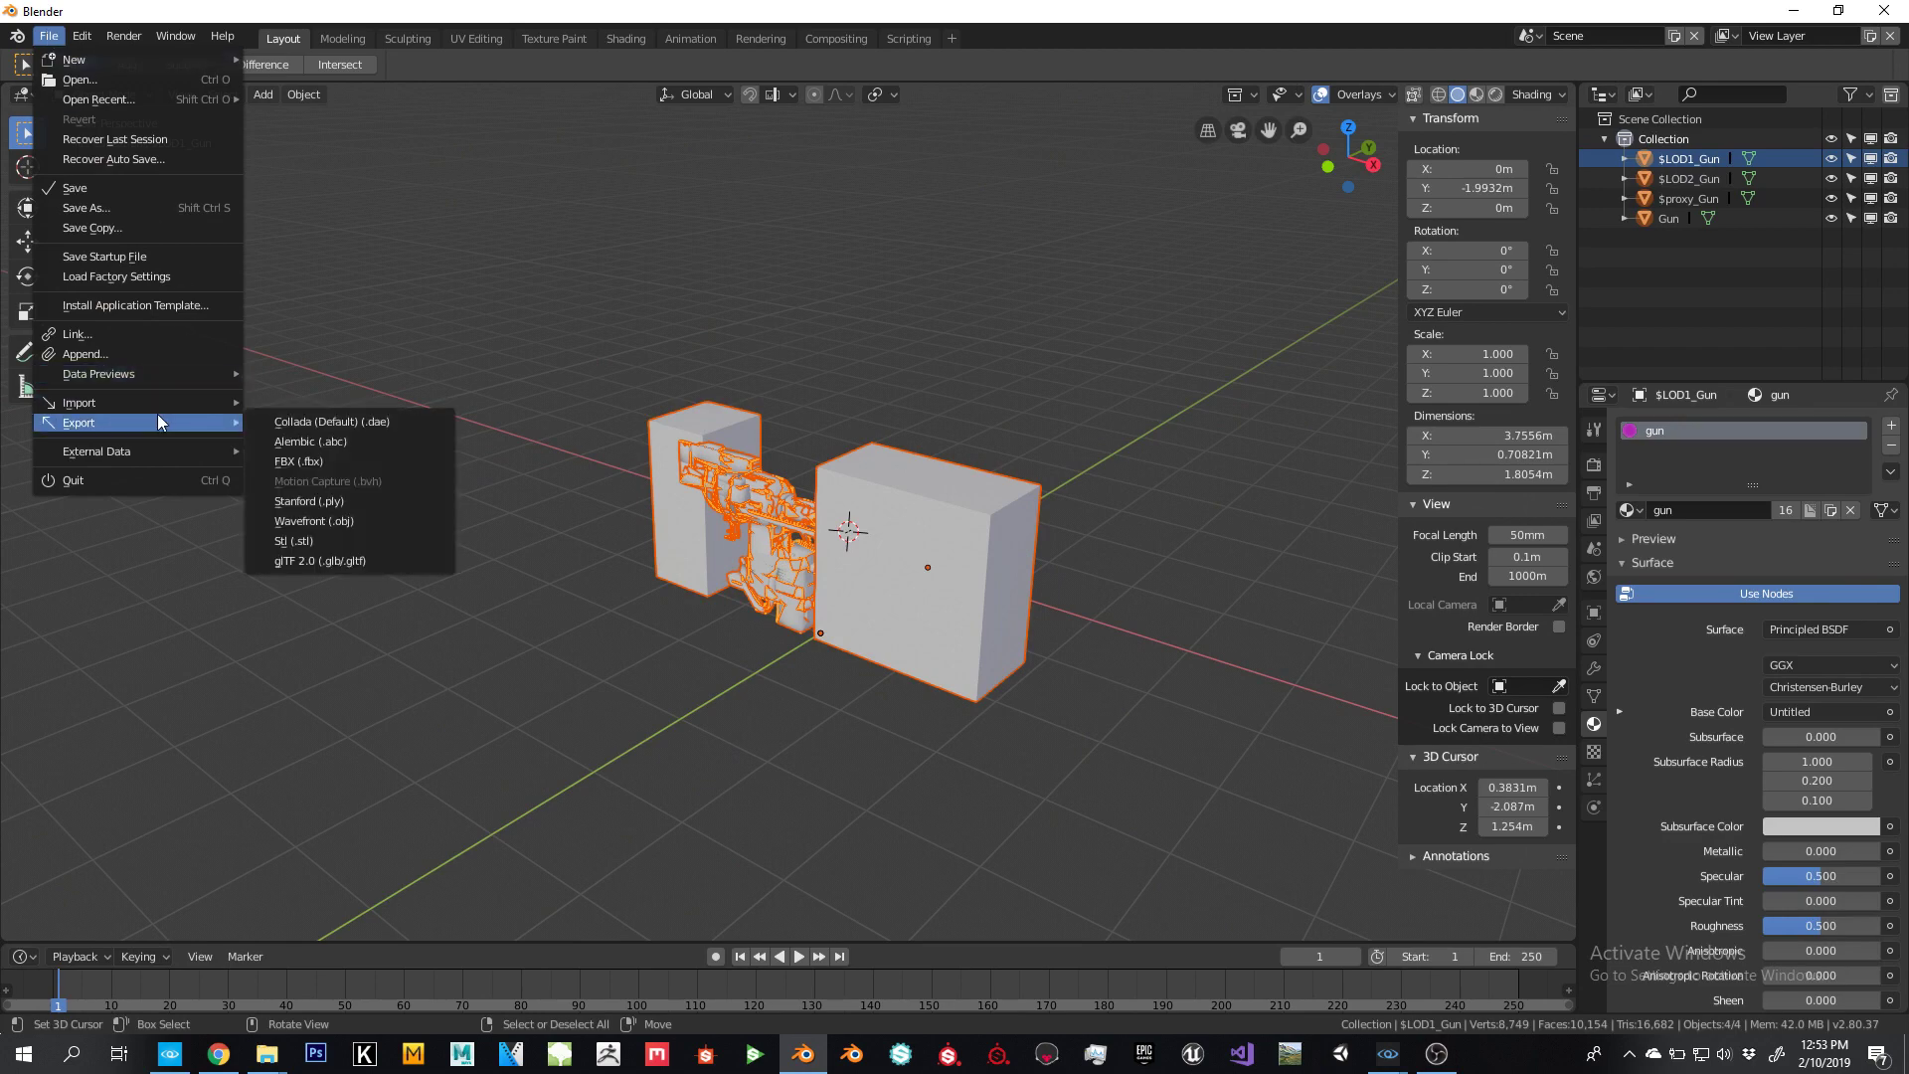
{"action": "left_click", "coordinate": [320, 462]}
{"action": "left_click", "coordinate": [419, 143]}
{"action": "left_click", "coordinate": [419, 142]}
{"action": "type", "text": "well a "}
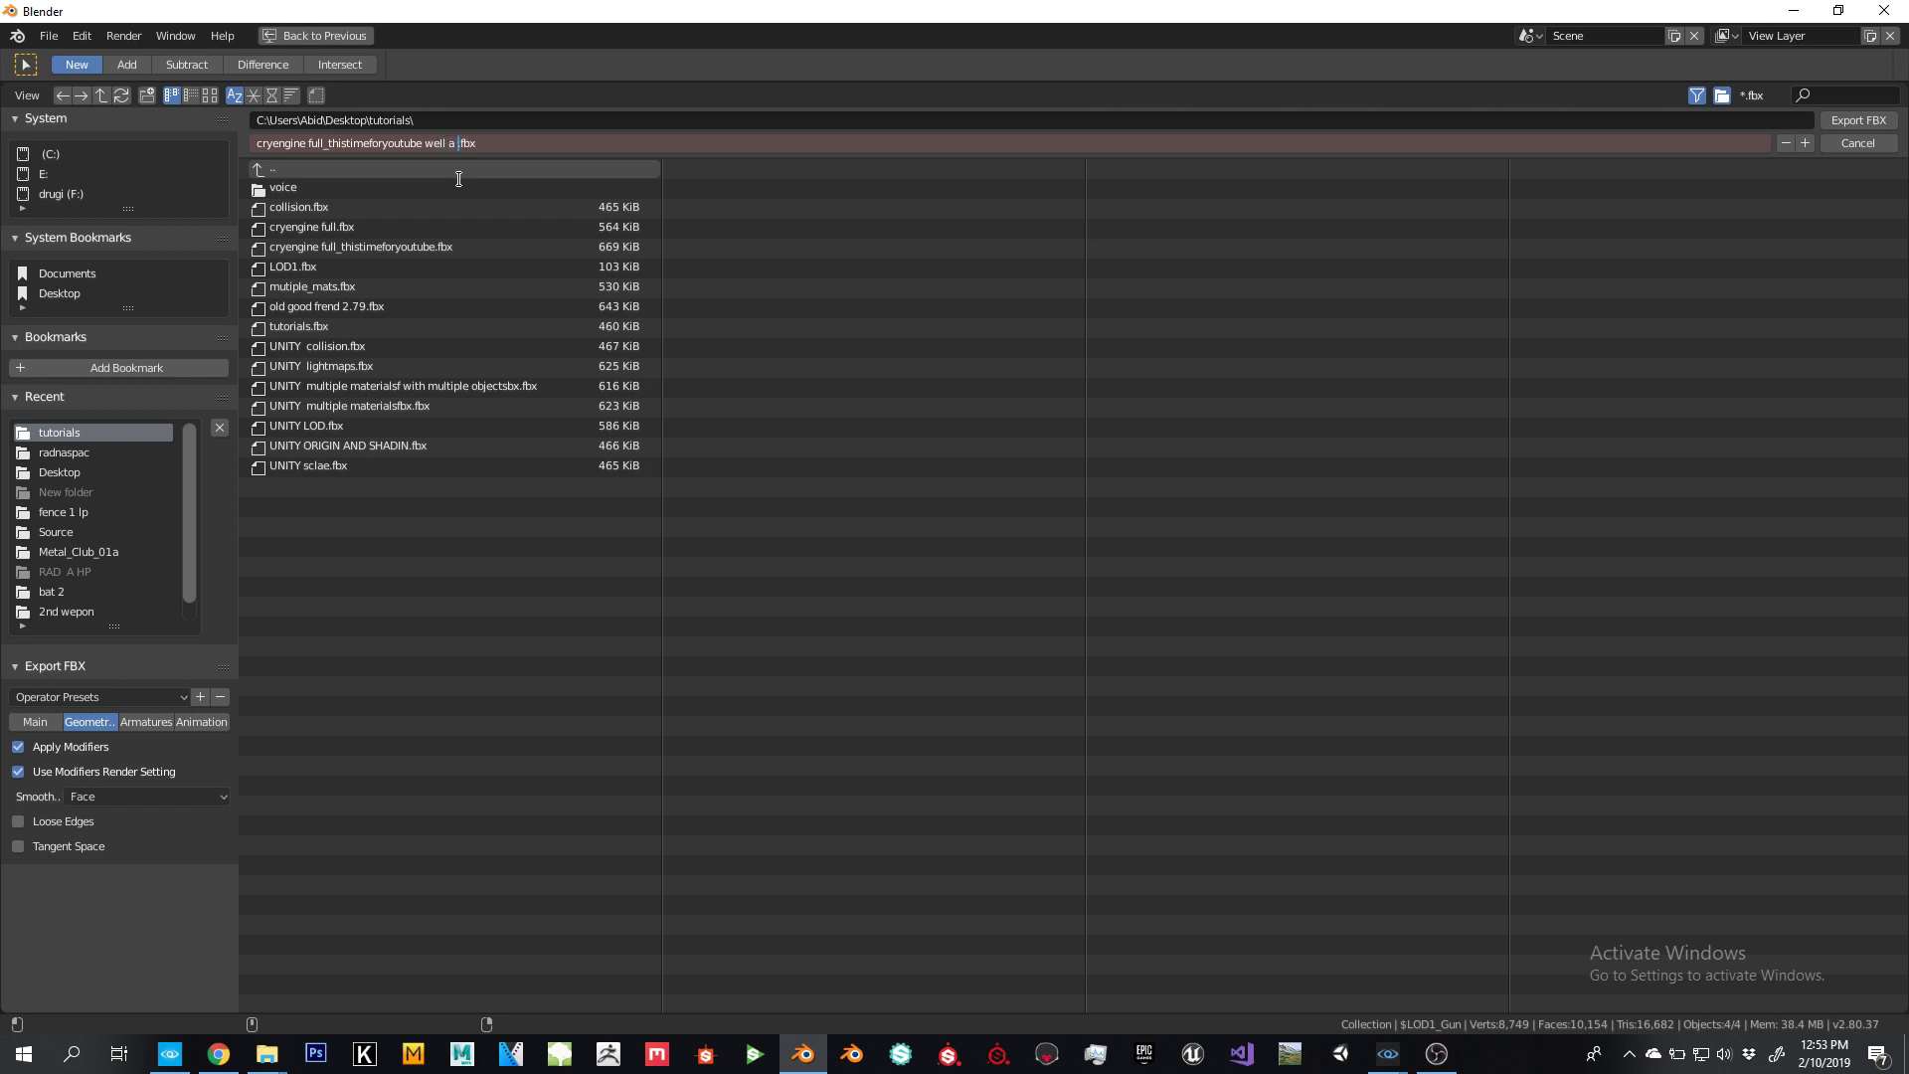
{"action": "type", "text": "fix"}
{"action": "key", "text": "Return"}
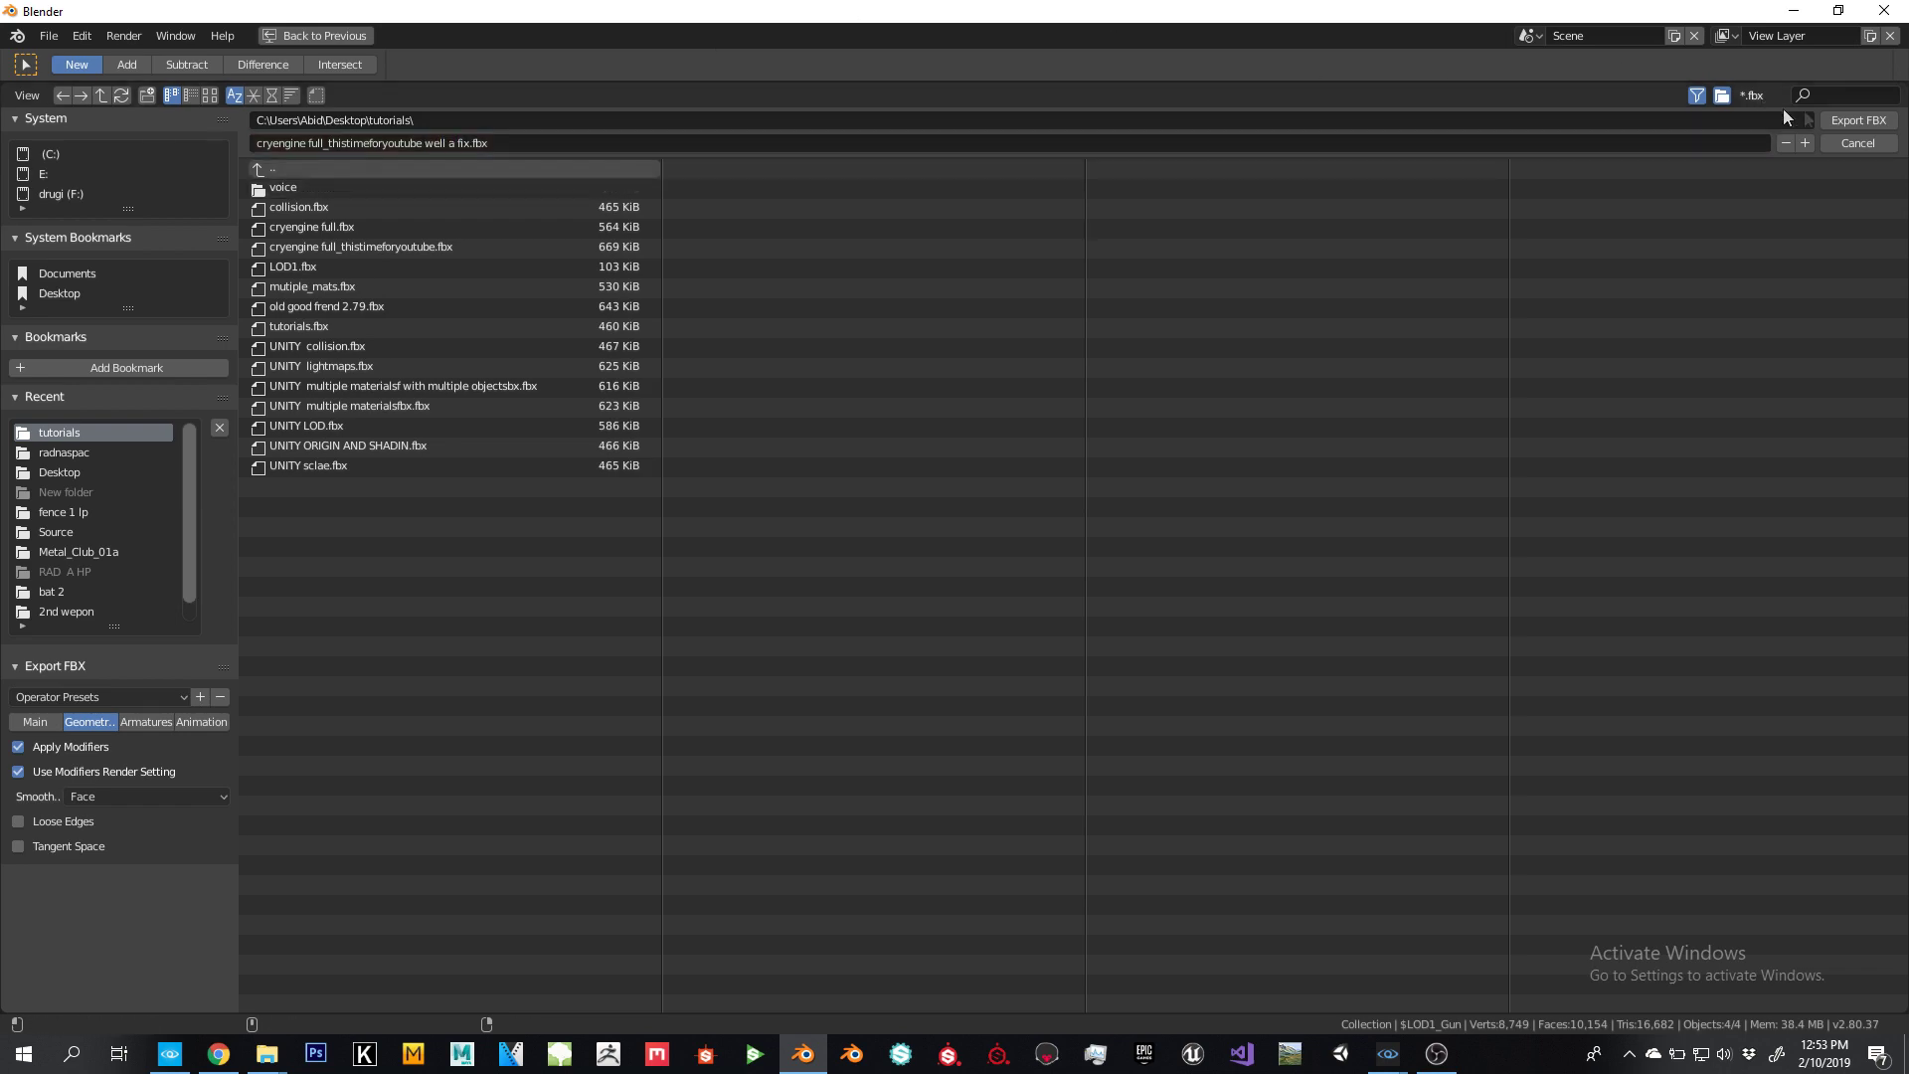
{"action": "left_click", "coordinate": [1830, 117]}
Switch to CRYENGINE Sandbox and load "cryengine full_thistimeforyoutube well a fix" from the tutorials folder into the FBX mesh importer
{"action": "mouse_move", "coordinate": [1397, 1057]}
{"action": "left_click", "coordinate": [1292, 954]}
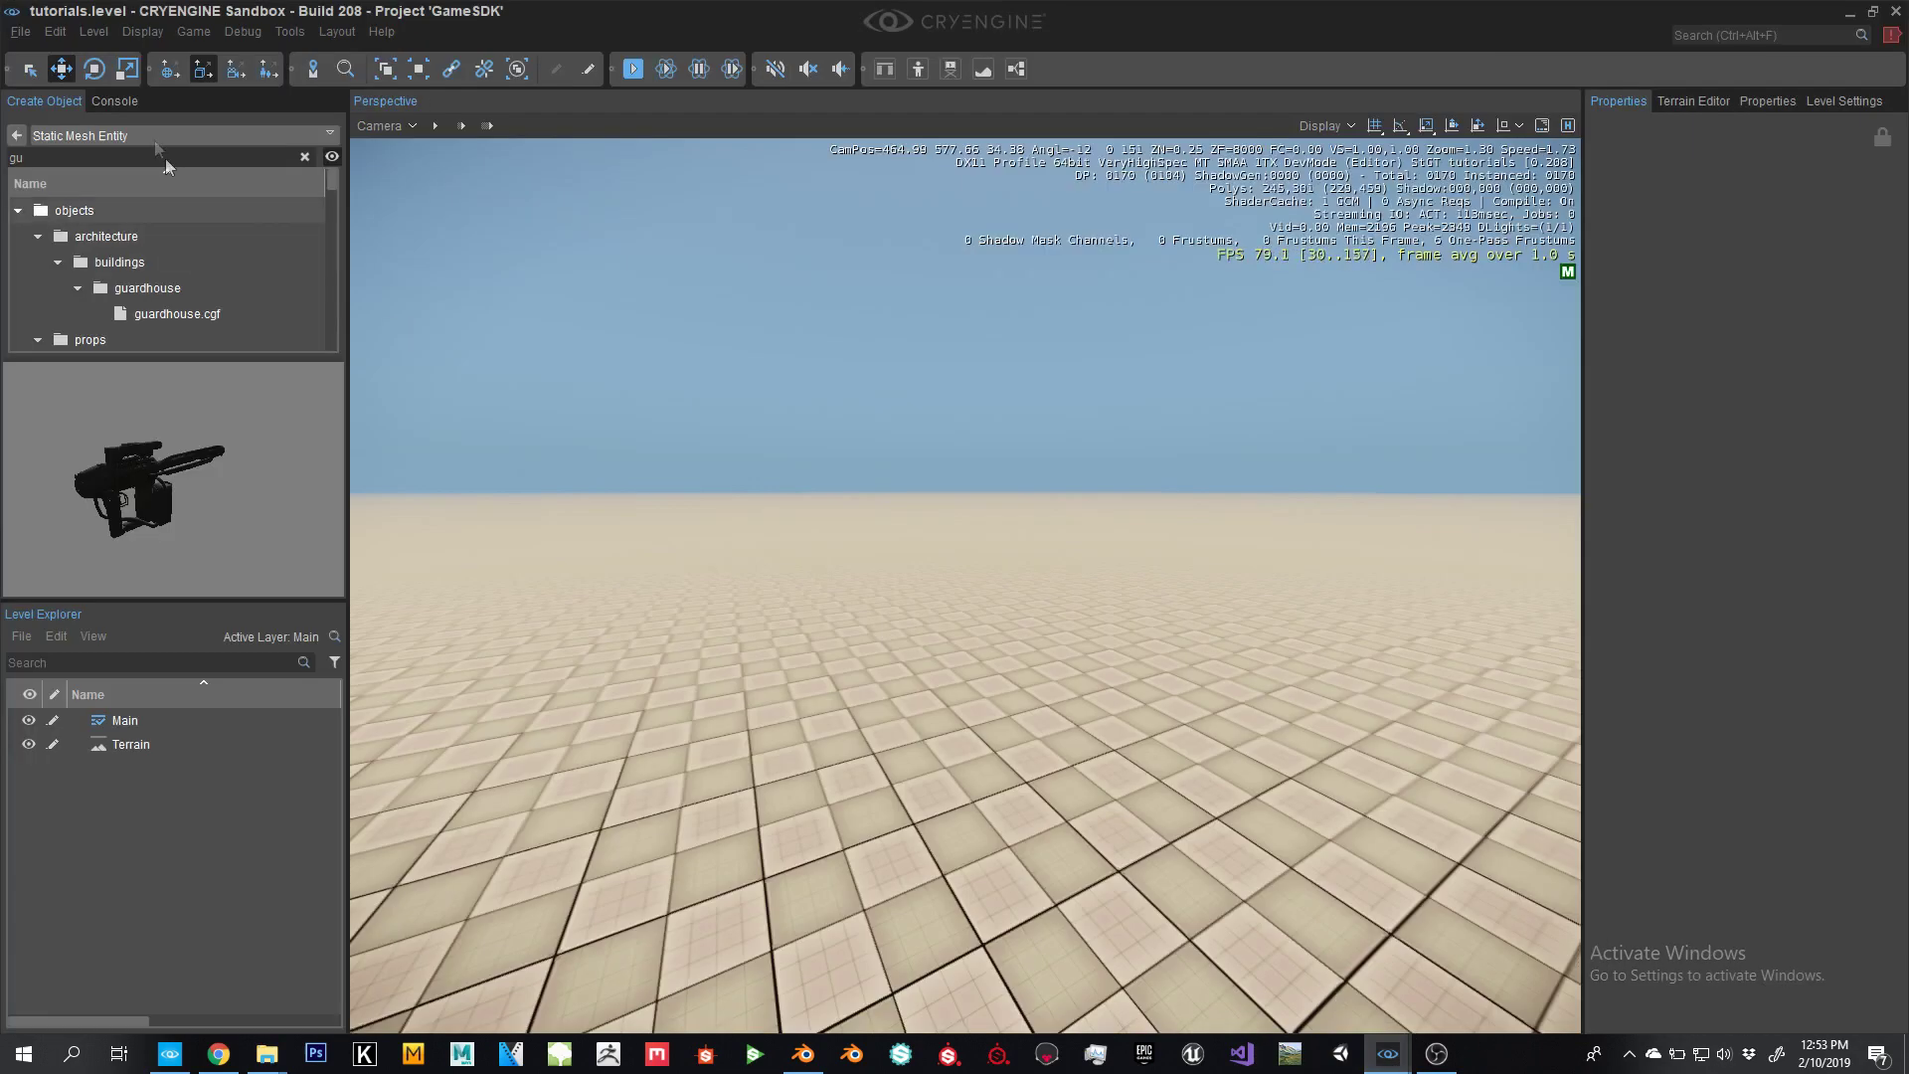
{"action": "left_click", "coordinate": [291, 32]}
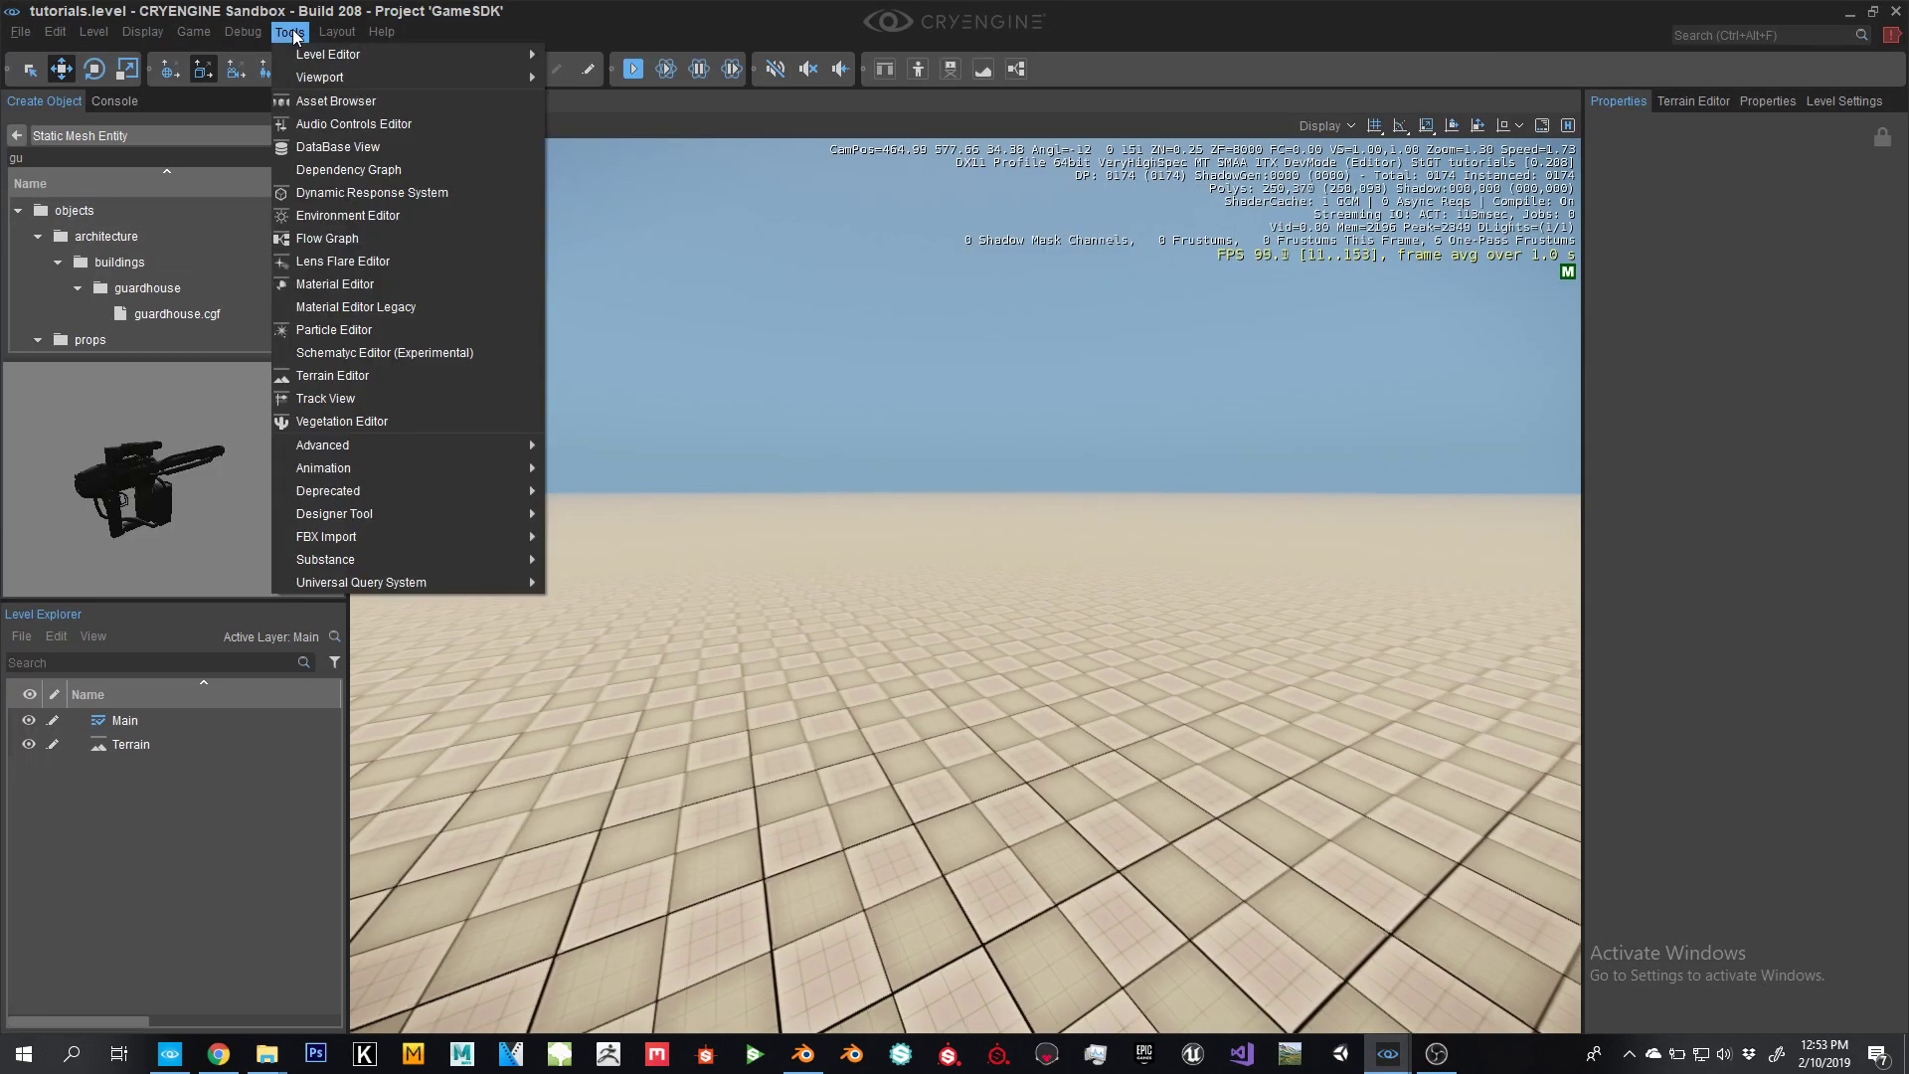
{"action": "mouse_move", "coordinate": [361, 538]}
{"action": "left_click", "coordinate": [582, 555]}
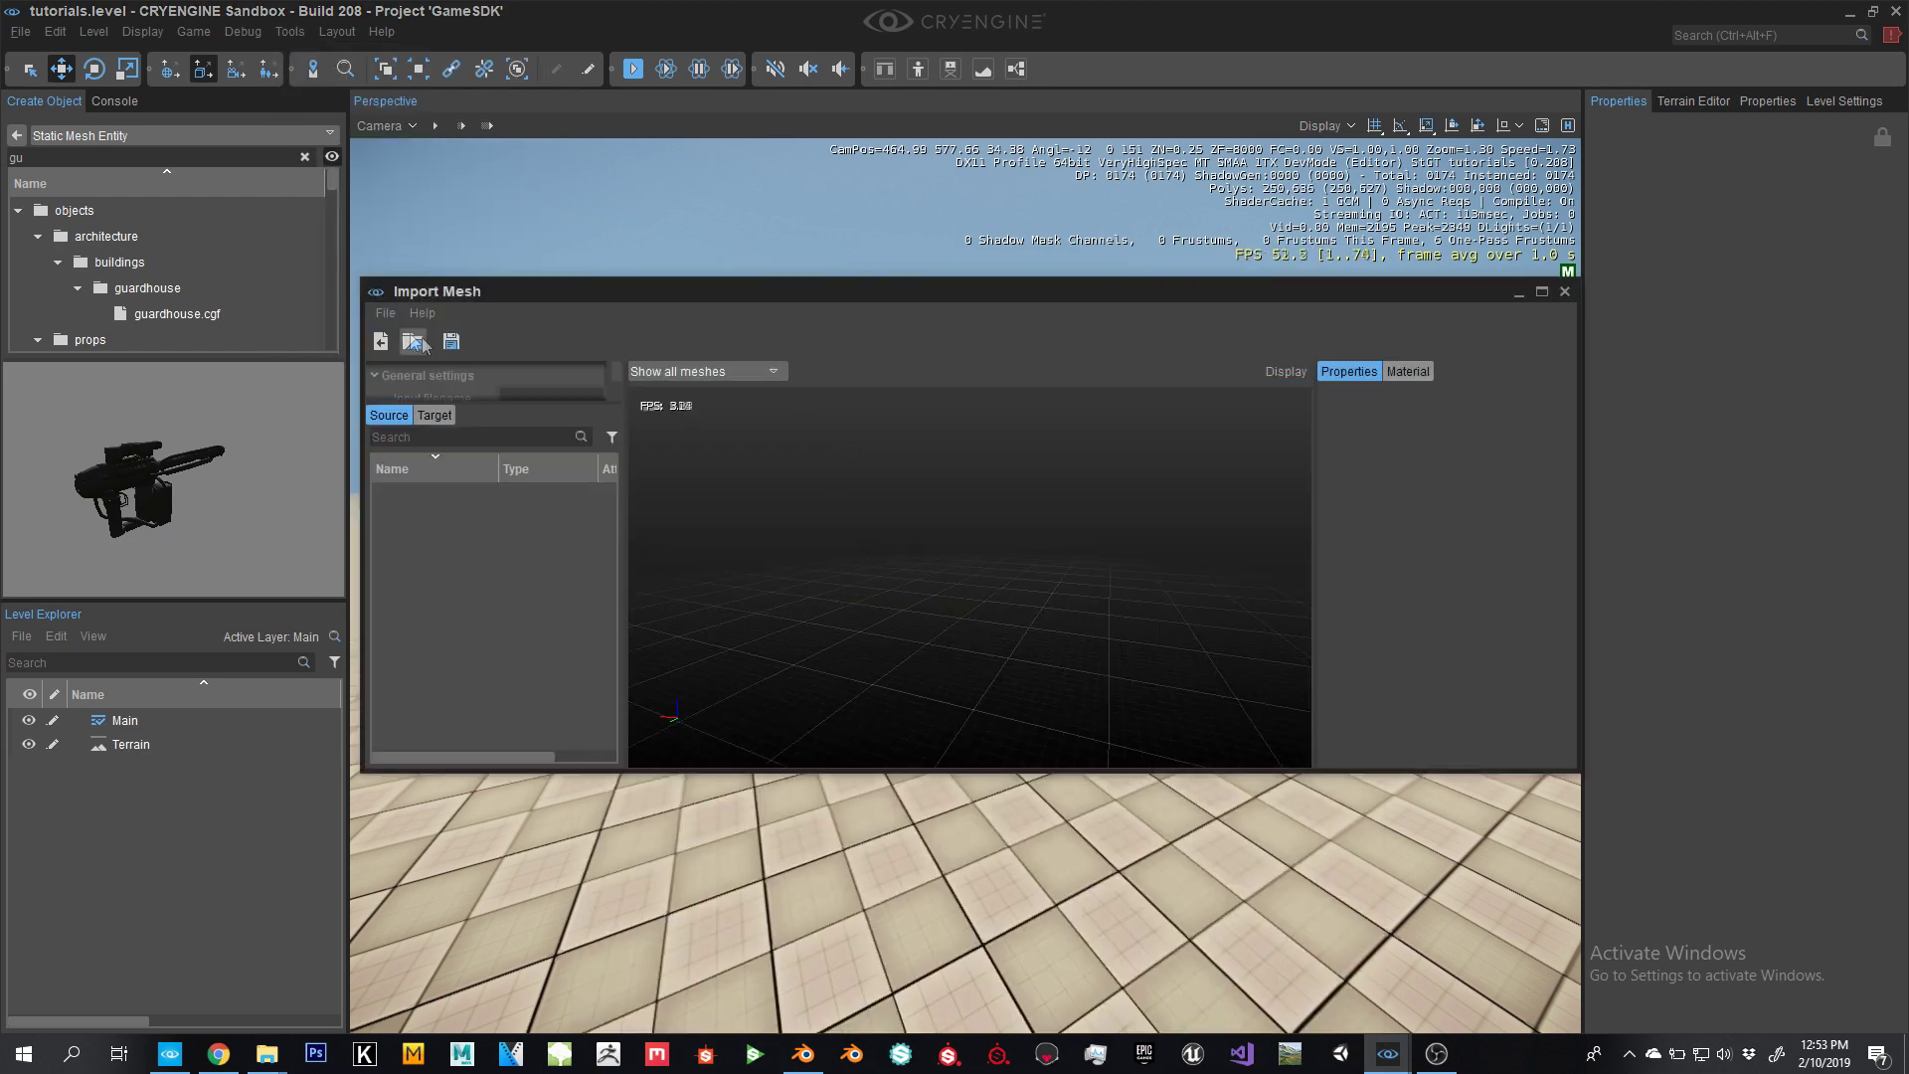
{"action": "left_click", "coordinate": [386, 312]}
{"action": "left_click", "coordinate": [405, 334]}
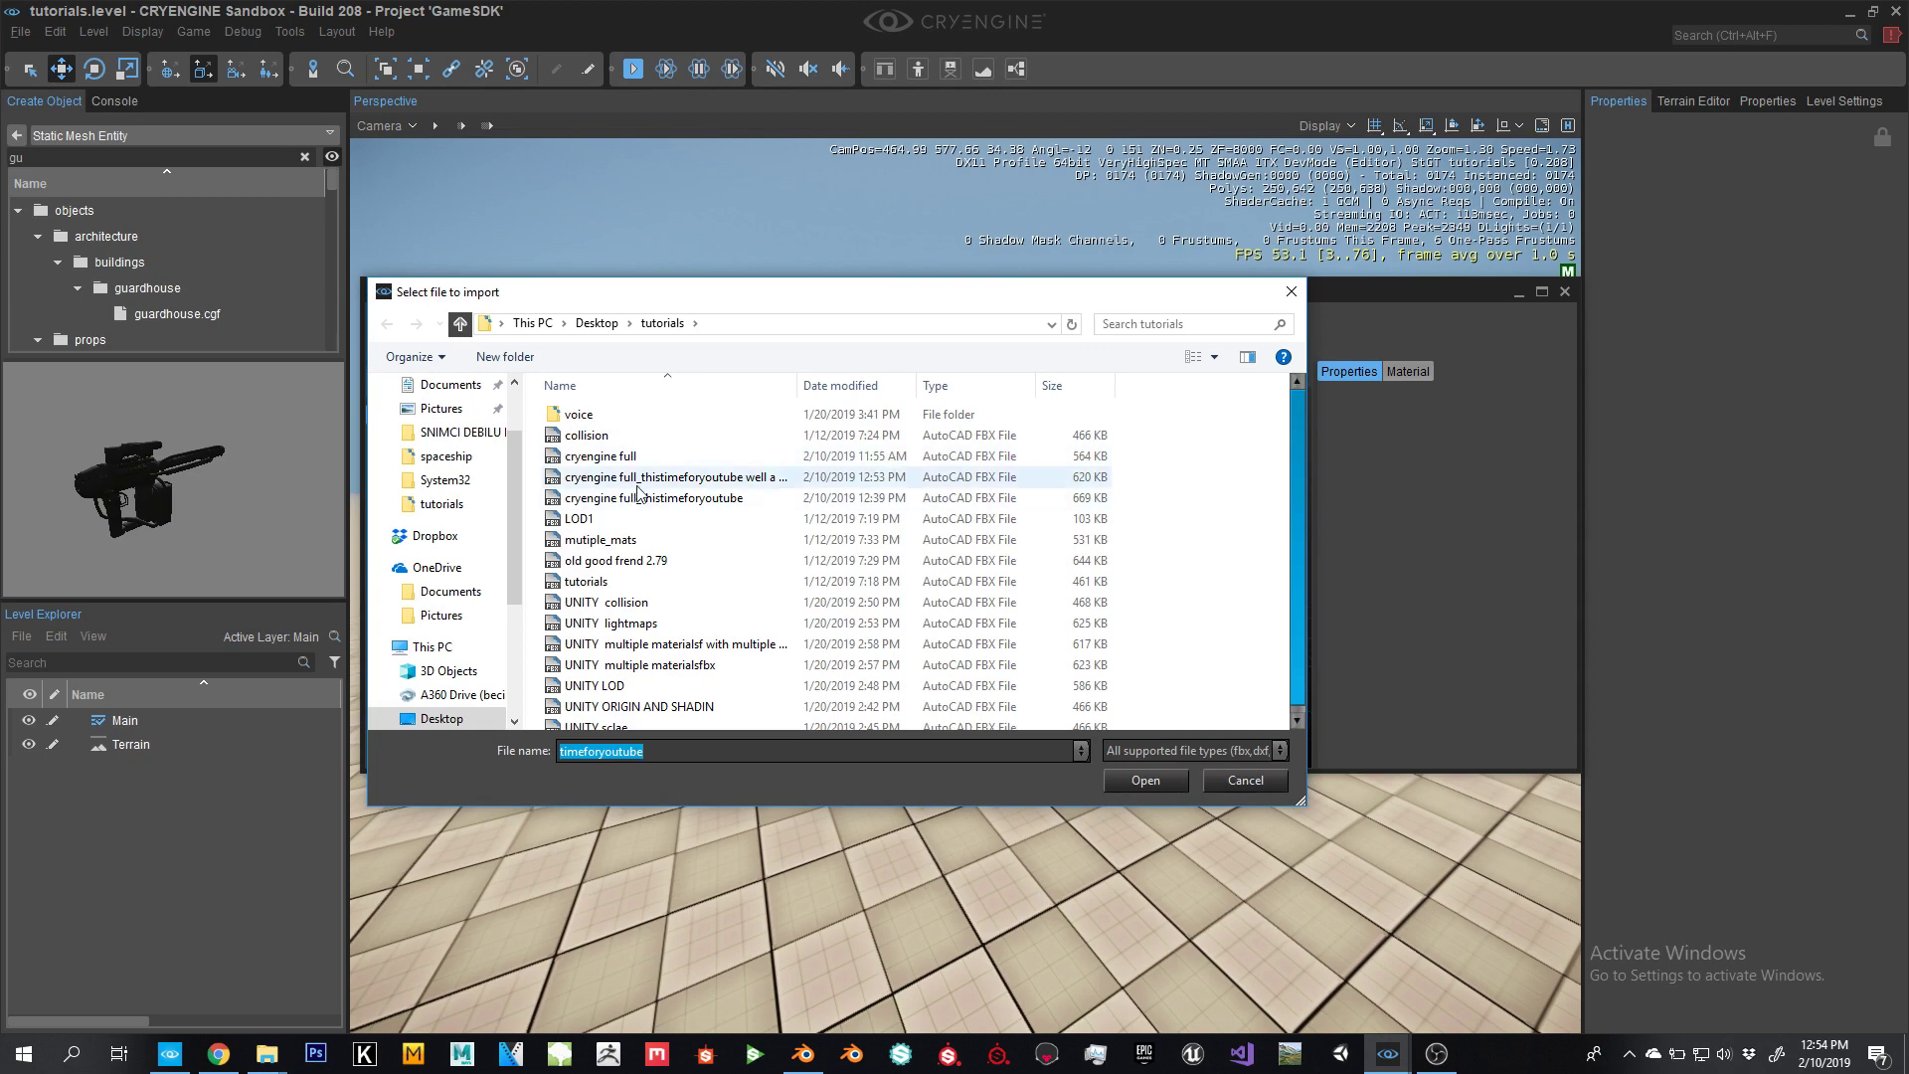
{"action": "left_click", "coordinate": [637, 483]}
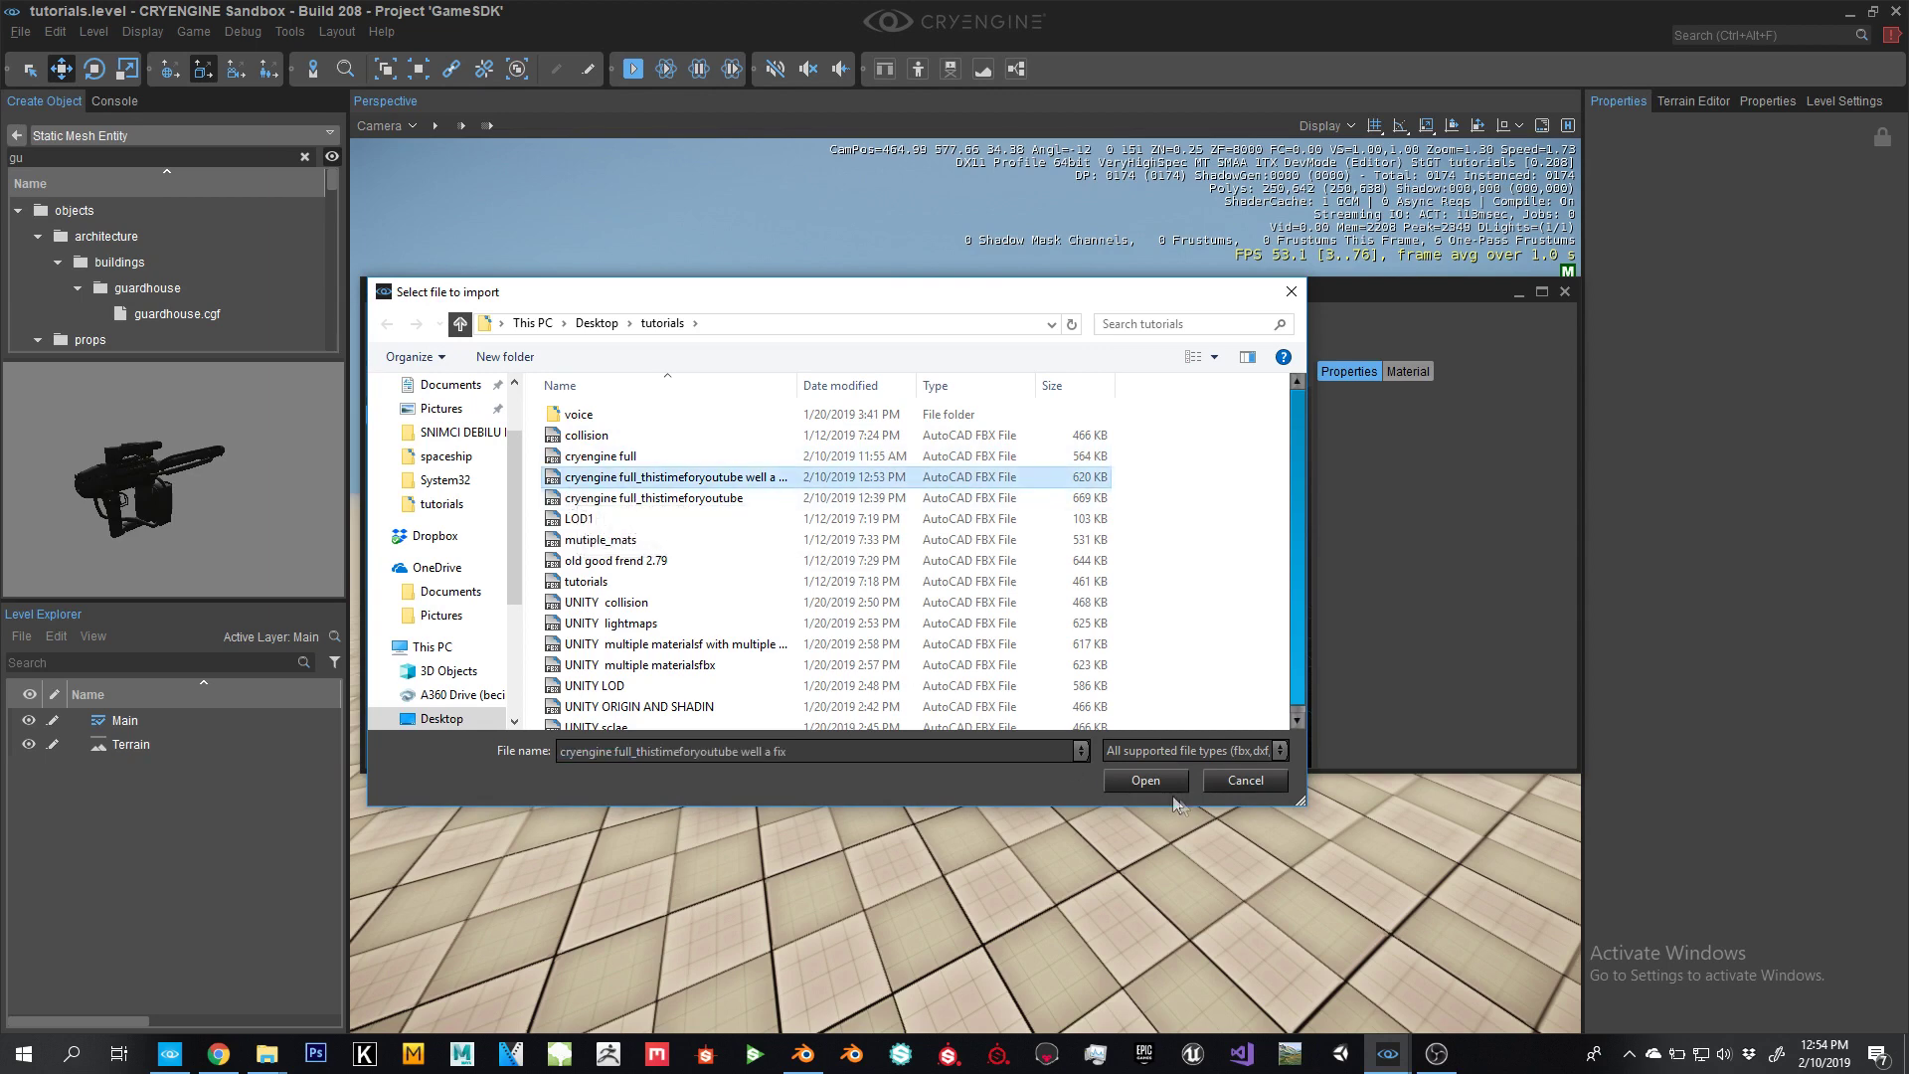
{"action": "left_click", "coordinate": [1146, 781]}
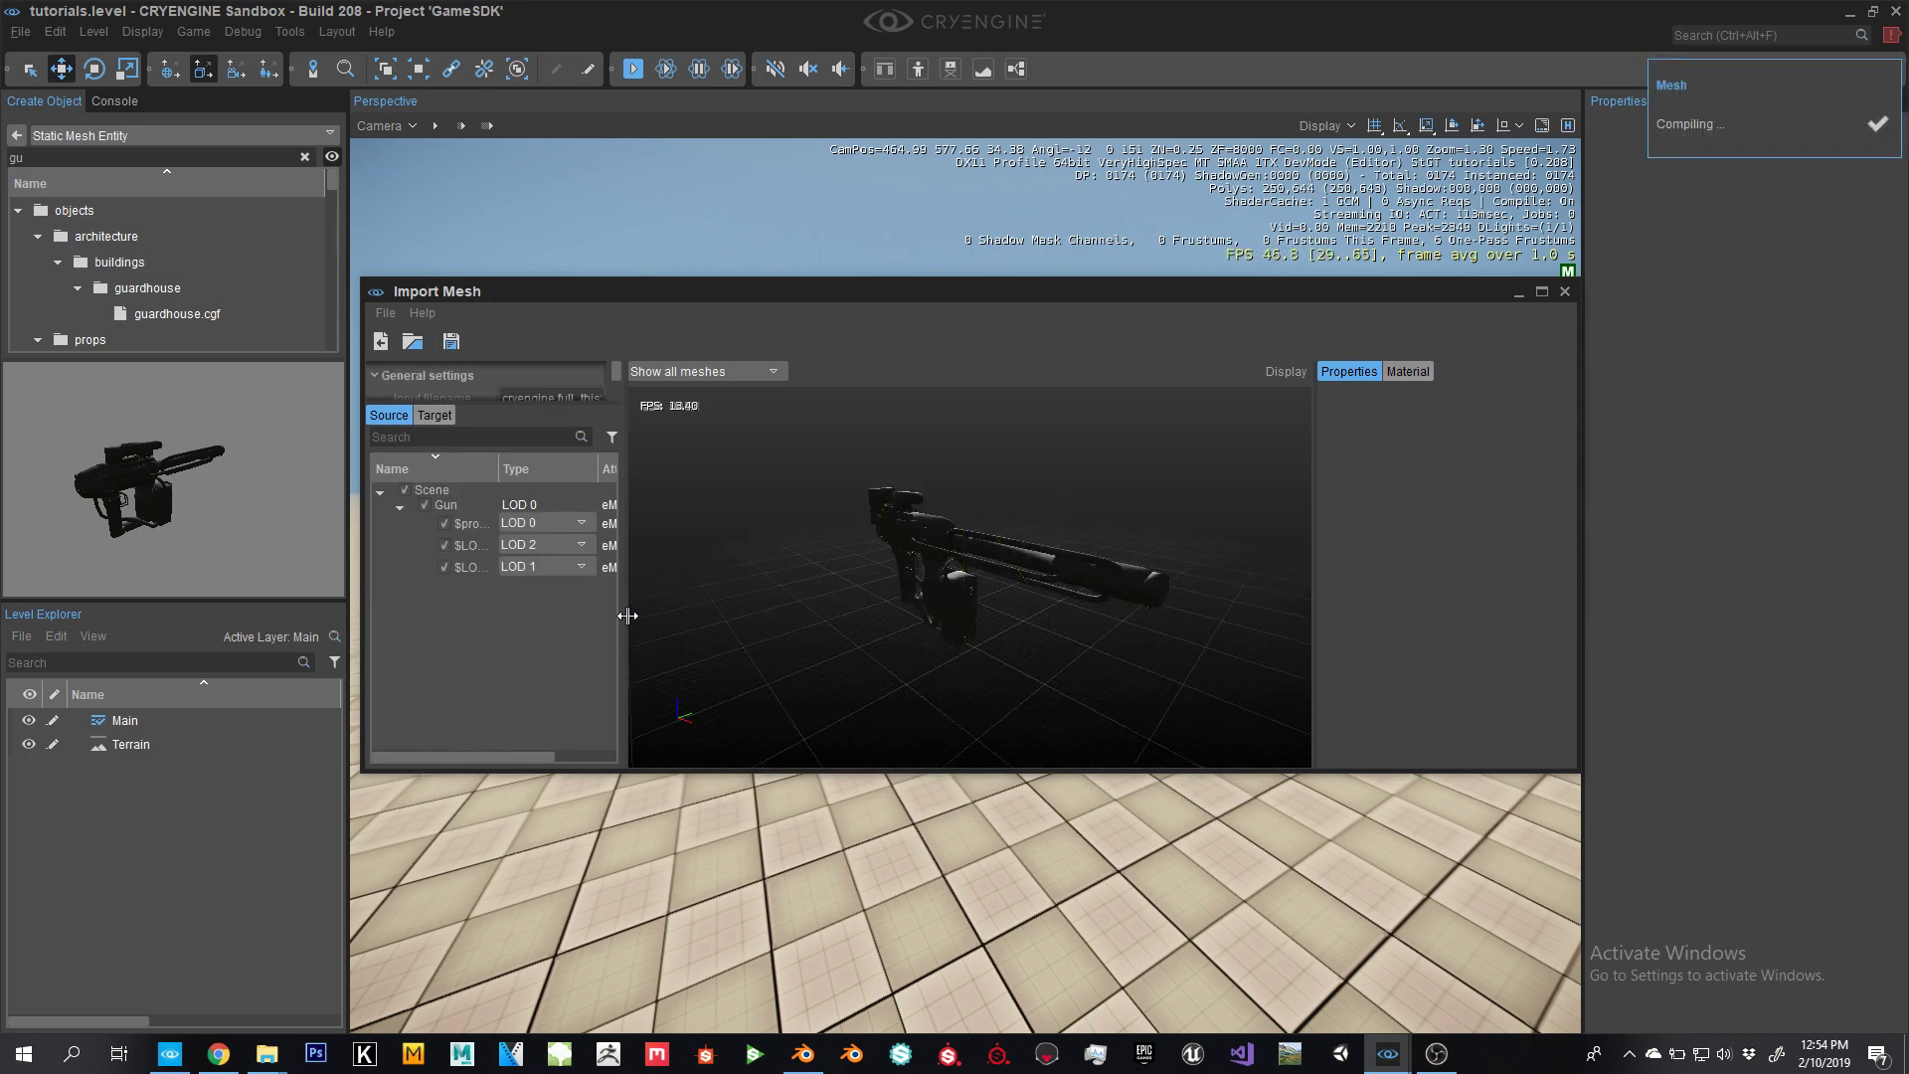
Widen the source node list and its name column, and set the $proxy_Gun node's type to Physics Proxy
{"action": "left_click_drag", "start_coordinate": [626, 616], "coordinate": [802, 629]}
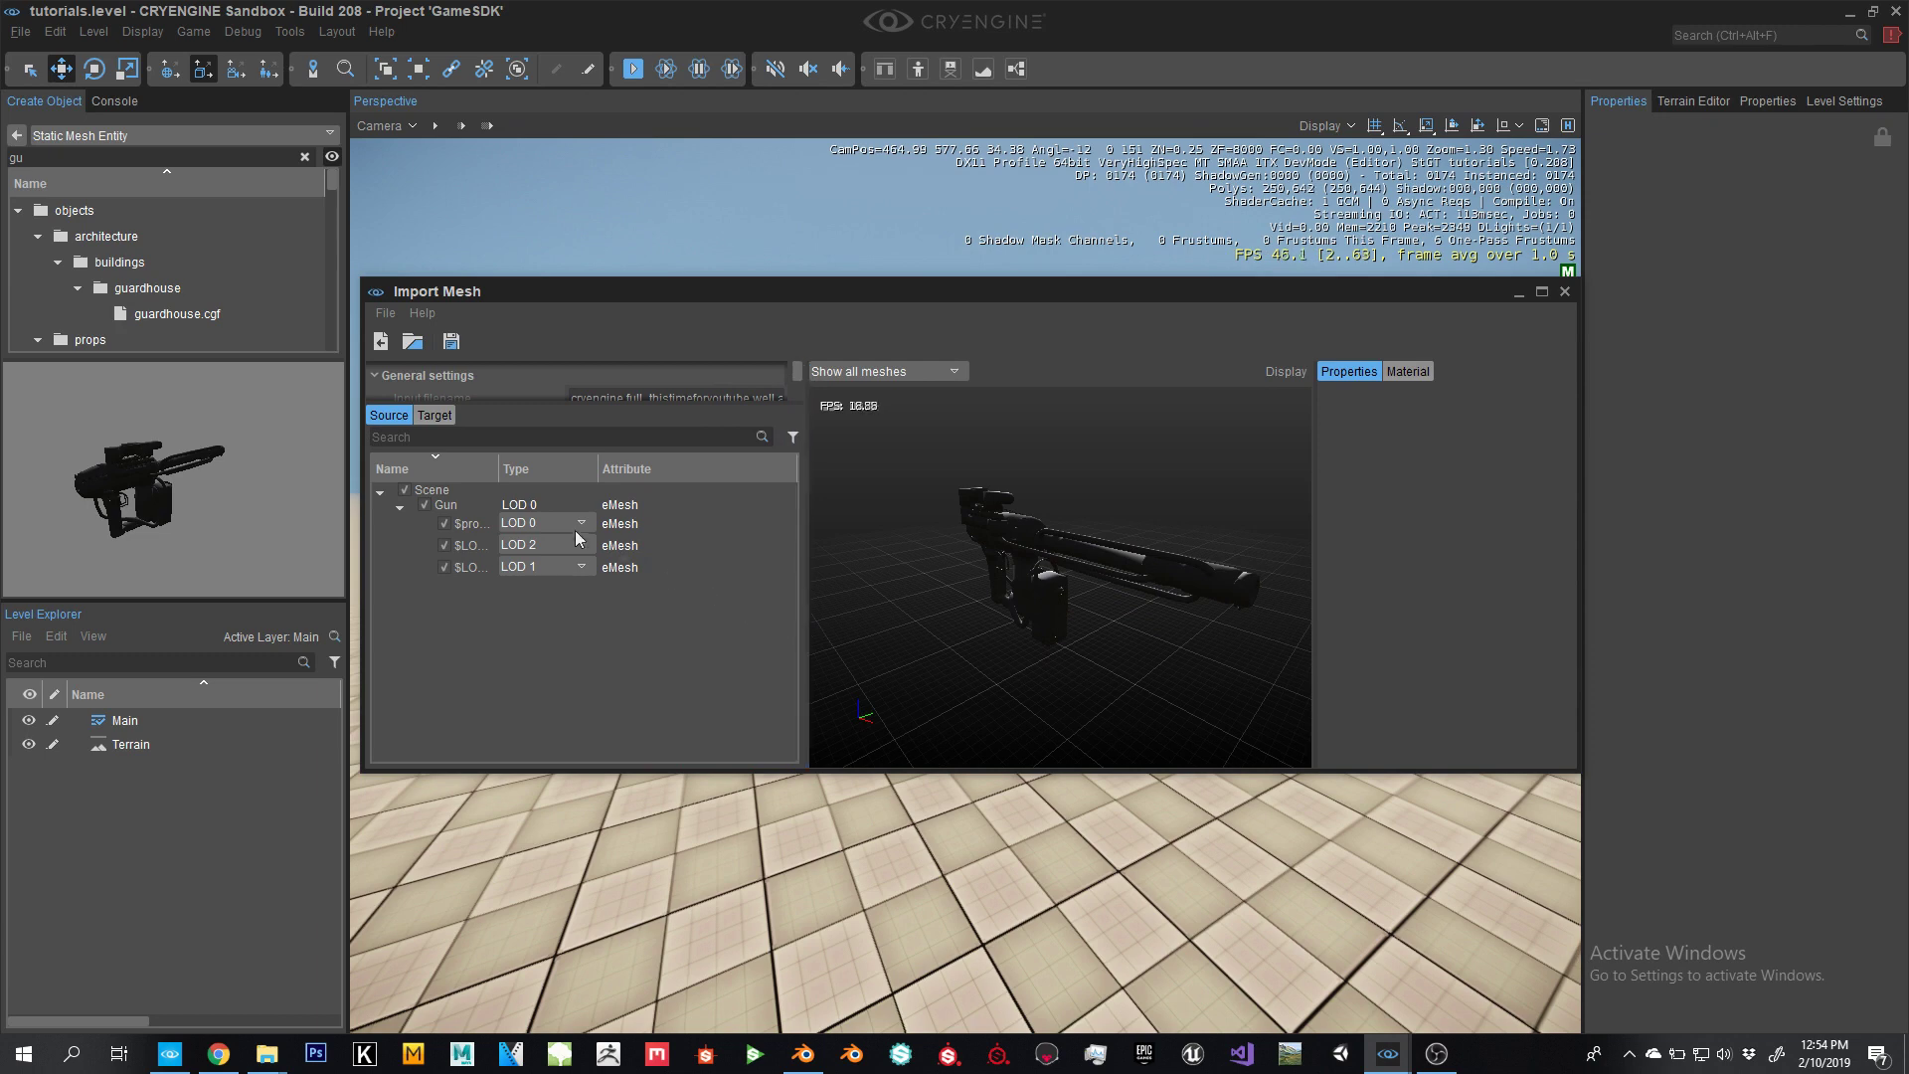
{"action": "left_click_drag", "start_coordinate": [500, 468], "coordinate": [596, 468]}
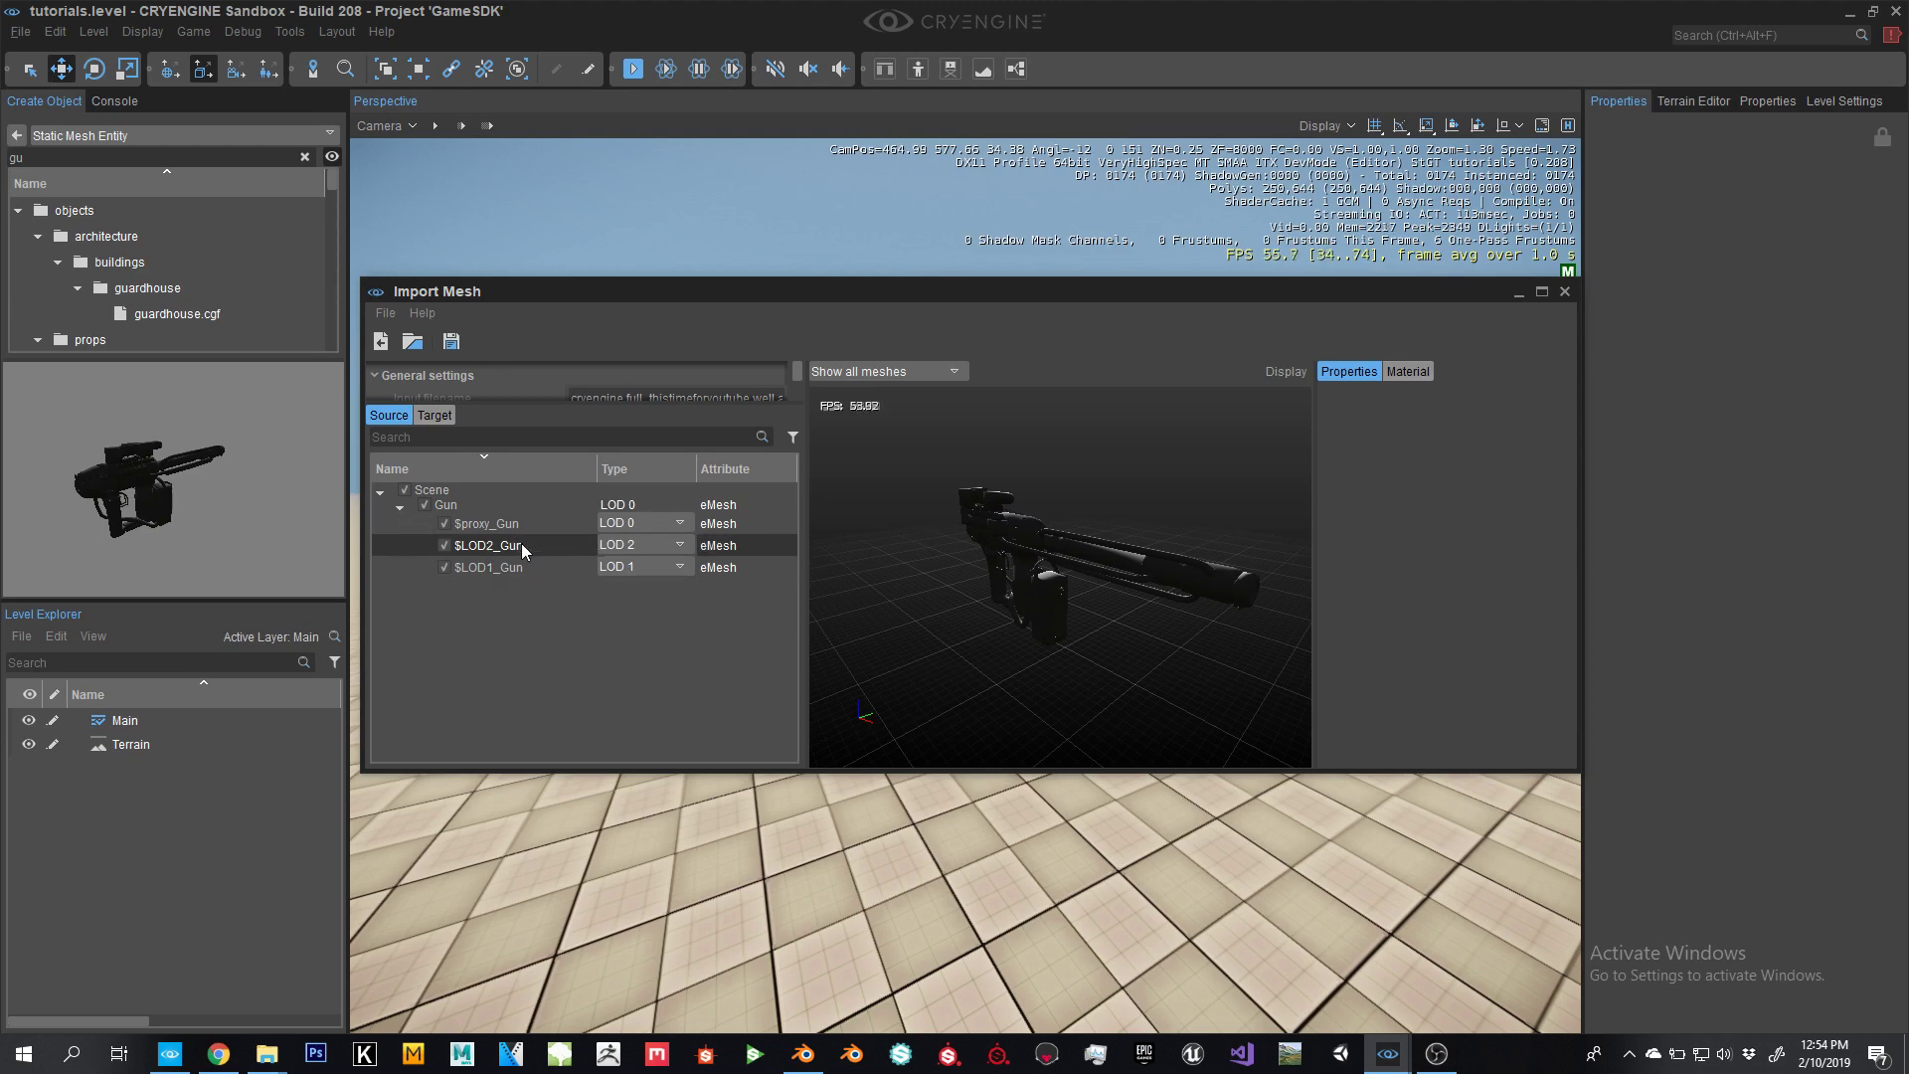
{"action": "left_click", "coordinate": [626, 545]}
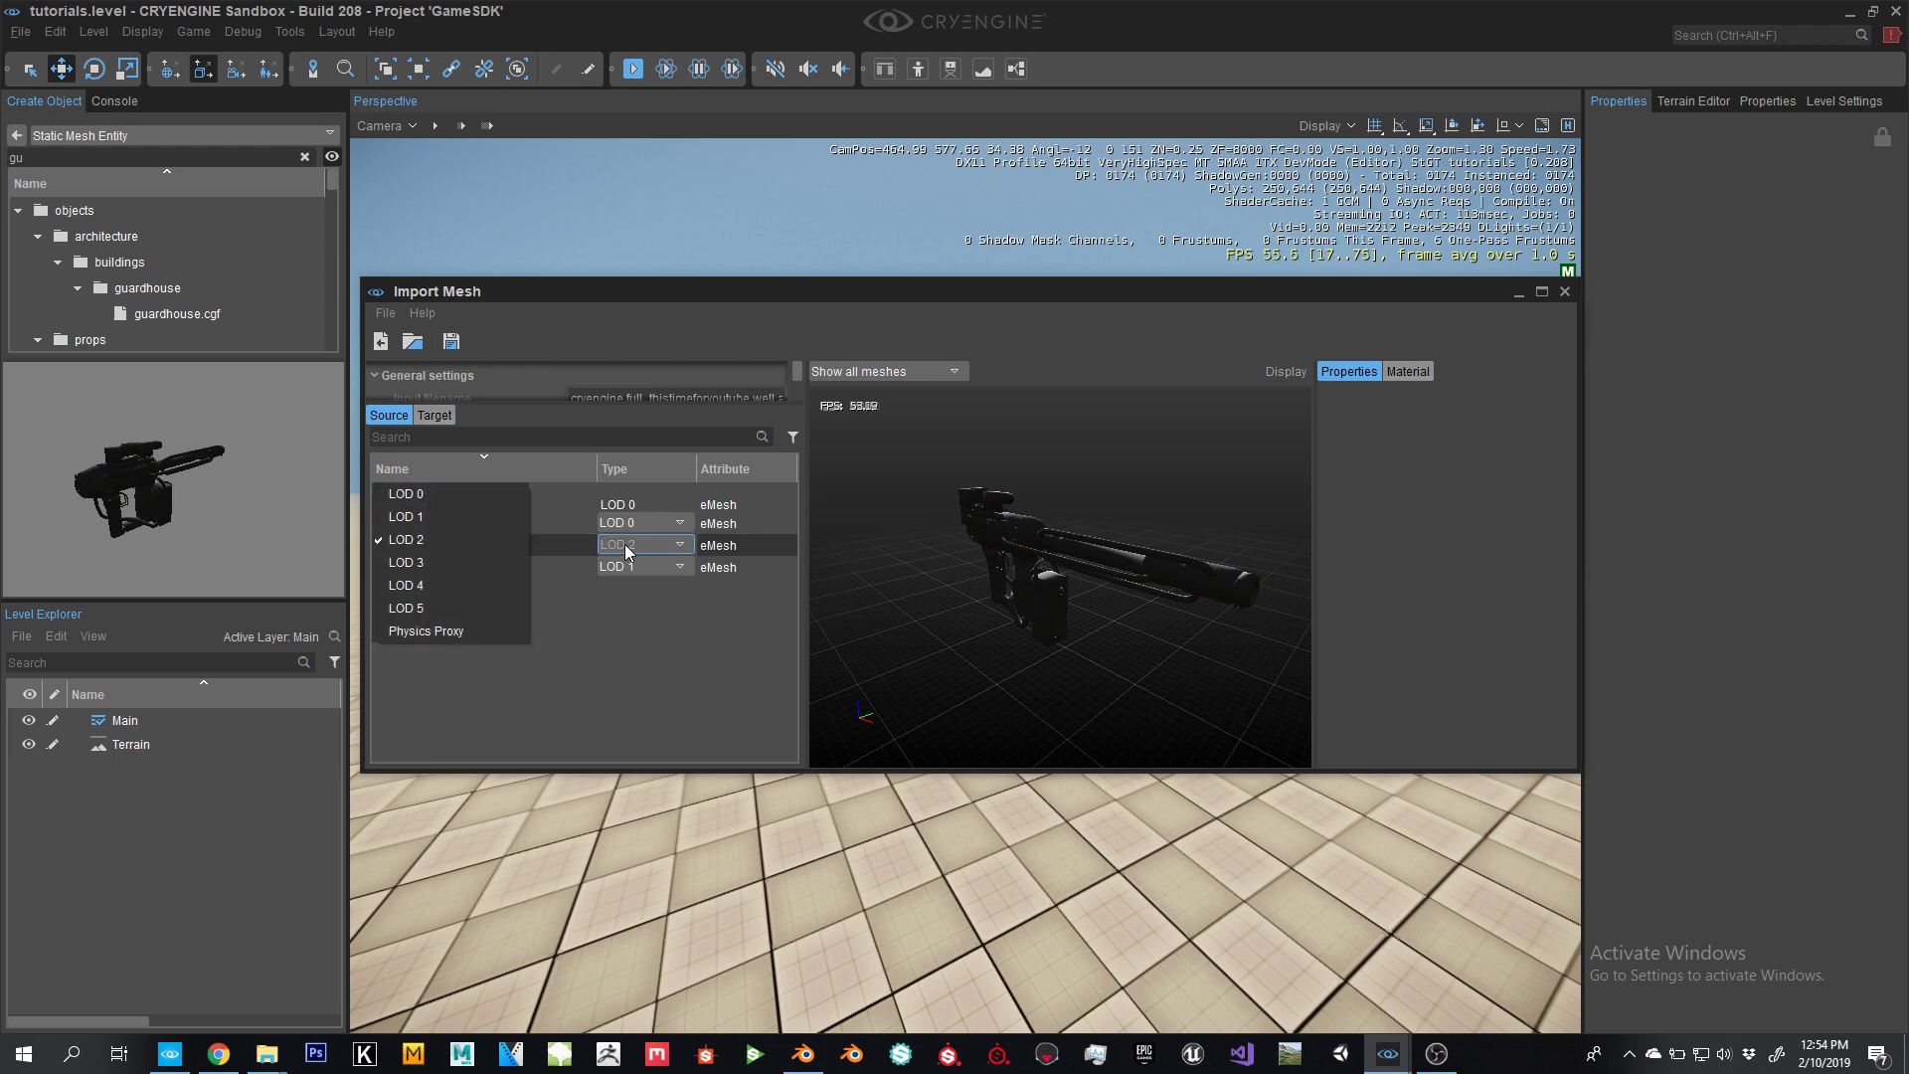
{"action": "left_click", "coordinate": [545, 610]}
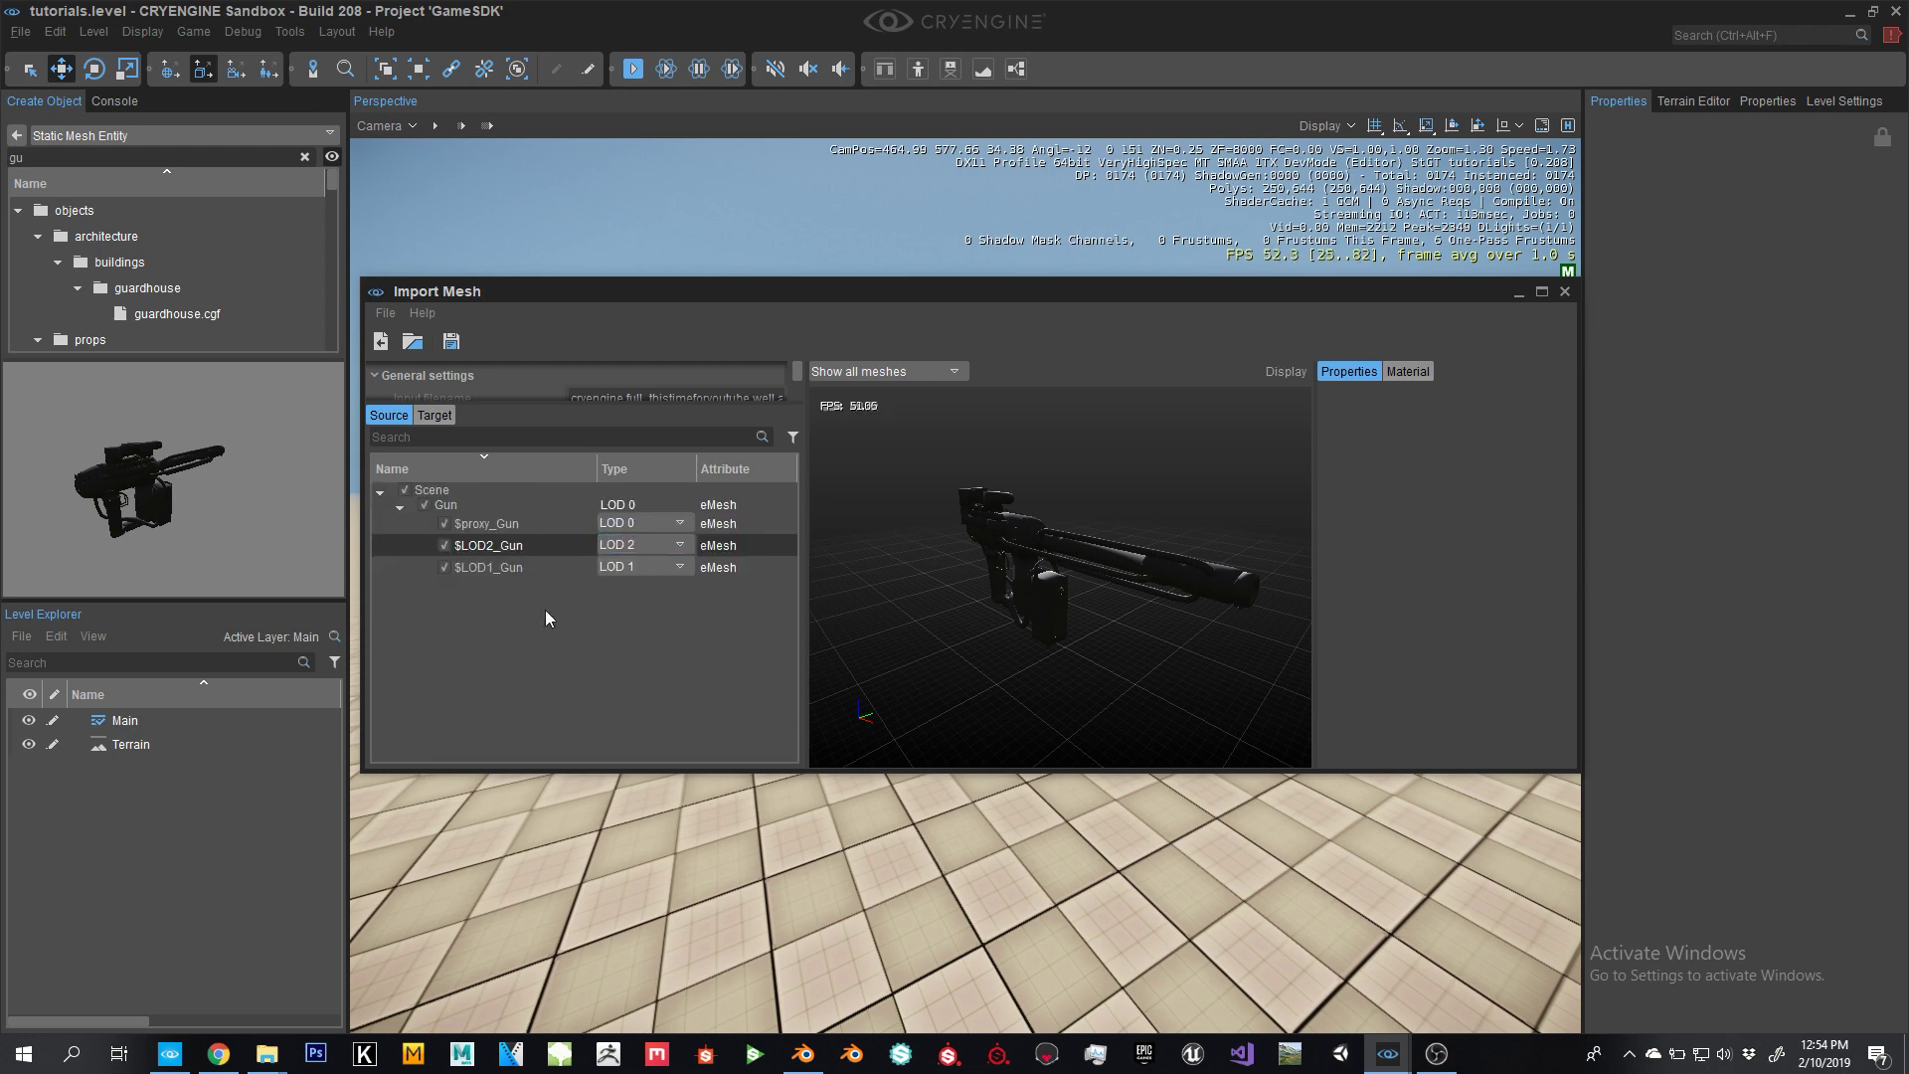
{"action": "left_click", "coordinate": [625, 521]}
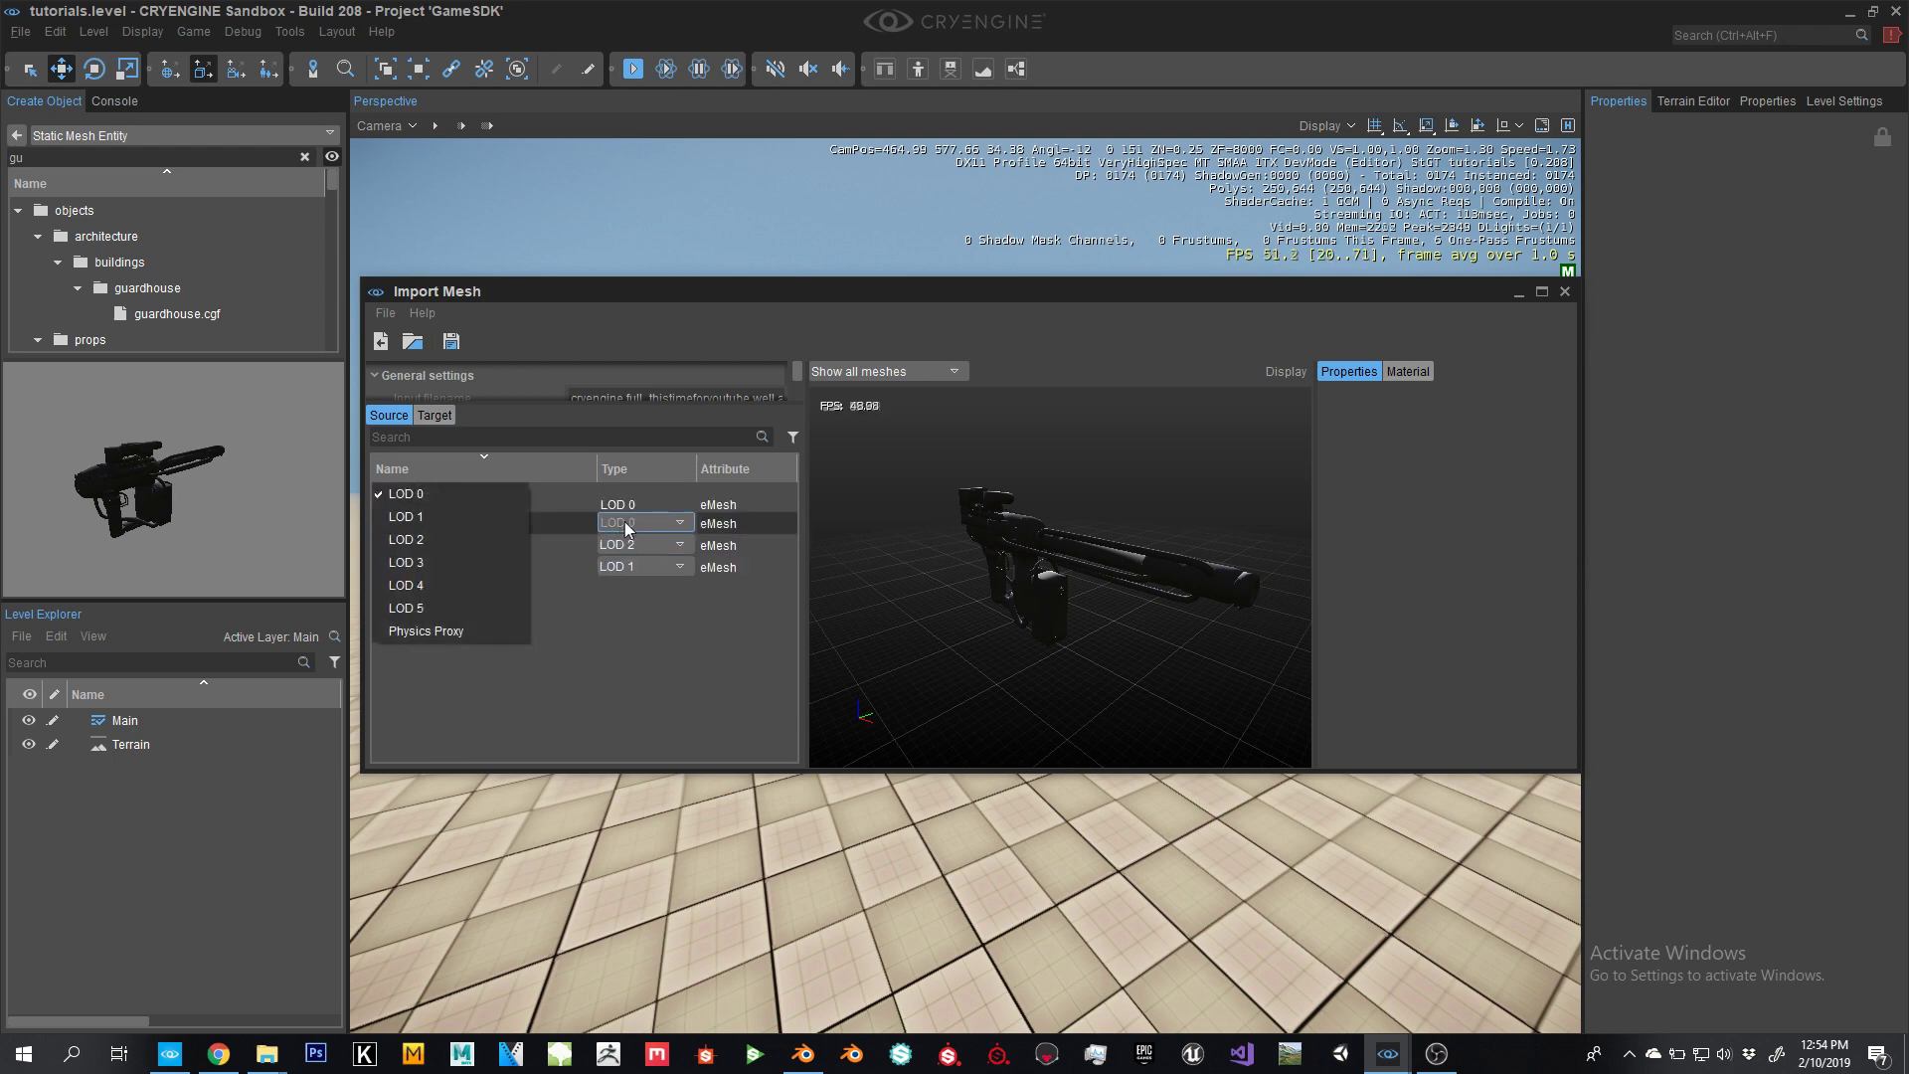
{"action": "left_click", "coordinate": [457, 632]}
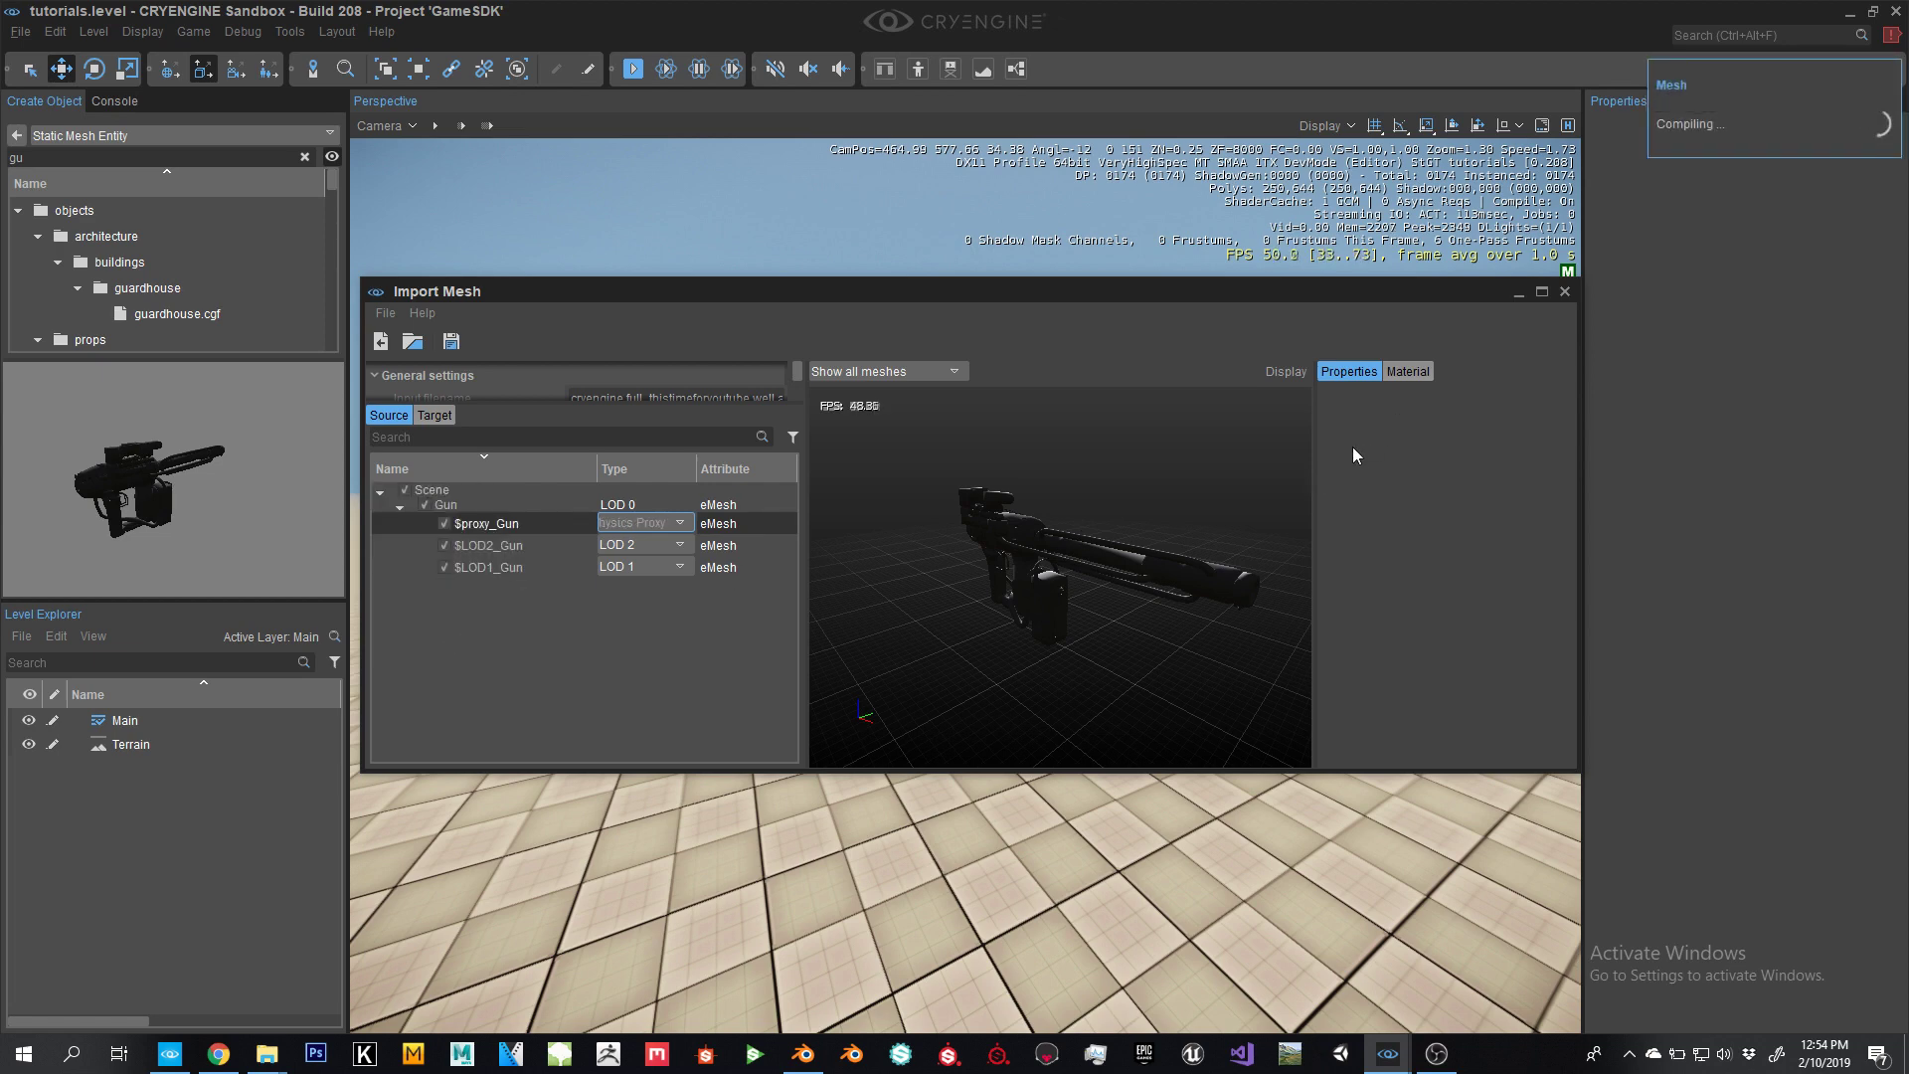
In the mesh's material settings, set the proxy material's physicalization to proxy only (no draw)
{"action": "left_click", "coordinate": [1406, 372]}
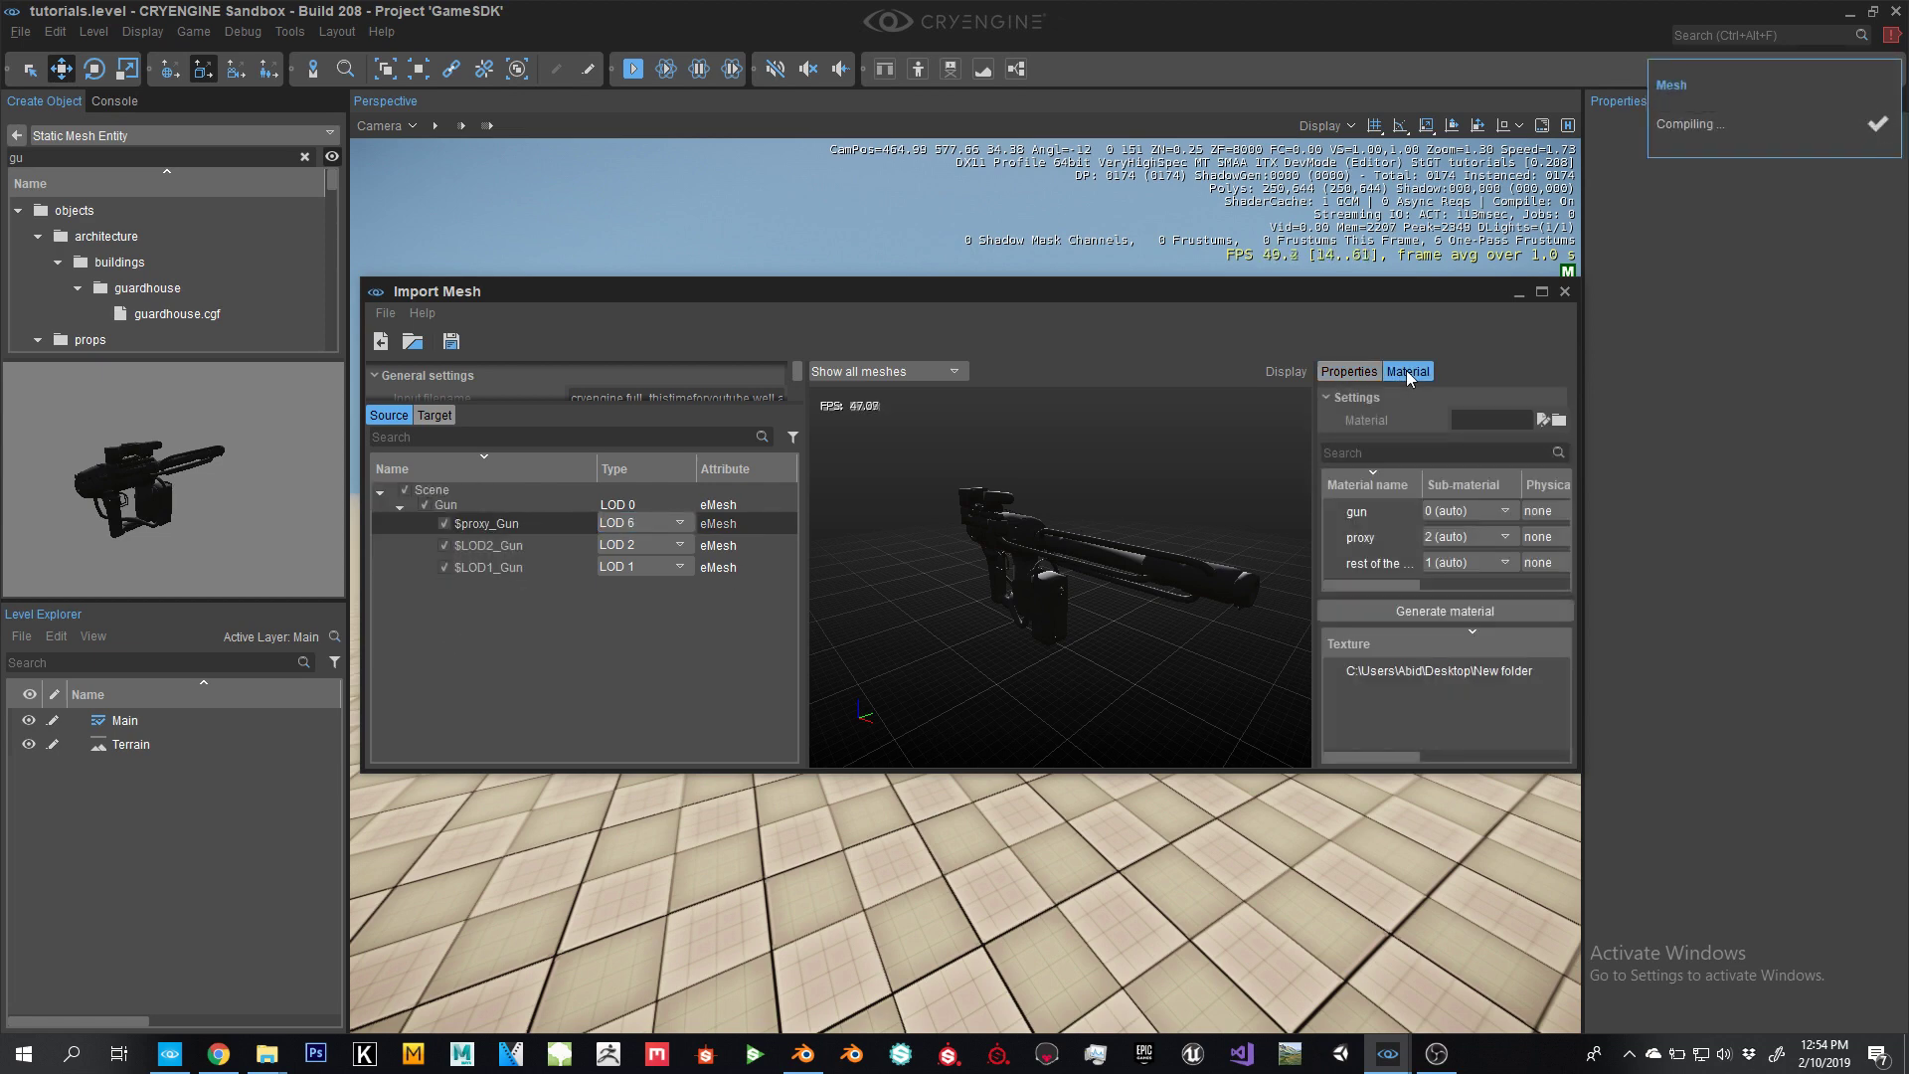
{"action": "left_click_drag", "start_coordinate": [1317, 521], "coordinate": [1184, 527]}
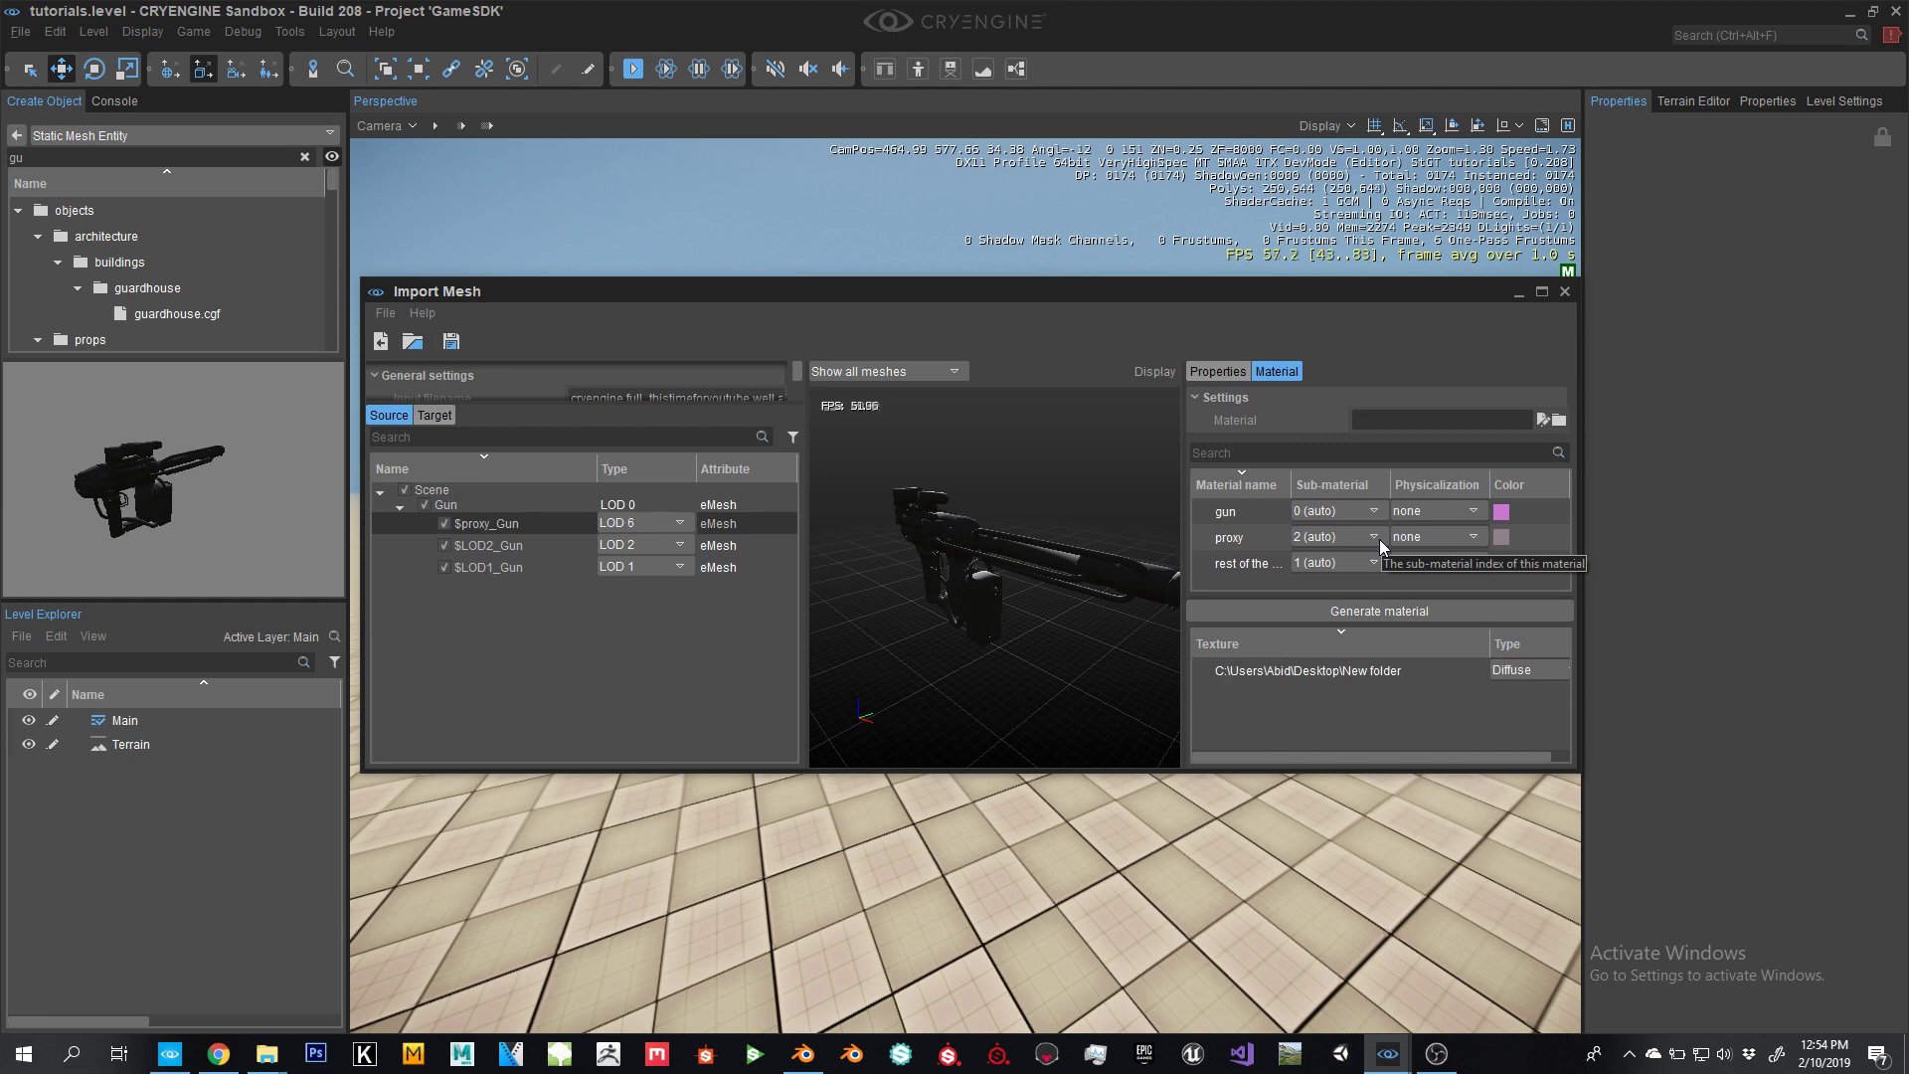
{"action": "left_click", "coordinate": [1380, 539]}
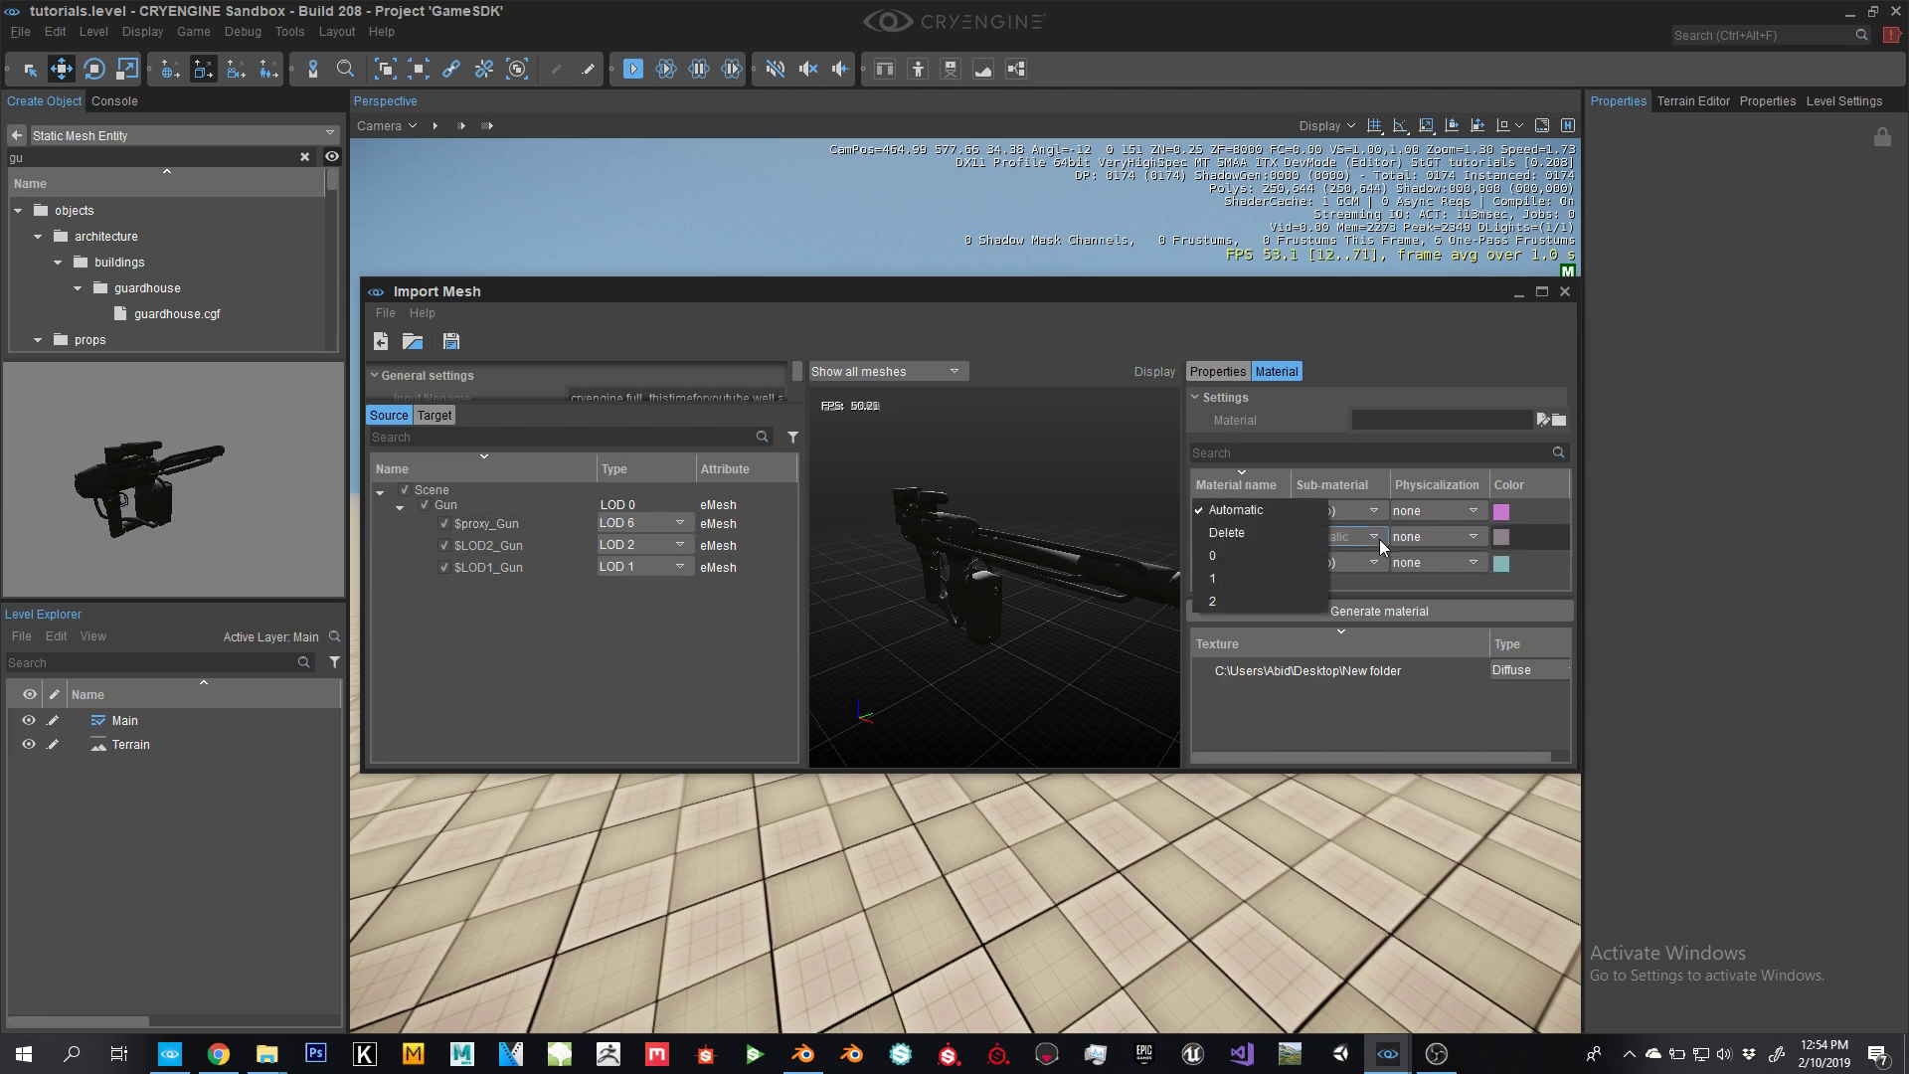
{"action": "left_click", "coordinate": [1429, 535]}
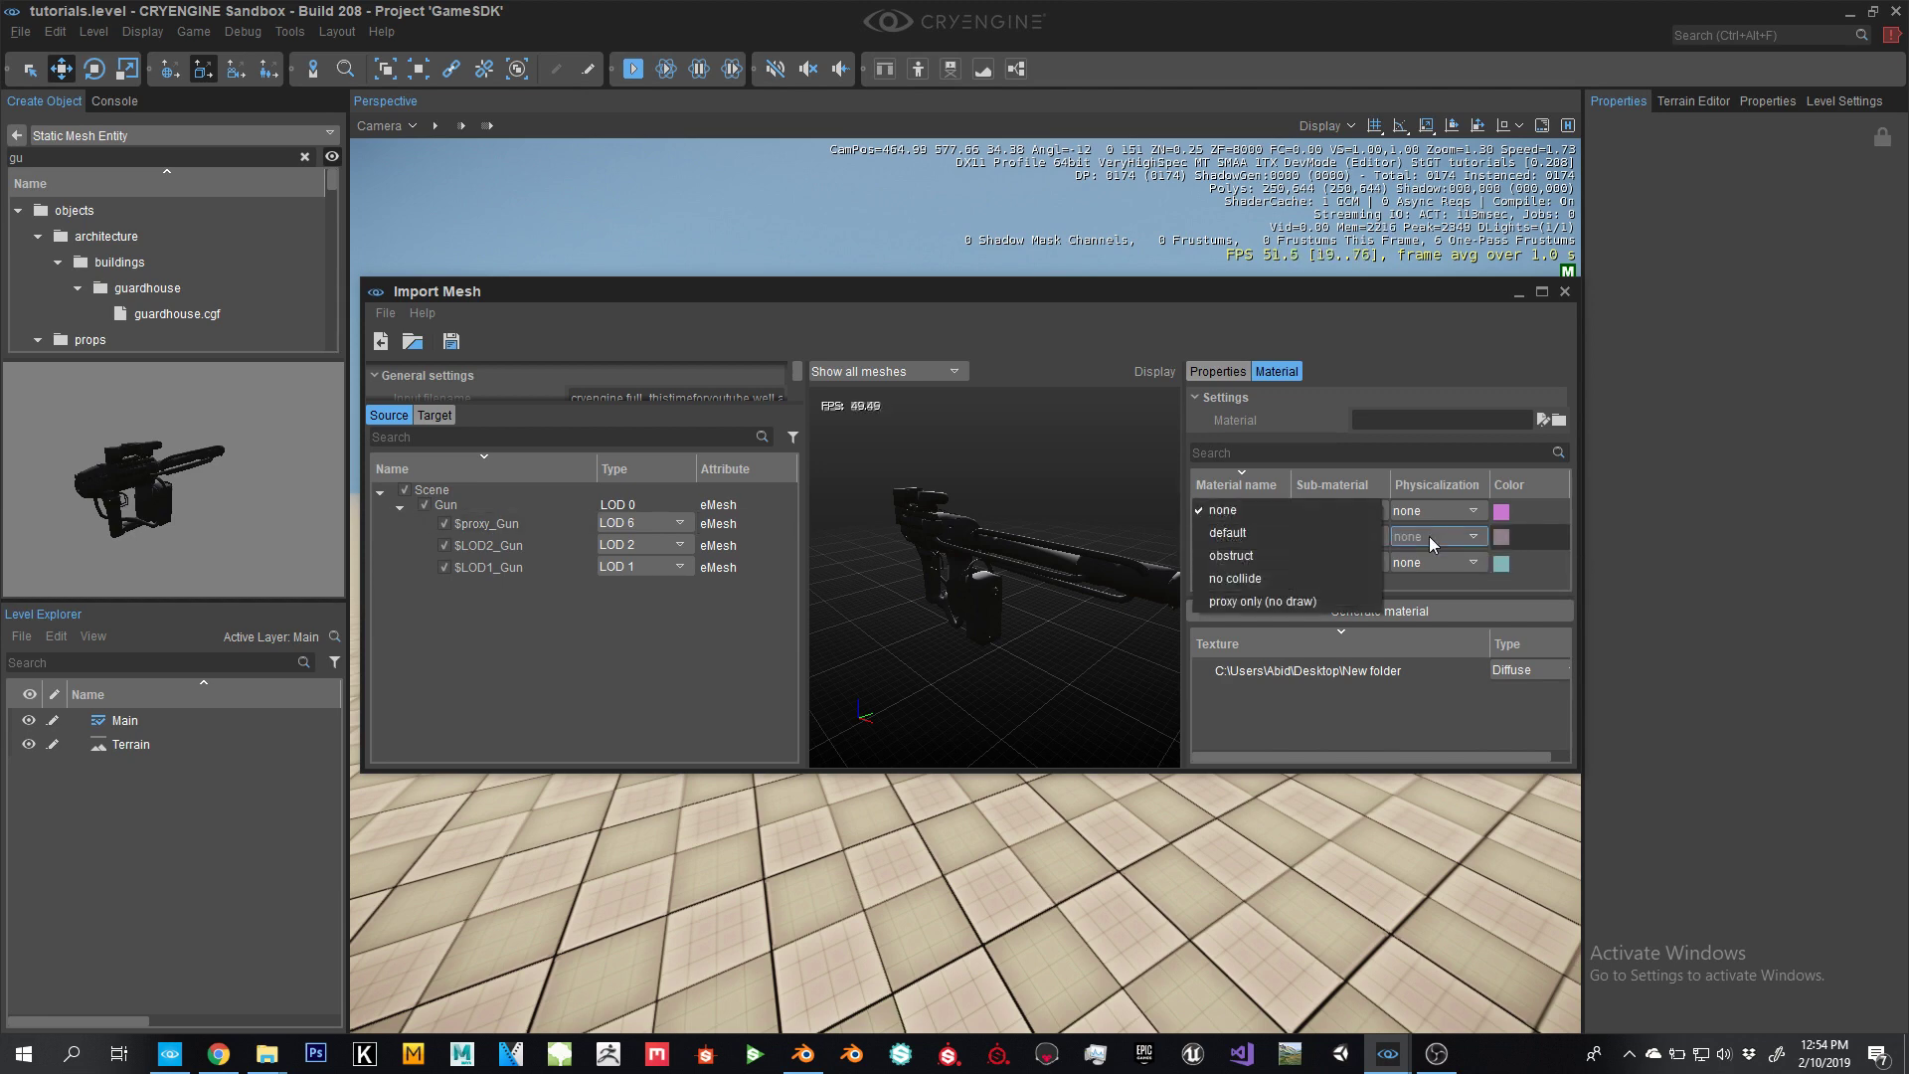
{"action": "left_click", "coordinate": [1315, 600]}
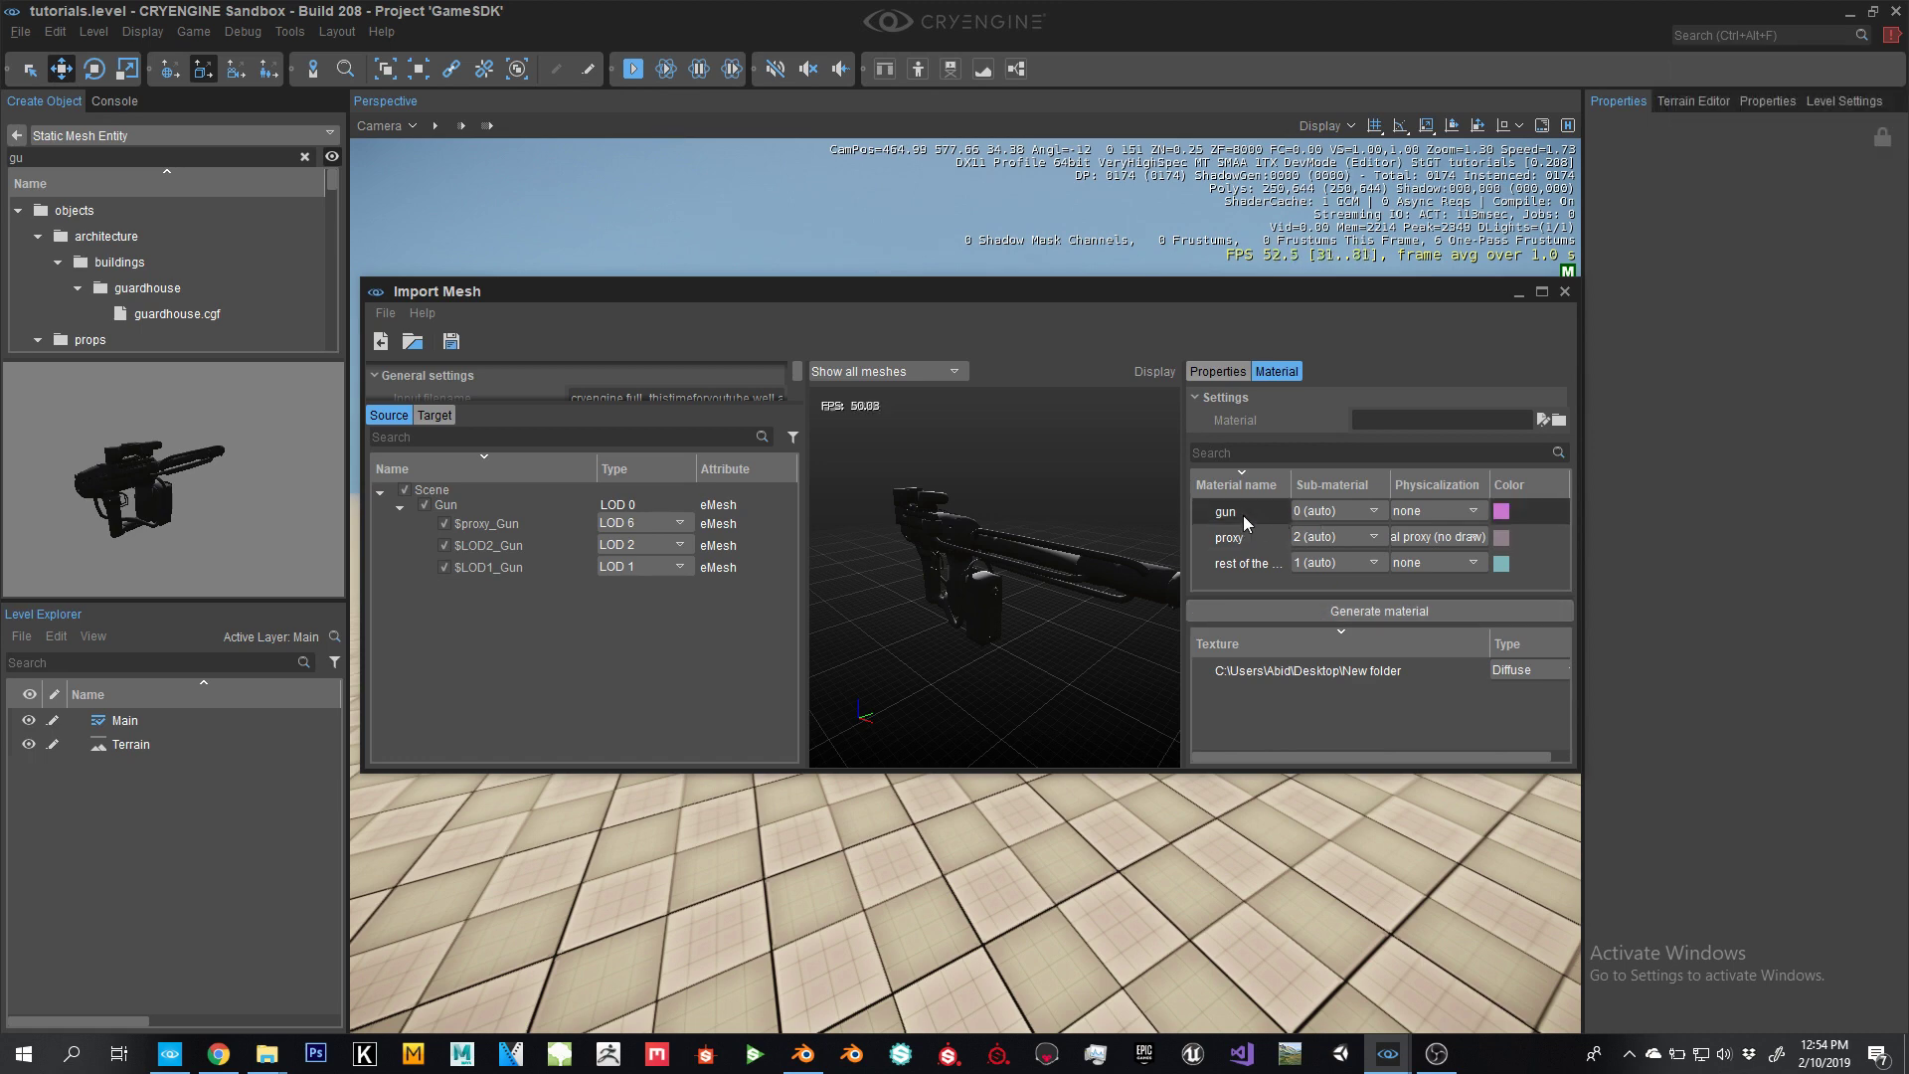
{"action": "left_click", "coordinate": [1245, 565]}
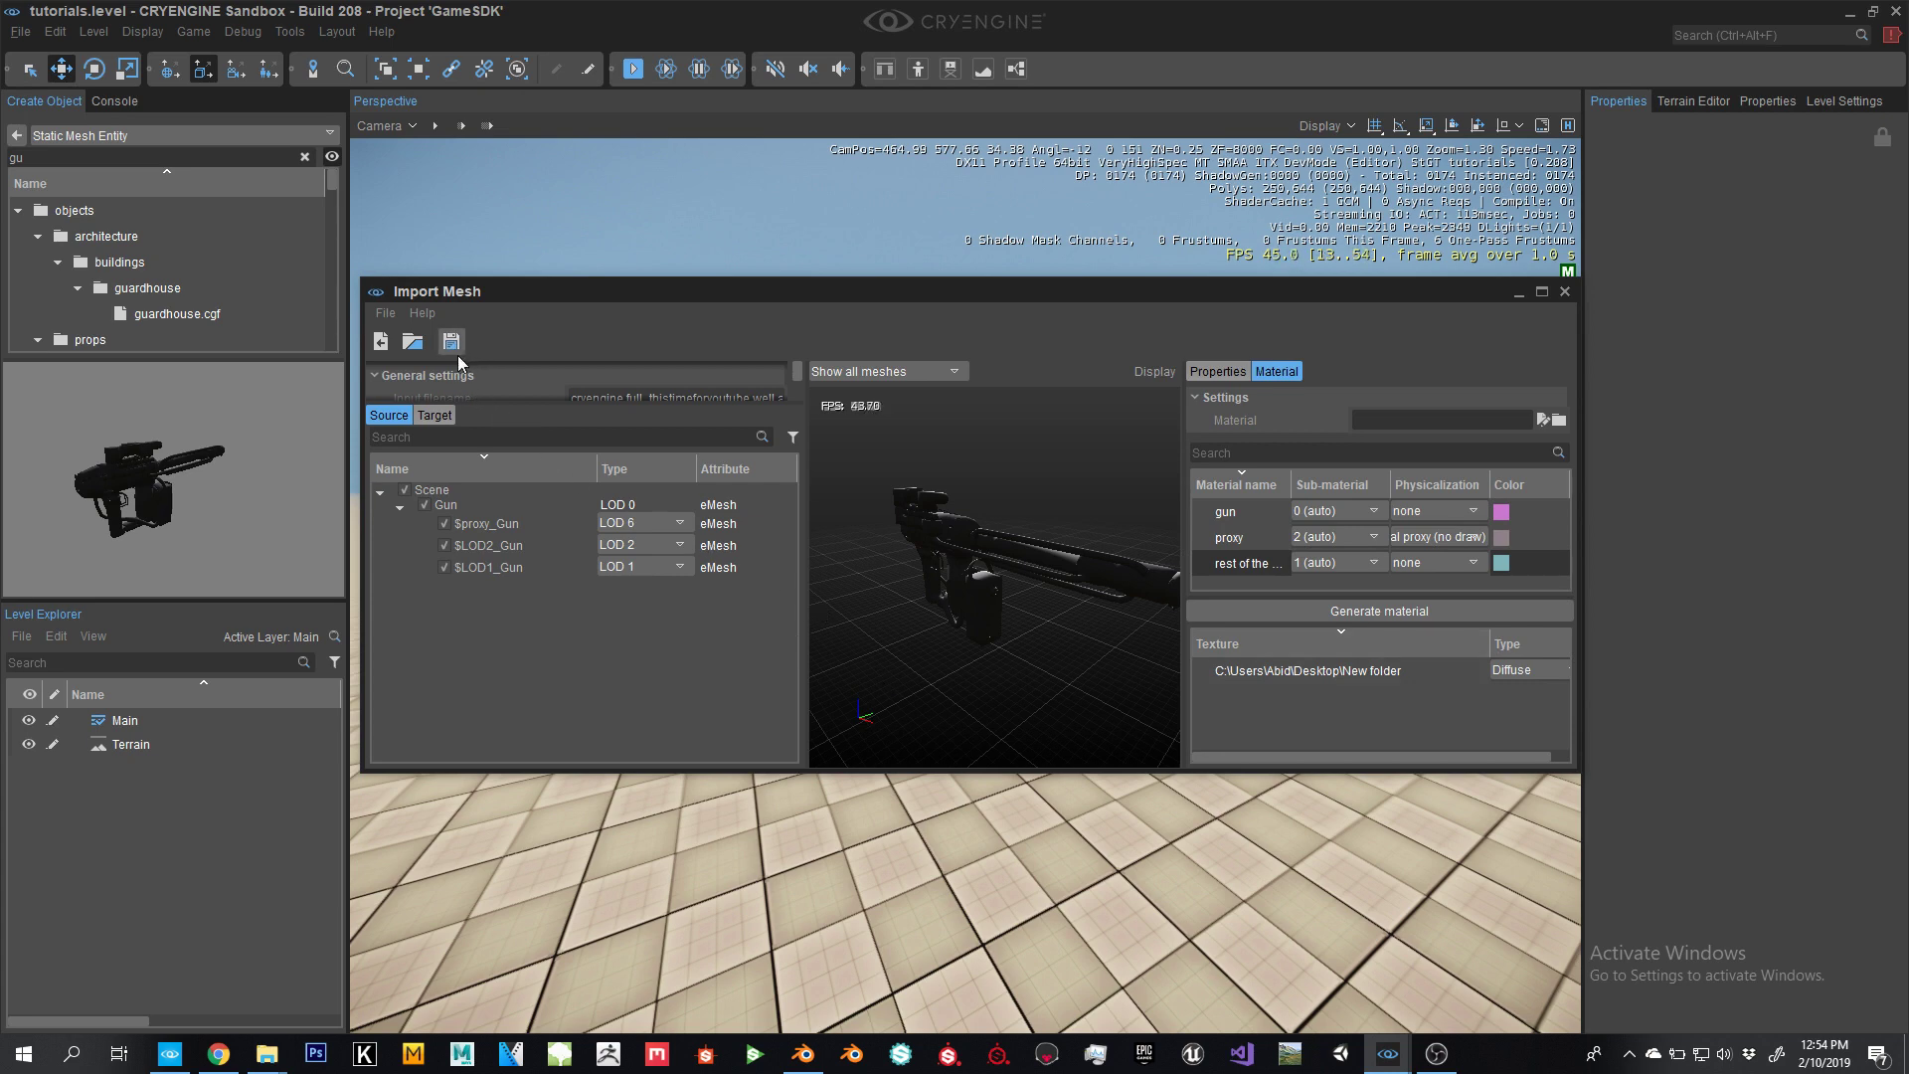
Save the imported mesh as a CGF file named gun_final
{"action": "left_click", "coordinate": [385, 314]}
{"action": "left_click", "coordinate": [385, 315]}
{"action": "left_click", "coordinate": [385, 314]}
{"action": "left_click", "coordinate": [422, 449]}
{"action": "left_click_drag", "start_coordinate": [423, 355], "coordinate": [314, 355]}
{"action": "type", "text": "gun"}
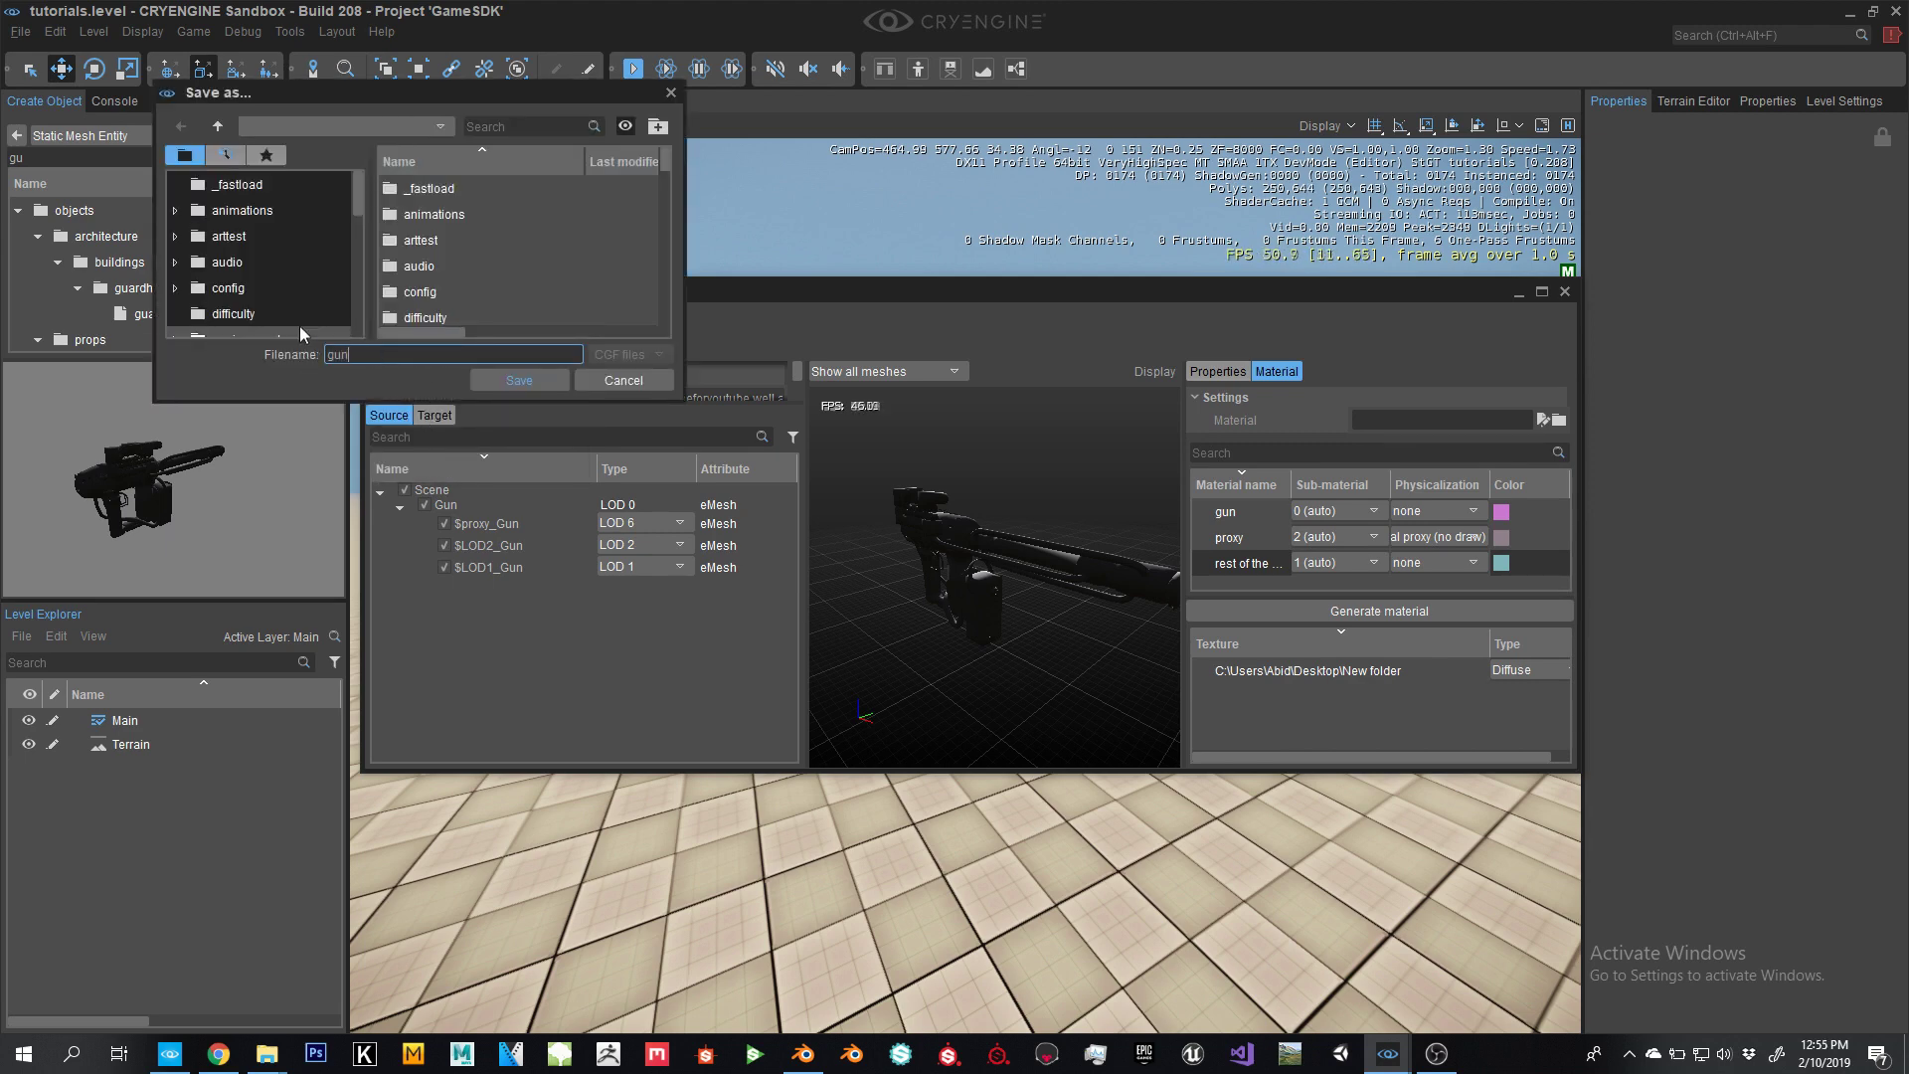
{"action": "type", "text": "_final"}
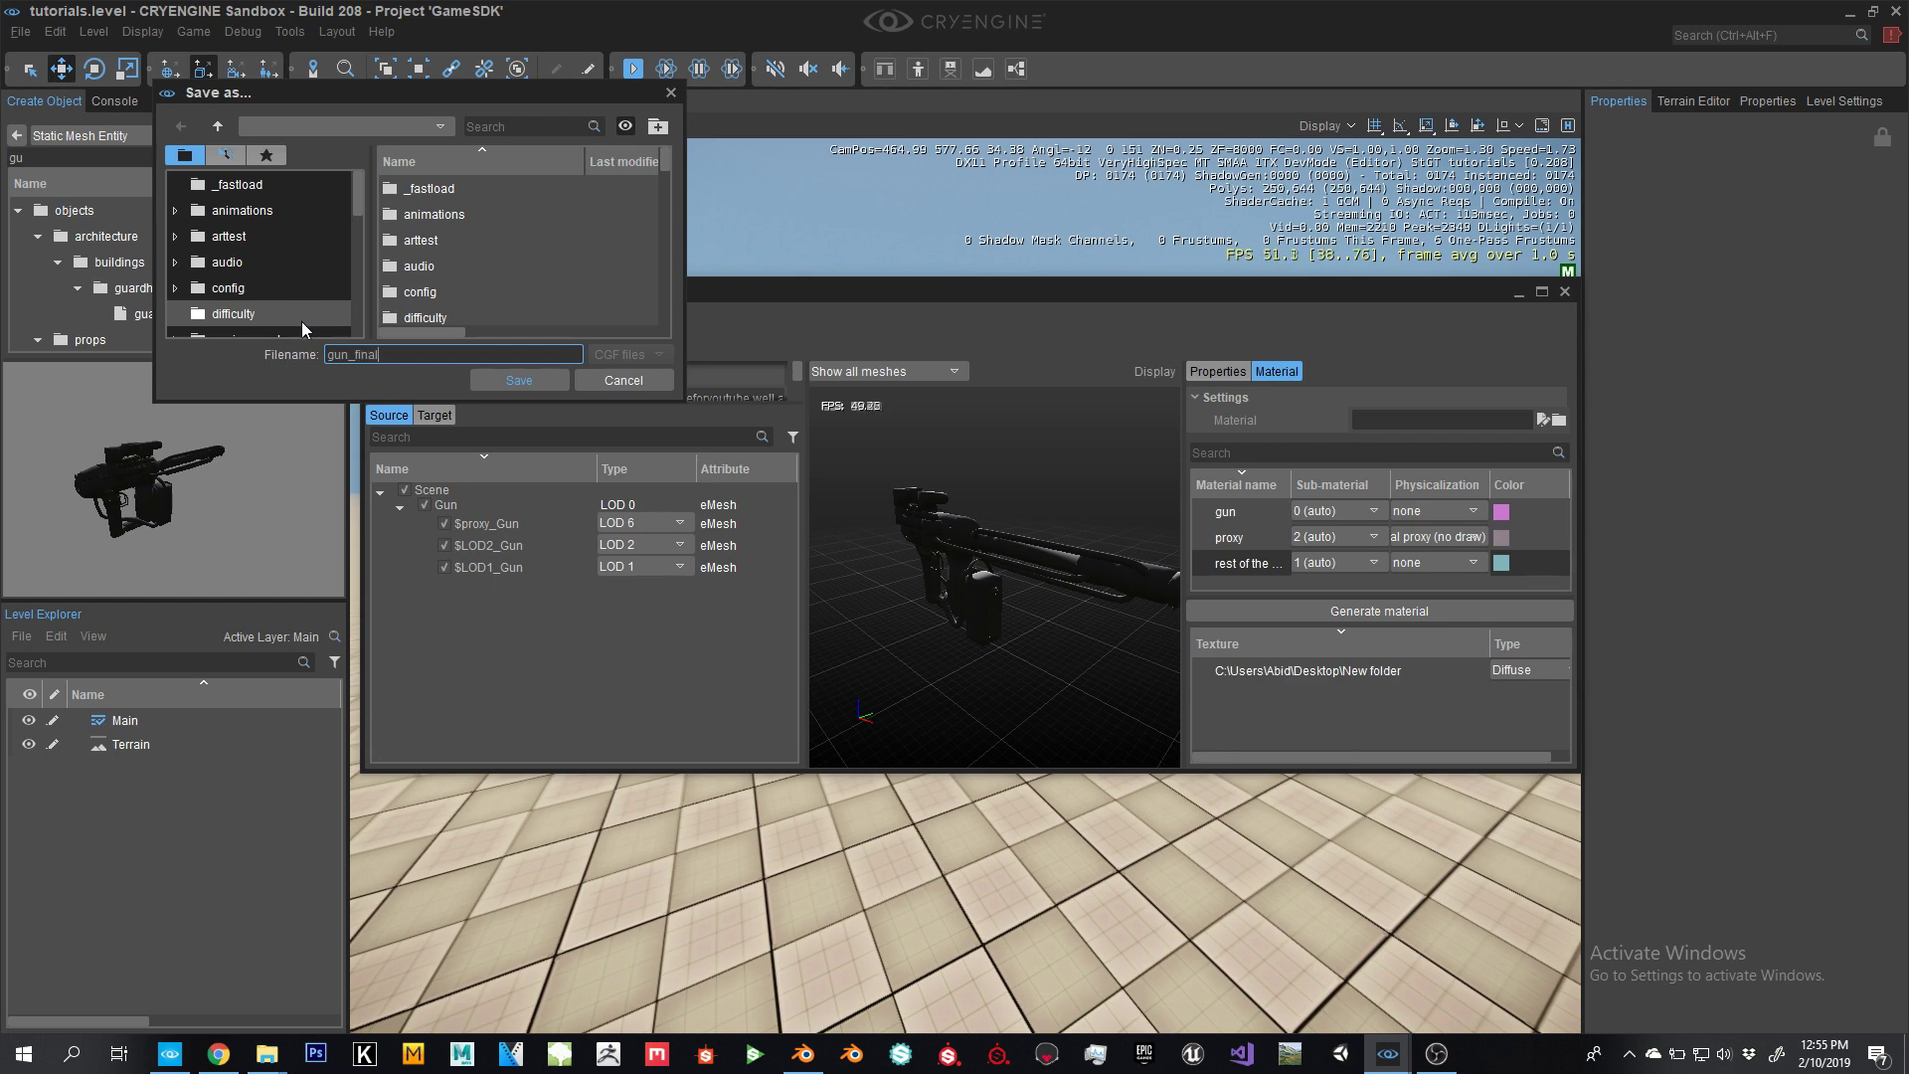
{"action": "left_click", "coordinate": [491, 383]}
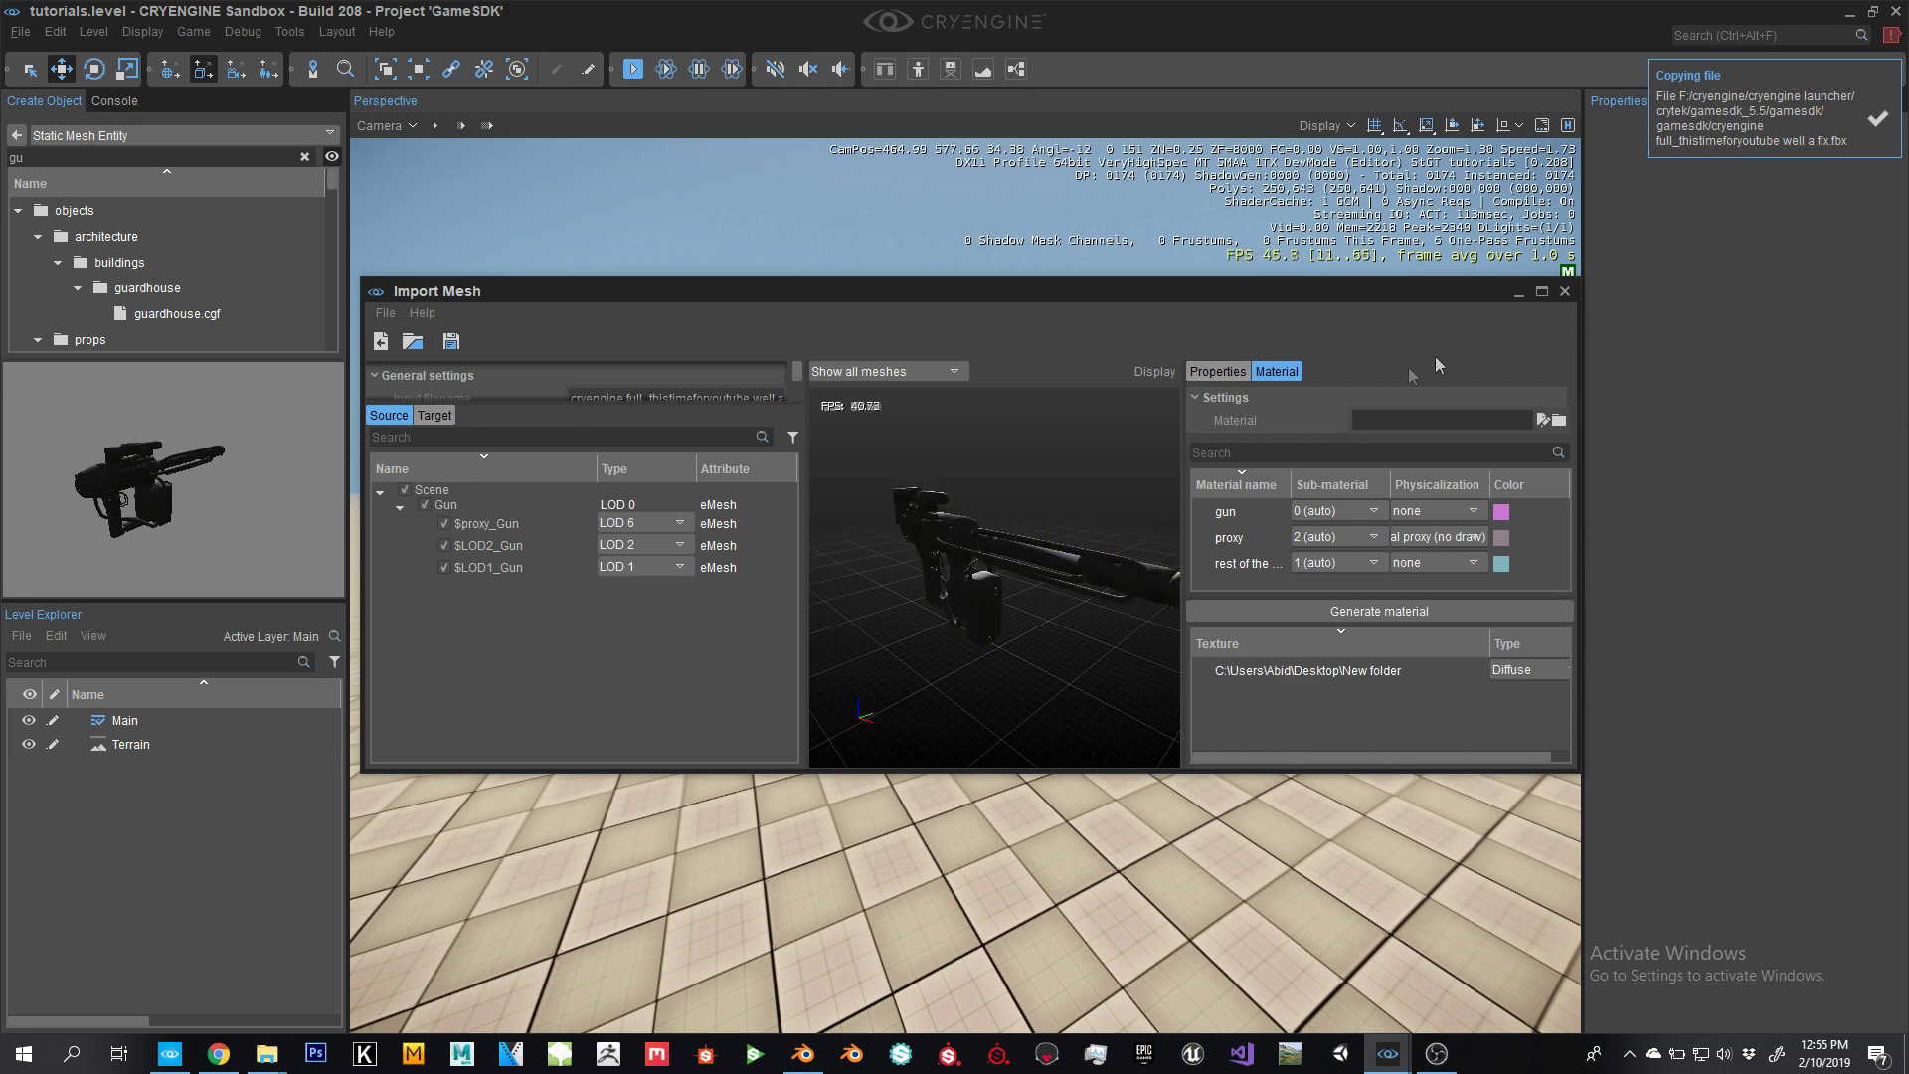
Minimize the Import Mesh window, search the static meshes for "gun_f" and place gun_final.cgf on the level's terrain
{"action": "left_click", "coordinate": [1519, 294]}
{"action": "left_click", "coordinate": [144, 158]}
{"action": "type", "text": "gun_f"}
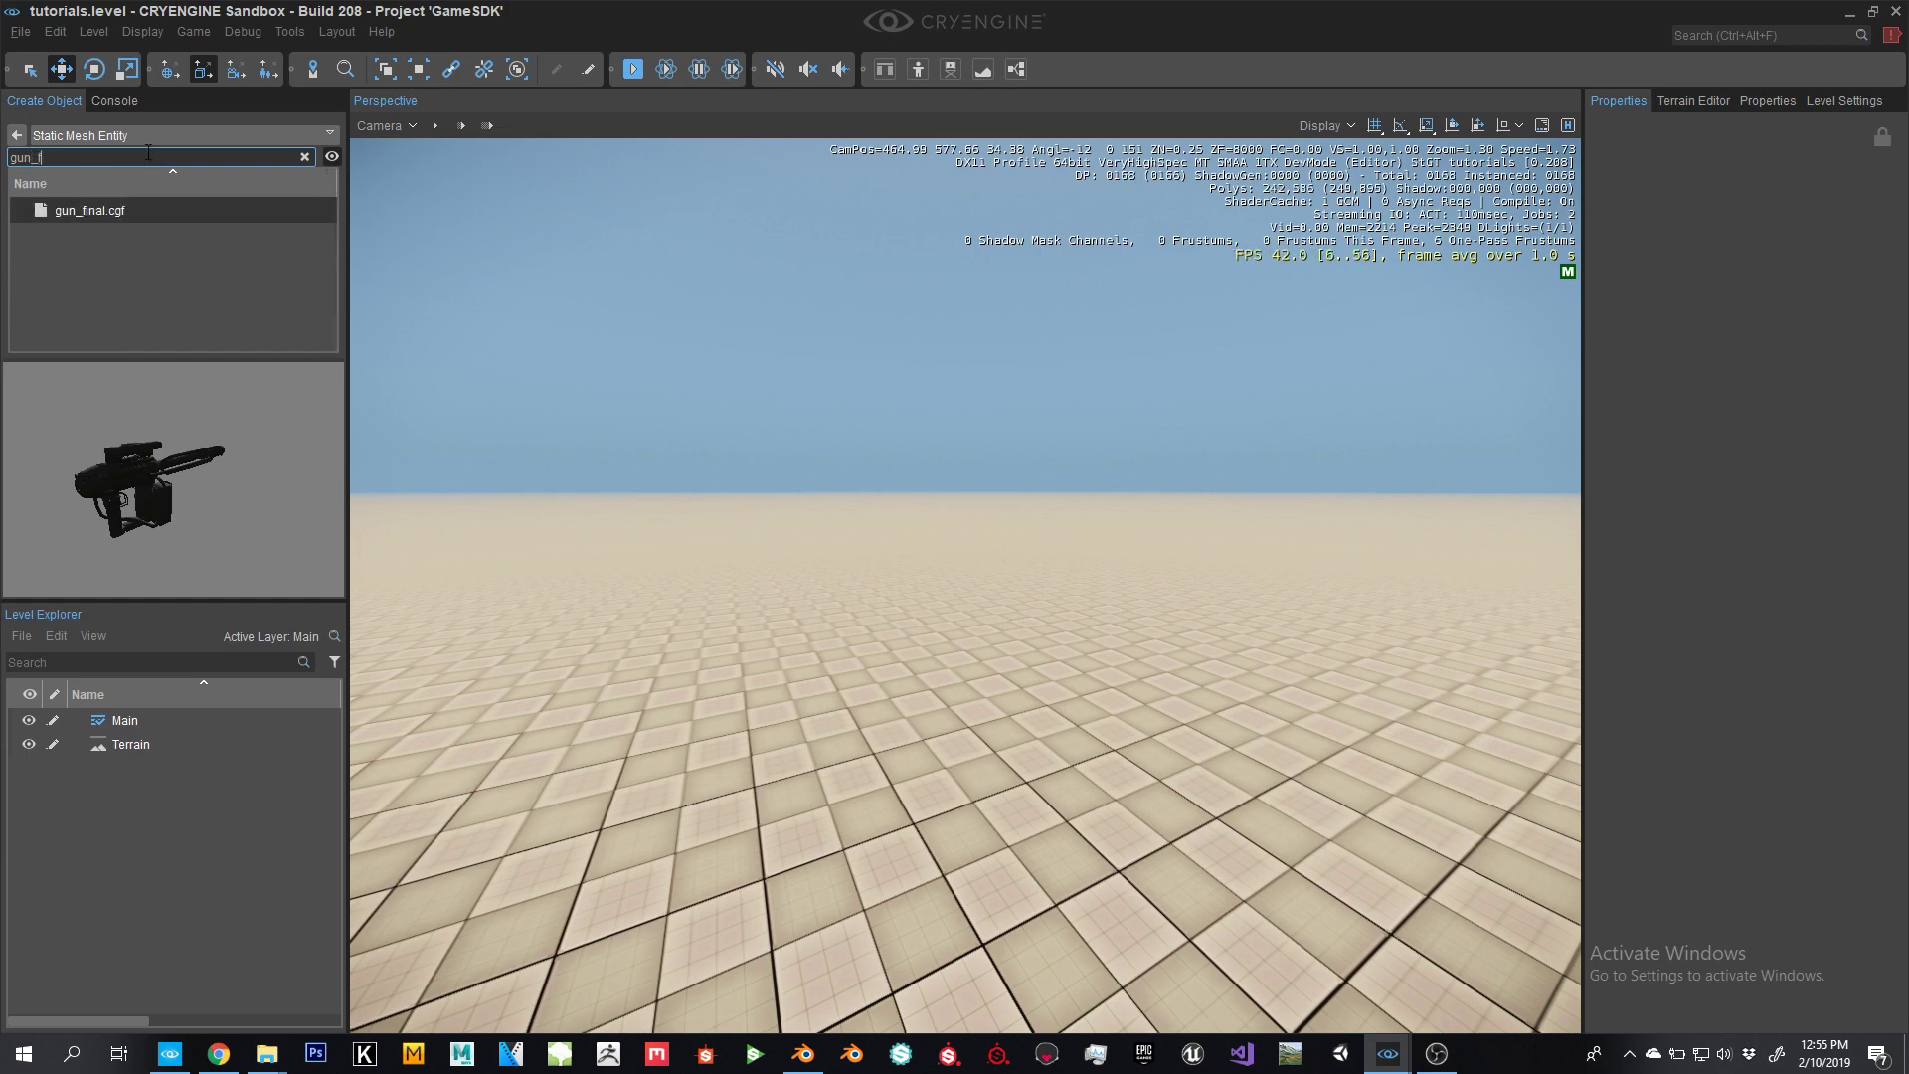
{"action": "left_click", "coordinate": [107, 211]}
{"action": "left_click_drag", "start_coordinate": [115, 213], "coordinate": [943, 814]}
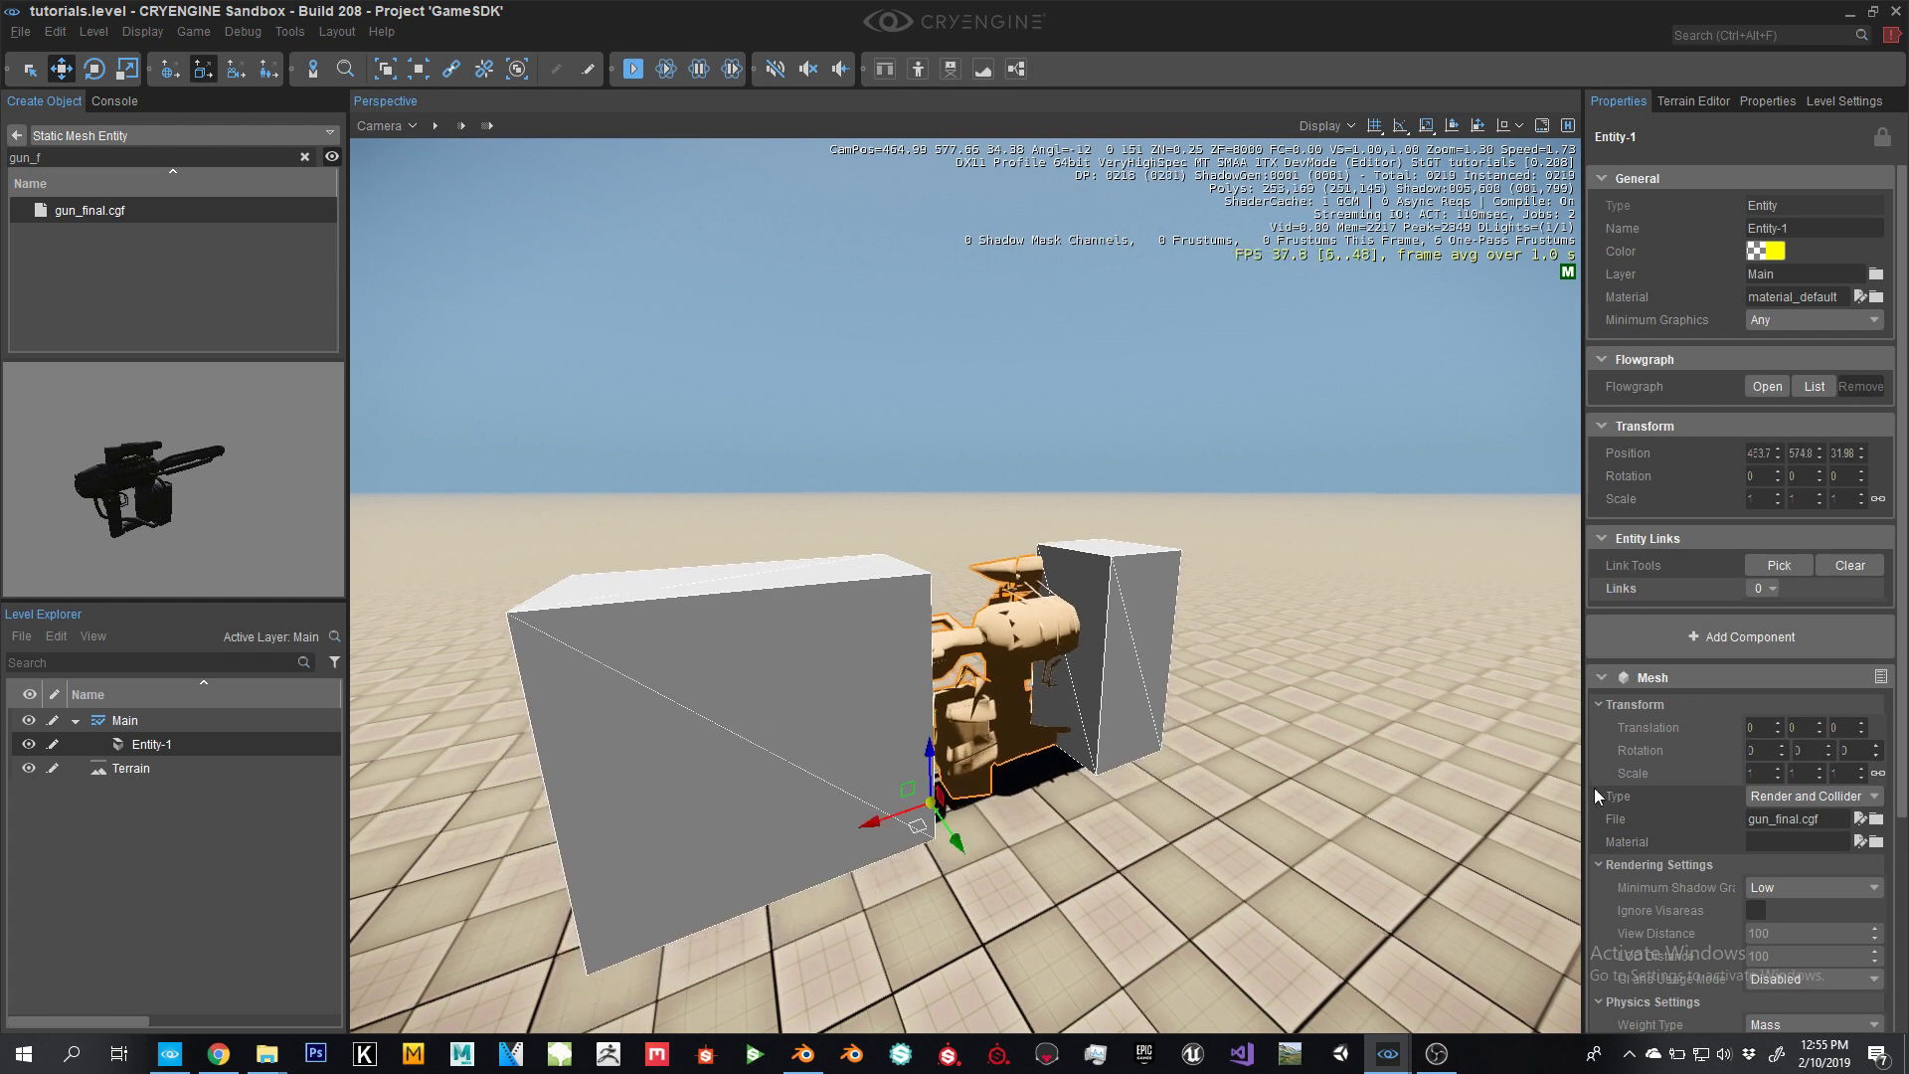
Turn off Show Physics Proxies in the viewport's debug display options
{"action": "scroll", "coordinate": [1768, 807], "scroll_direction": "down", "scroll_amount": 5}
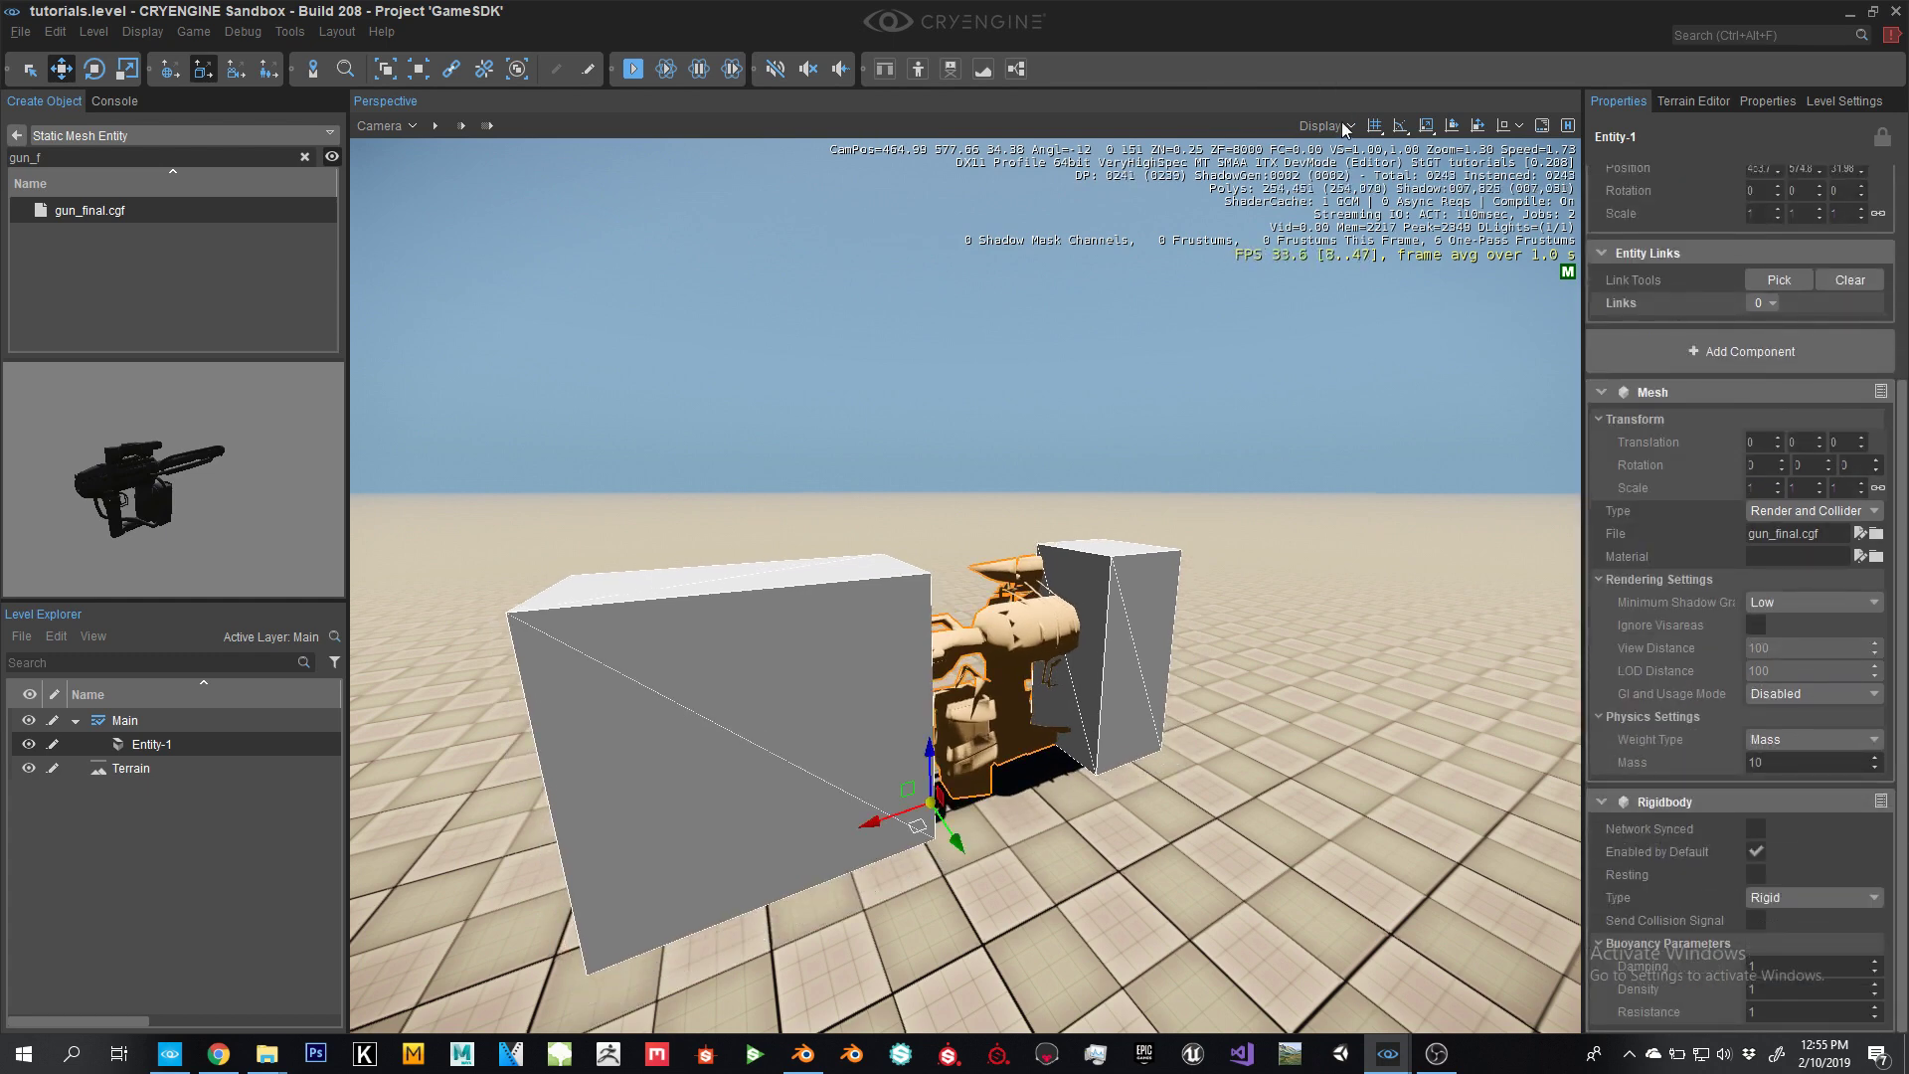
{"action": "left_click", "coordinate": [1338, 122]}
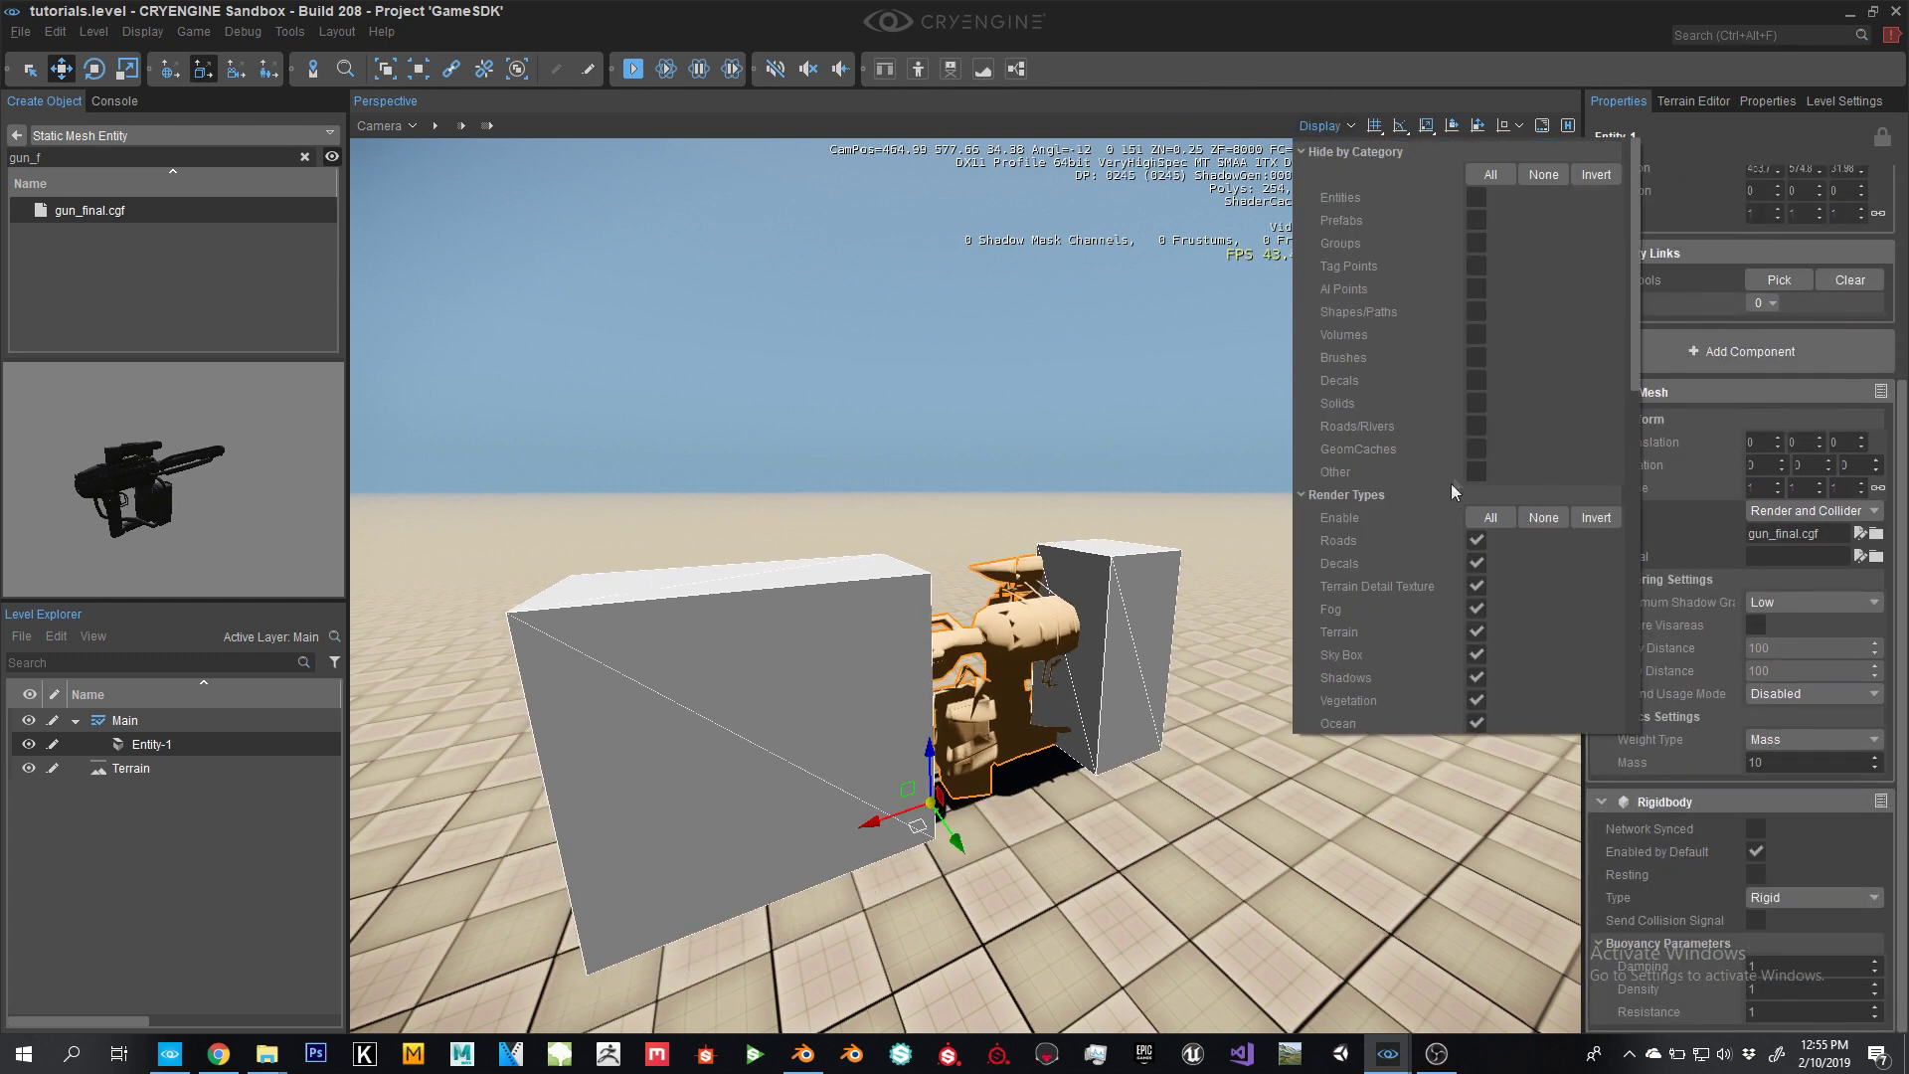
{"action": "scroll", "coordinate": [1476, 408], "scroll_direction": "down", "scroll_amount": 3}
{"action": "scroll", "coordinate": [1470, 439], "scroll_direction": "down", "scroll_amount": 6}
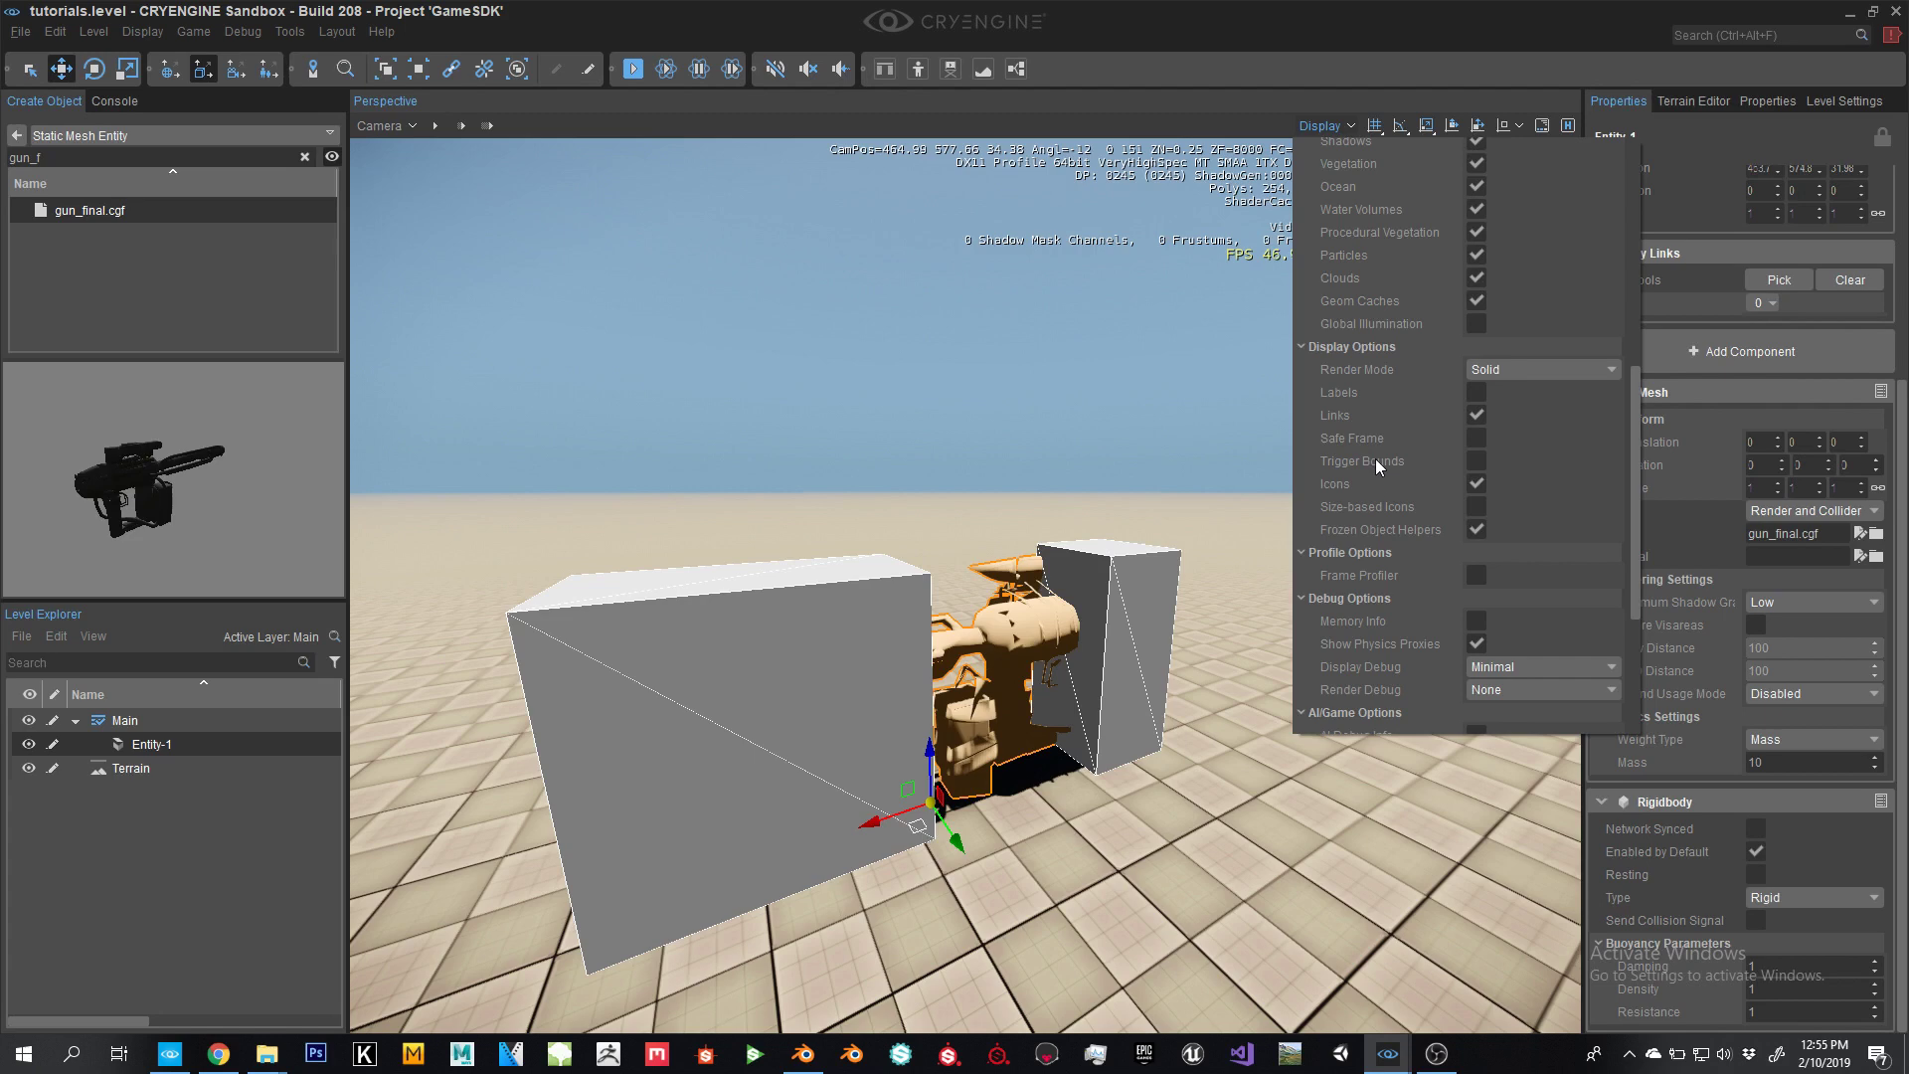
{"action": "scroll", "coordinate": [1372, 493], "scroll_direction": "down", "scroll_amount": 2}
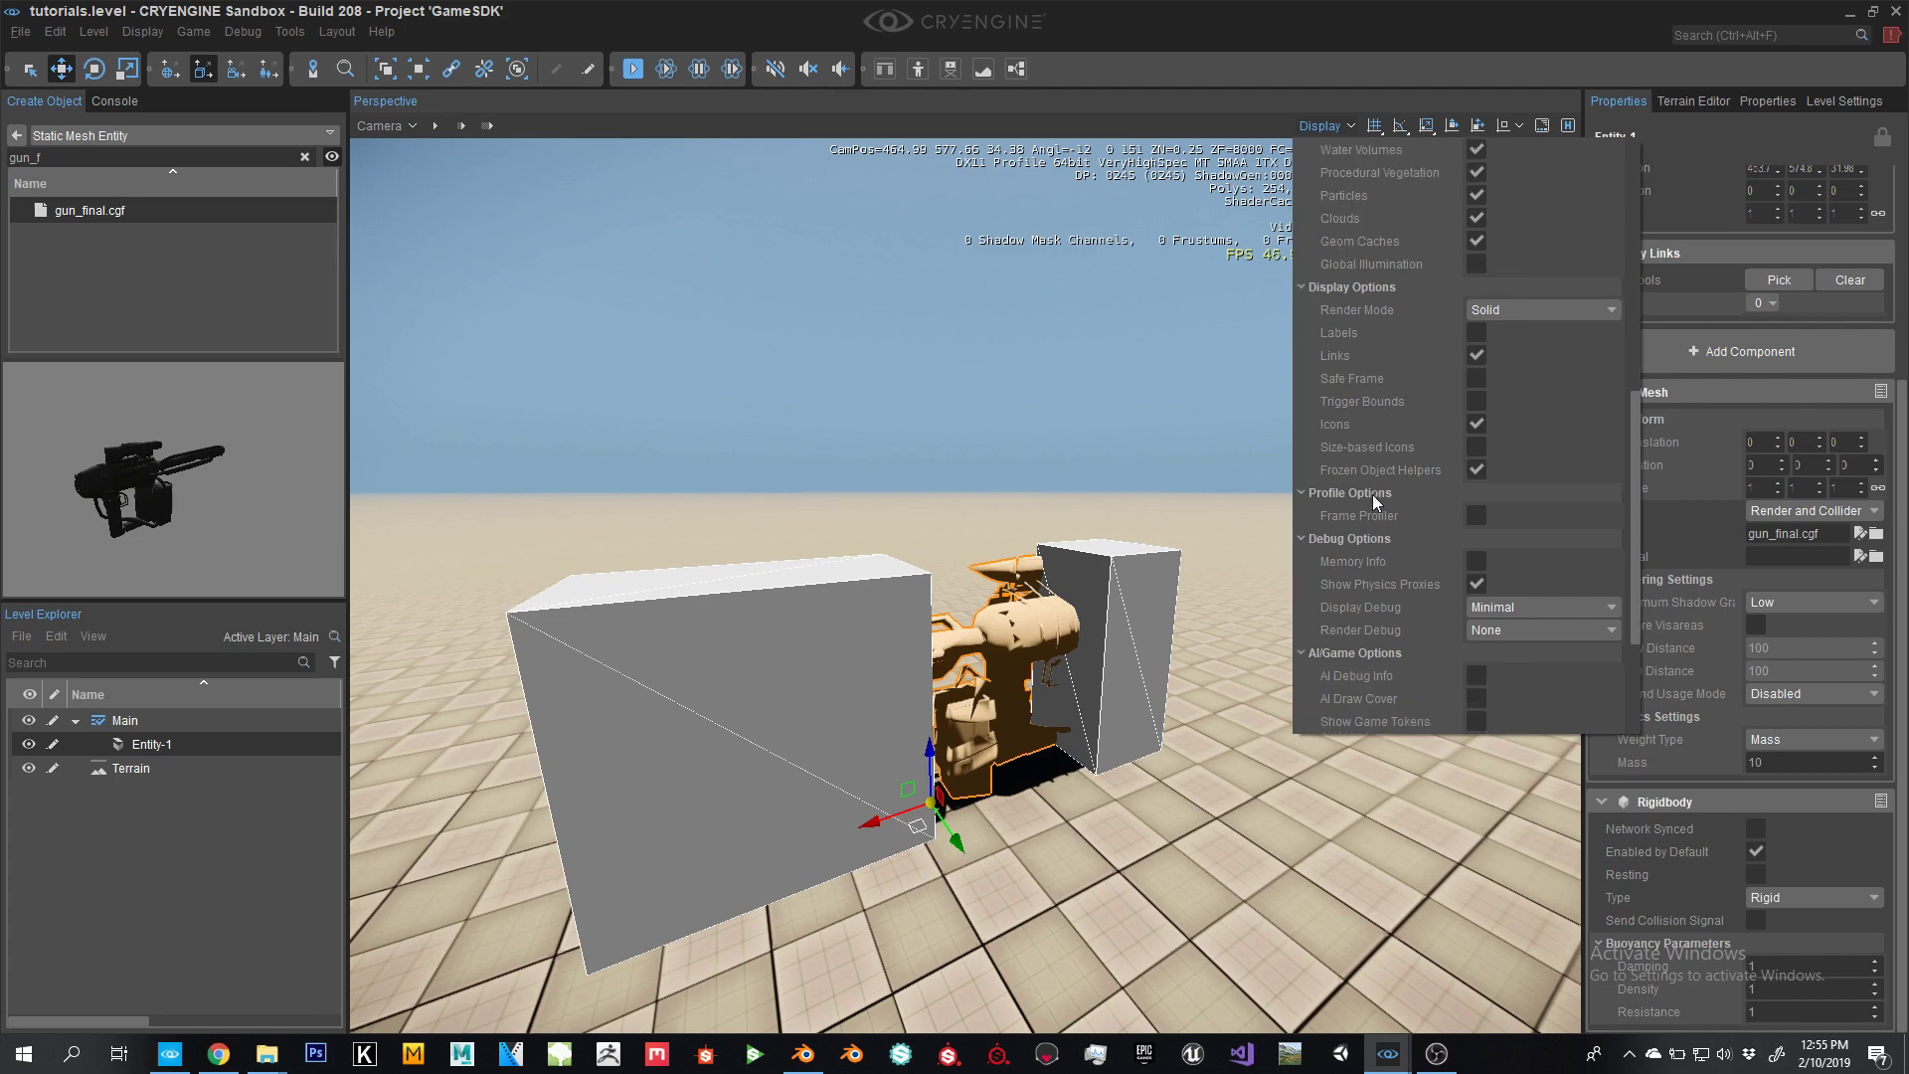
{"action": "left_click", "coordinate": [1476, 584]}
{"action": "left_click", "coordinate": [1476, 584]}
{"action": "left_click", "coordinate": [1476, 584]}
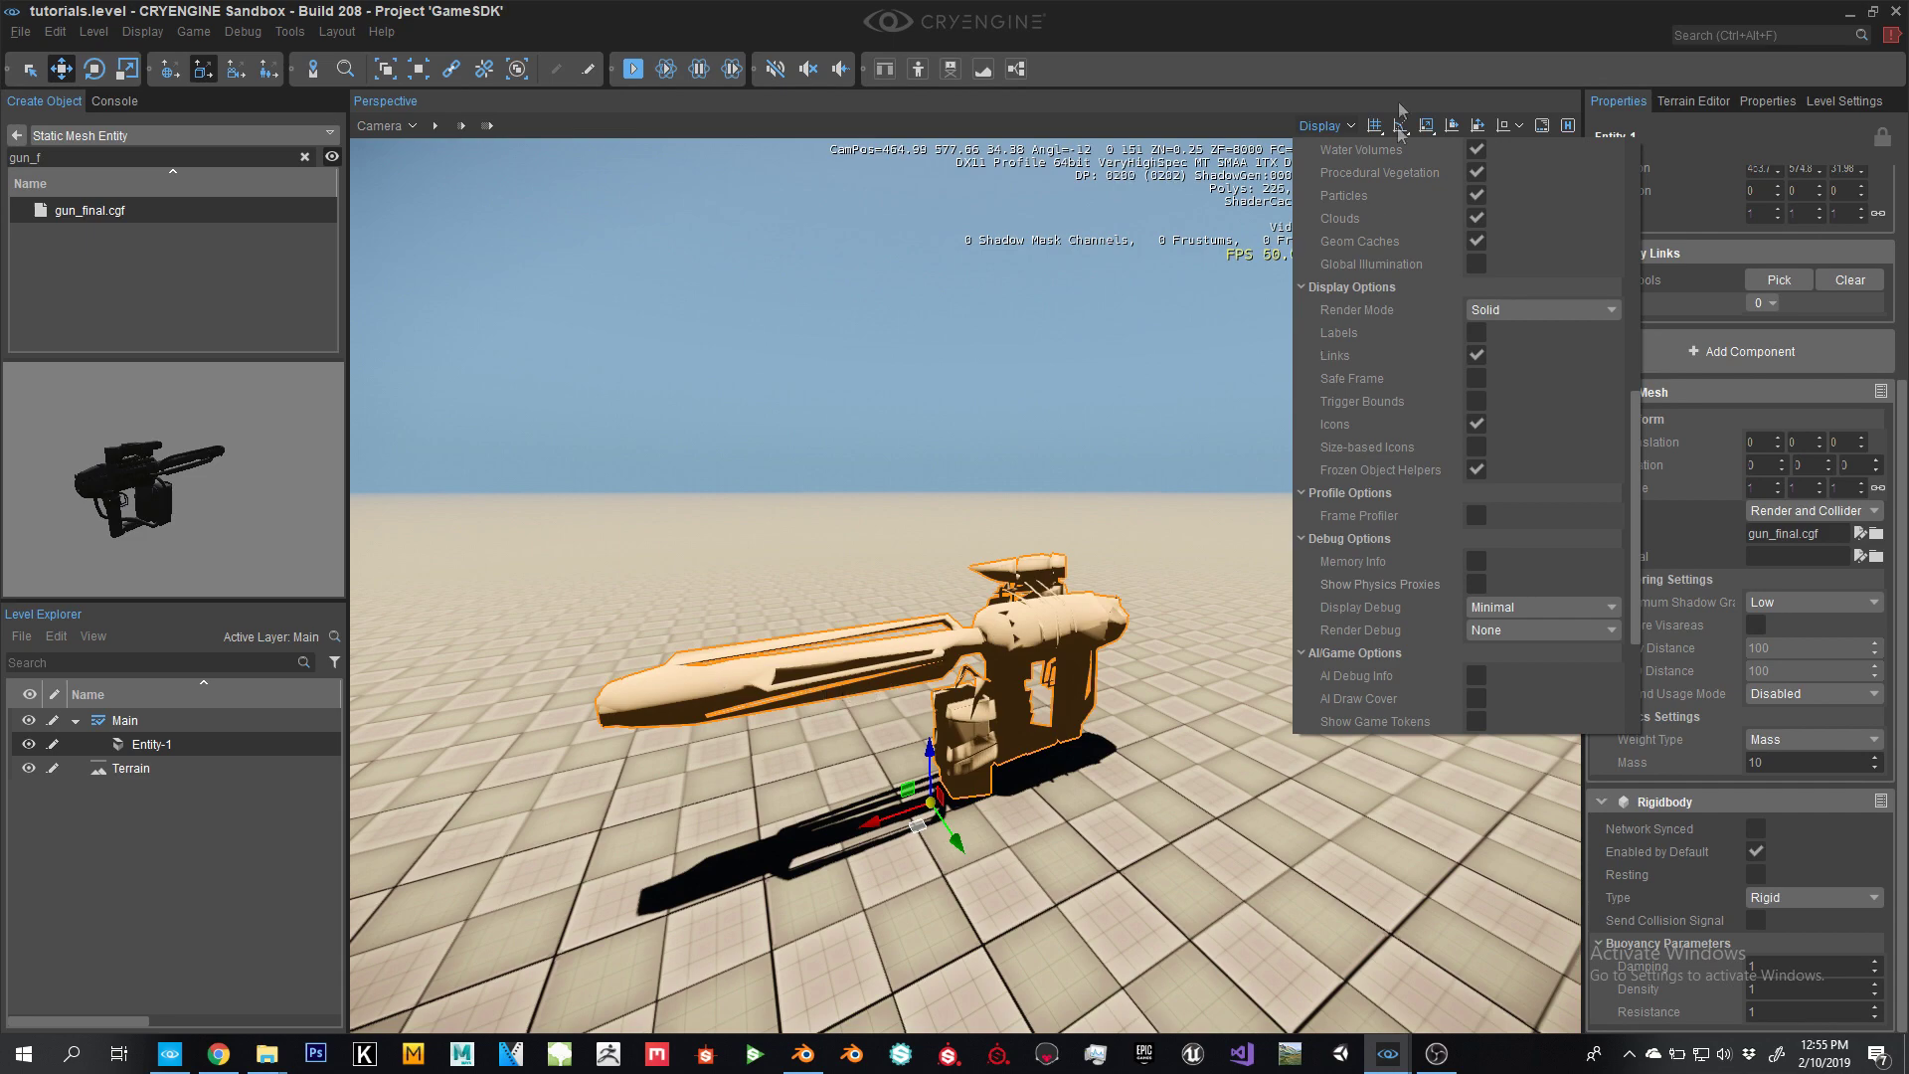
{"action": "left_click", "coordinate": [1251, 408]}
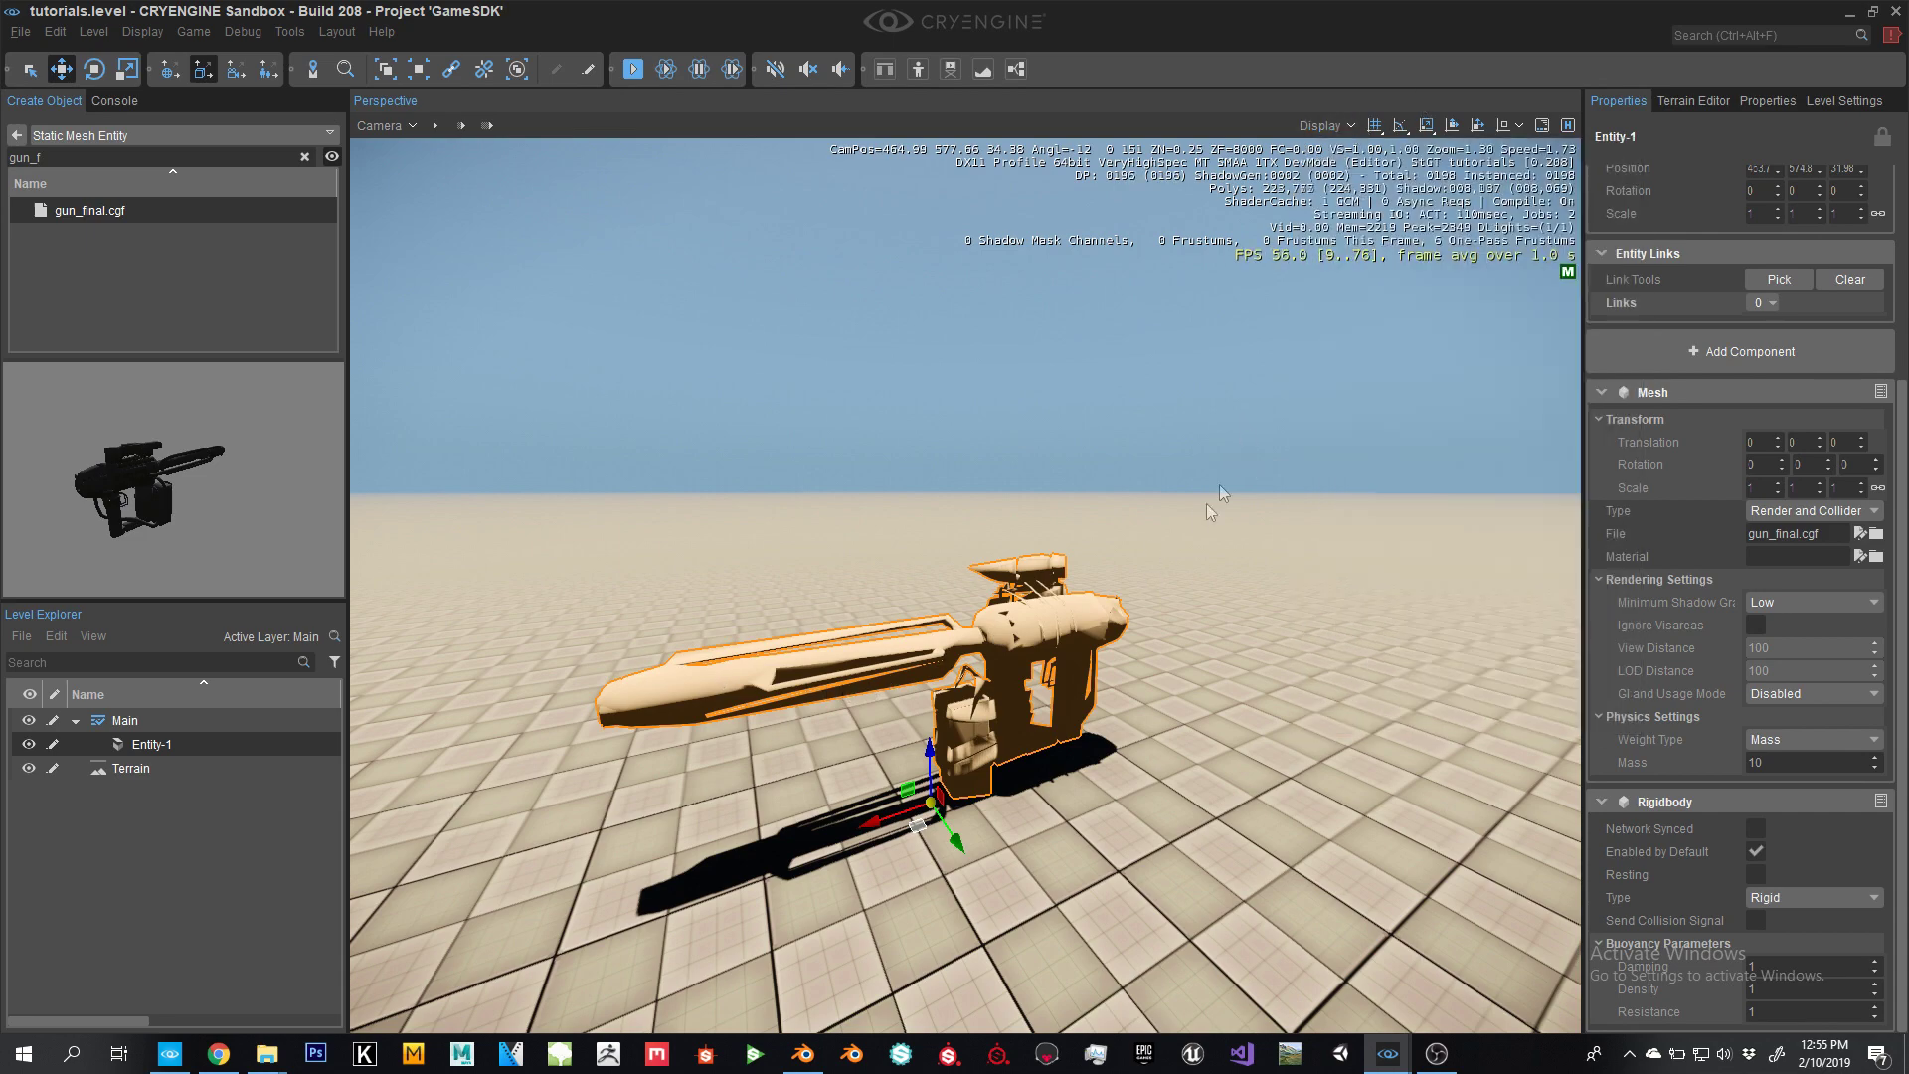
{"action": "right_click_drag", "start_coordinate": [1197, 510], "coordinate": [1188, 565]}
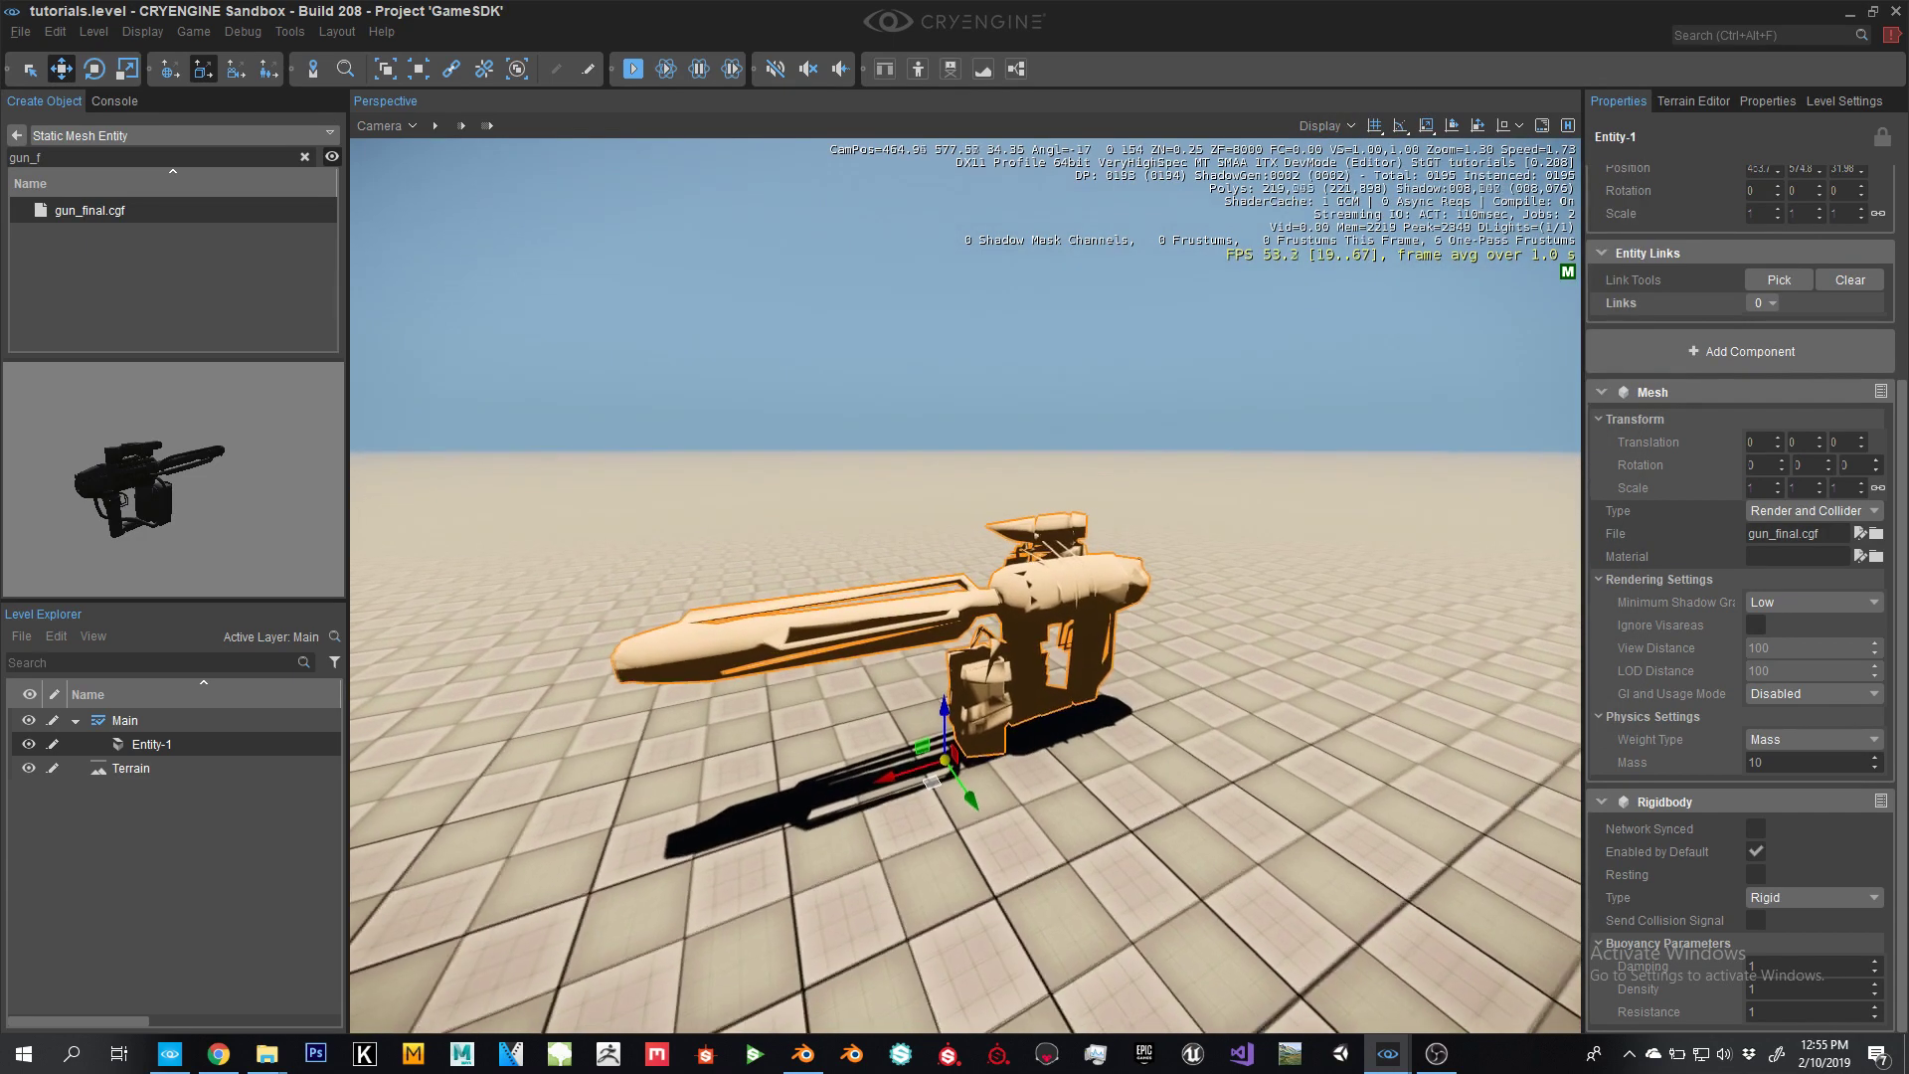
{"action": "key", "text": "w"}
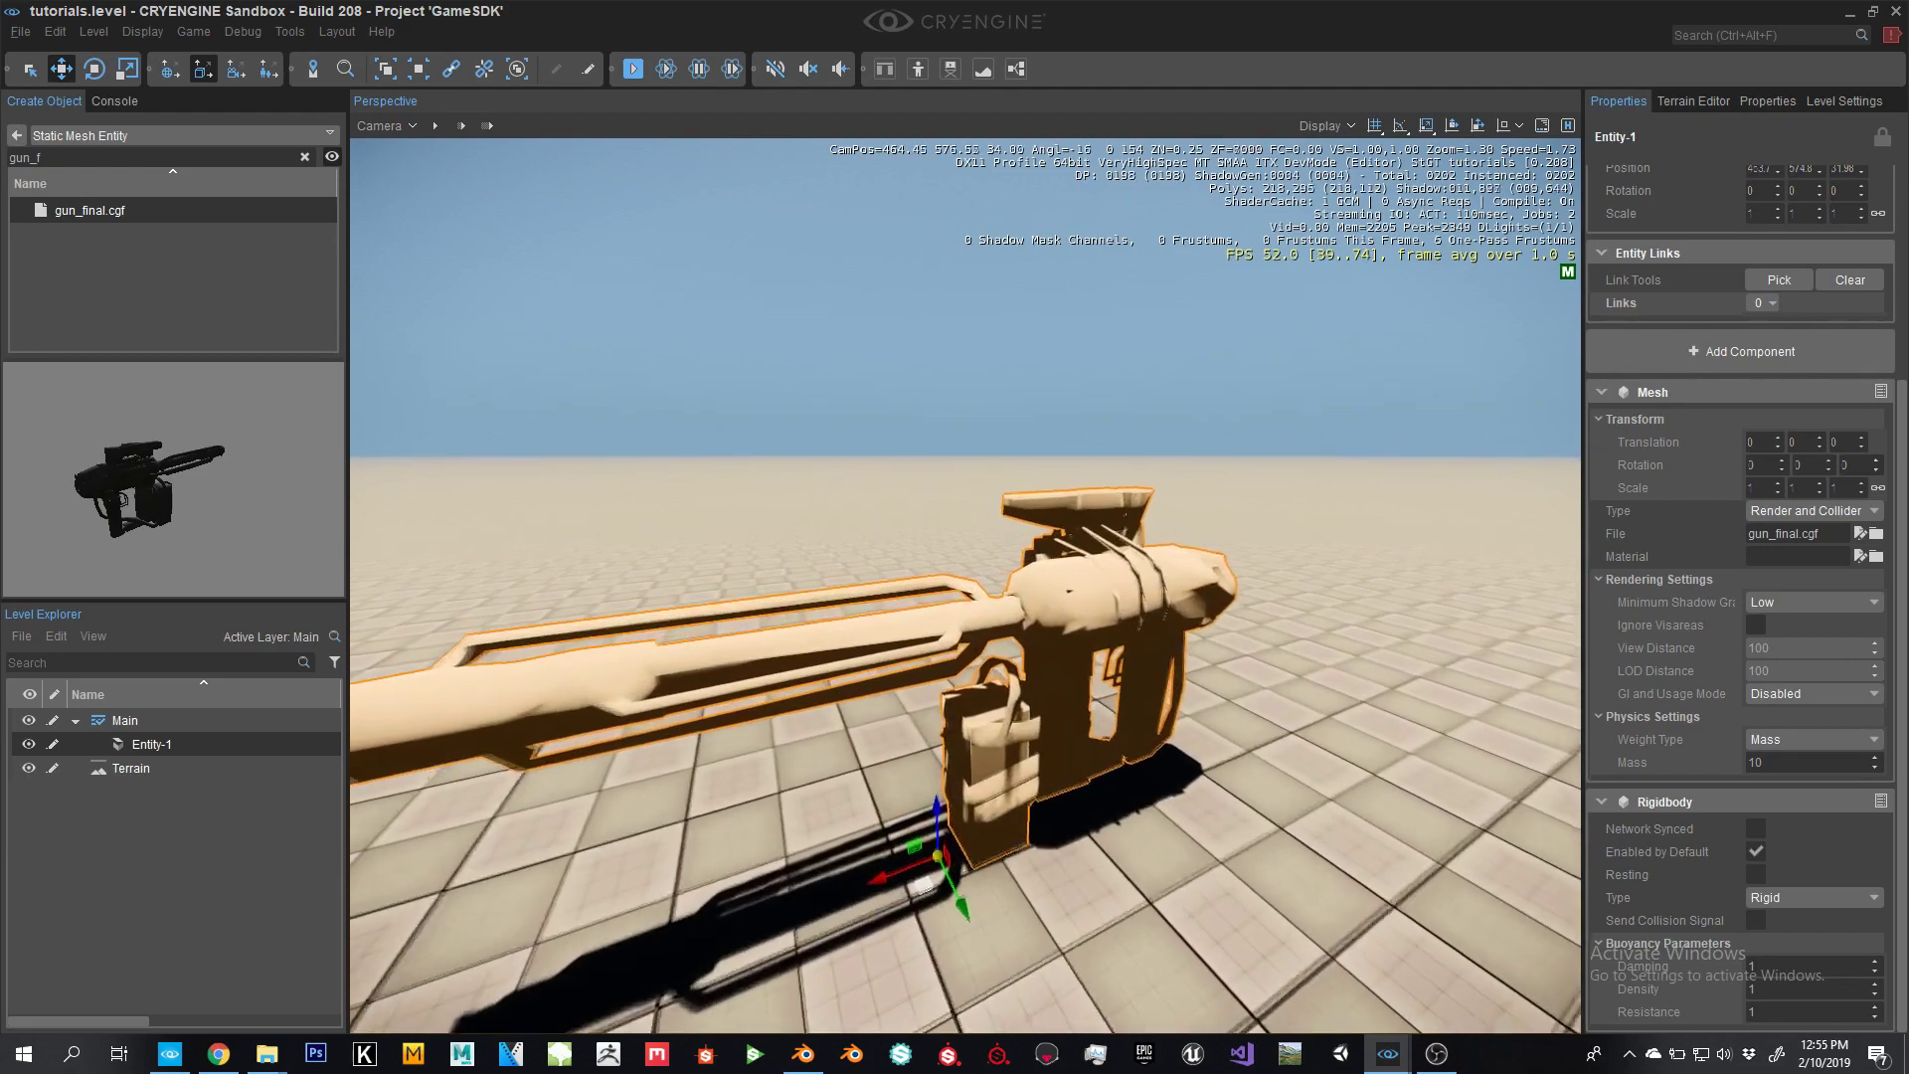
Set the gun mesh's LOD distance to 3 and back the camera away to check how its detail levels switch
{"action": "key", "text": "w"}
{"action": "key", "text": "s"}
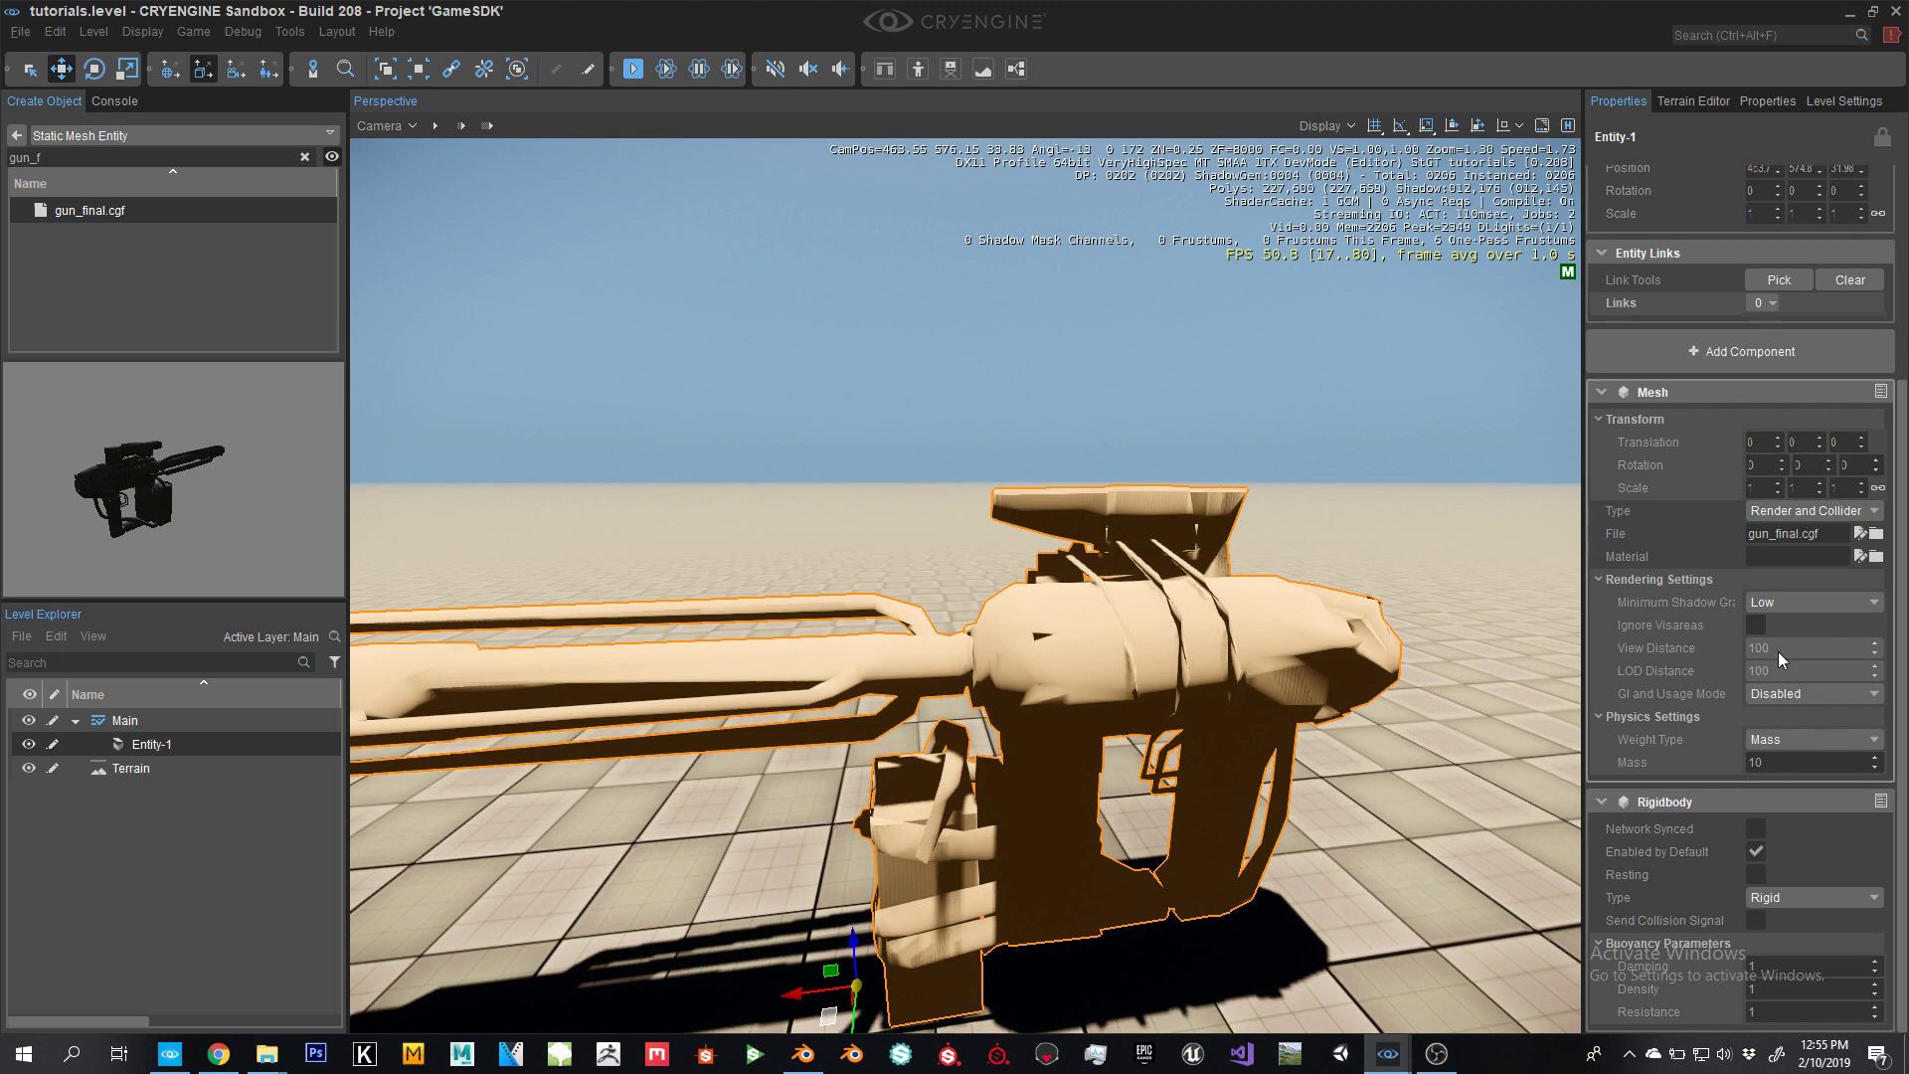
{"action": "double_click", "coordinate": [1804, 670]}
{"action": "type", "text": "0"}
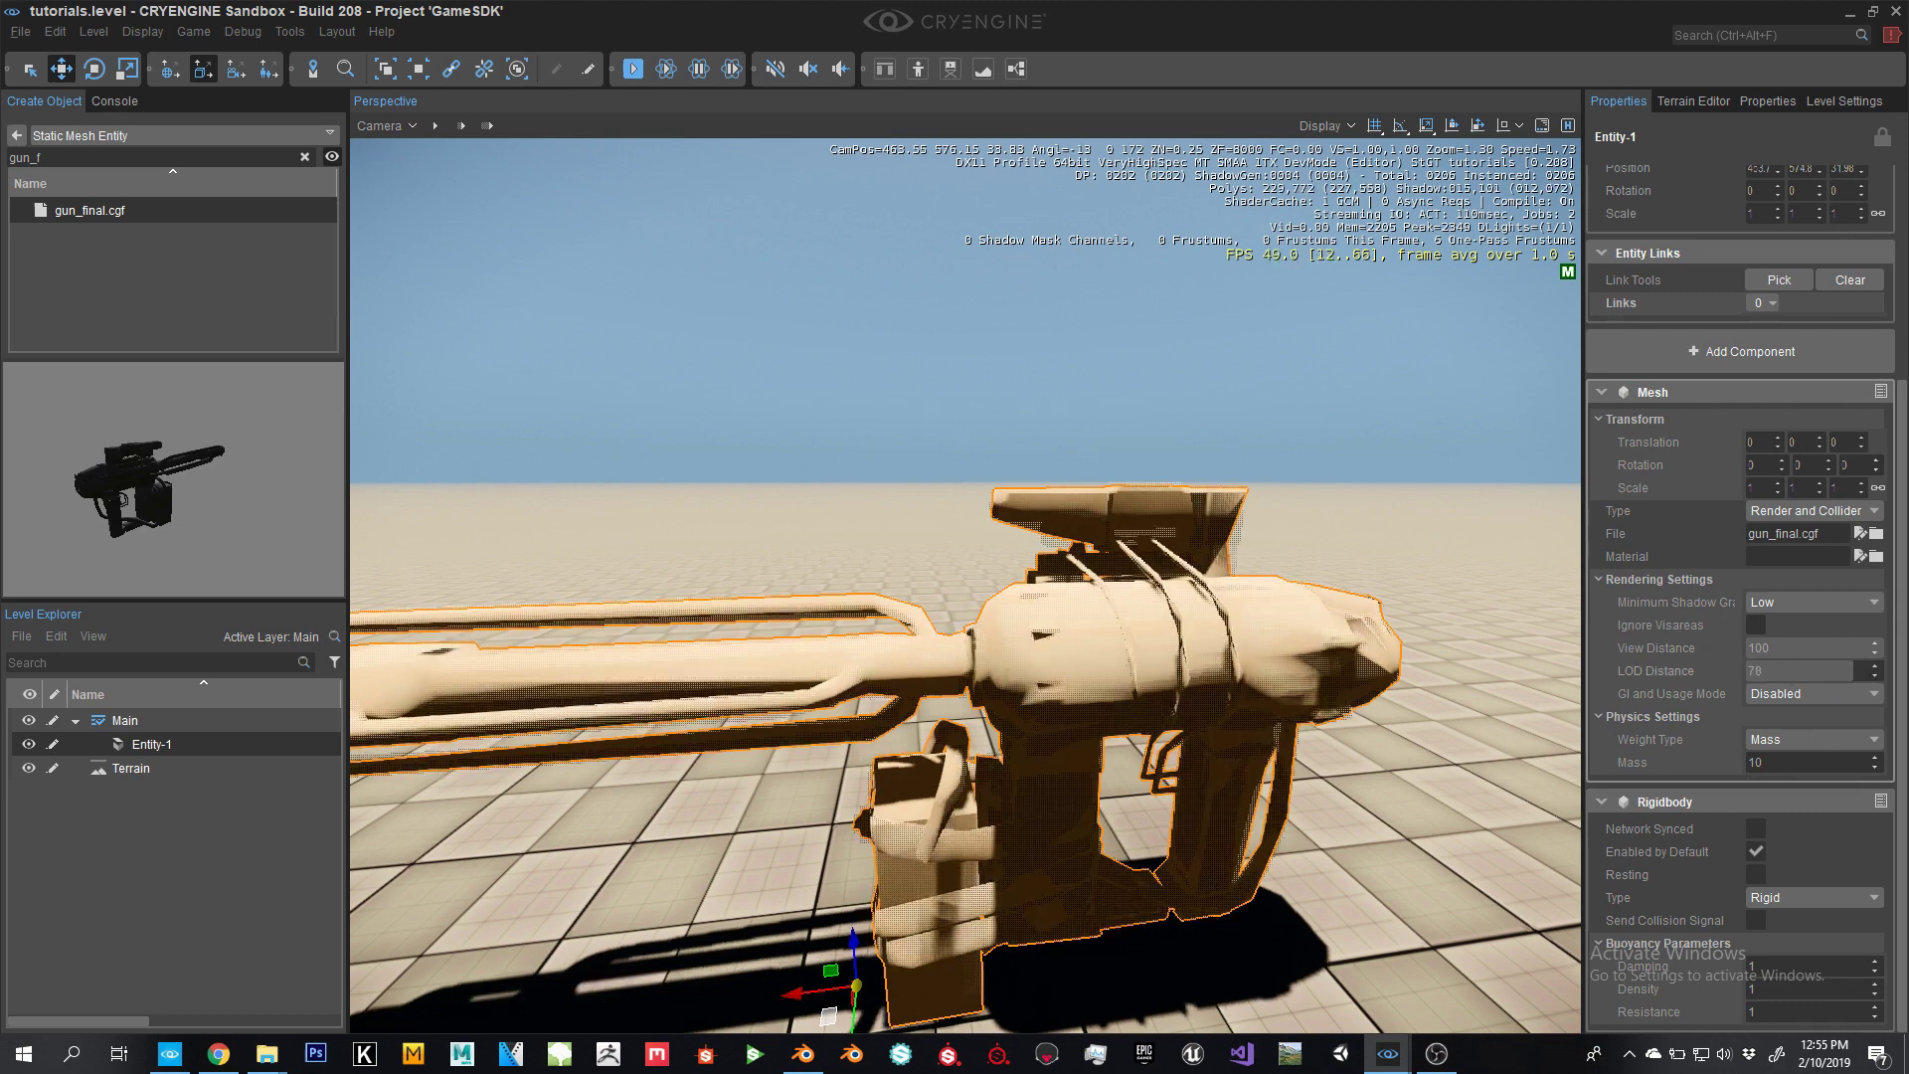
{"action": "key", "text": "BackSpace"}
{"action": "type", "text": "3"}
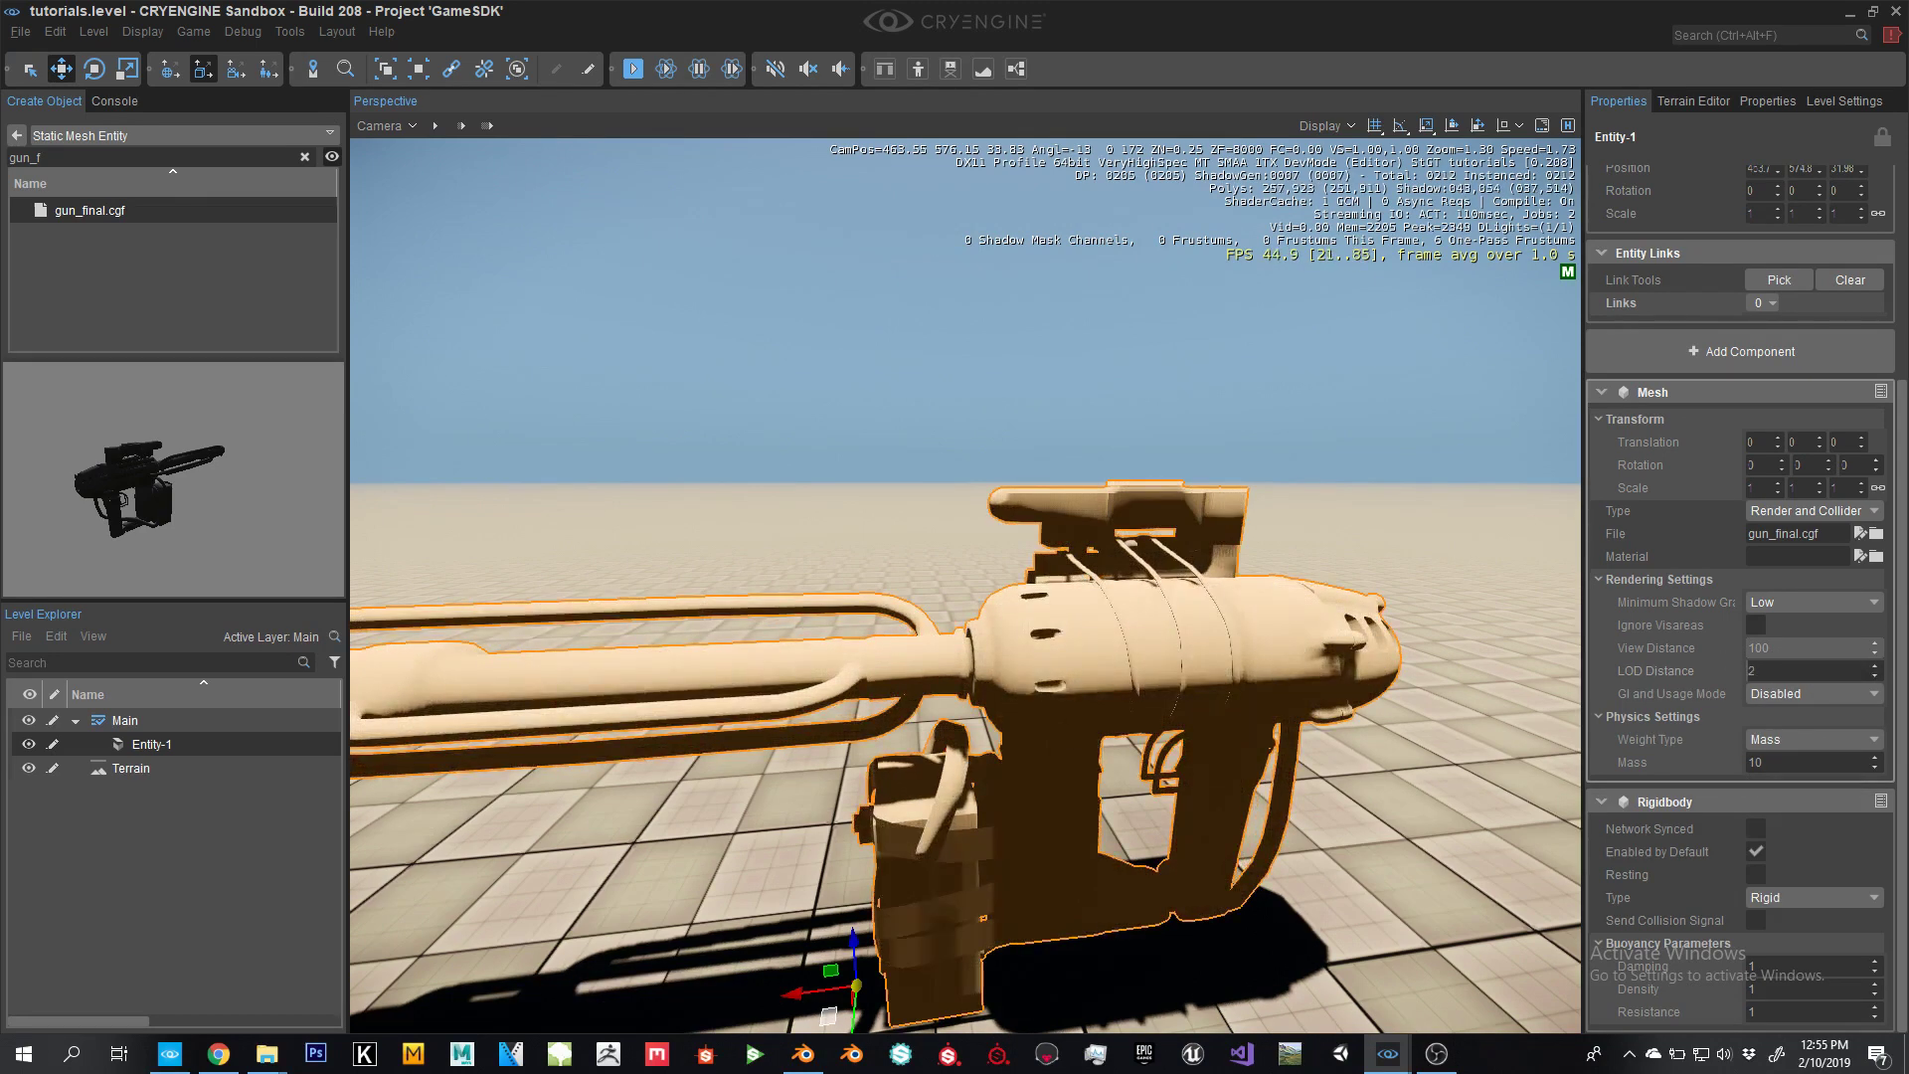
{"action": "scroll", "coordinate": [965, 586], "scroll_direction": "down", "scroll_amount": 5}
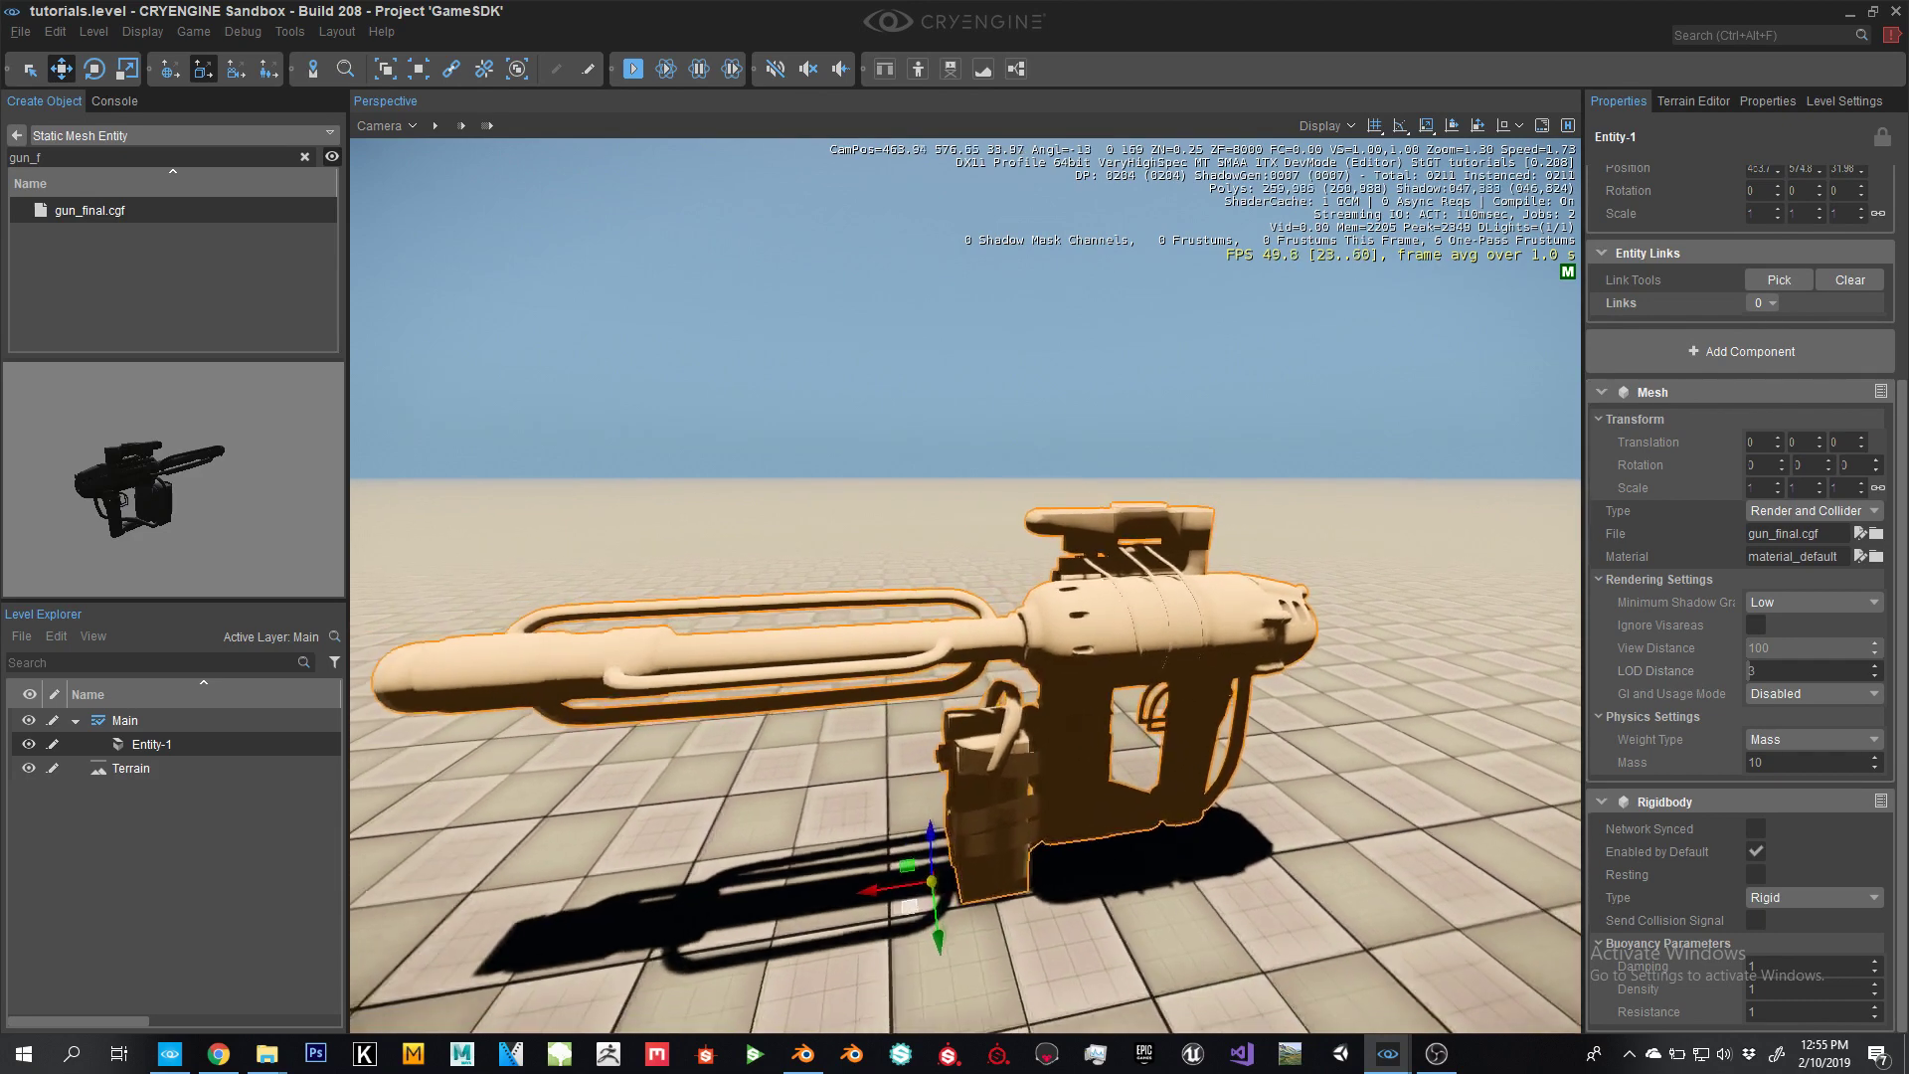
{"action": "scroll", "coordinate": [965, 587], "scroll_direction": "down", "scroll_amount": 5}
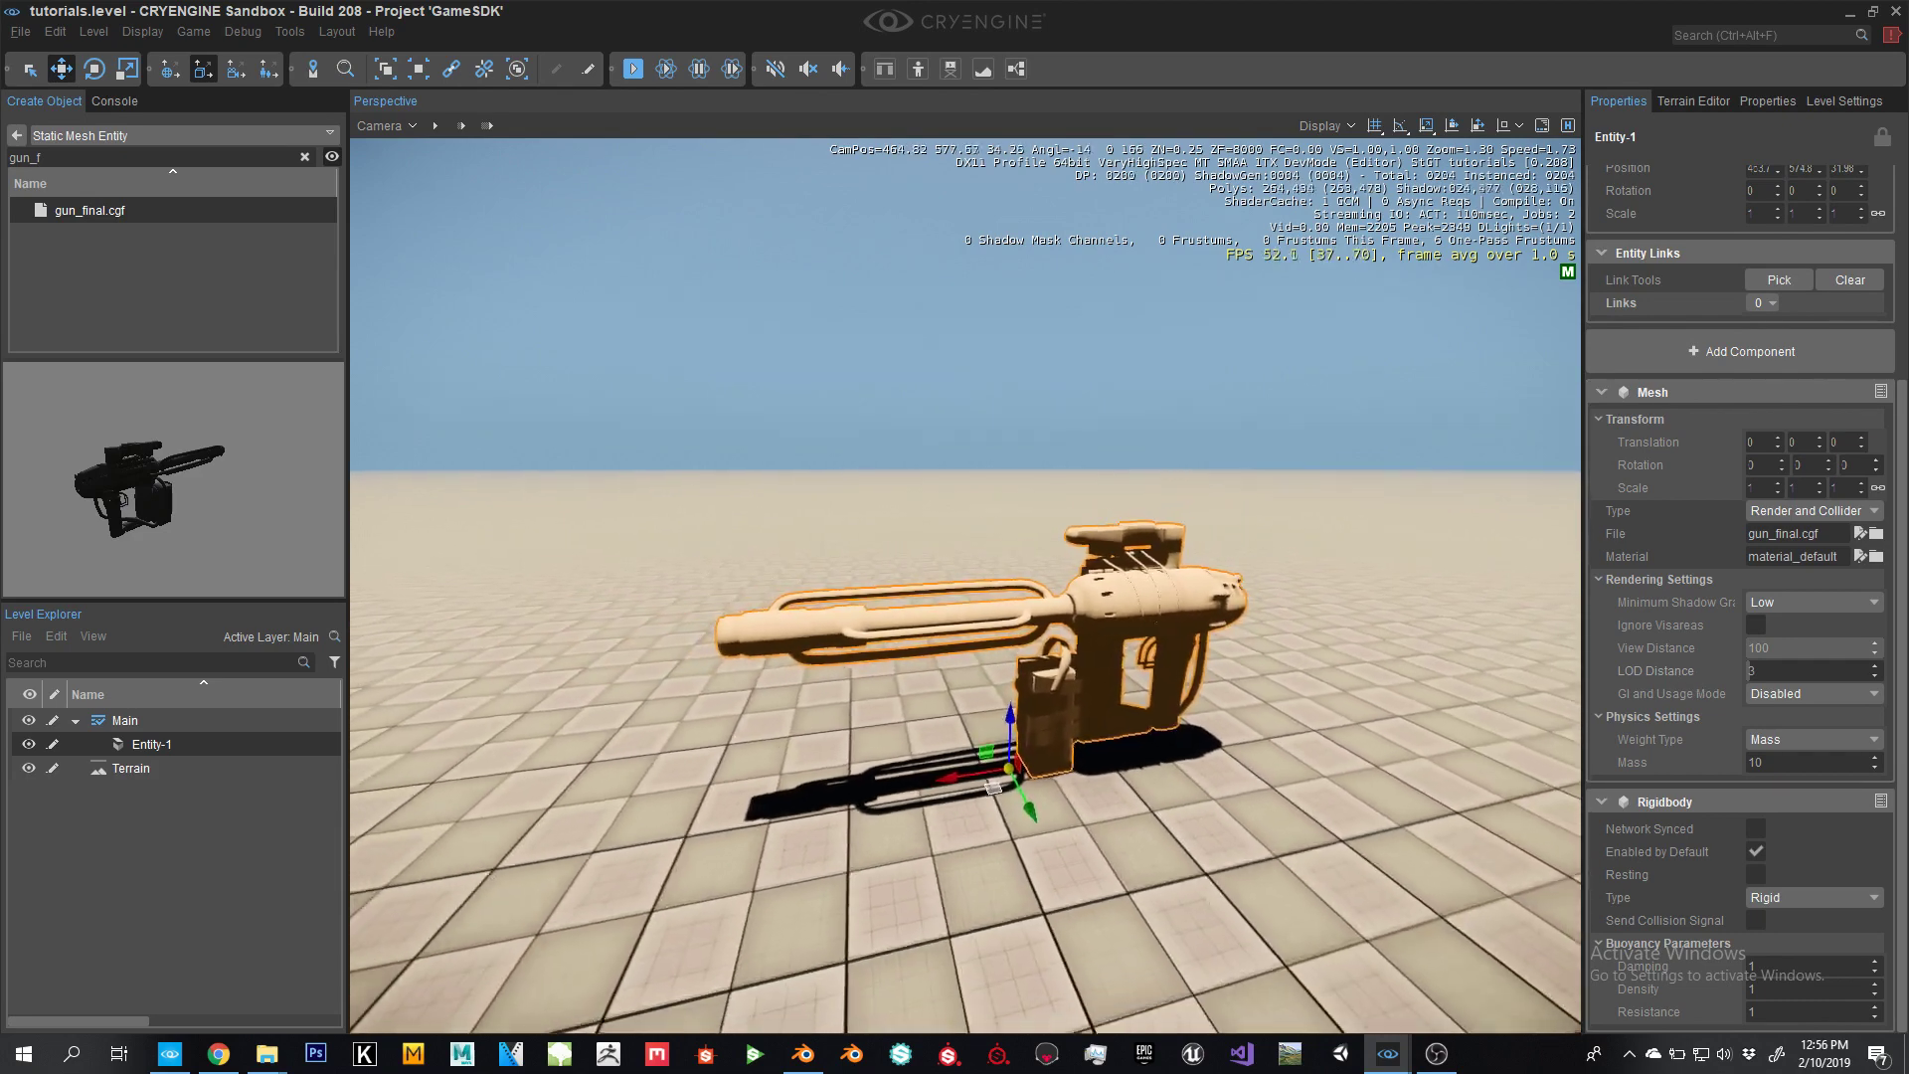
{"action": "scroll", "coordinate": [965, 587], "scroll_direction": "down", "scroll_amount": 5}
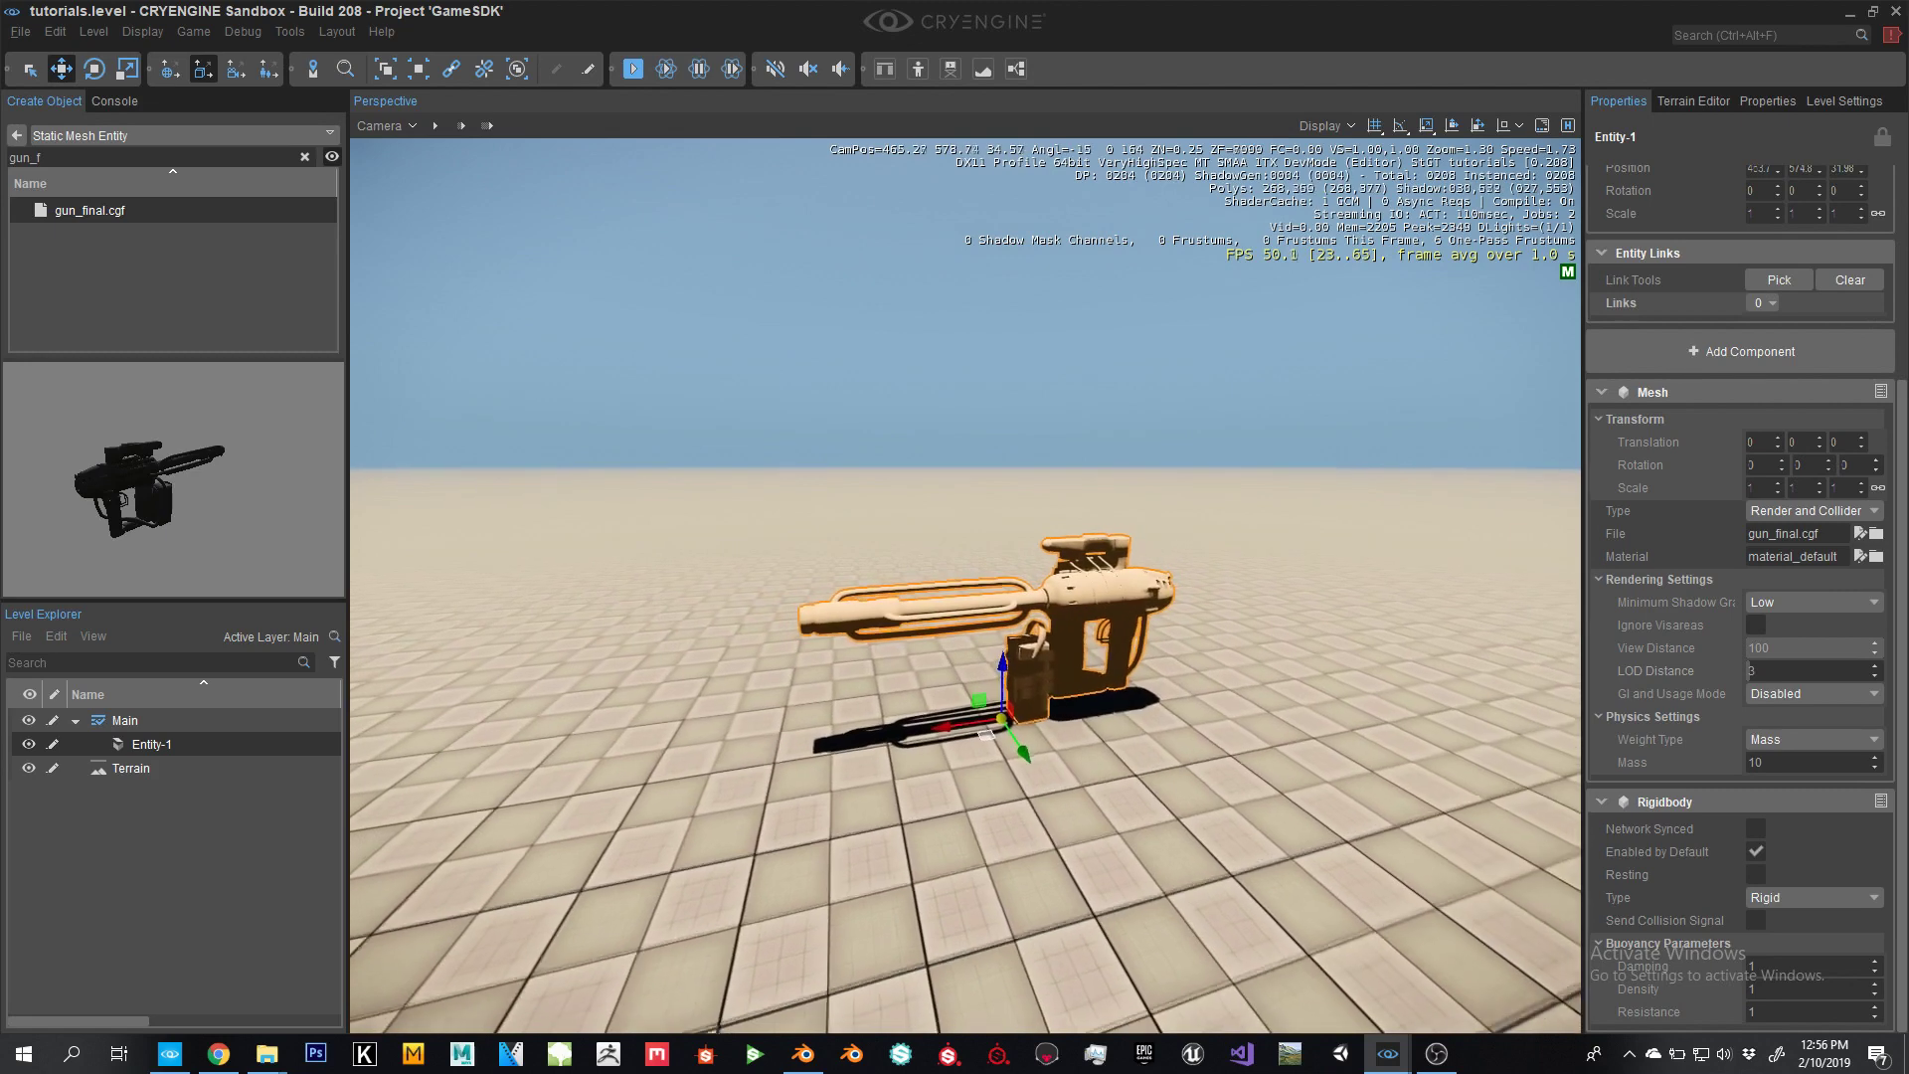
{"action": "scroll", "coordinate": [965, 587], "scroll_direction": "down", "scroll_amount": 5}
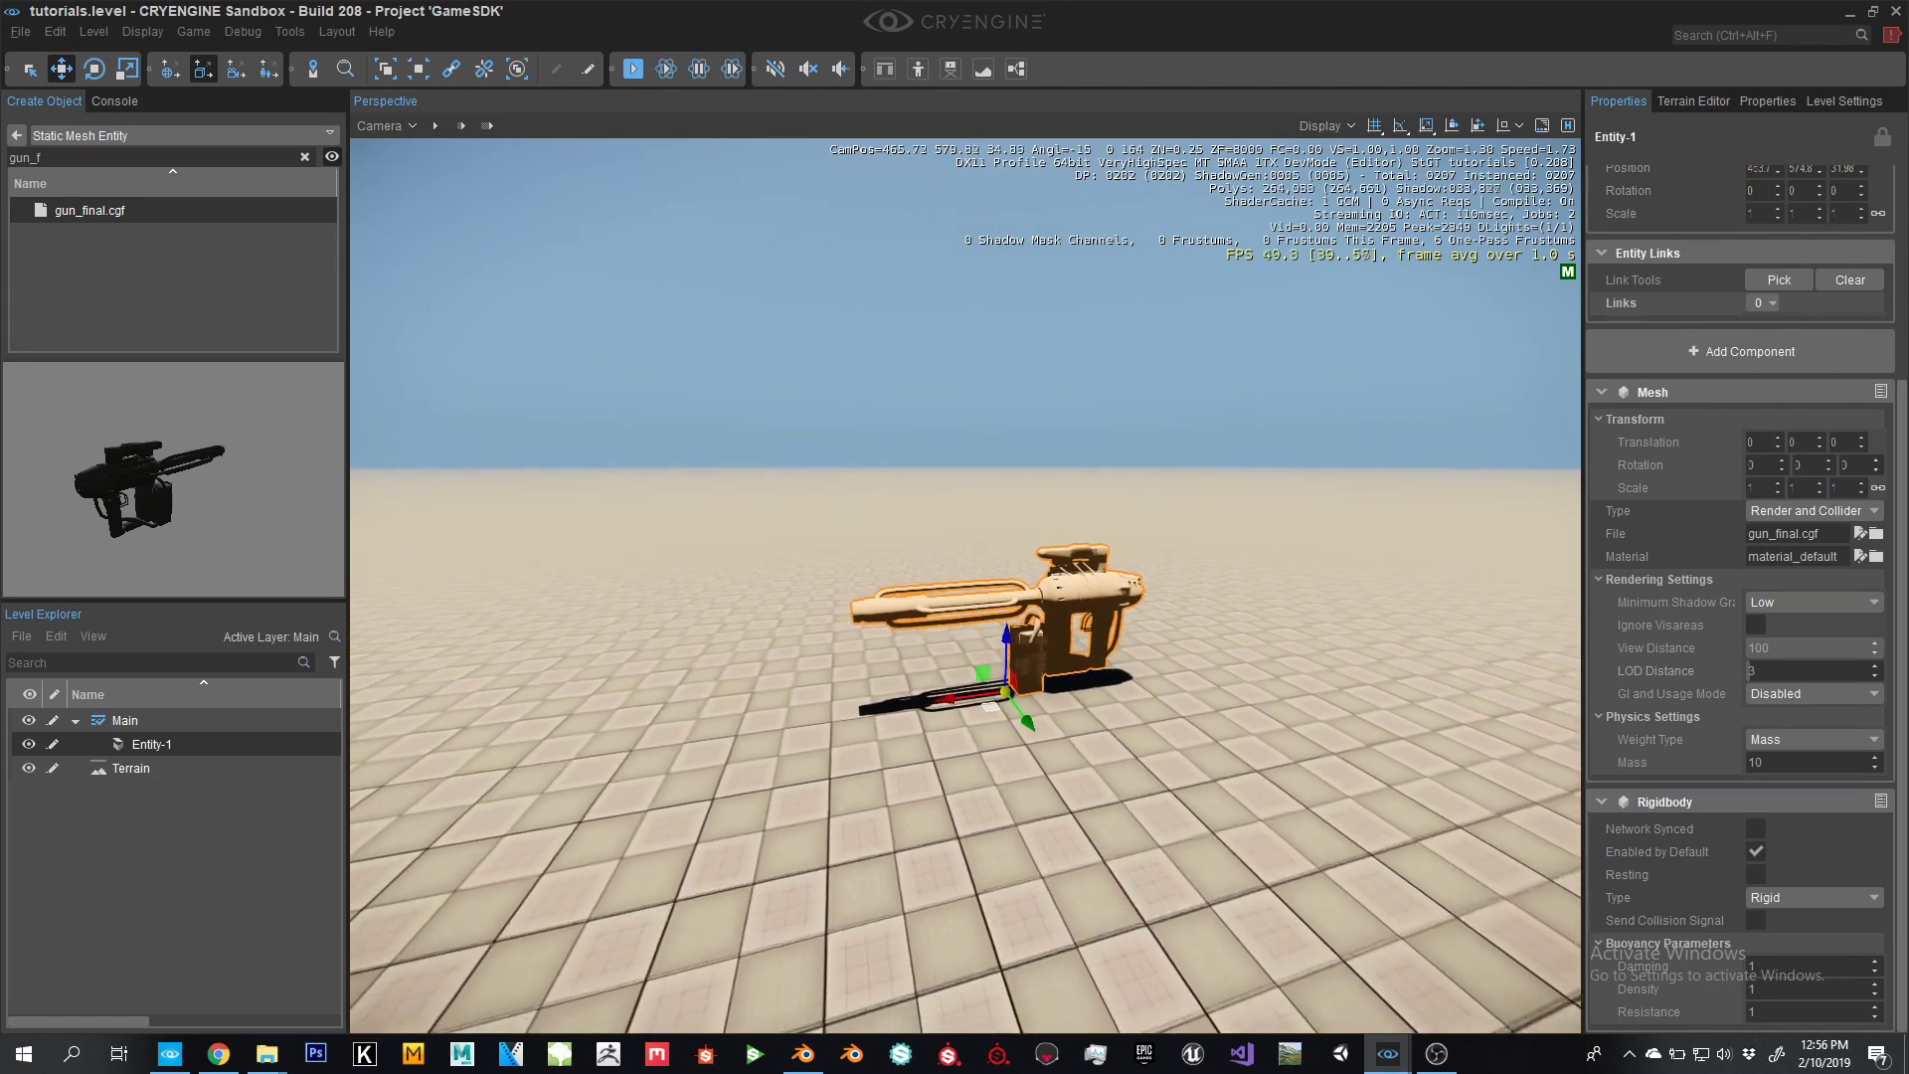
Set the gun mesh's LOD distance to 11 and check the model from farther away
{"action": "key", "text": "BackSpace"}
{"action": "type", "text": "7"}
{"action": "key", "text": "Up"}
{"action": "key", "text": "Up"}
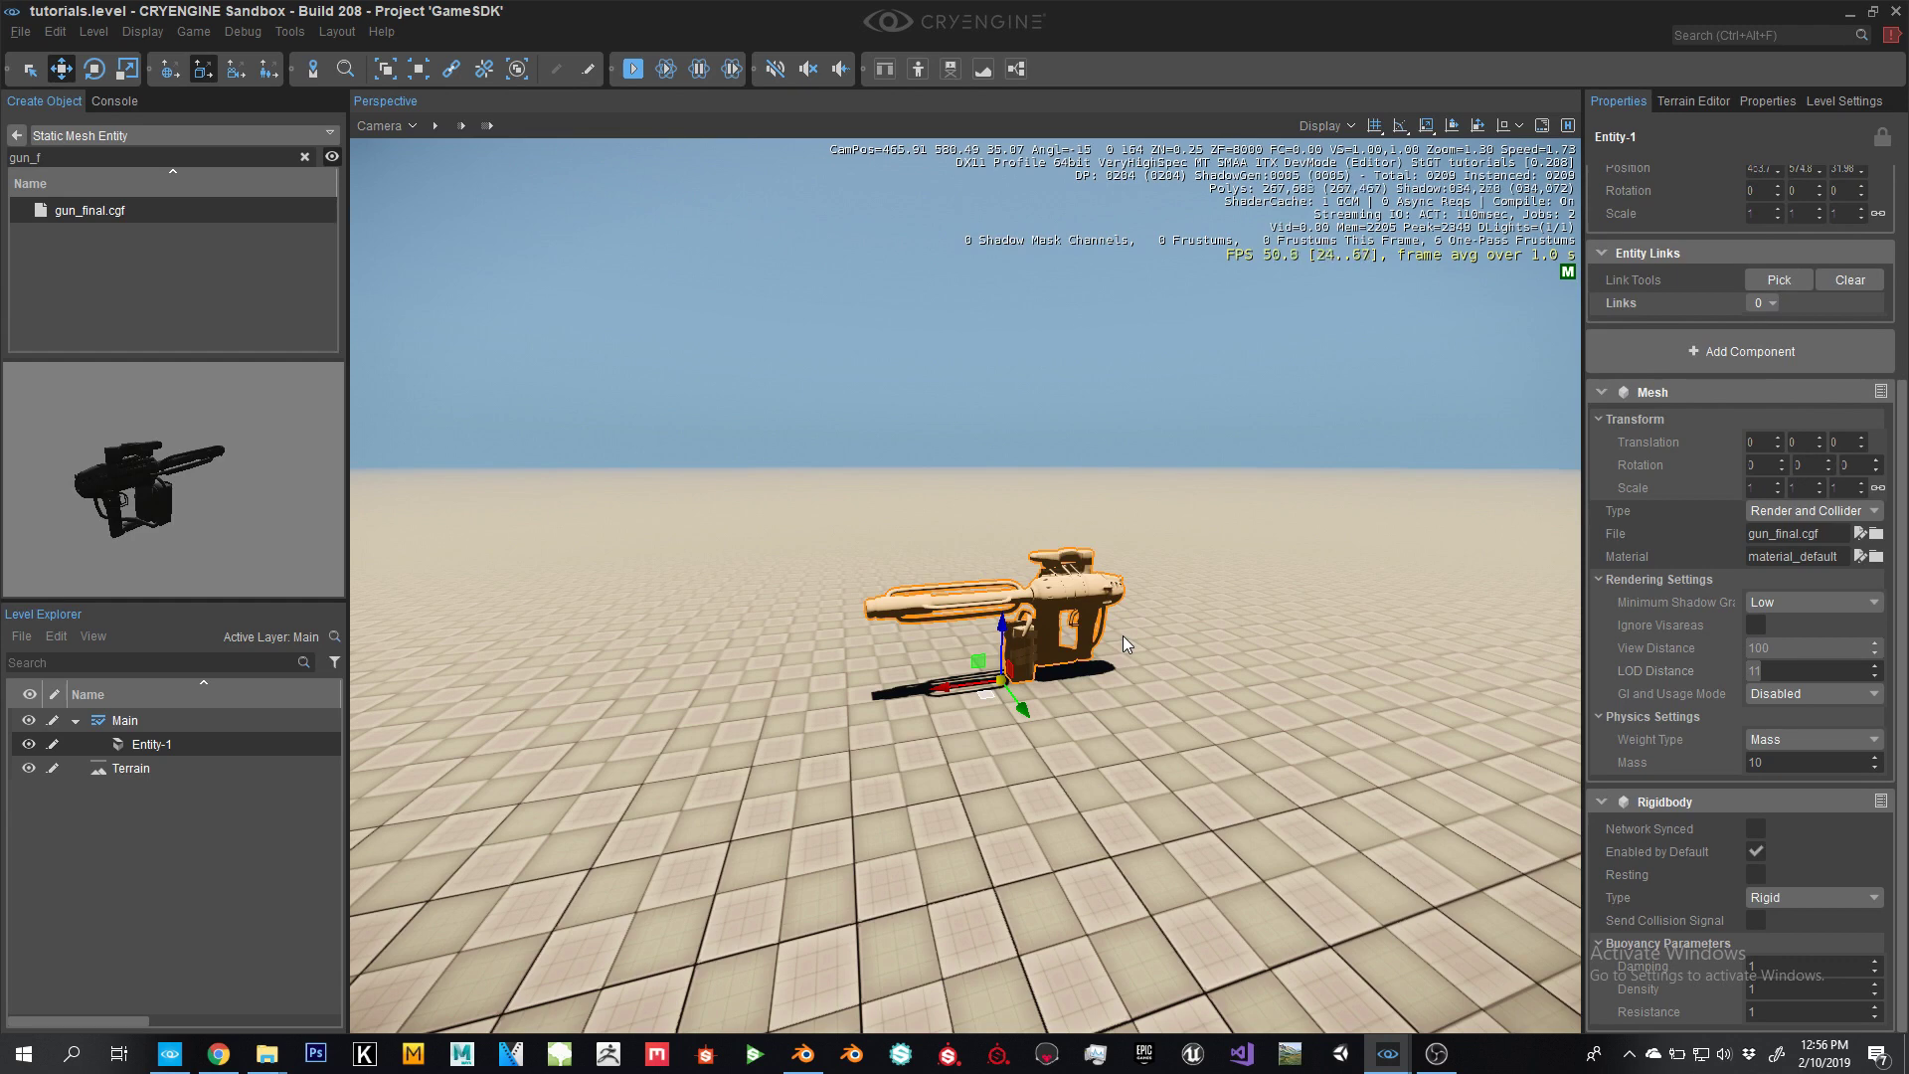
{"action": "right_click_drag", "start_coordinate": [1022, 356], "coordinate": [1002, 356]}
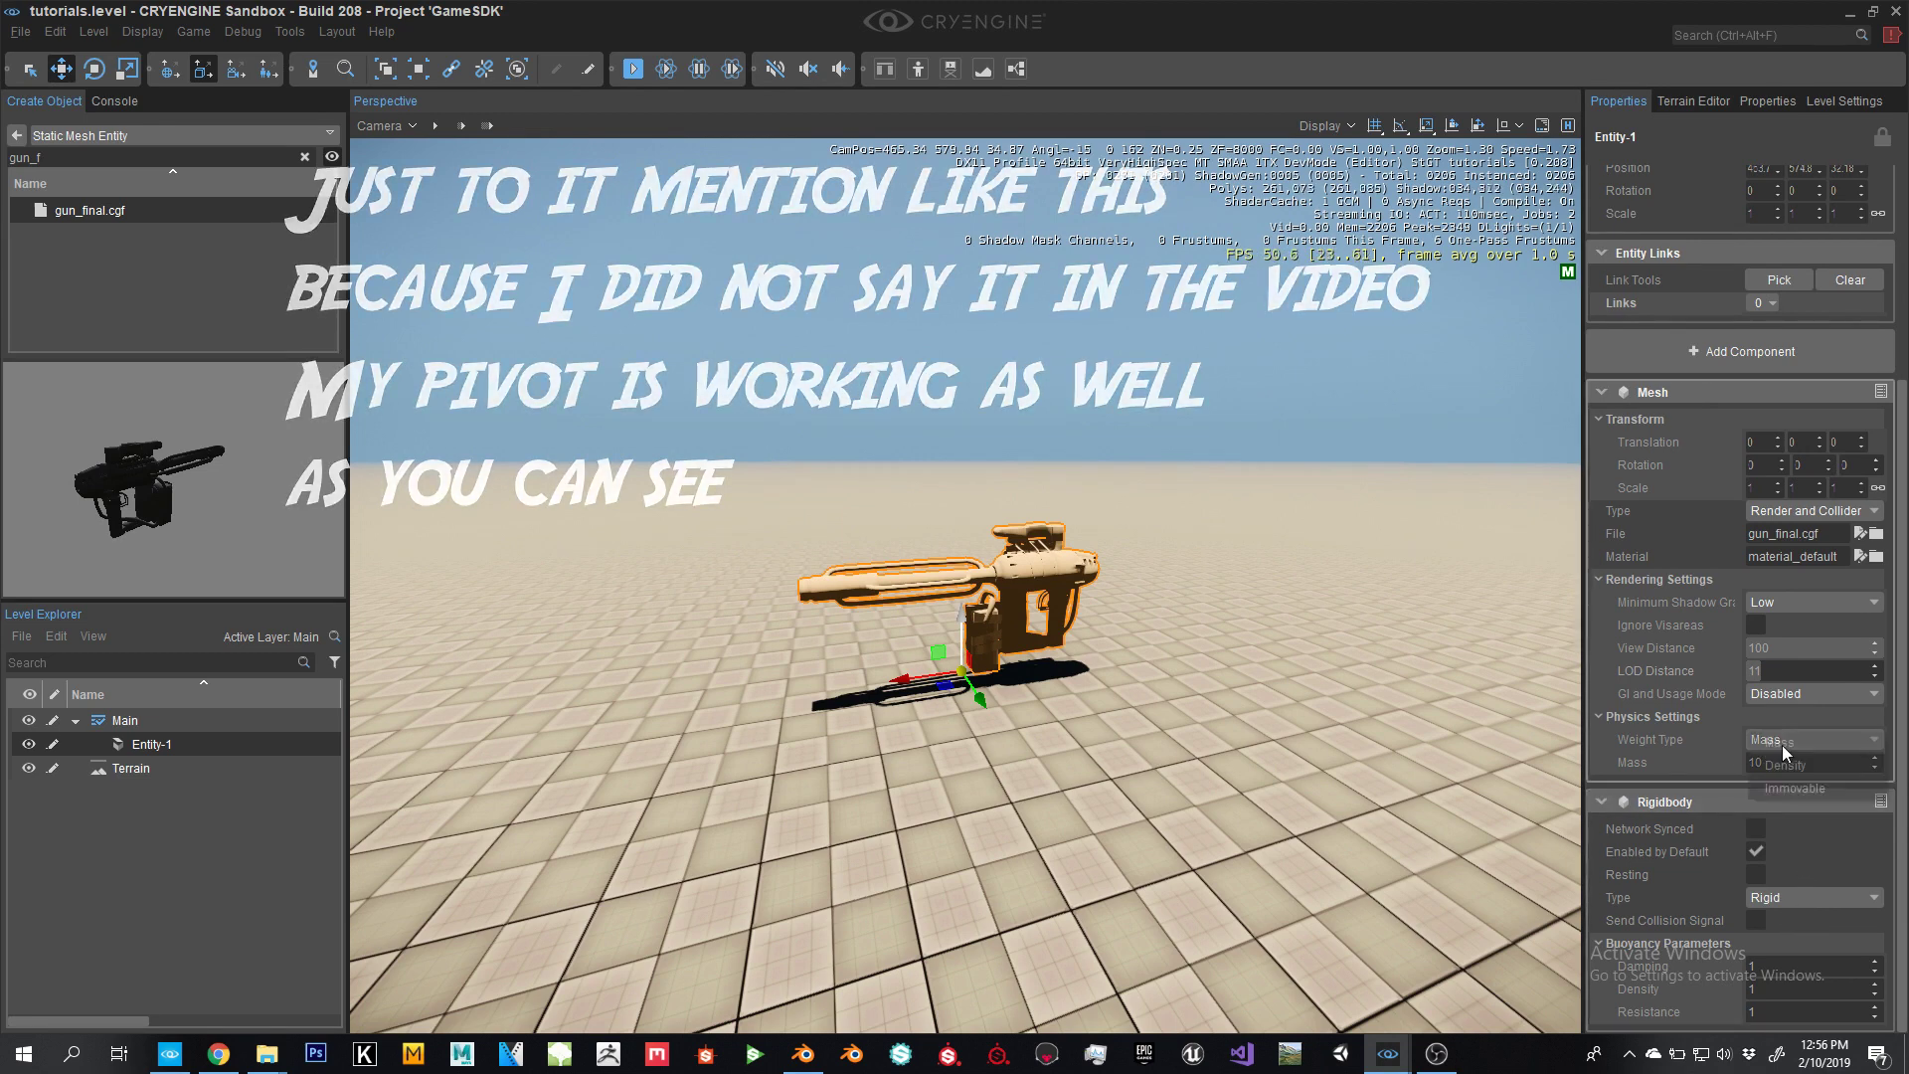
With the weight type kept at Mass, run the game and test the gun's physics by walking up to and shooting it in third person
{"action": "left_click", "coordinate": [1782, 743]}
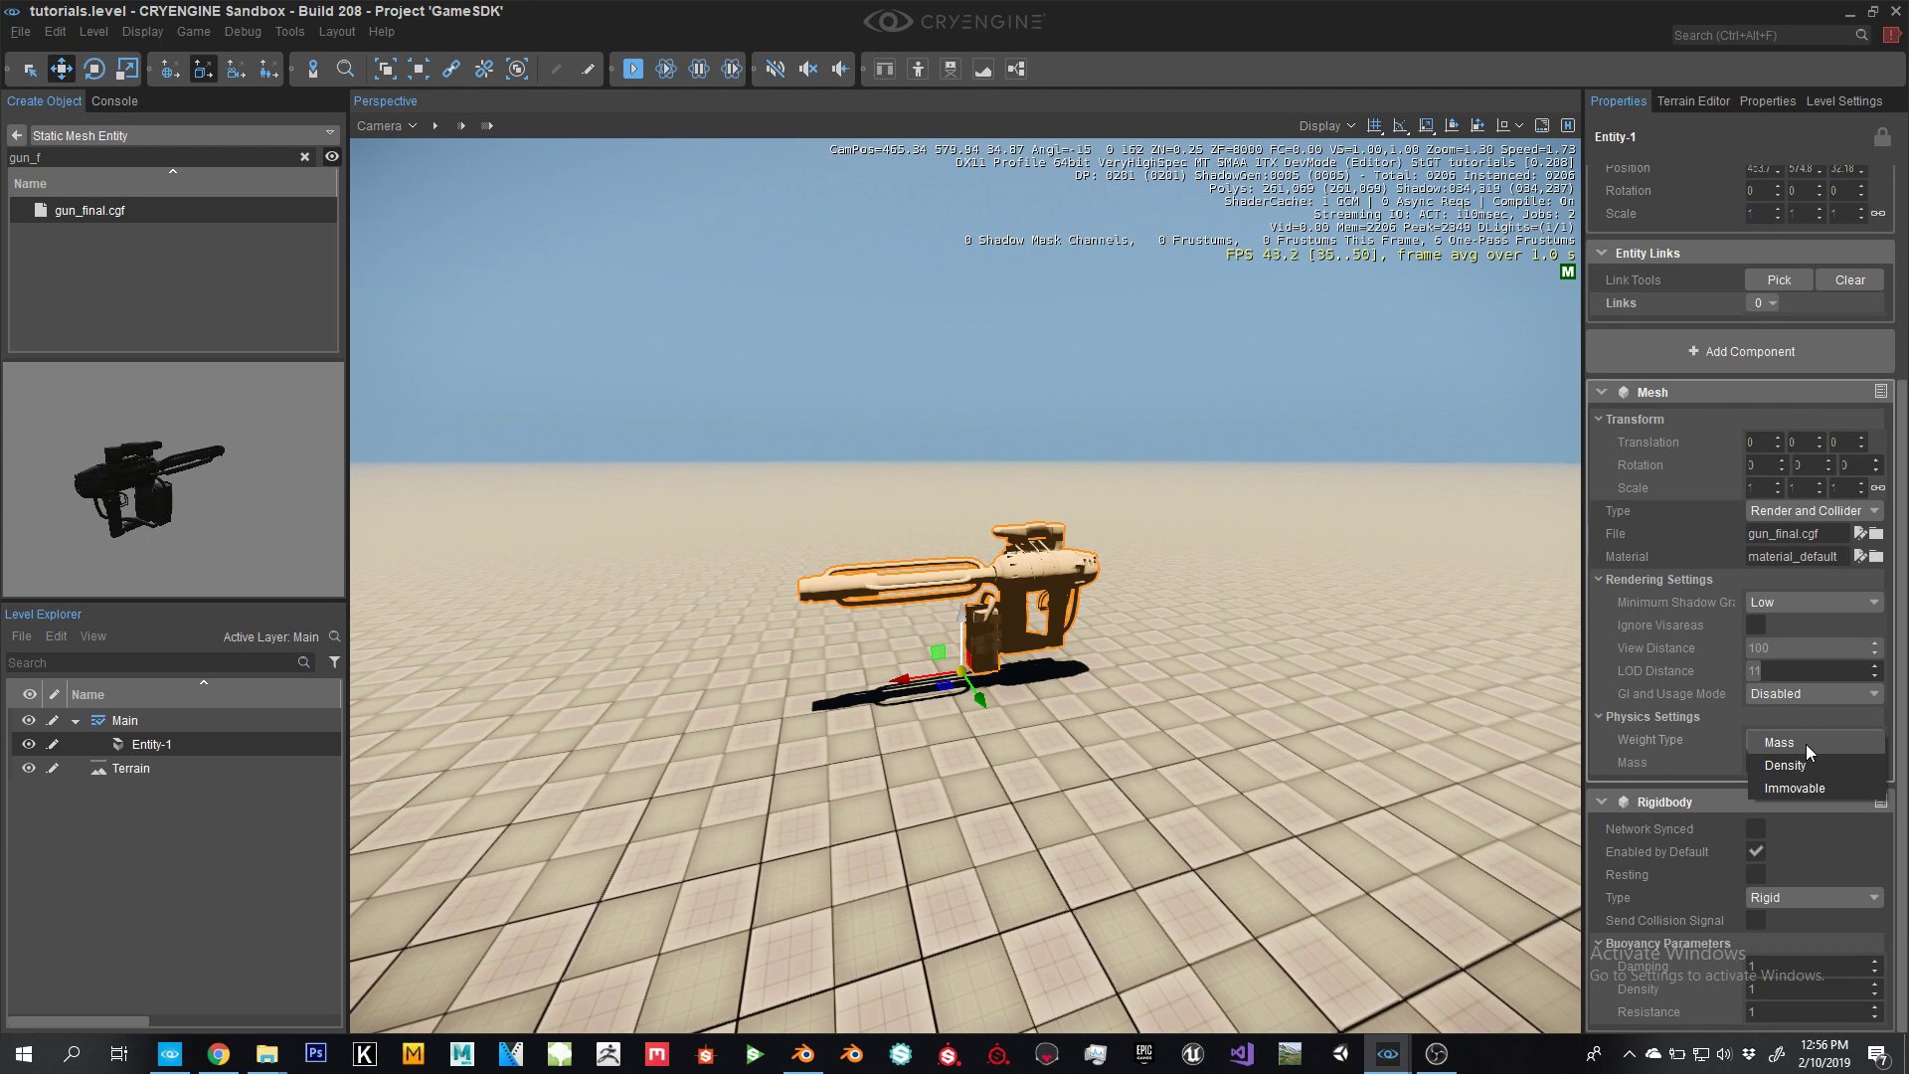
{"action": "left_click", "coordinate": [1806, 744]}
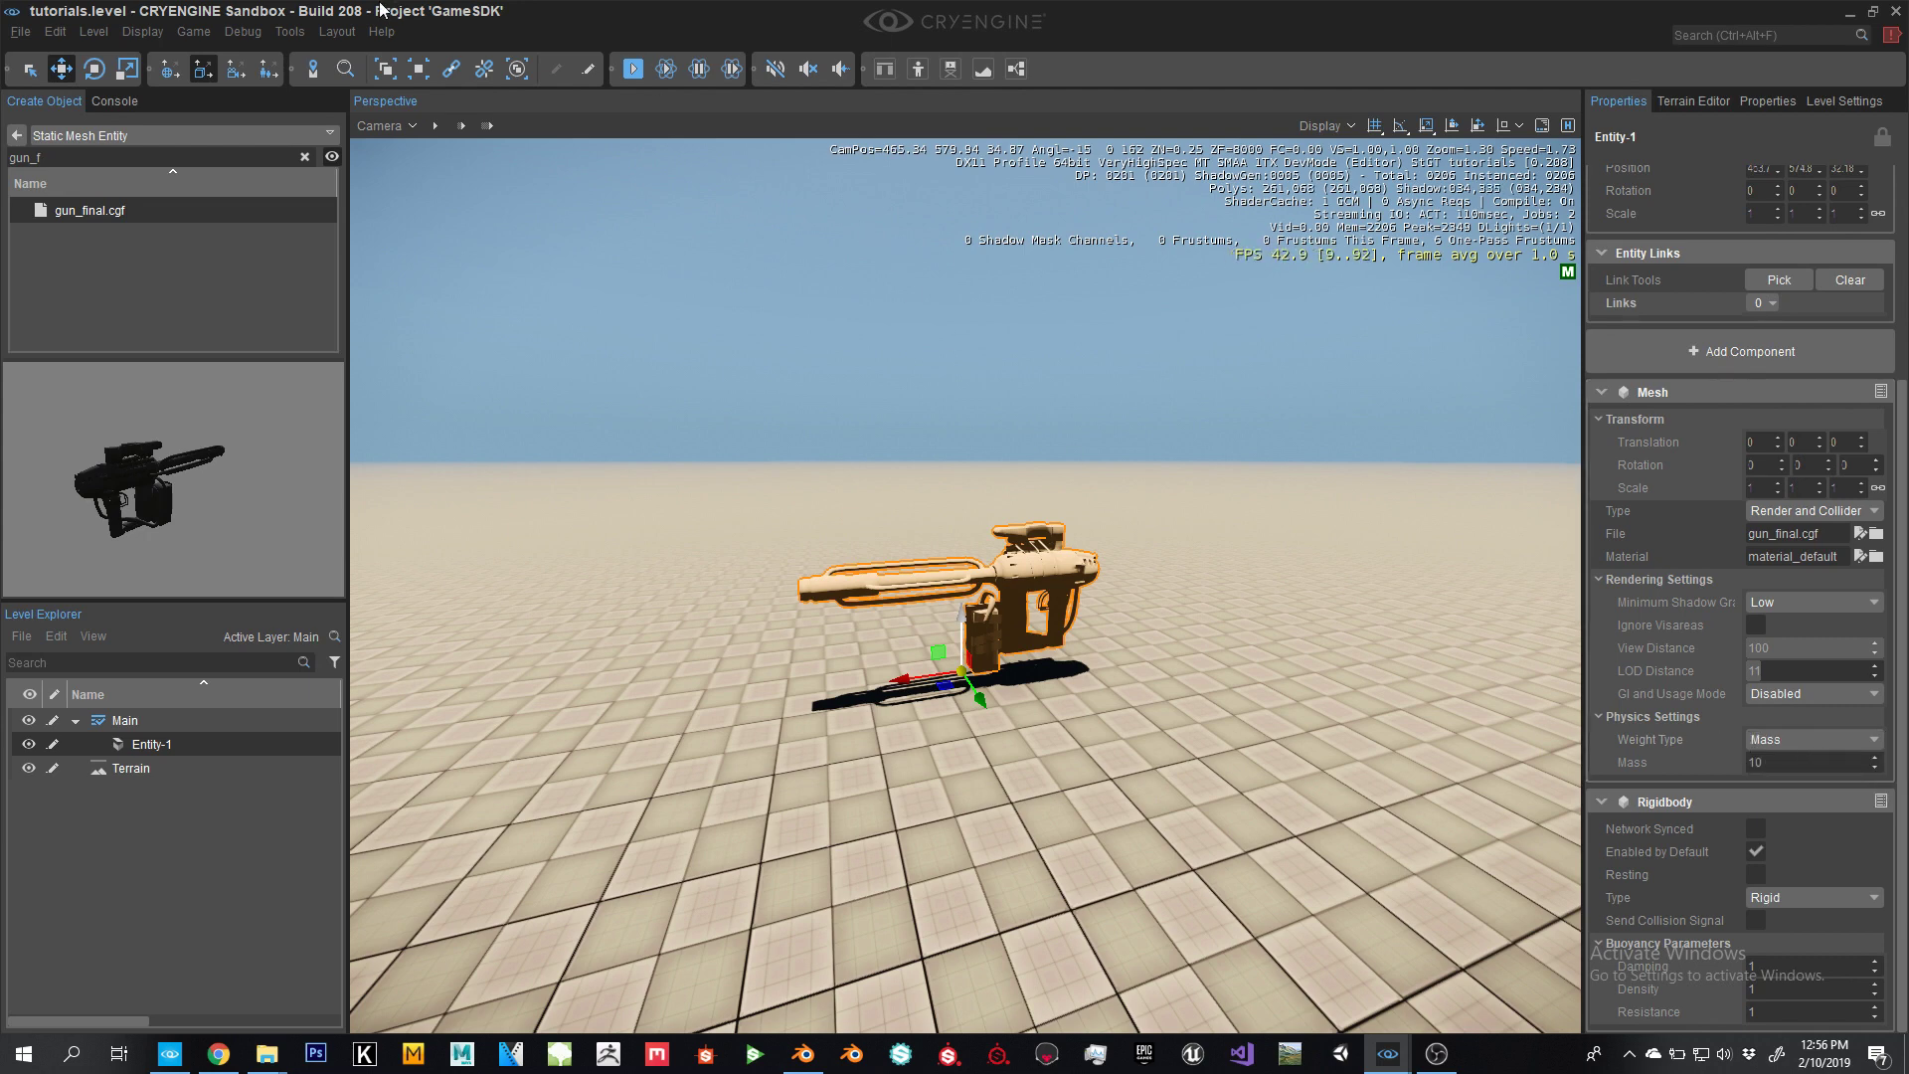
{"action": "left_click", "coordinate": [204, 34]}
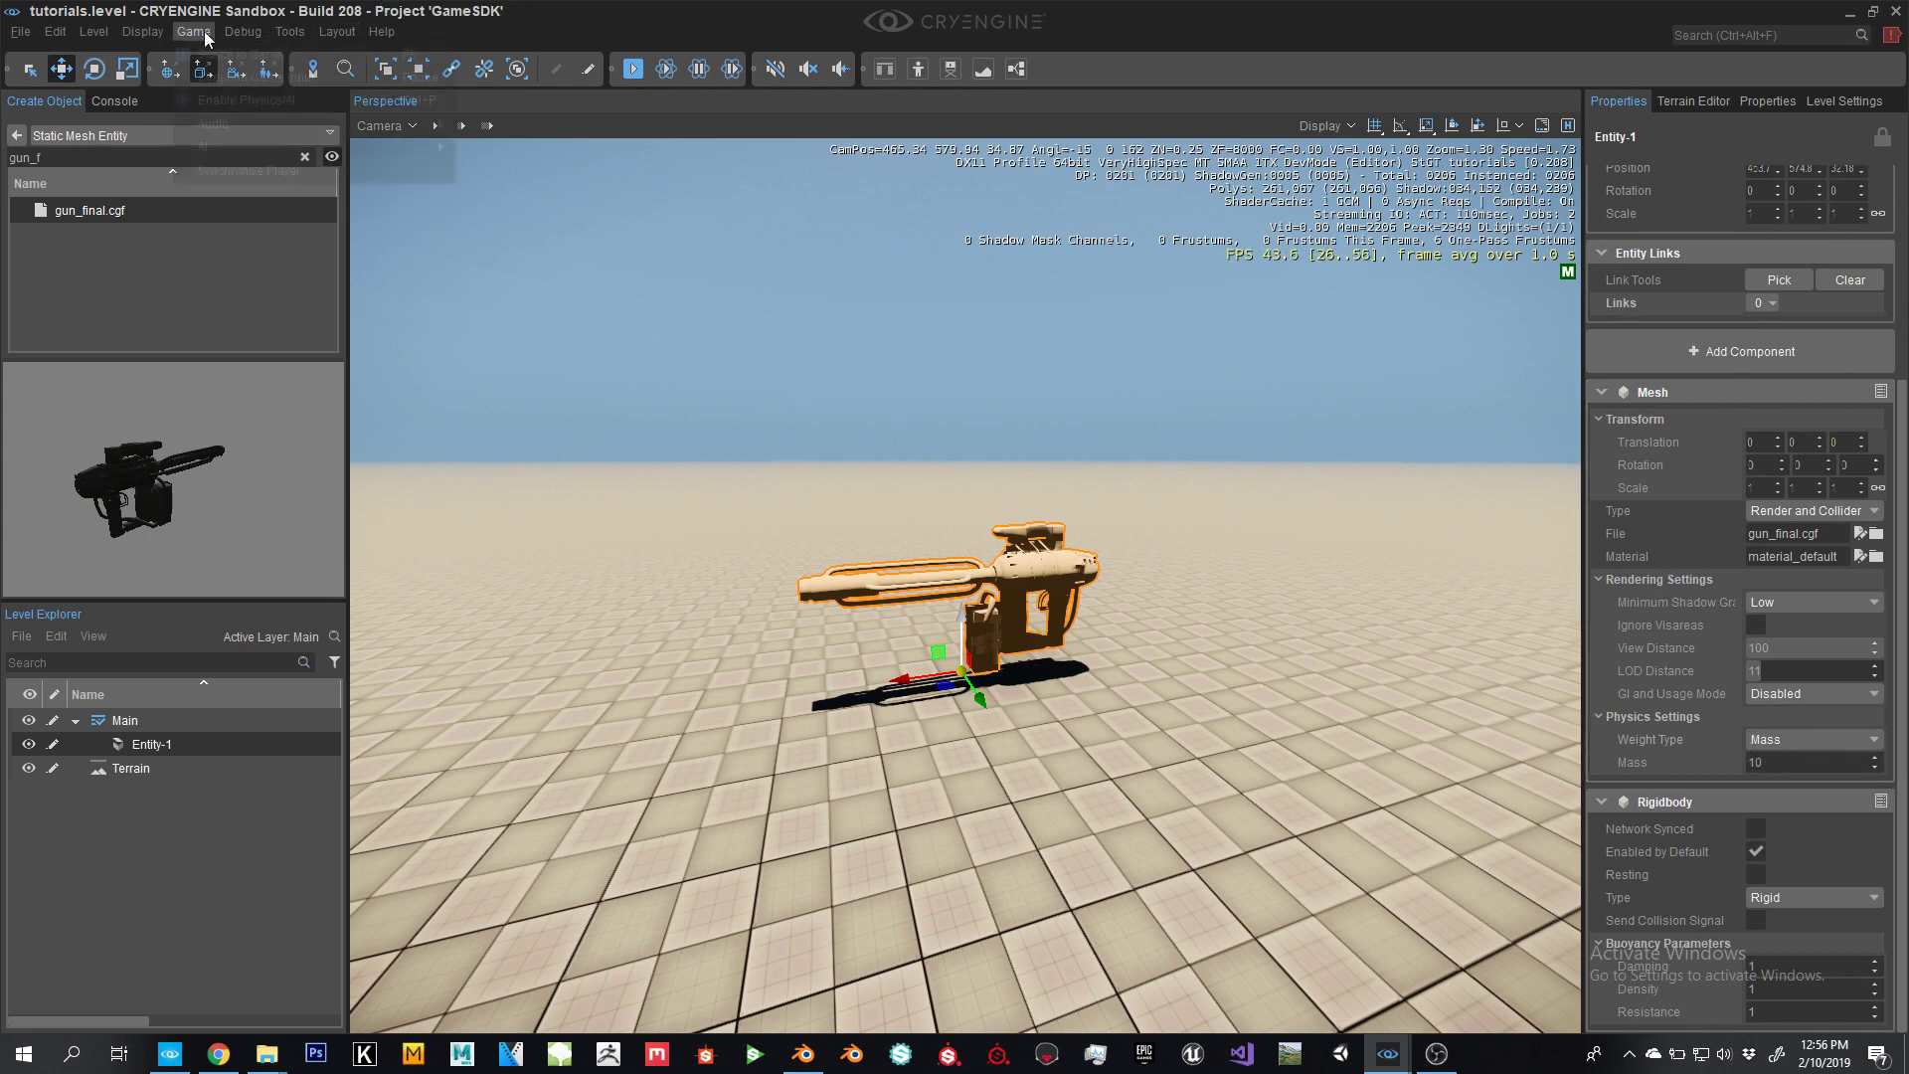
{"action": "left_click", "coordinate": [207, 46]}
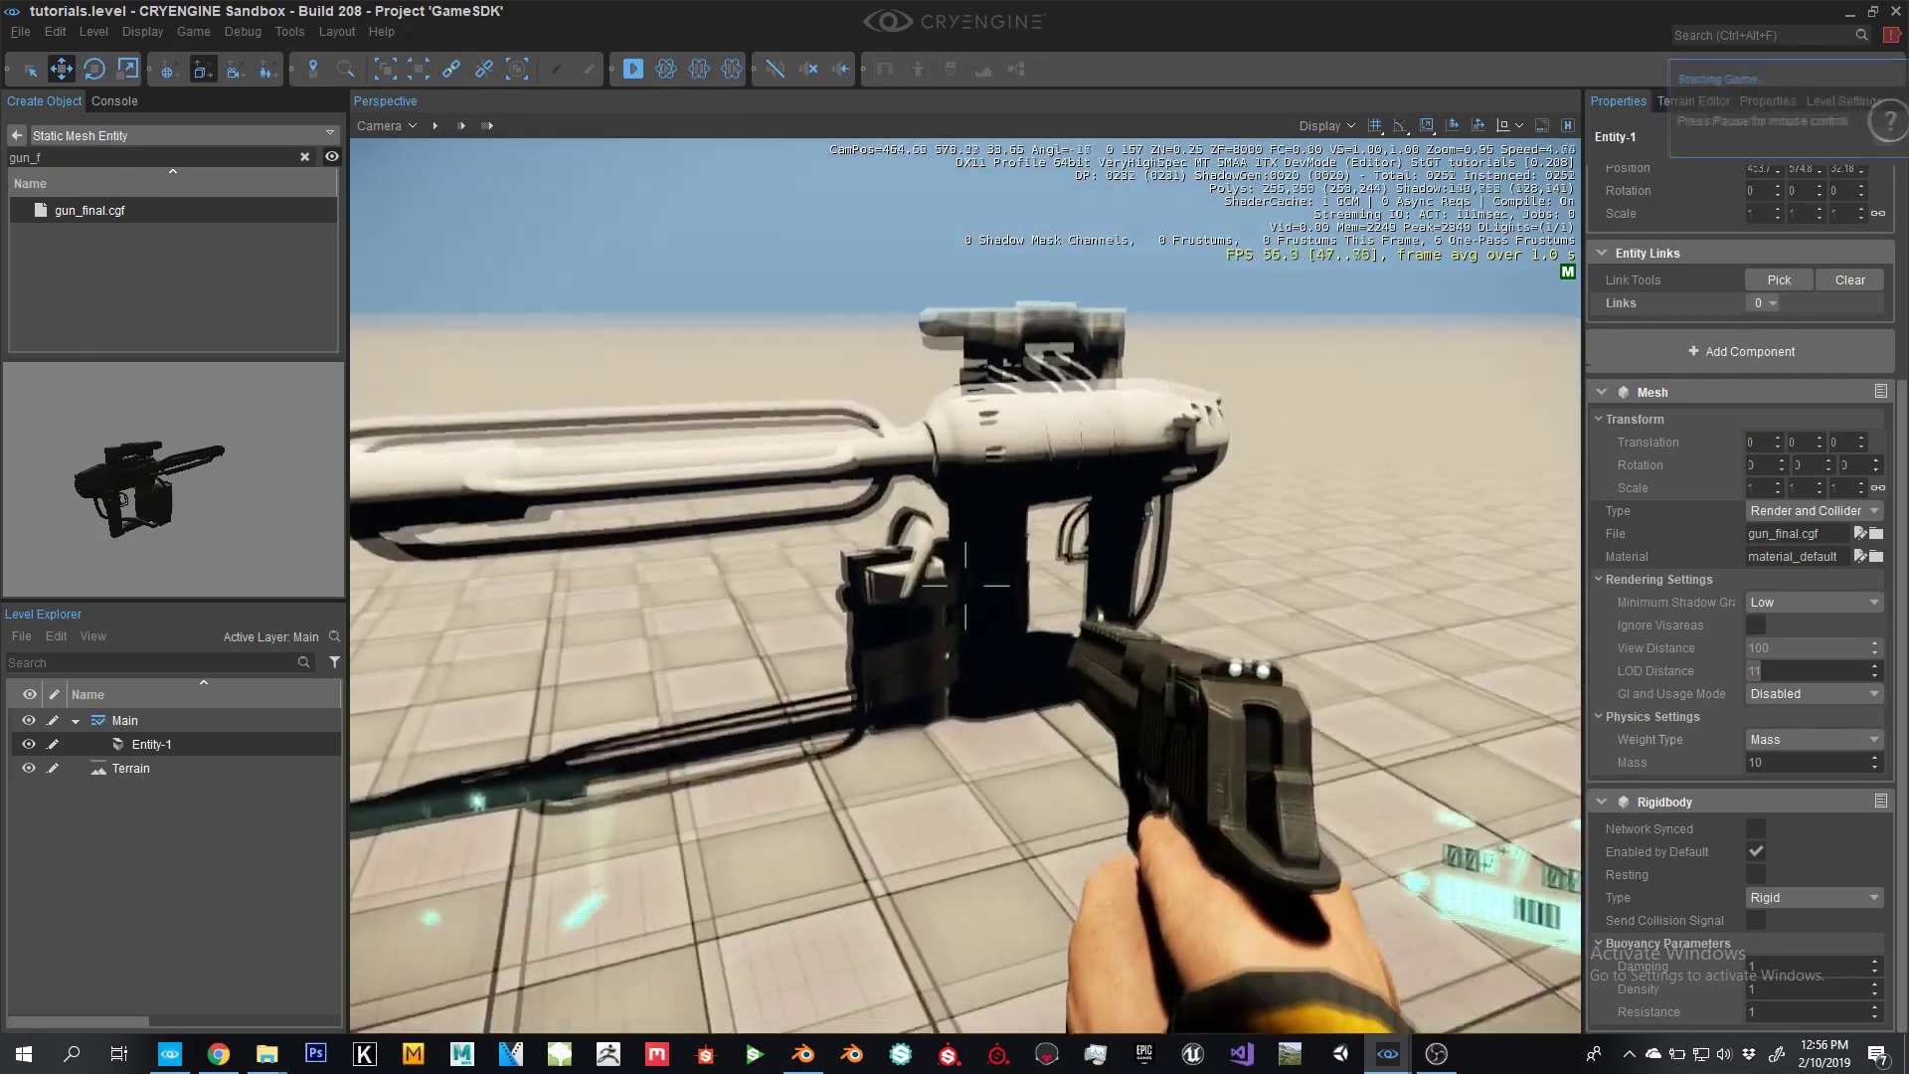
{"action": "key", "text": "F1"}
{"action": "key", "text": "w"}
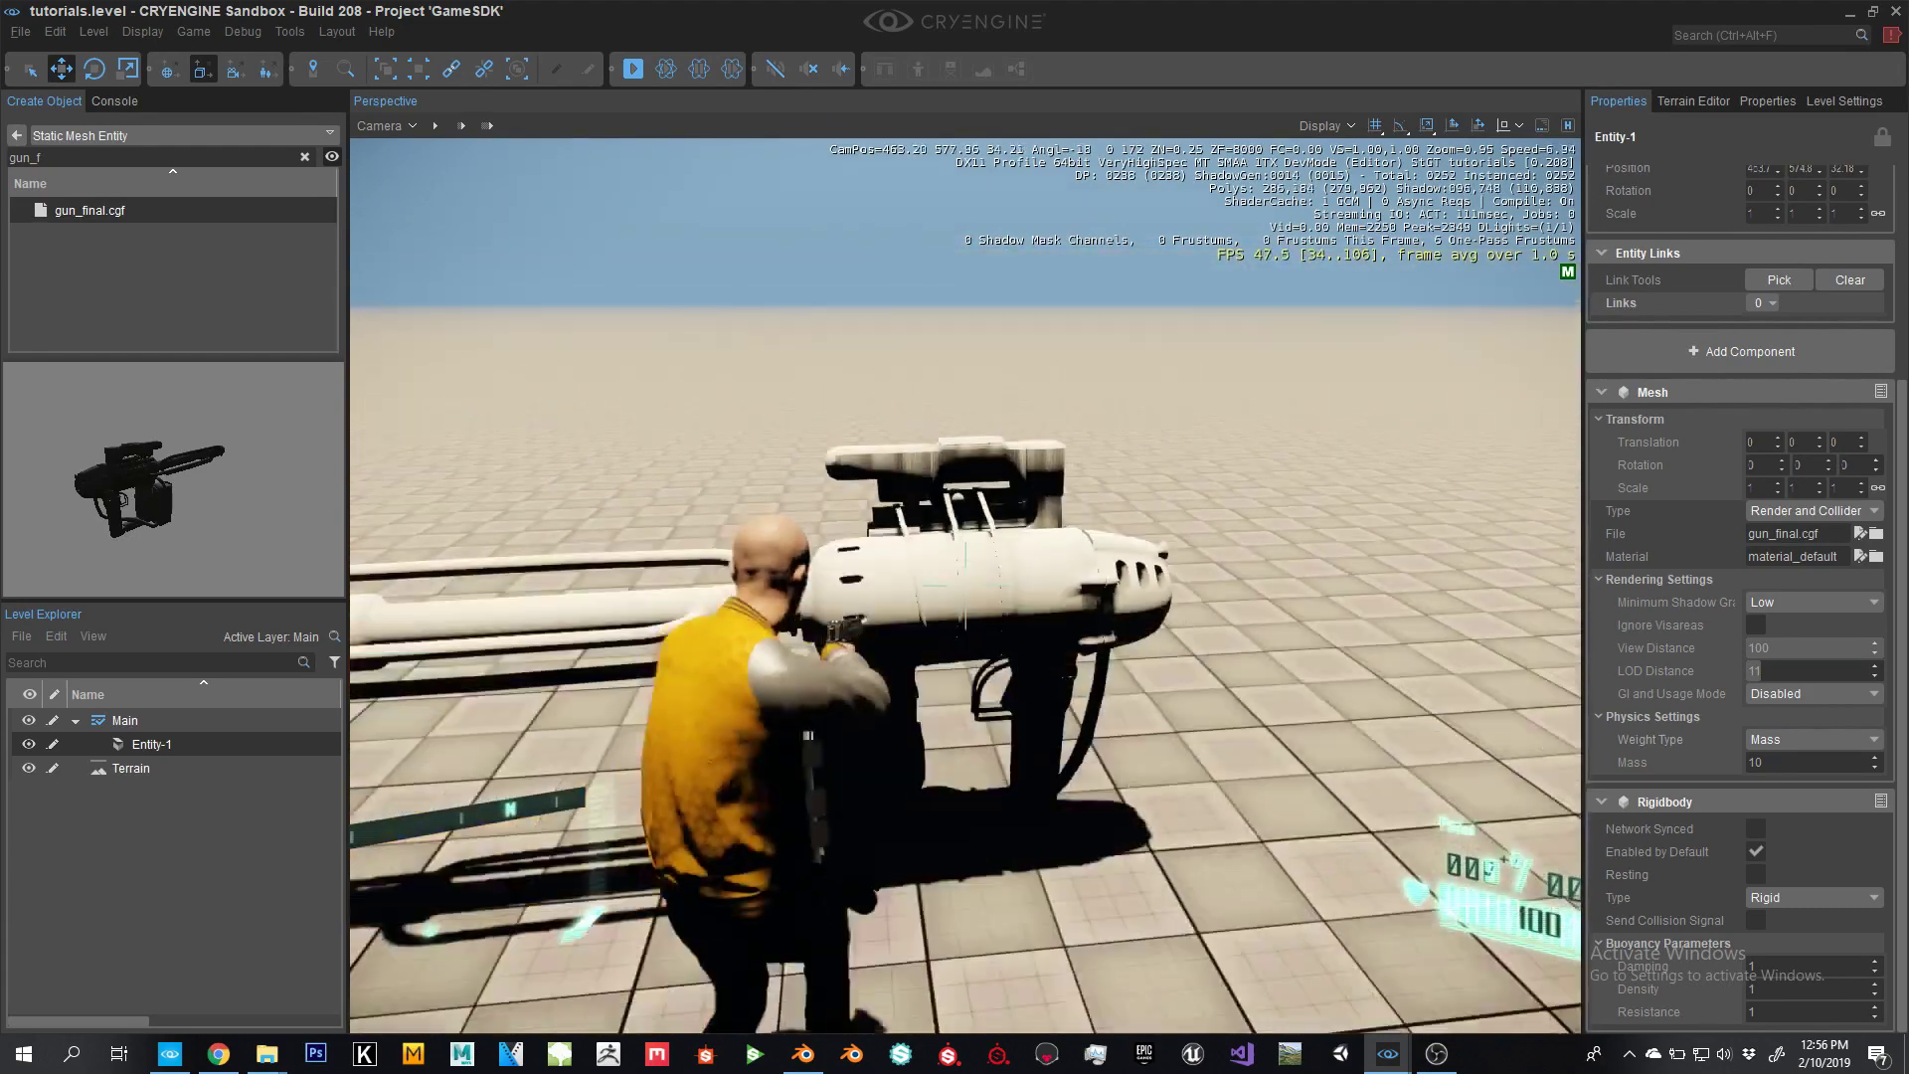
{"action": "key", "text": "w"}
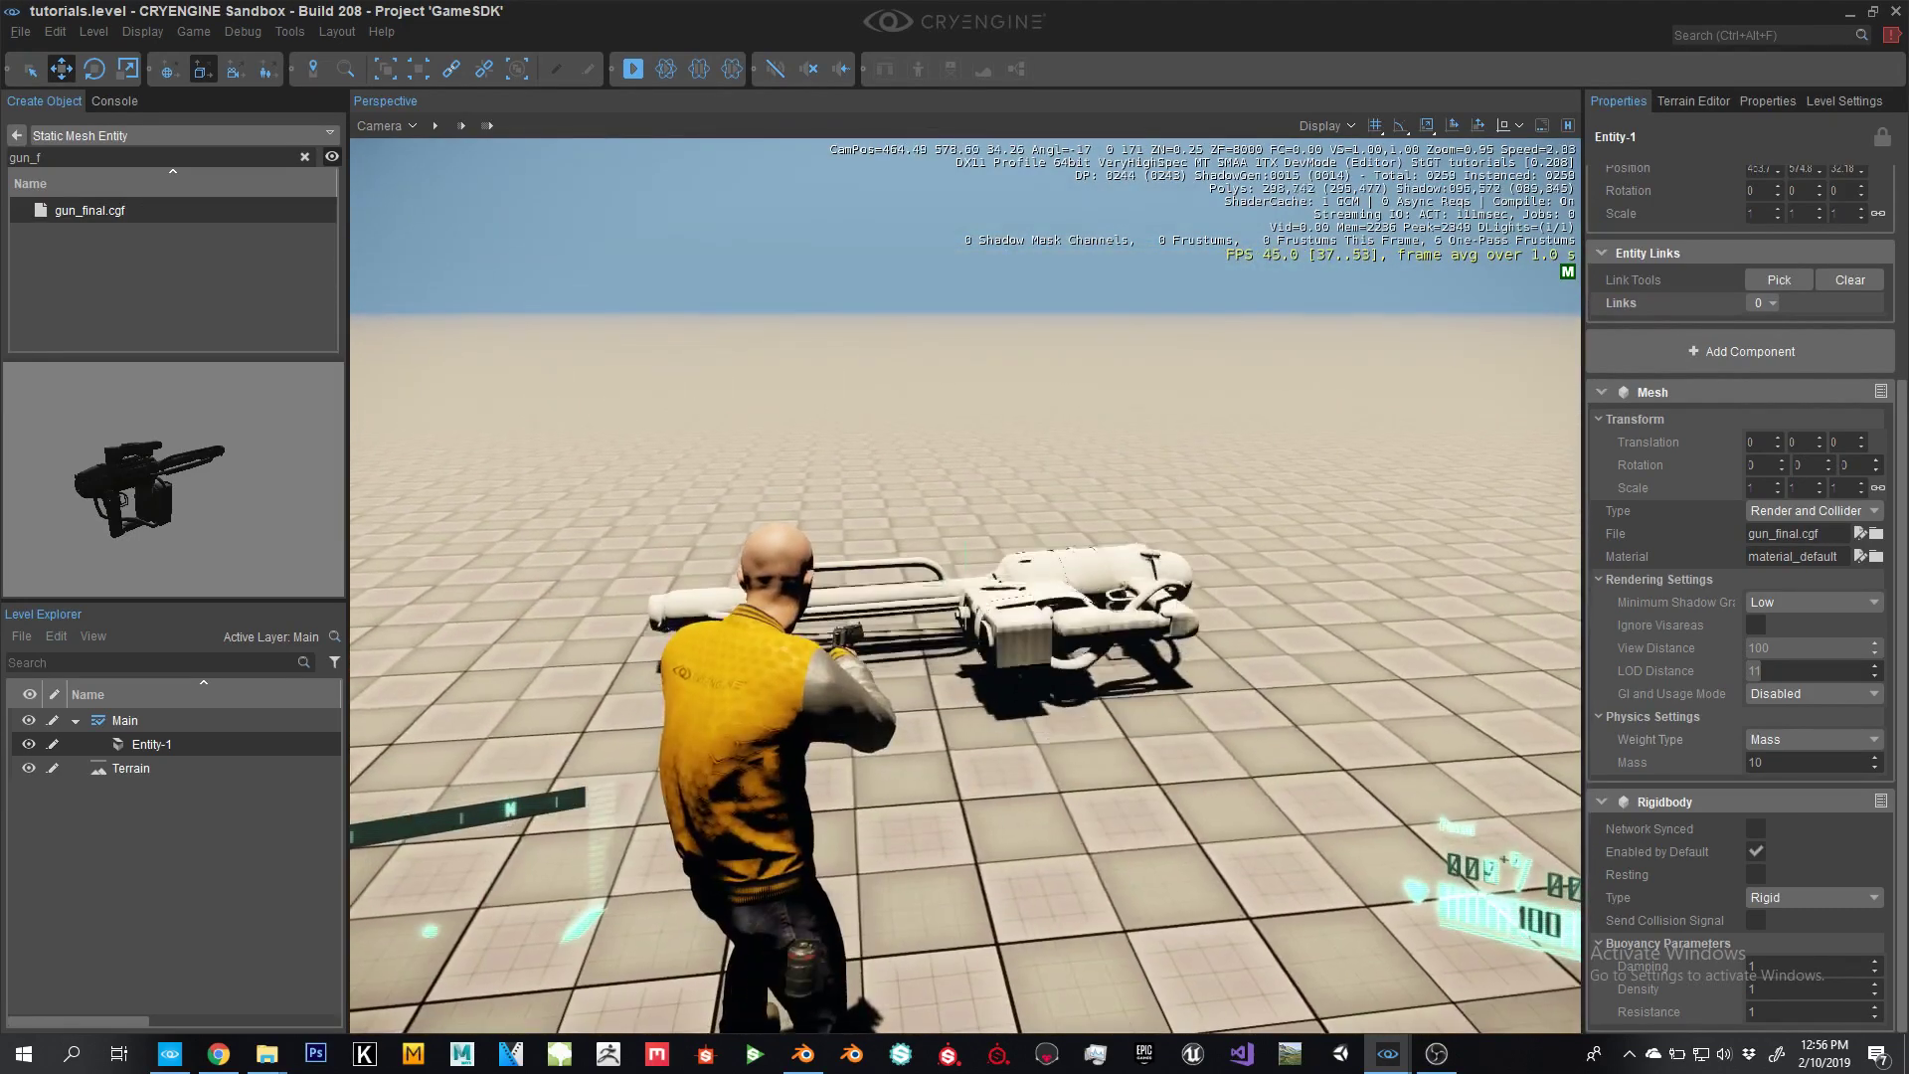
{"action": "left_click", "coordinate": [964, 587]}
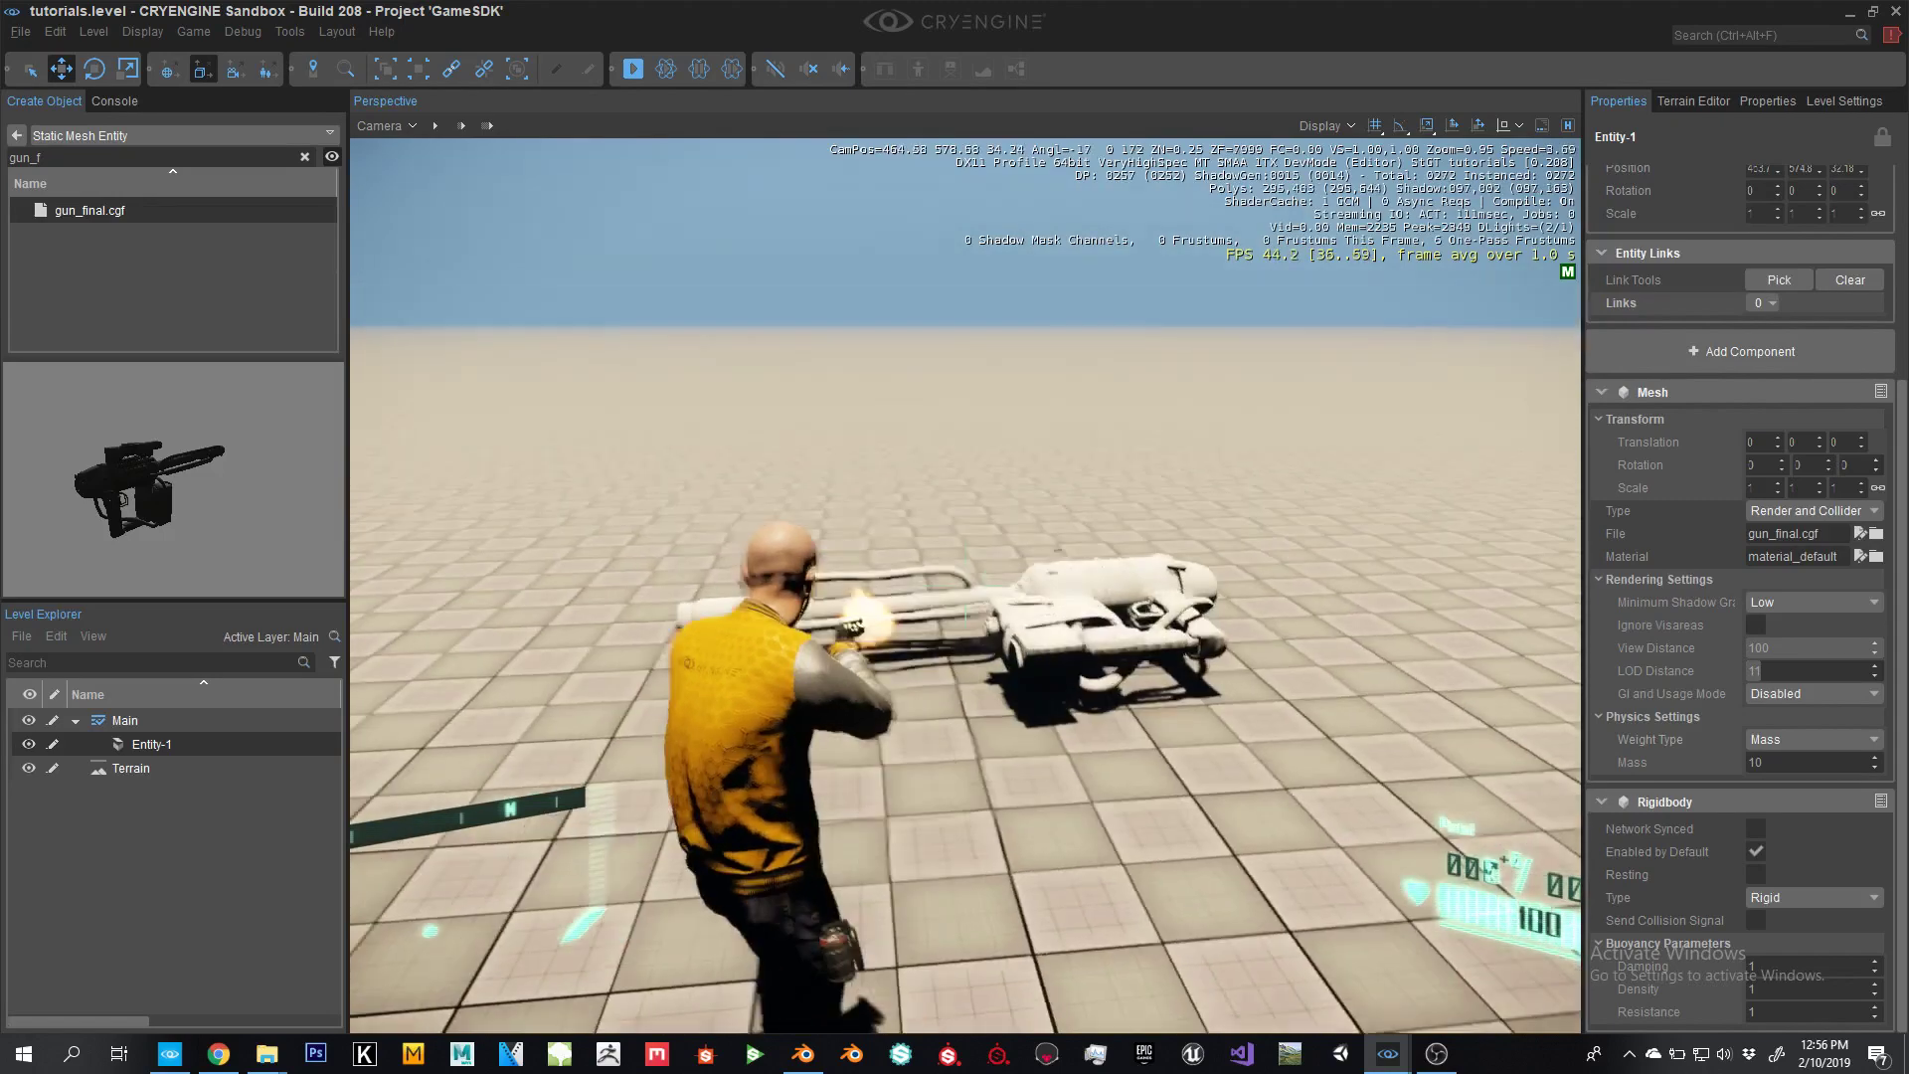
{"action": "left_click", "coordinate": [965, 587]}
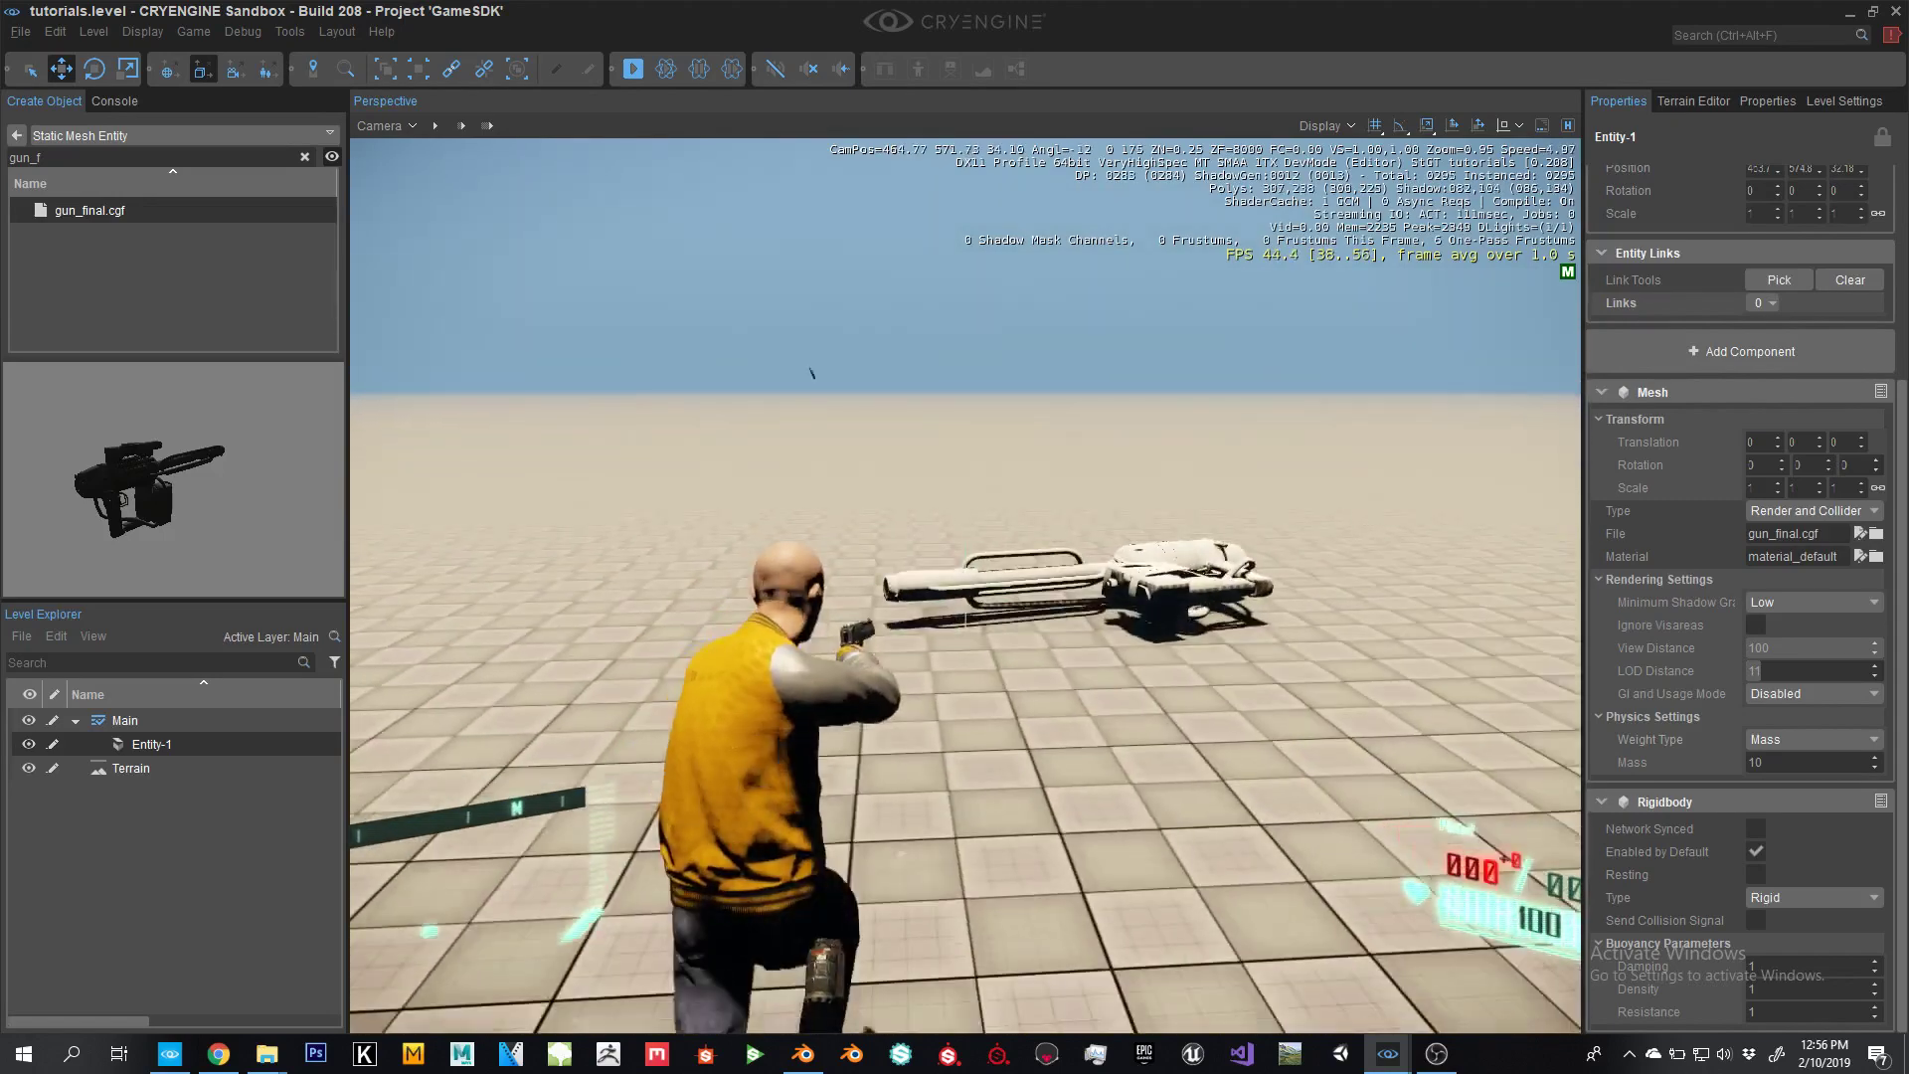
{"action": "key", "text": "w"}
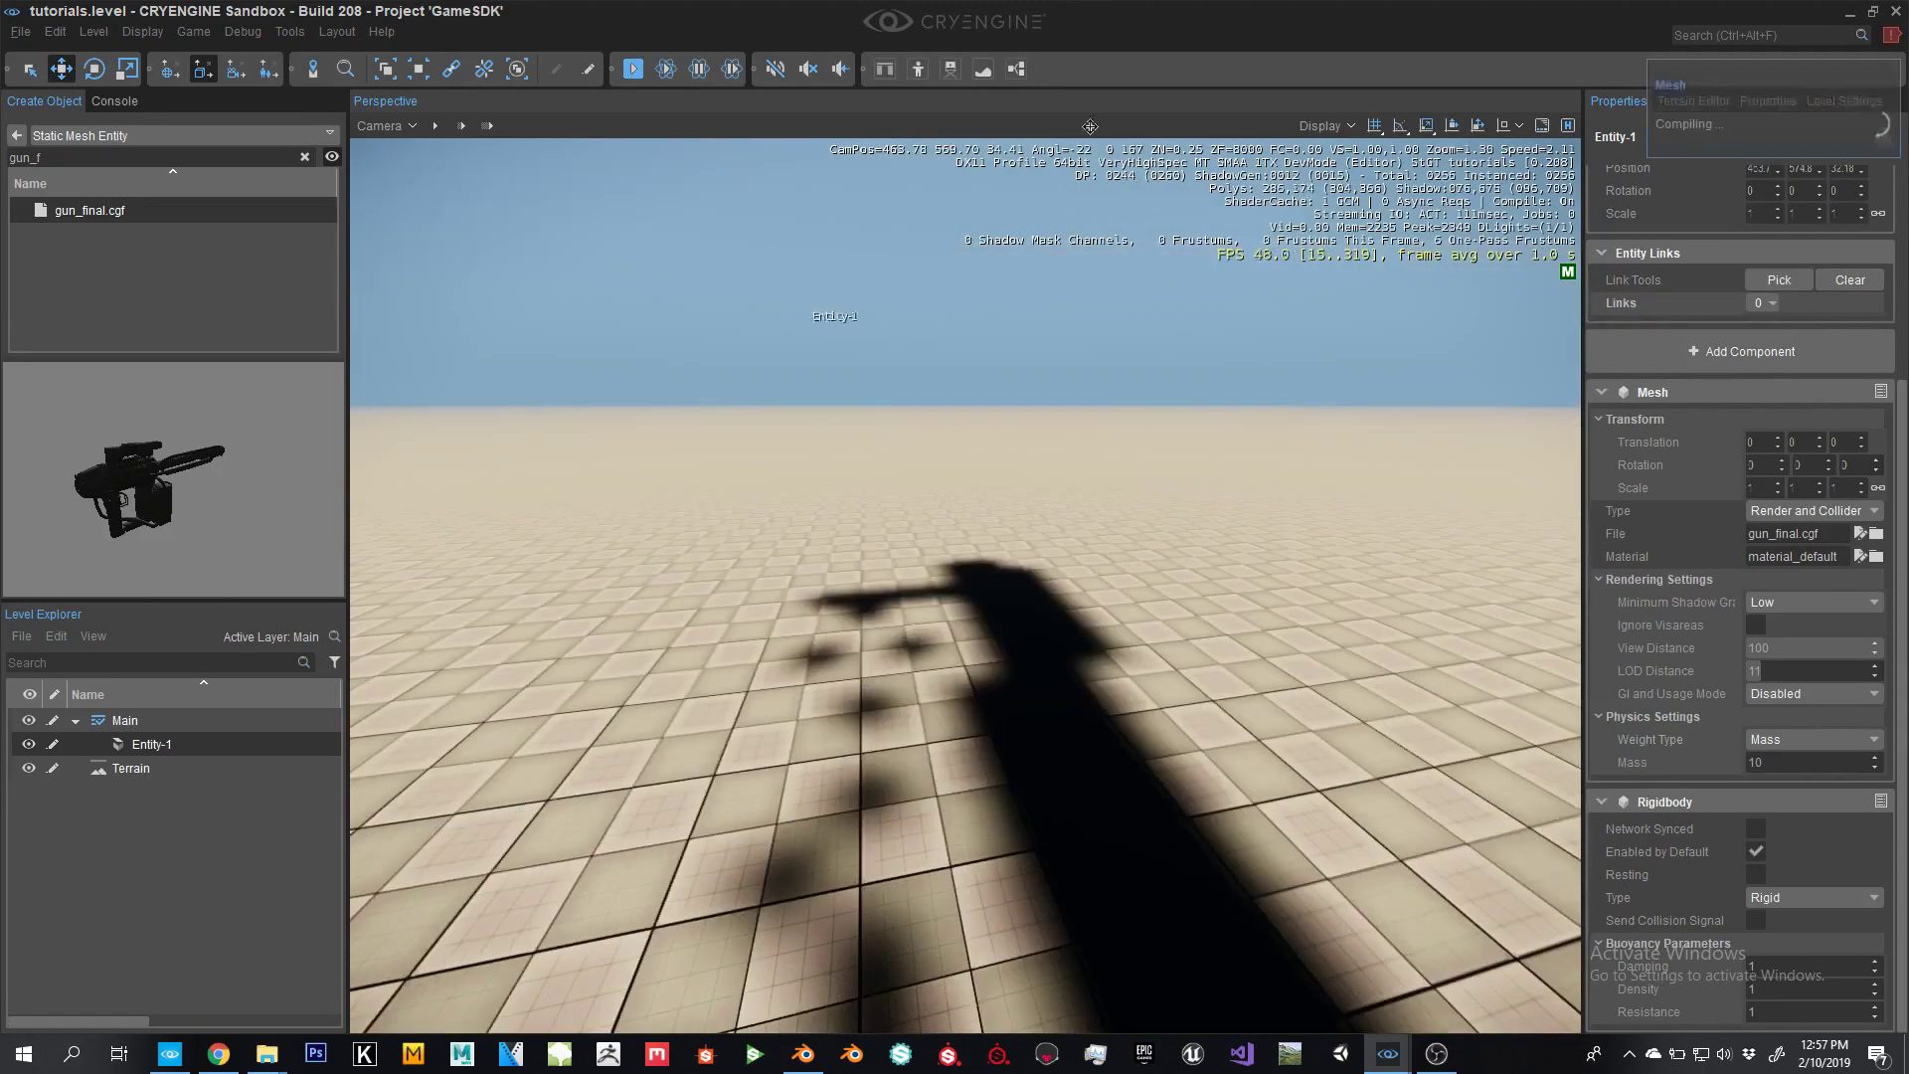
{"action": "key", "text": "Escape"}
Turn on Show Physics Proxies in the viewport's debug display options and view the gun's collision proxies
{"action": "right_click_drag", "start_coordinate": [1261, 249], "coordinate": [1261, 147]}
{"action": "key", "text": "w"}
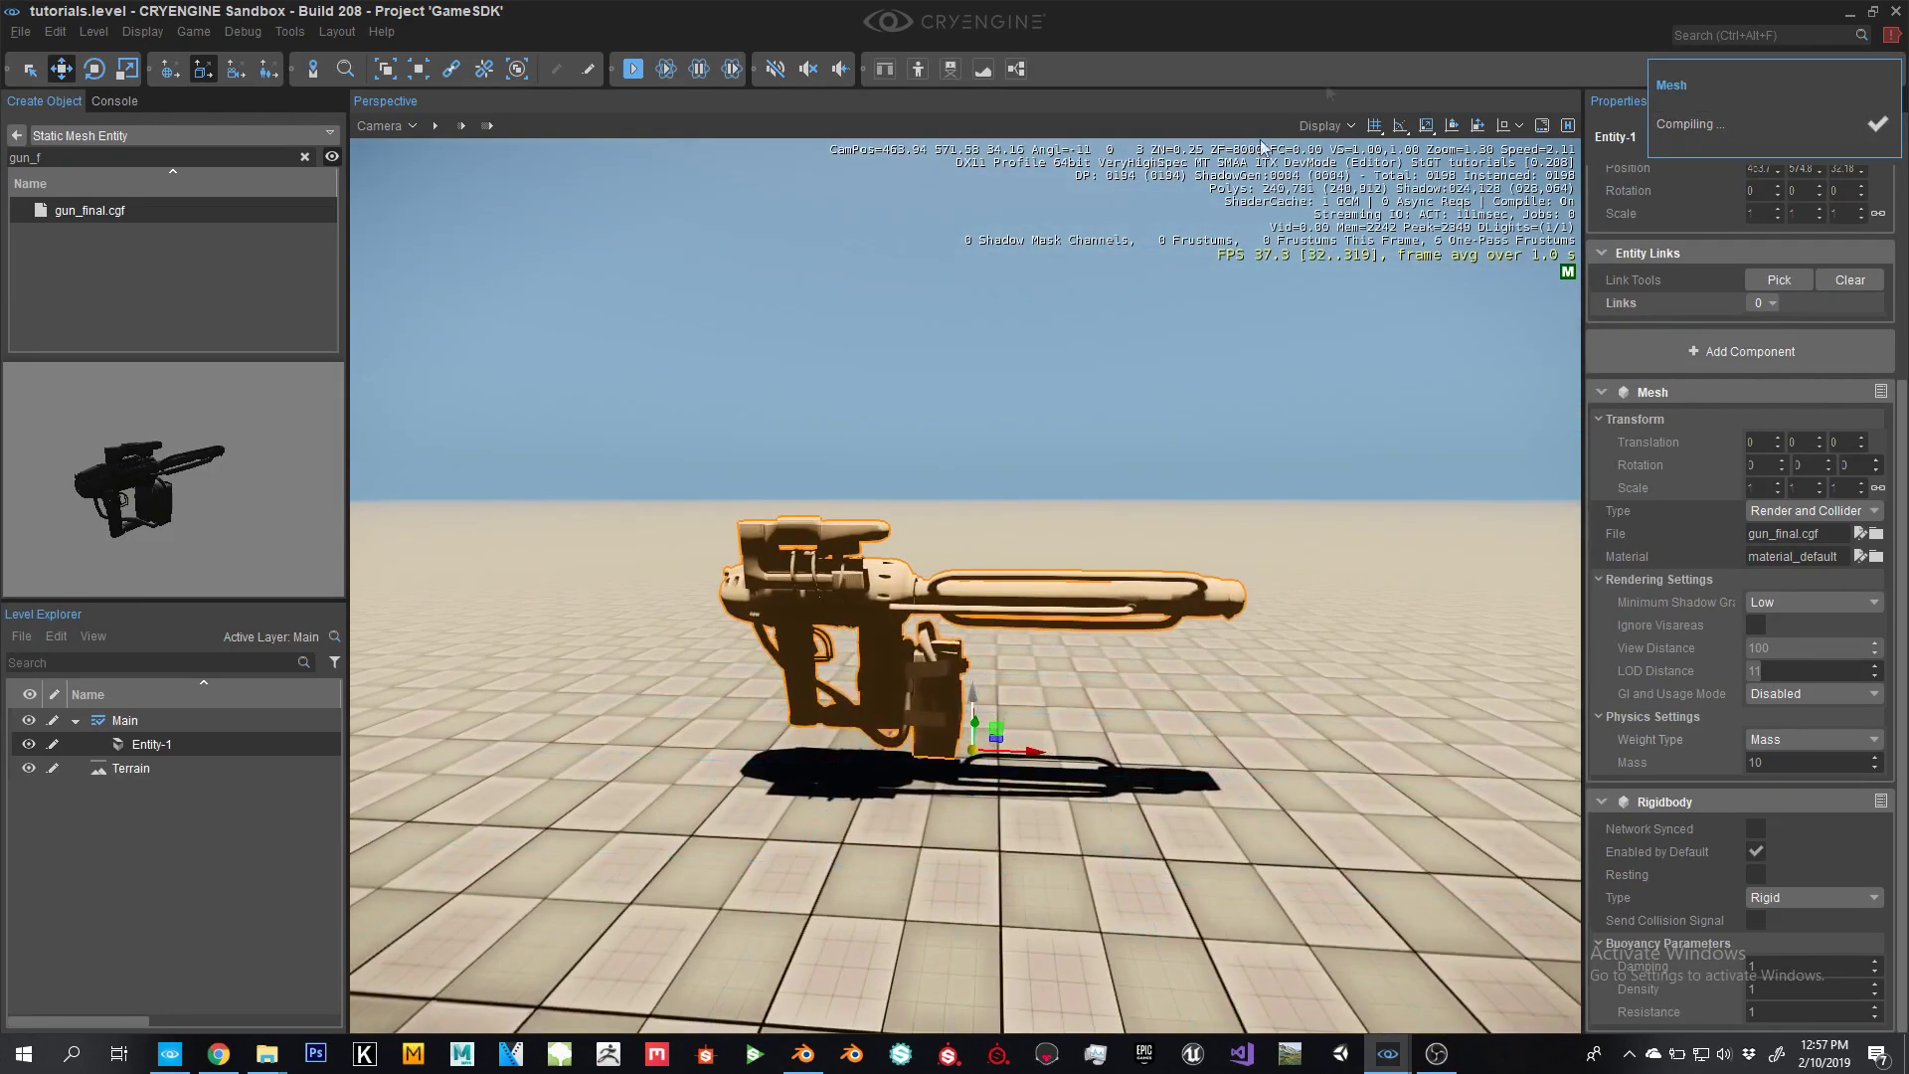
{"action": "left_click", "coordinate": [1323, 124]}
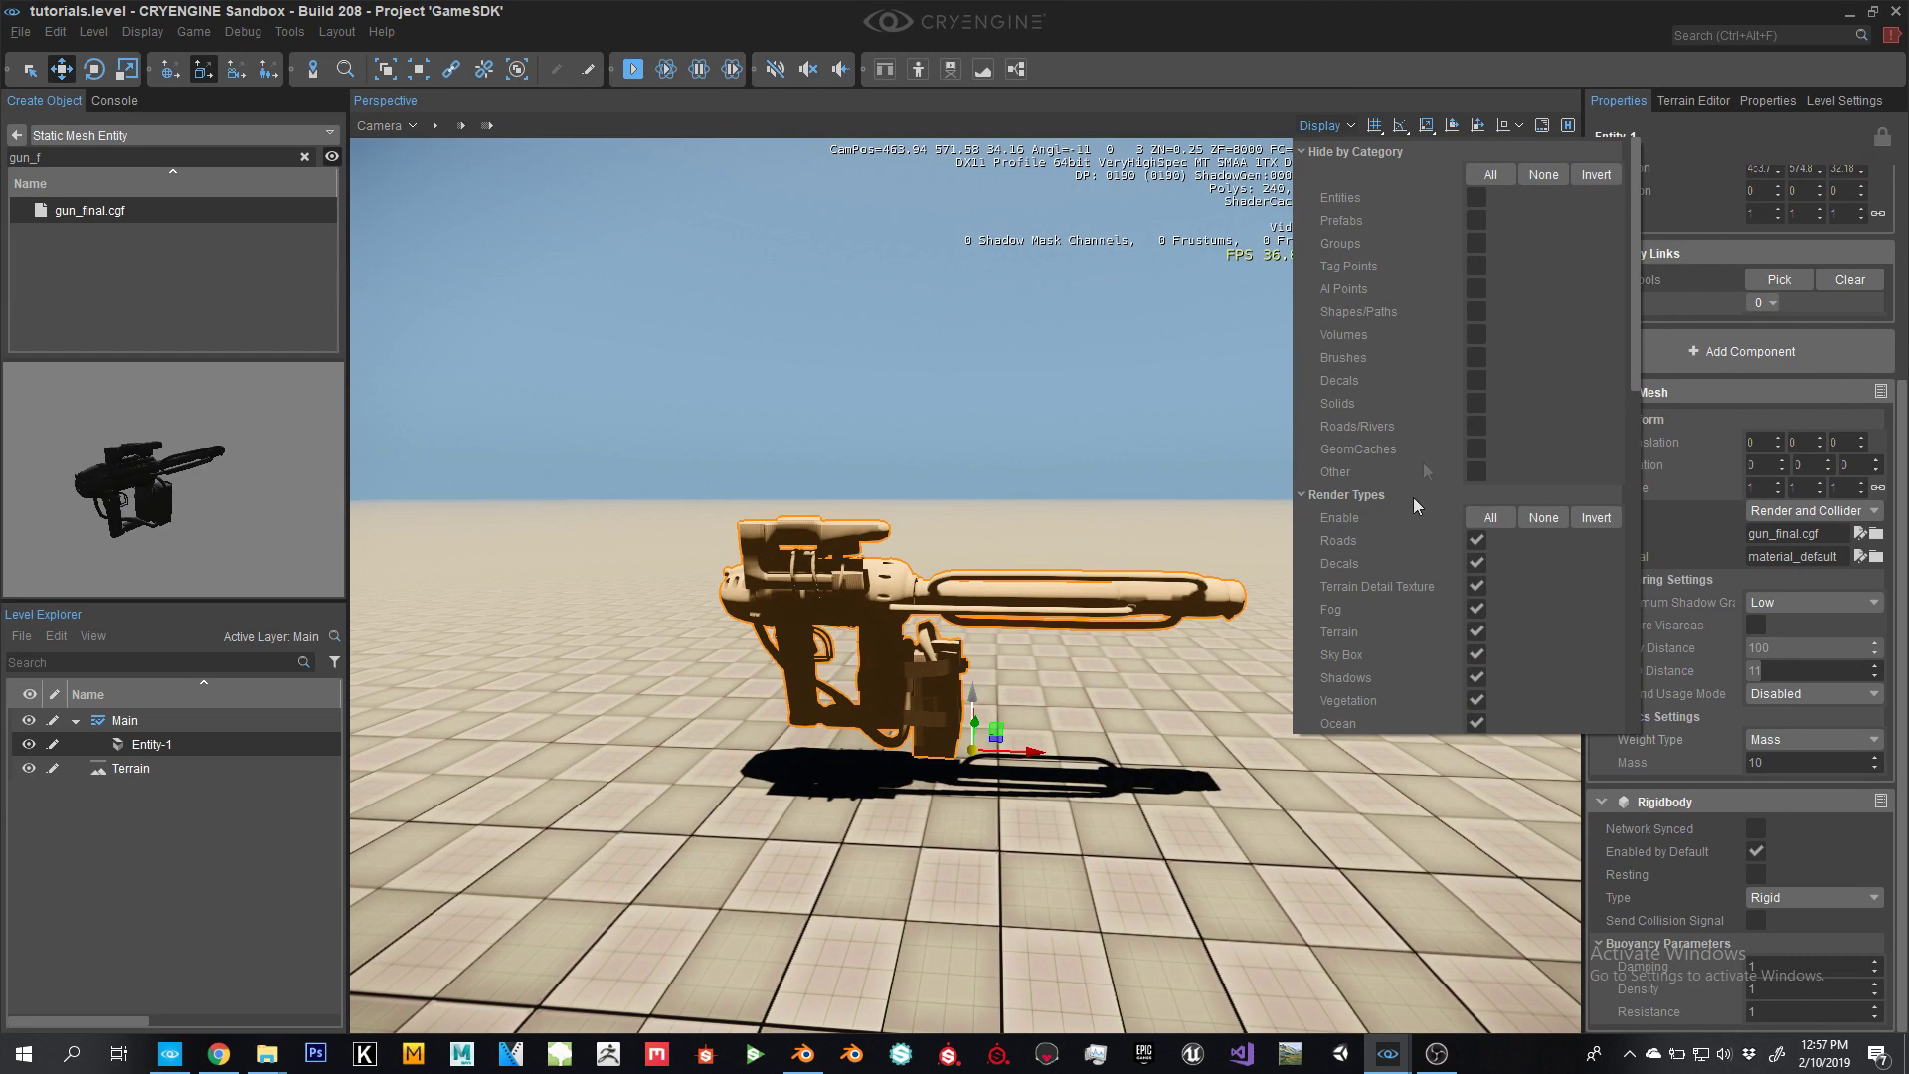
{"action": "left_click_drag", "start_coordinate": [1631, 296], "coordinate": [1639, 560]}
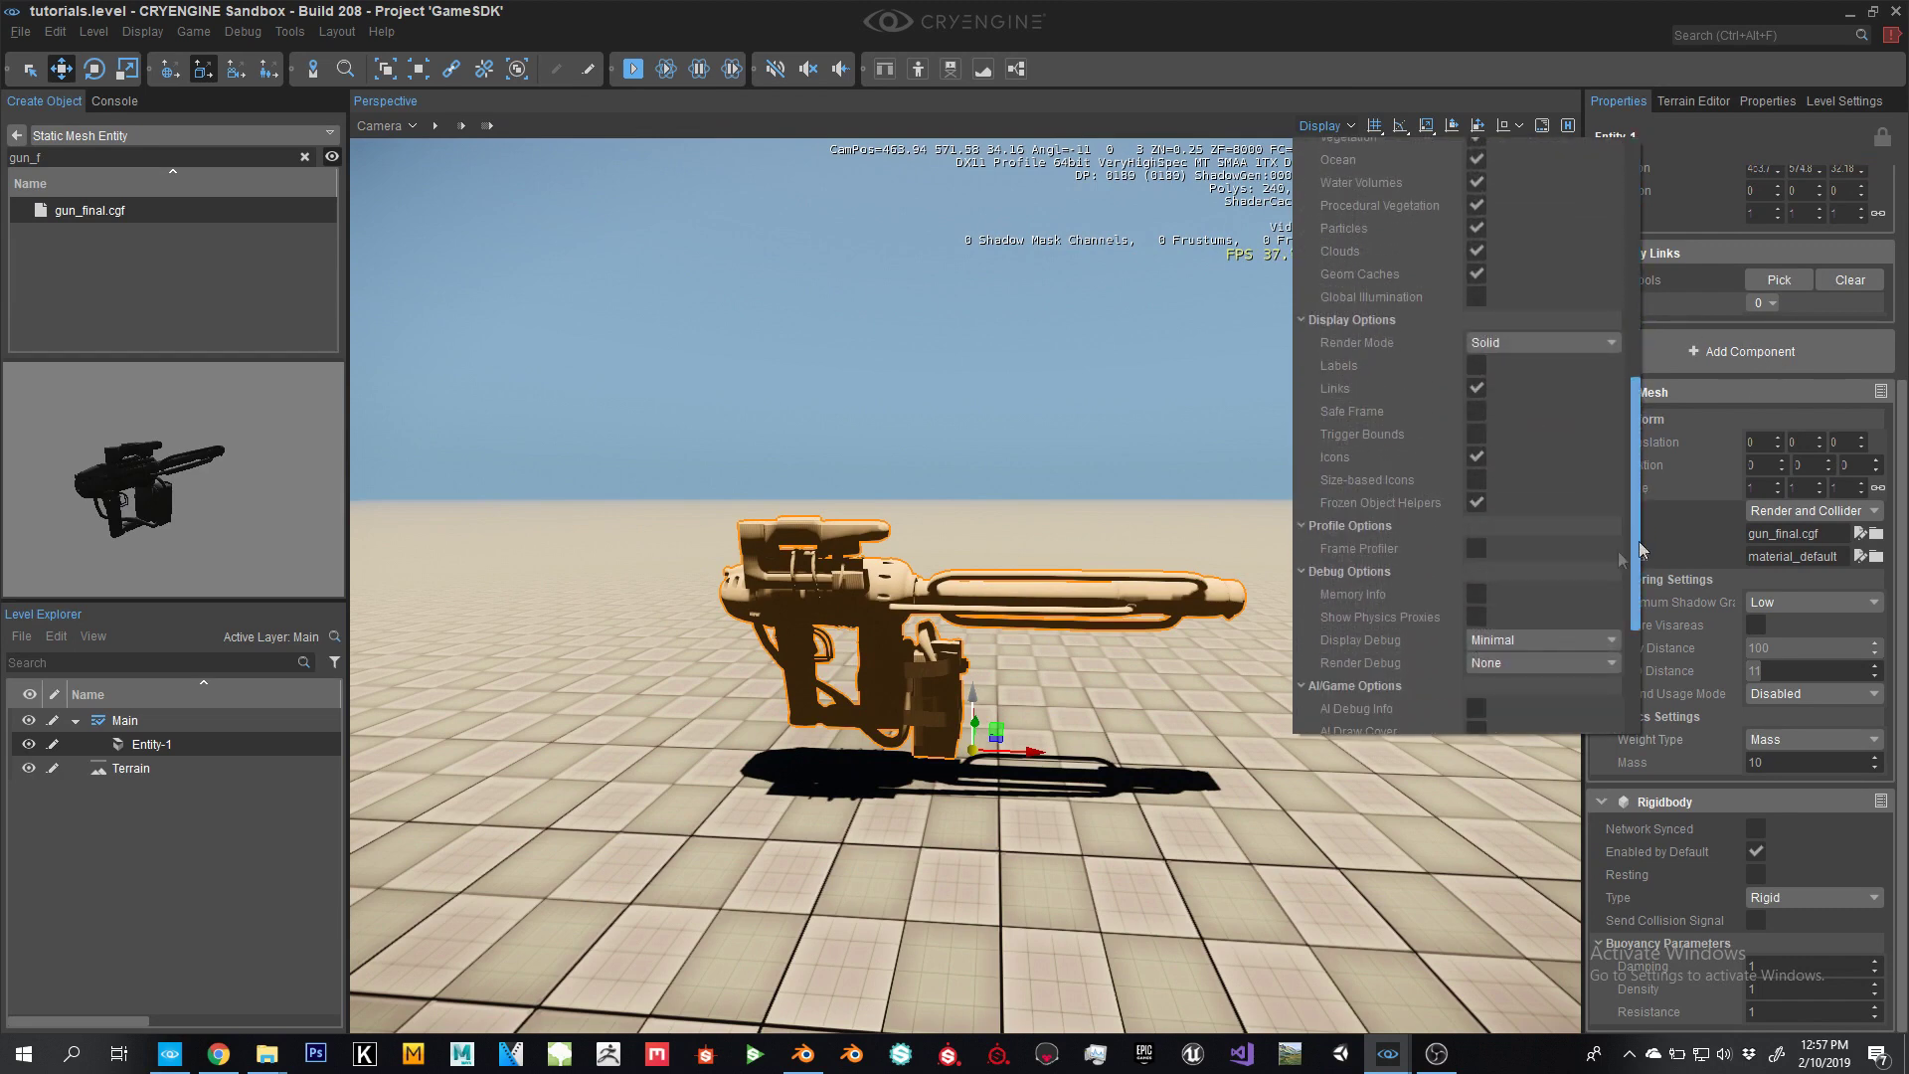
{"action": "left_click", "coordinate": [1477, 616]}
{"action": "right_click_drag", "start_coordinate": [1080, 736], "coordinate": [1080, 735]}
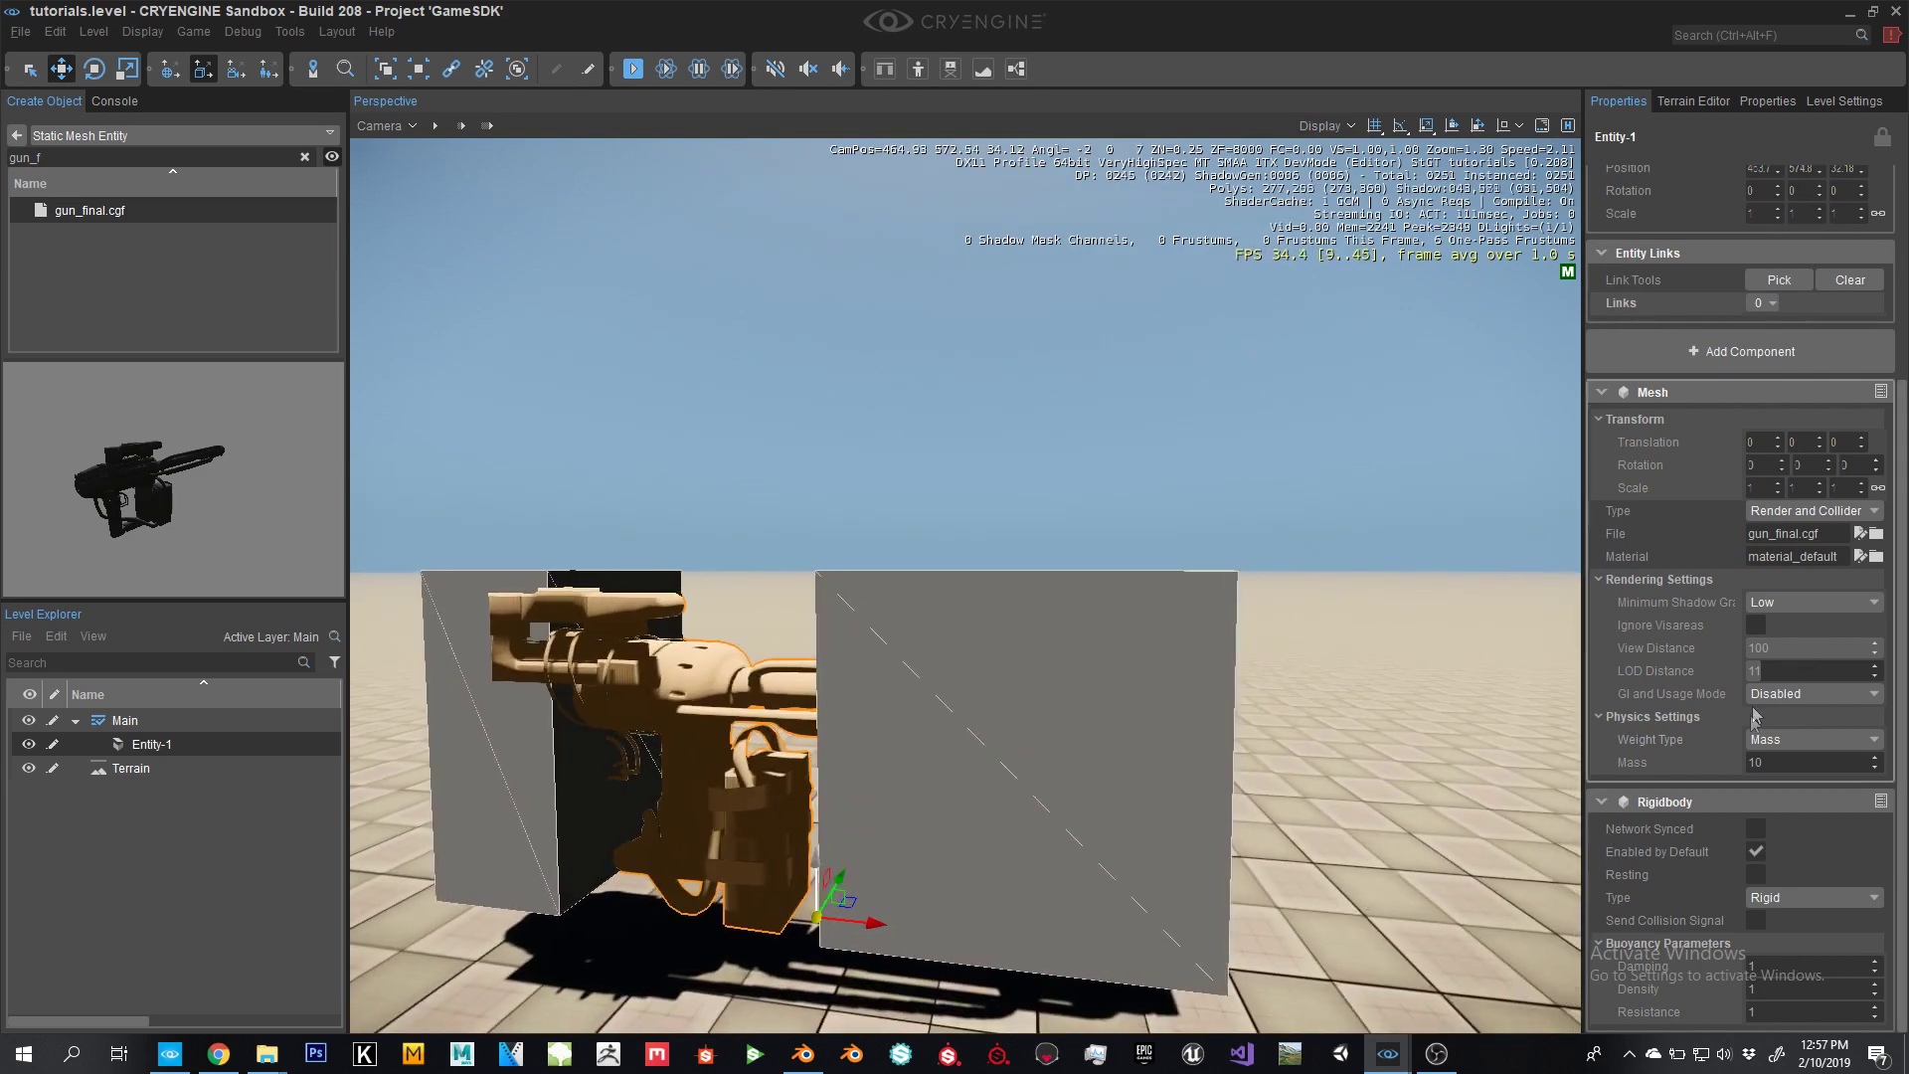
Set the gun mesh's weight type to Immovable and test its collision proxies in game by walking around them in third person
{"action": "left_click", "coordinate": [1812, 740]}
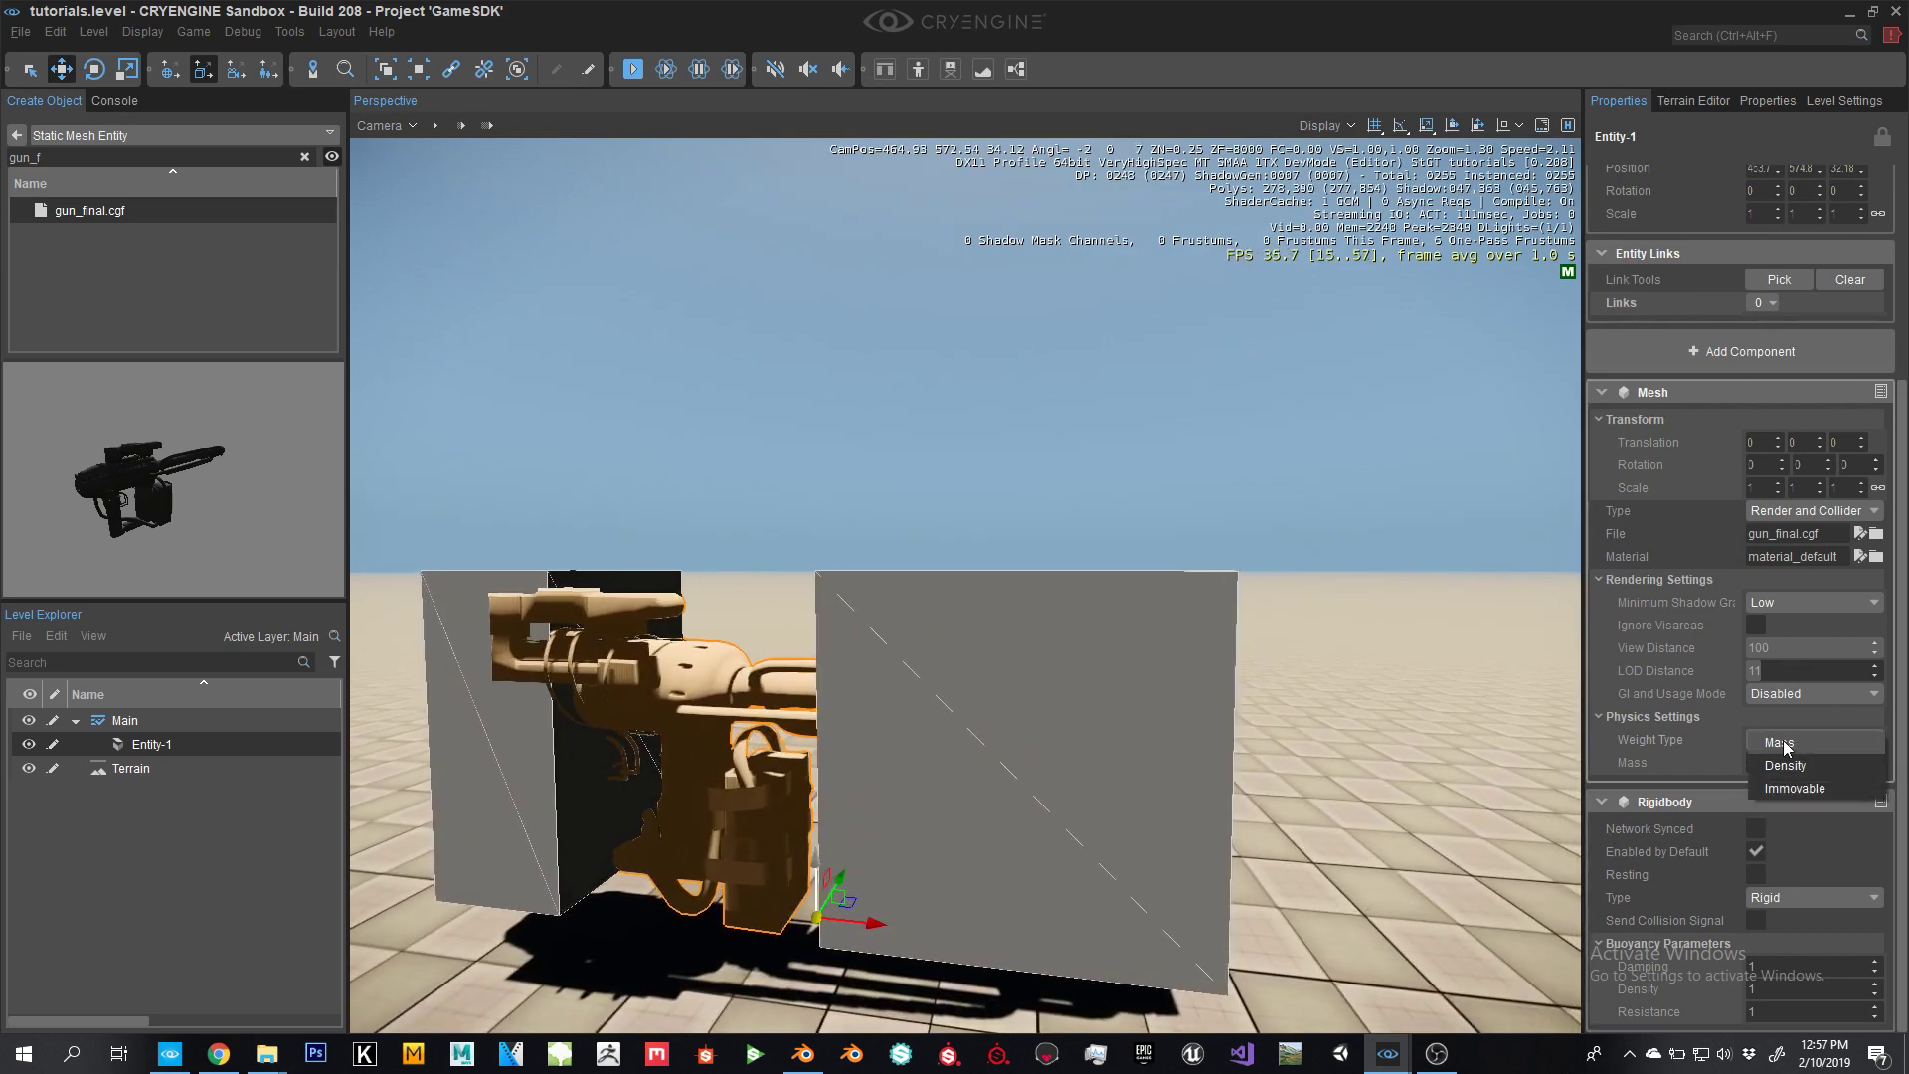
{"action": "left_click", "coordinate": [1791, 788]}
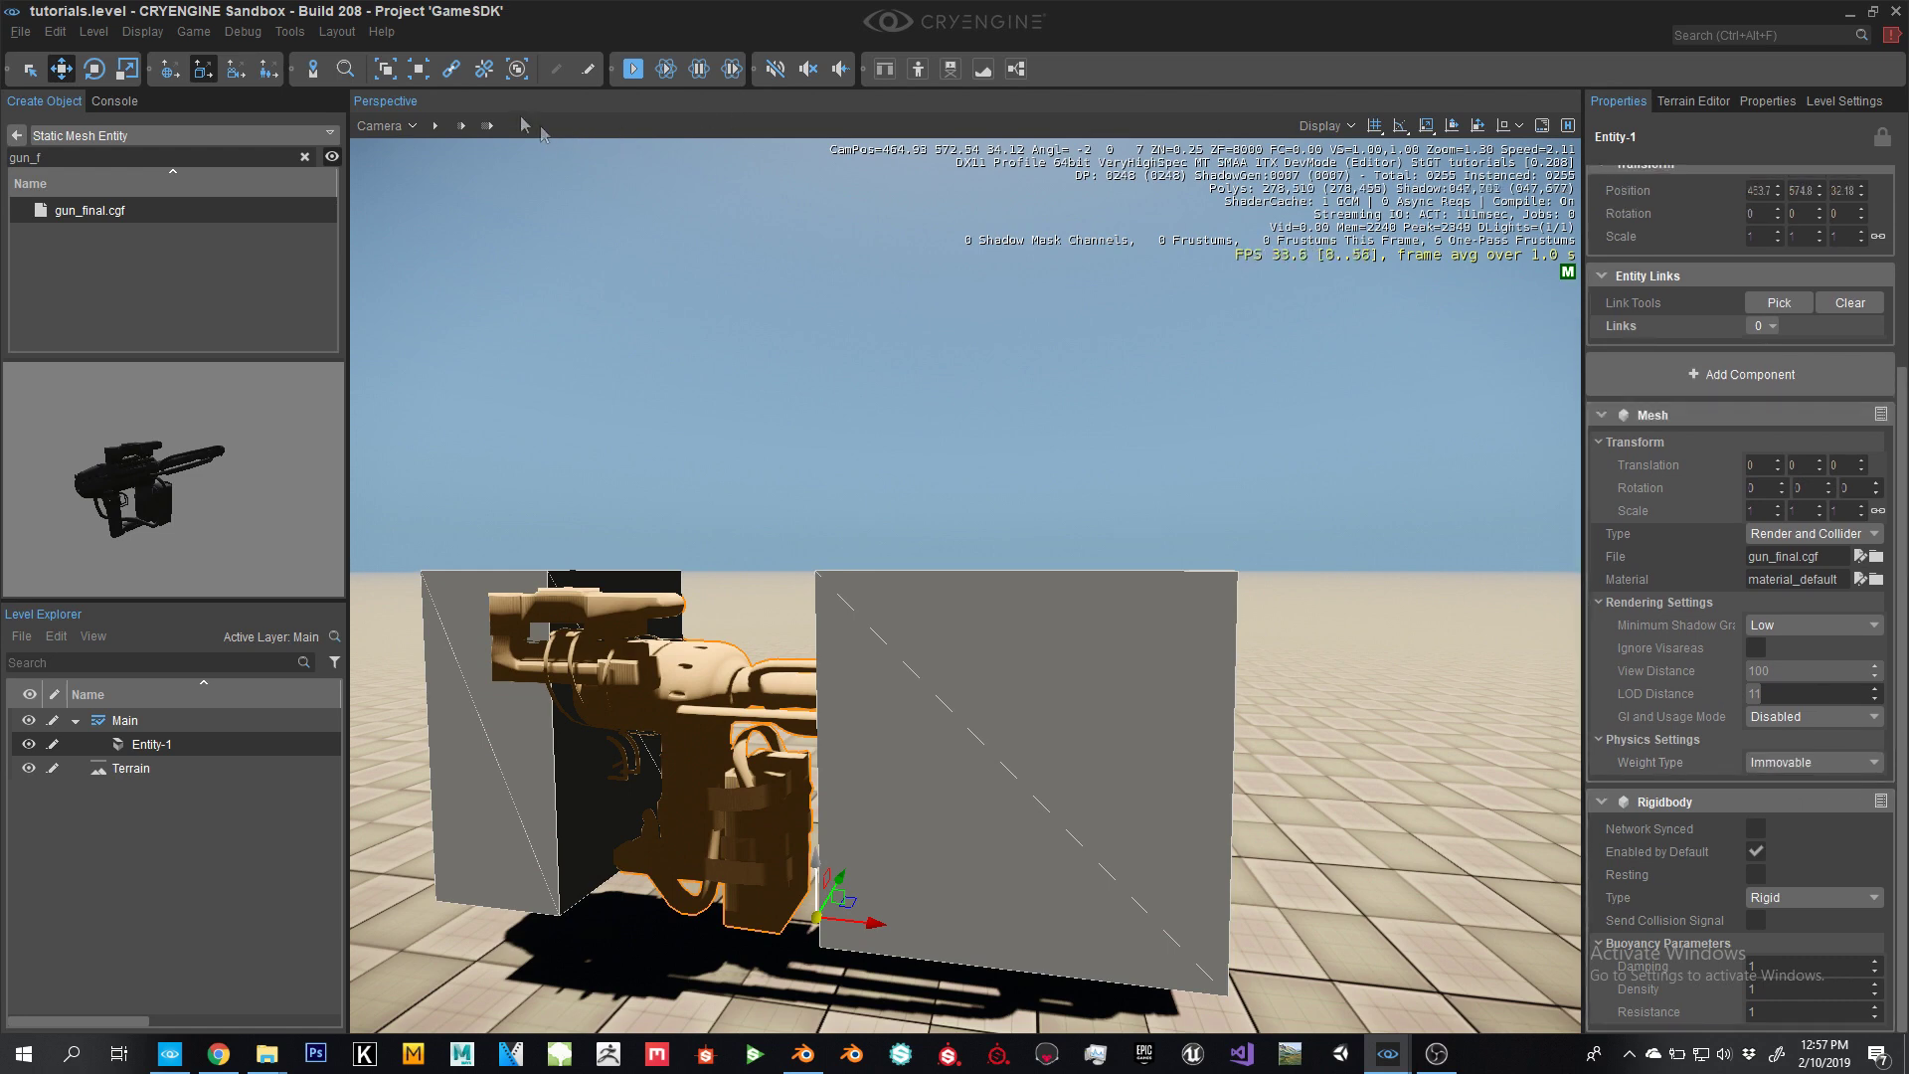
{"action": "left_click", "coordinate": [288, 31]}
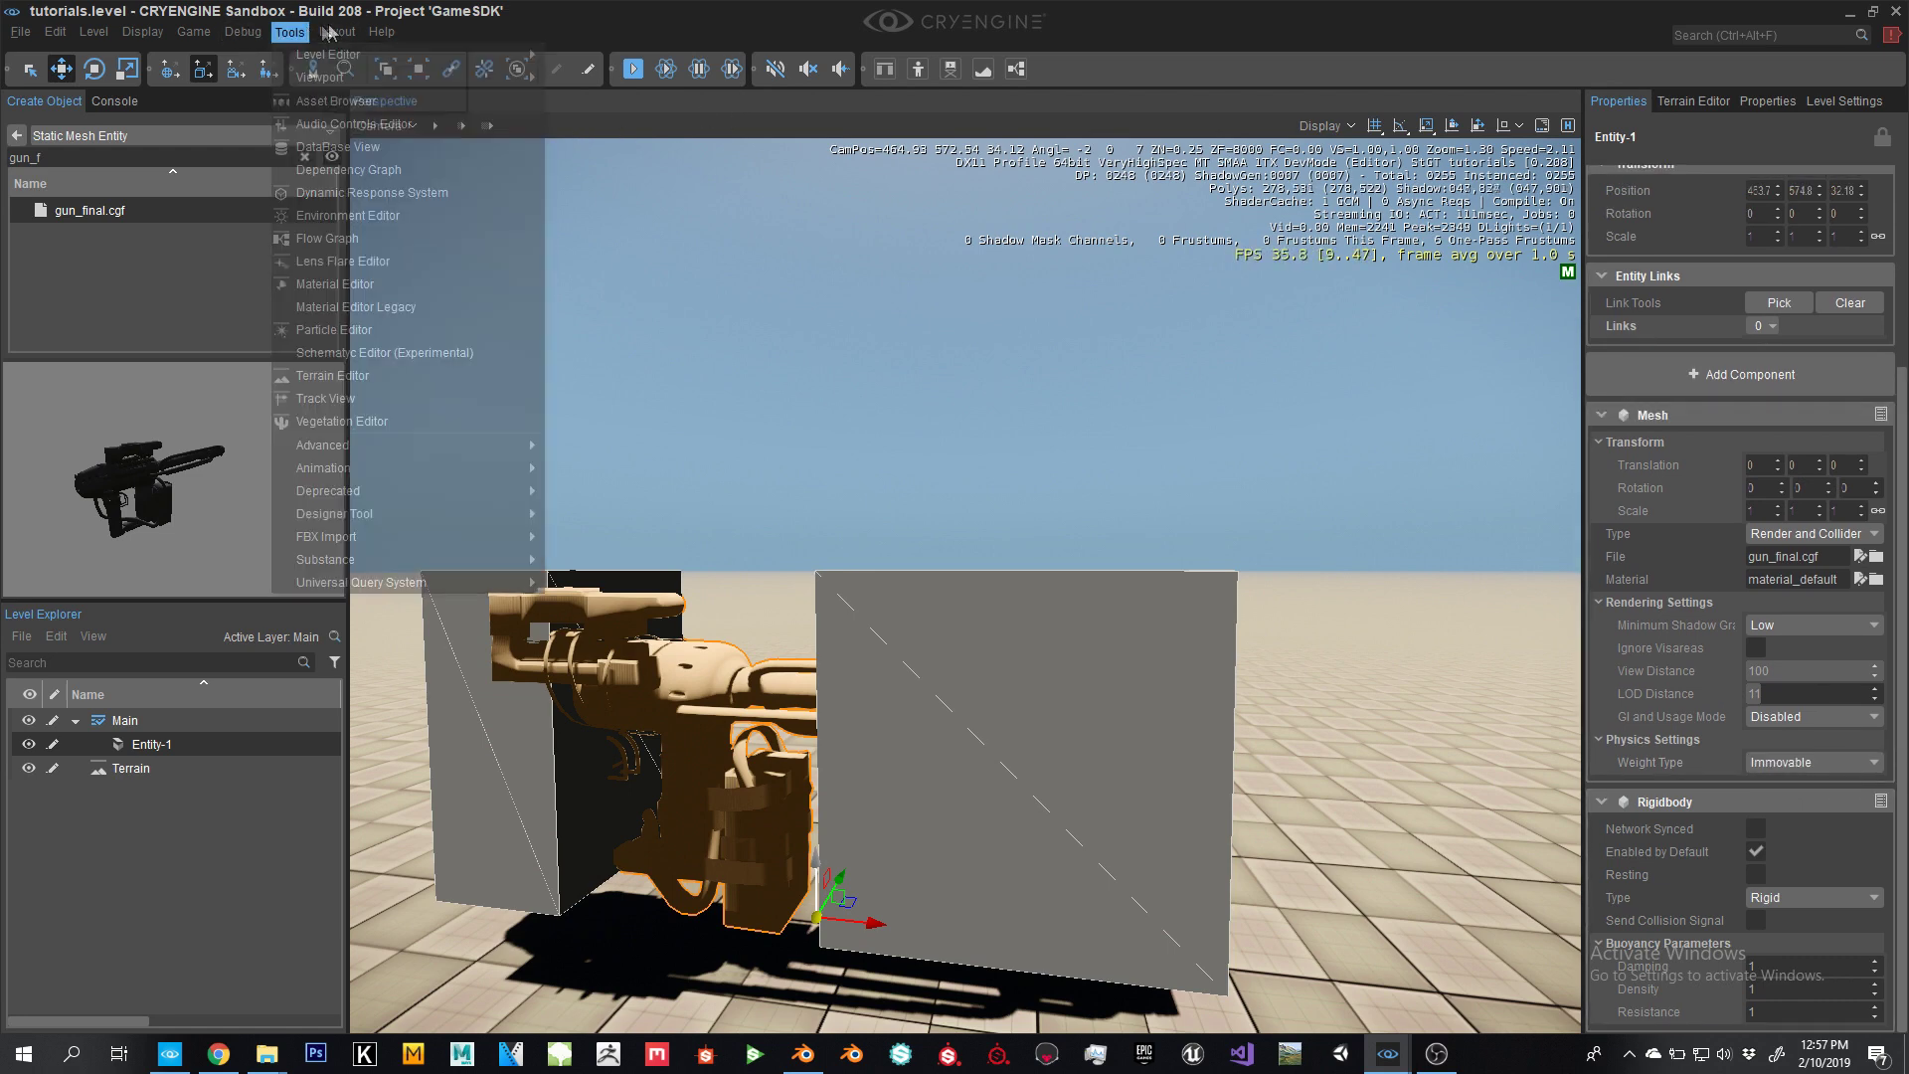
{"action": "left_click", "coordinate": [224, 54]}
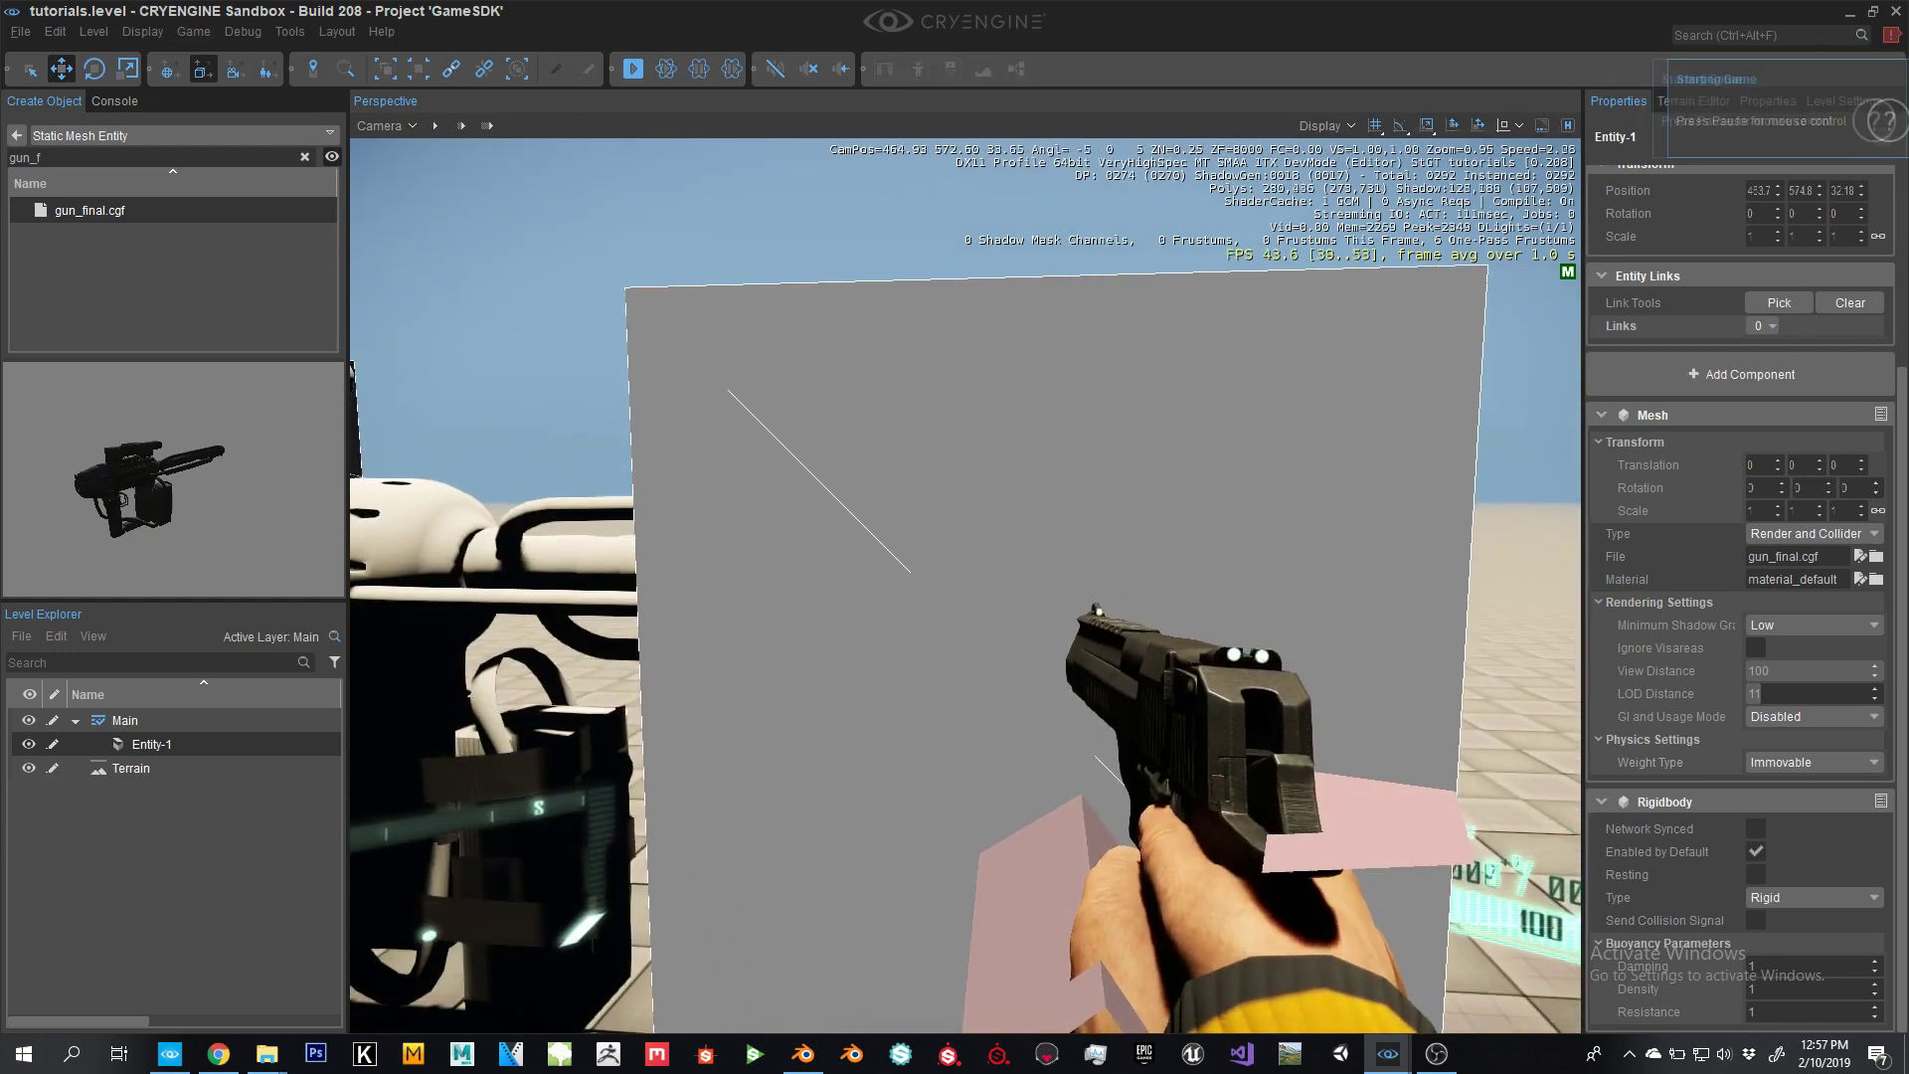
{"action": "key", "text": "F1"}
{"action": "key", "text": "w"}
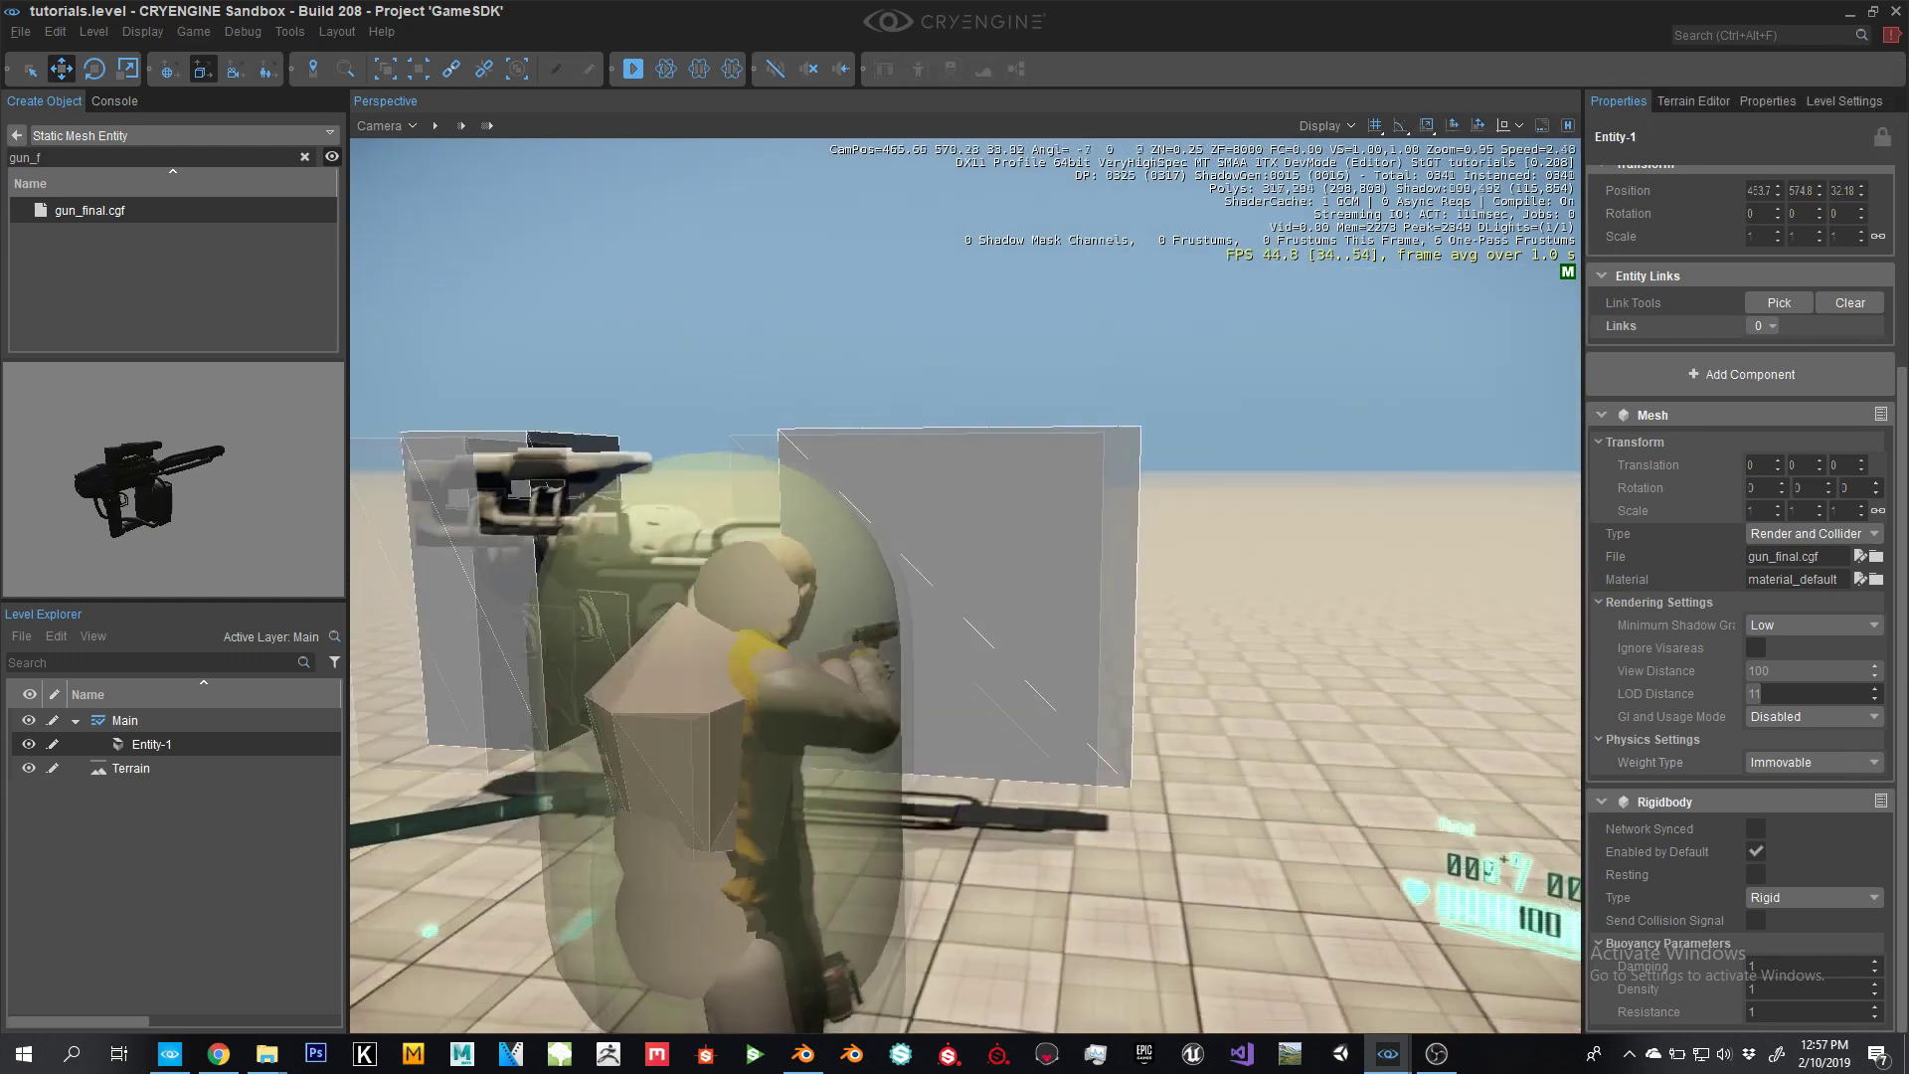
{"action": "key", "text": "w"}
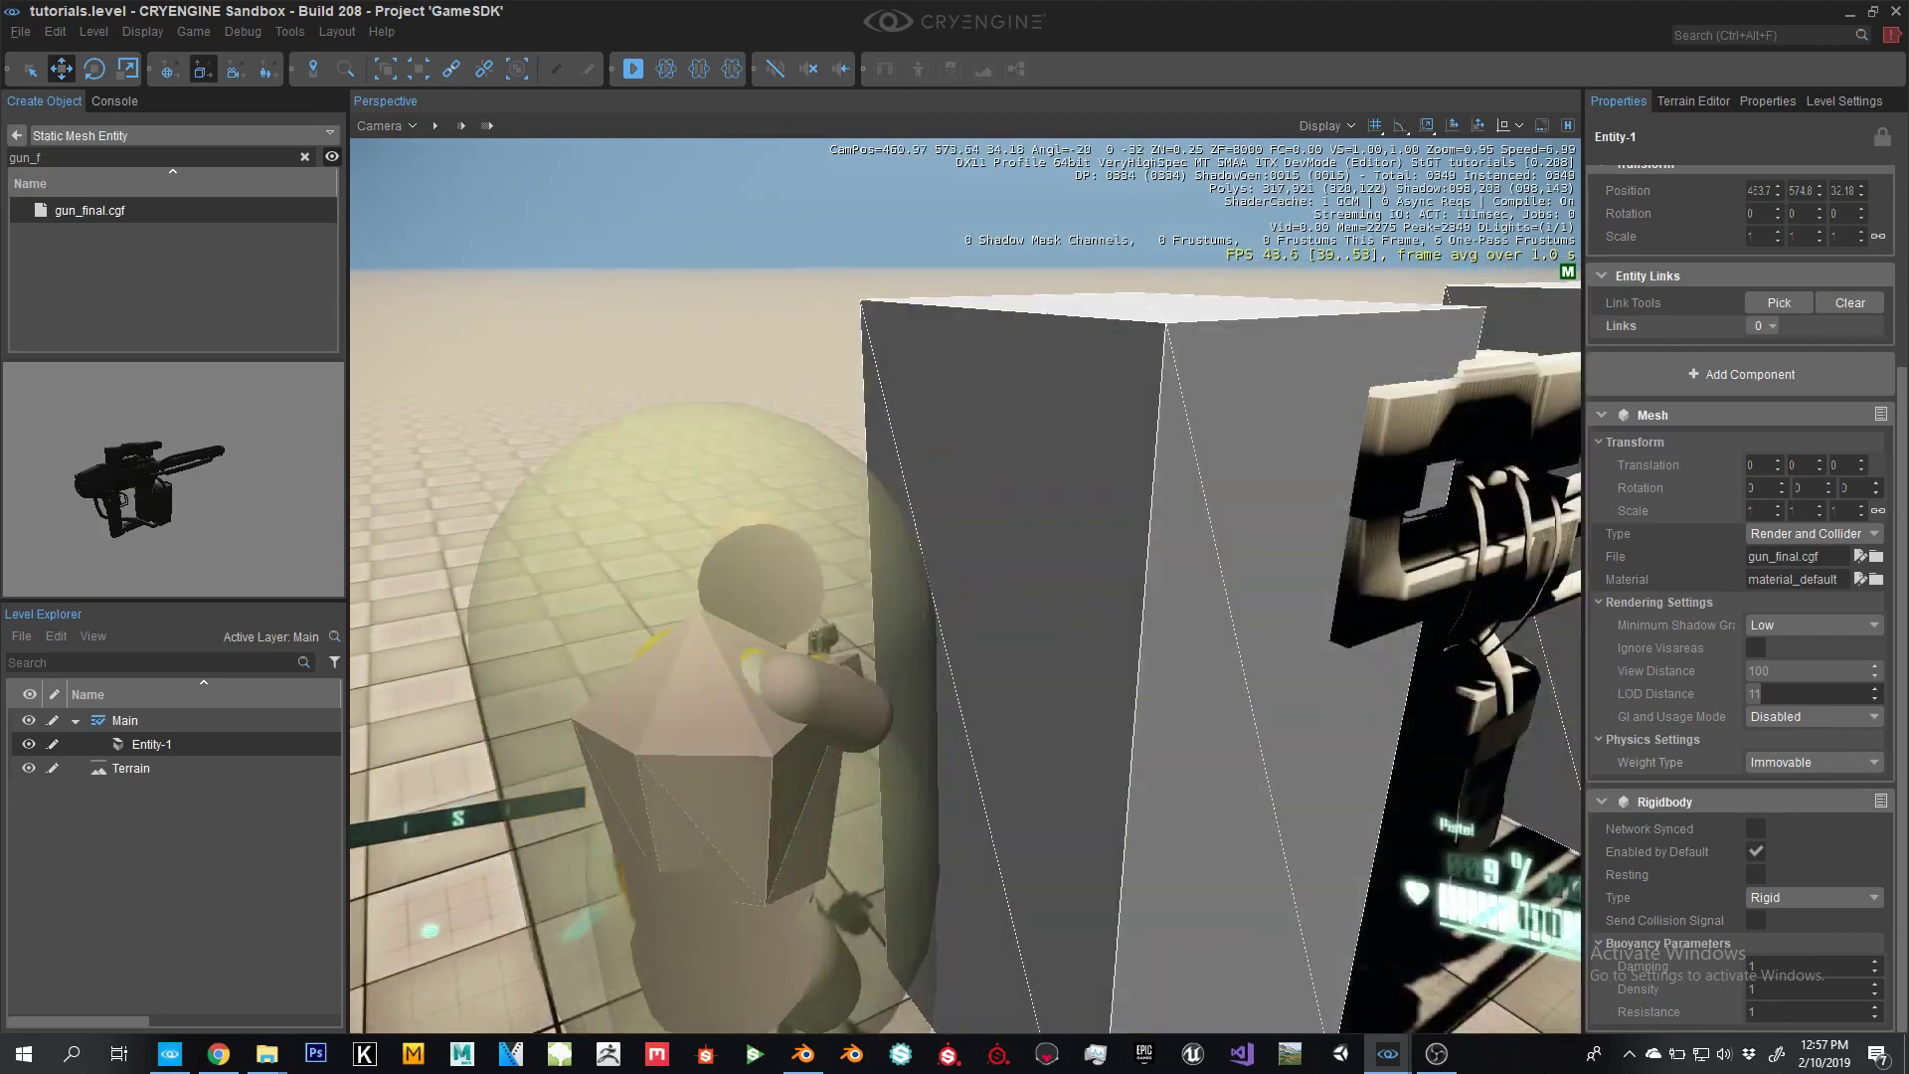
{"action": "key", "text": "w"}
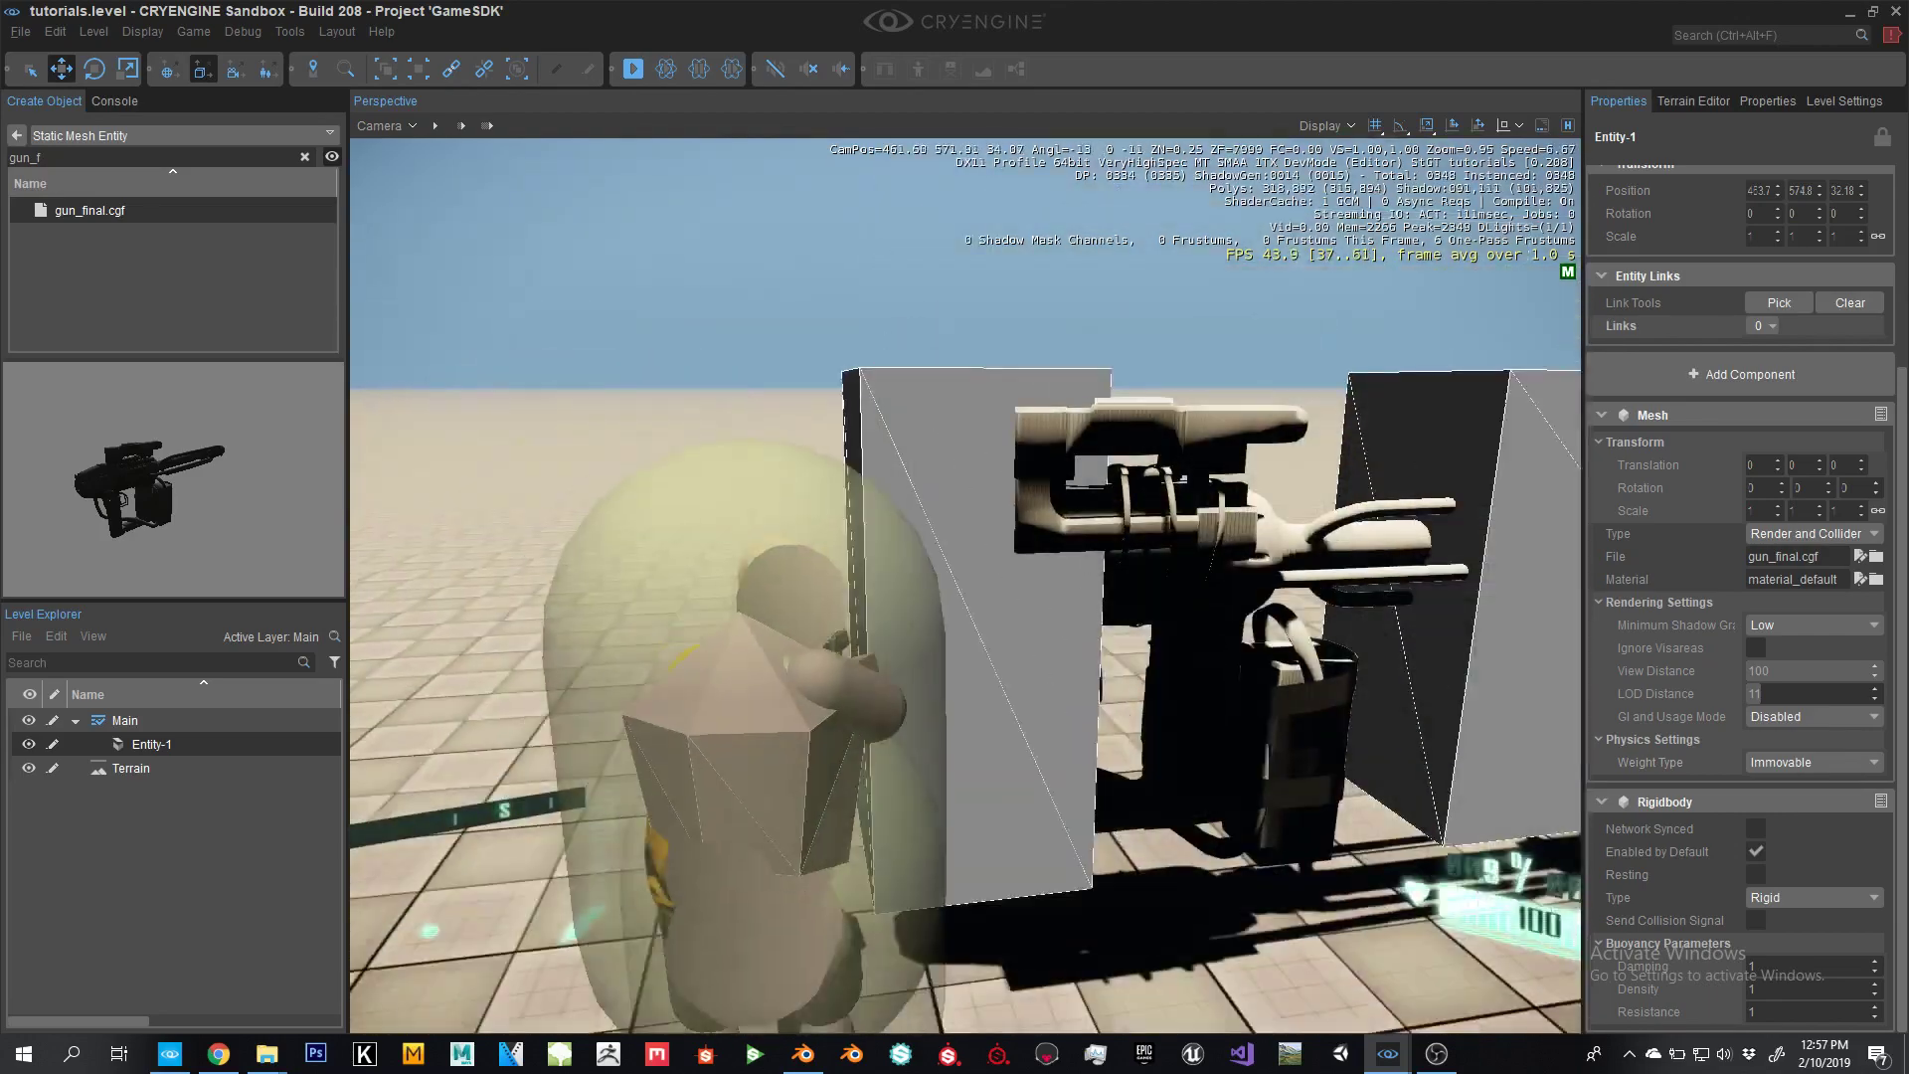
{"action": "key", "text": "w"}
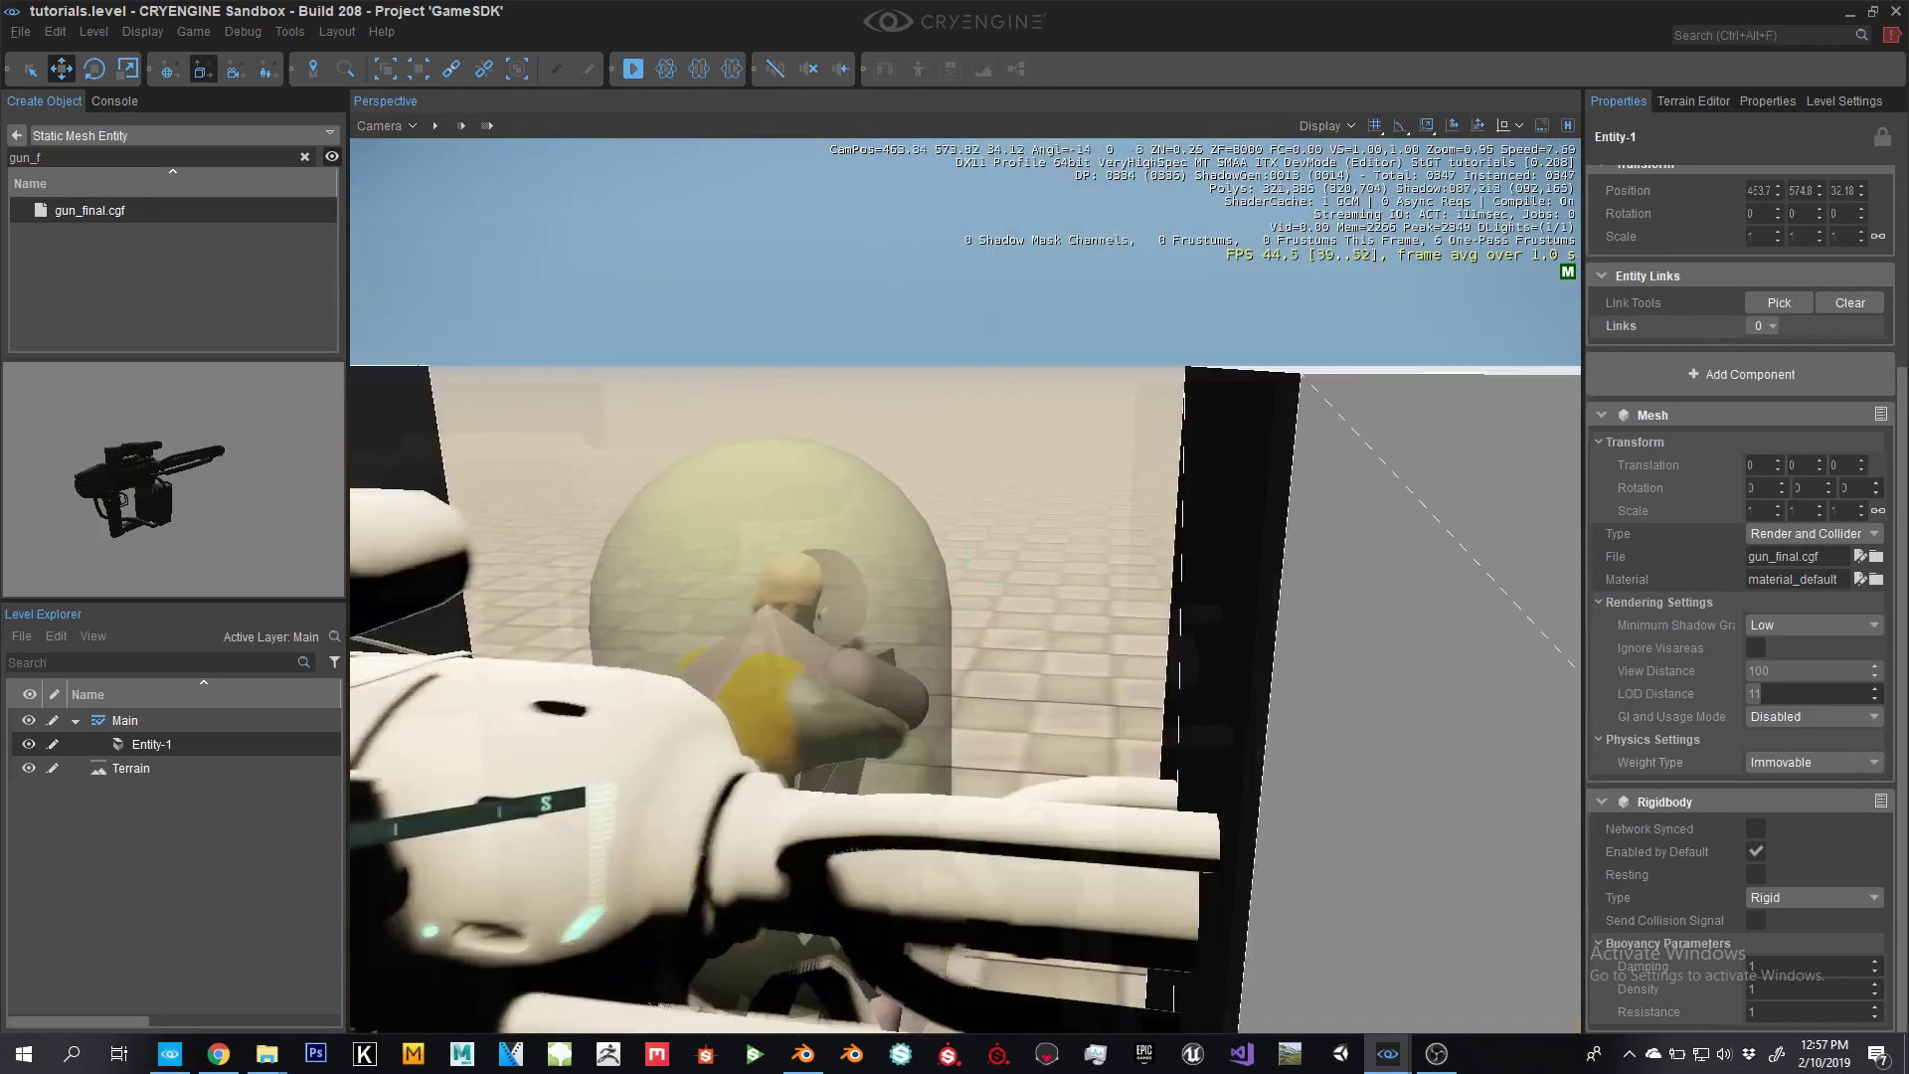
{"action": "key", "text": "s"}
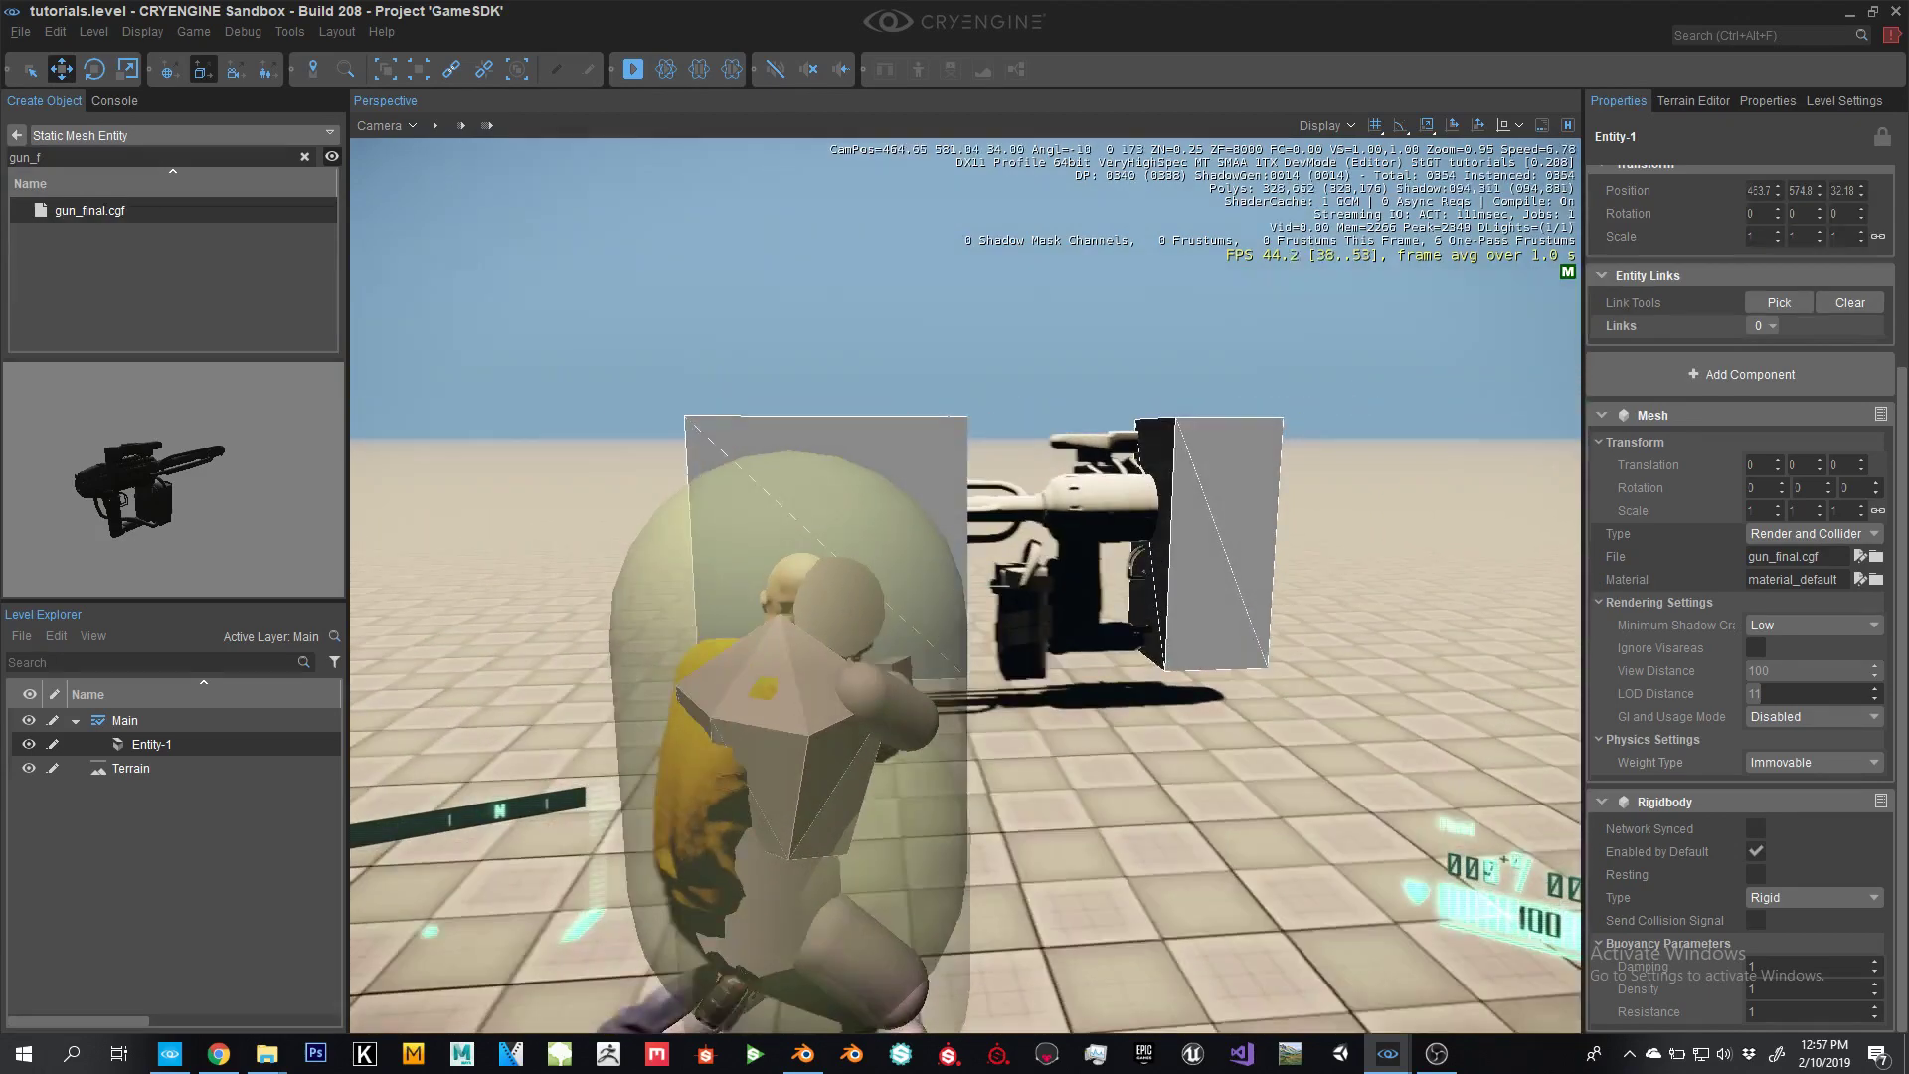